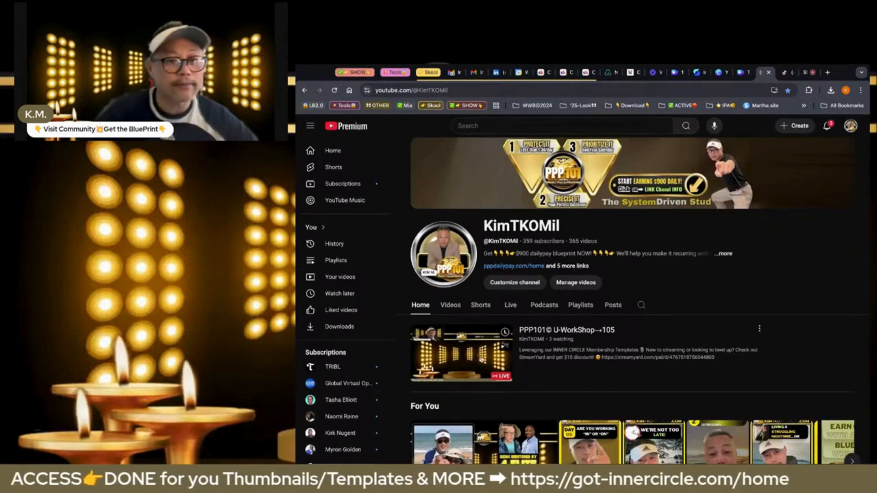
Switch to Canva and view the Workshop 106 video template and the Skool NowSite Classroom thumbnail design
left_click(739, 75)
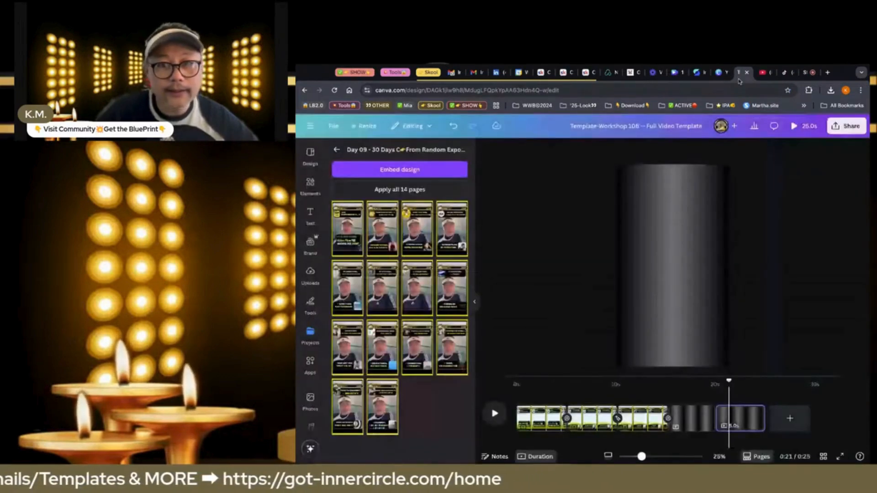
left_click(722, 72)
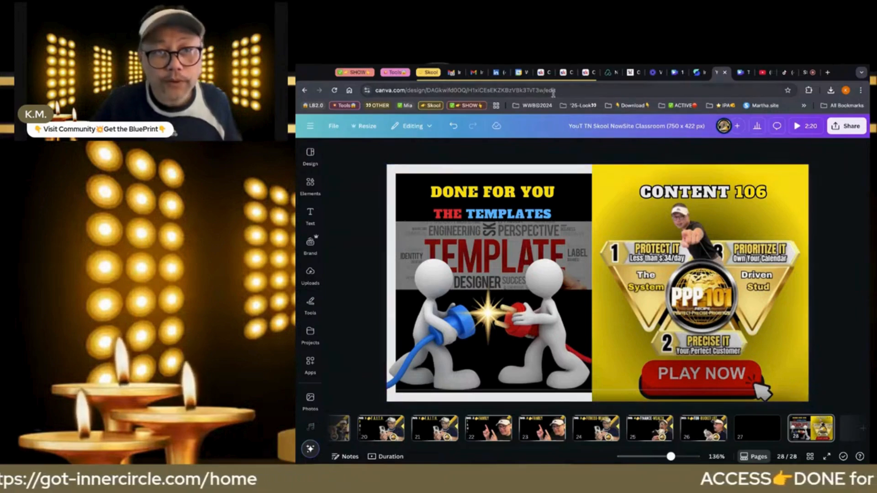
Switch to the PPP101 Inner-Circle community on Skool and open its classroom from the community feed
left_click(564, 76)
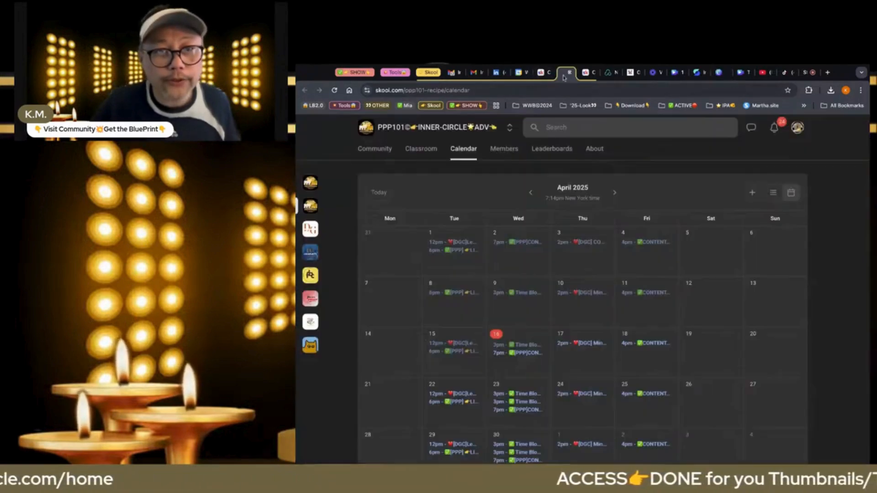
left_click(375, 152)
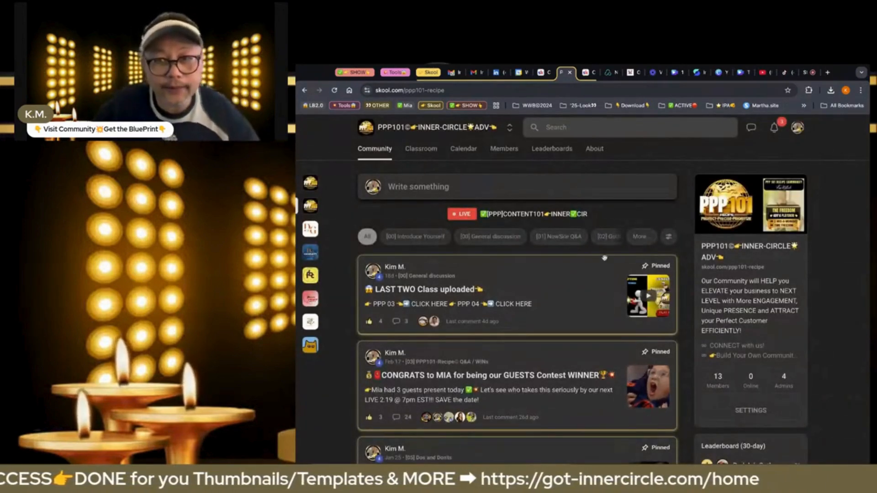
left_click(419, 149)
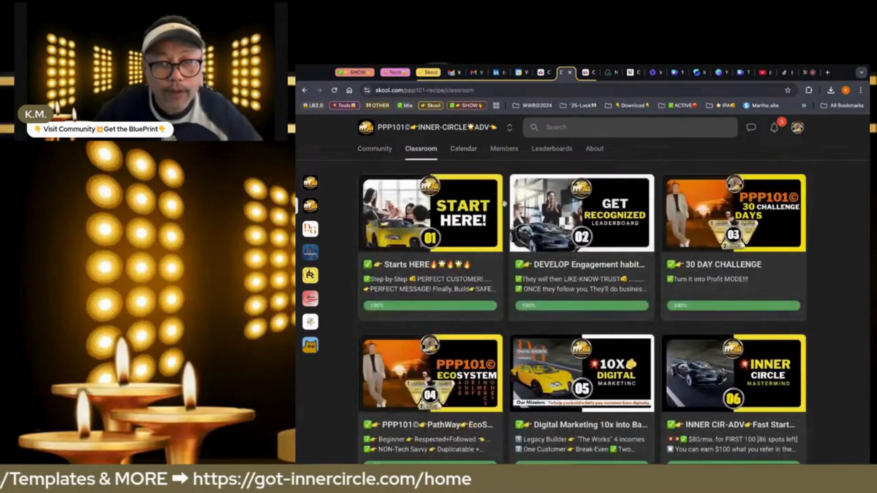
Examine the course cards in the Skool classroom, from Start Here through the Mission course and back
scroll(562, 344, "down", 1)
scroll(562, 346, "down", 5)
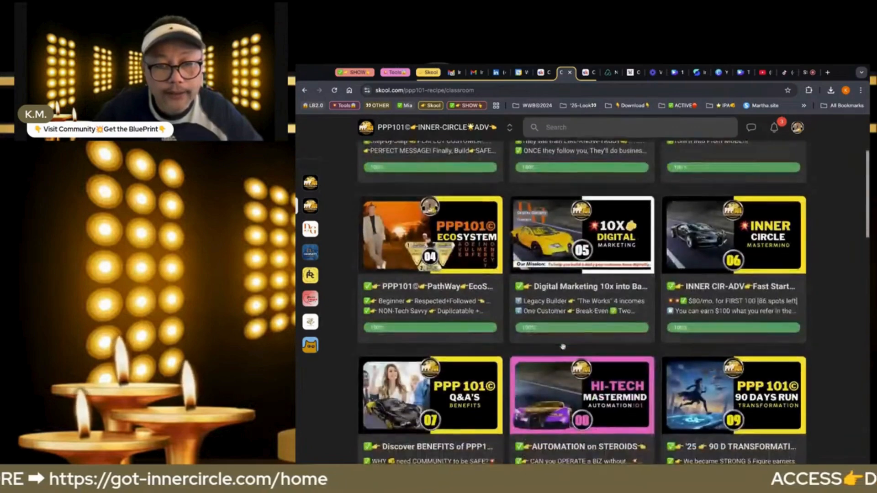
scroll(563, 346, "up", 3)
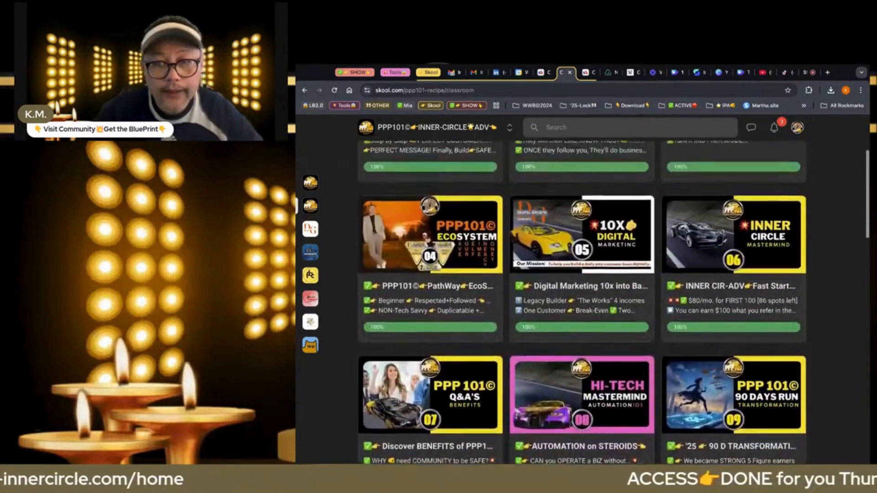
scroll(563, 346, "down", 3)
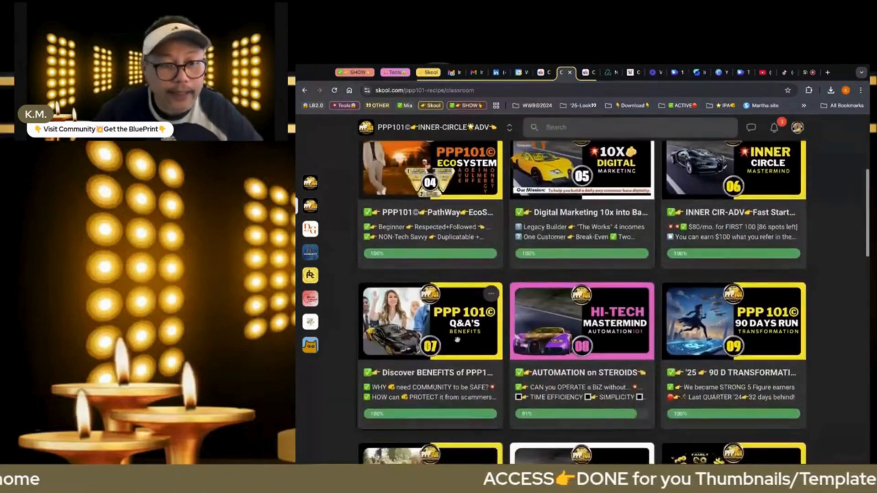
scroll(577, 376, "down", 3)
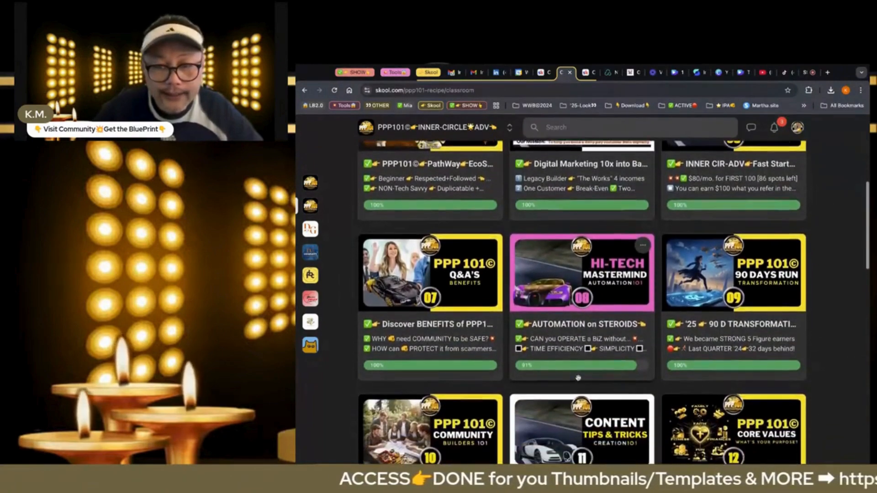
scroll(578, 375, "down", 5)
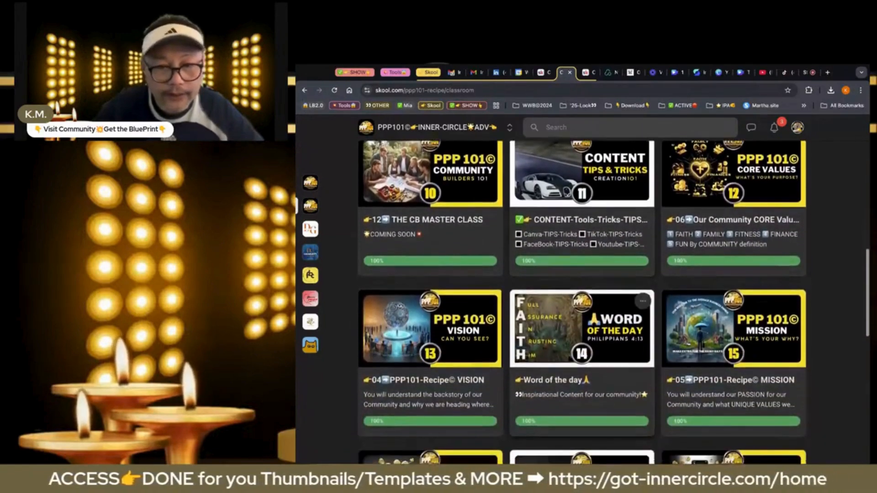
scroll(582, 302, "up", 5)
scroll(582, 301, "up", 3)
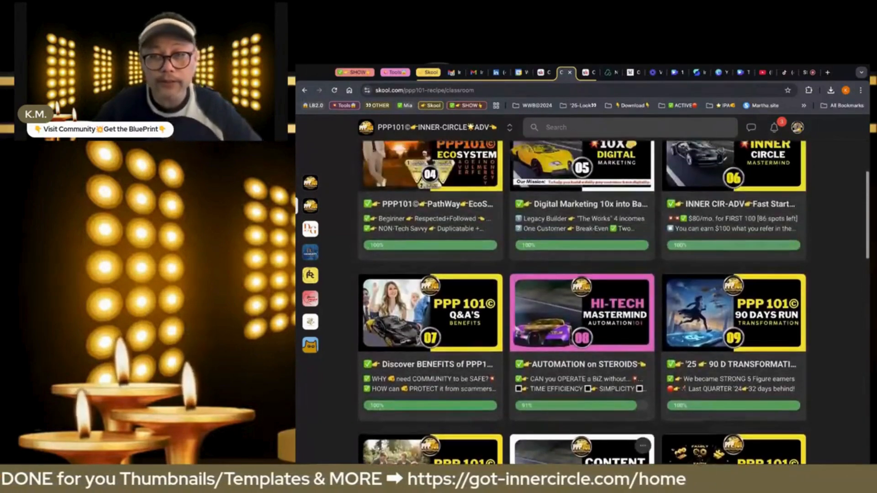
scroll(582, 301, "up", 6)
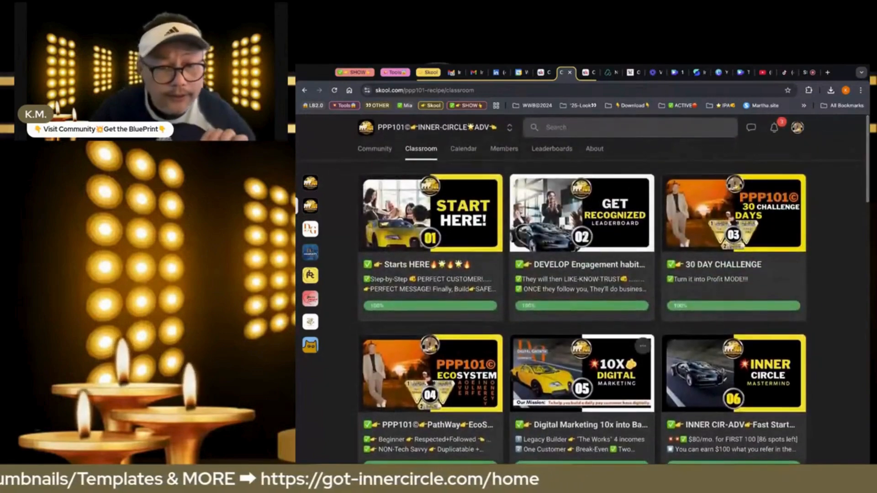
scroll(582, 301, "down", 3)
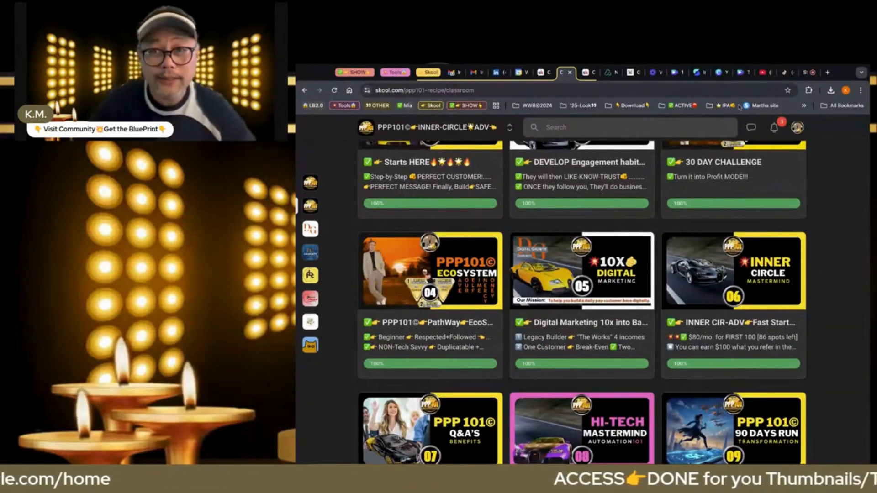
Switch to the YouTube channel, open the PPP101© University playlist and look through its list of videos
left_click(761, 76)
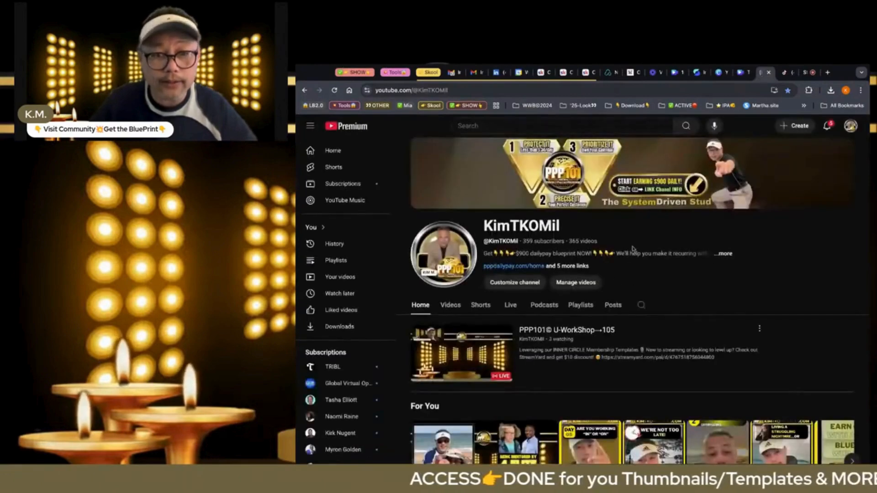
left_click(581, 311)
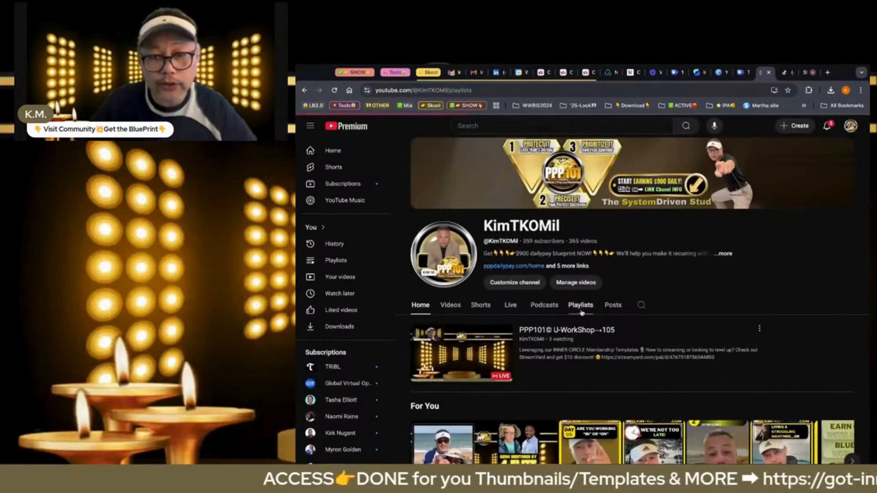
scroll(609, 369, "down", 3)
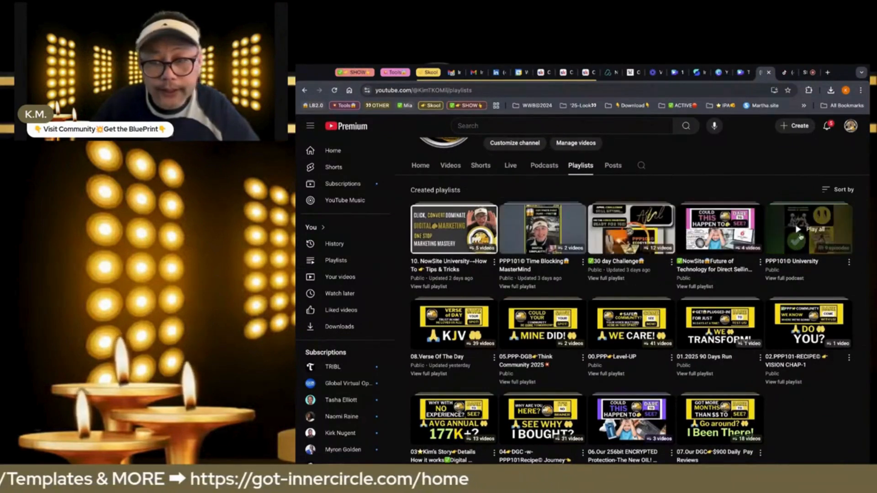
left_click(815, 234)
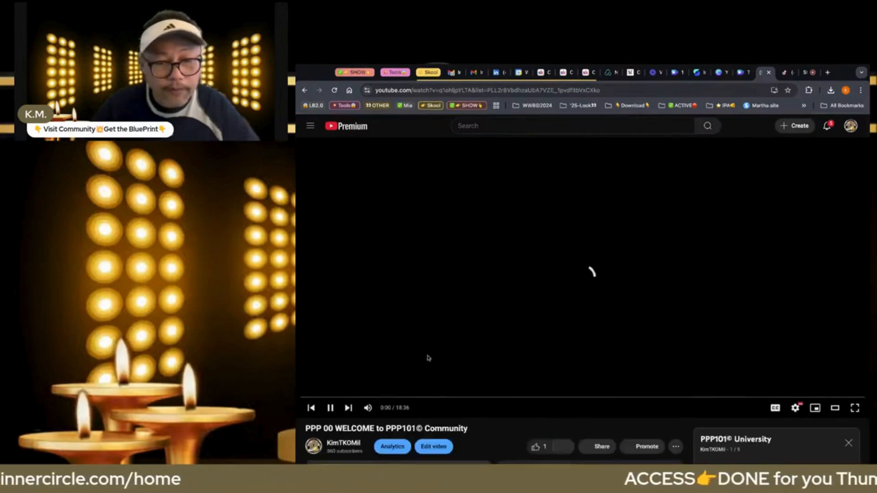
scroll(626, 347, "down", 5)
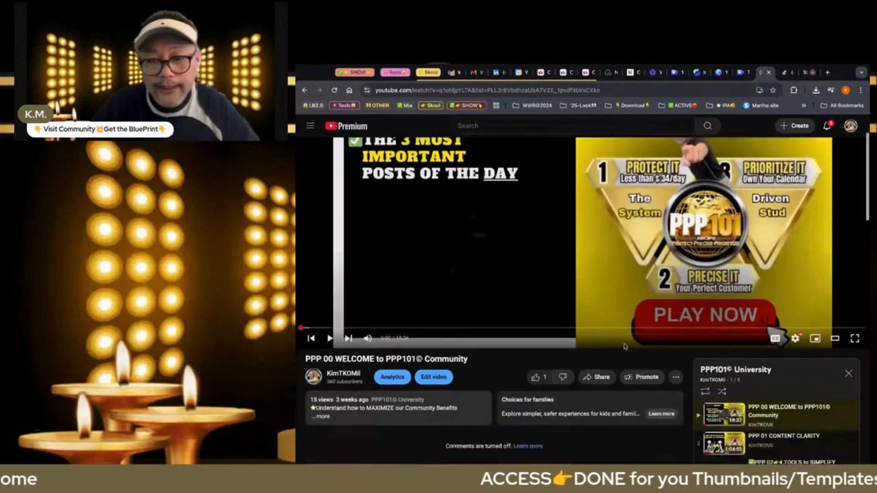
scroll(749, 320, "down", 4)
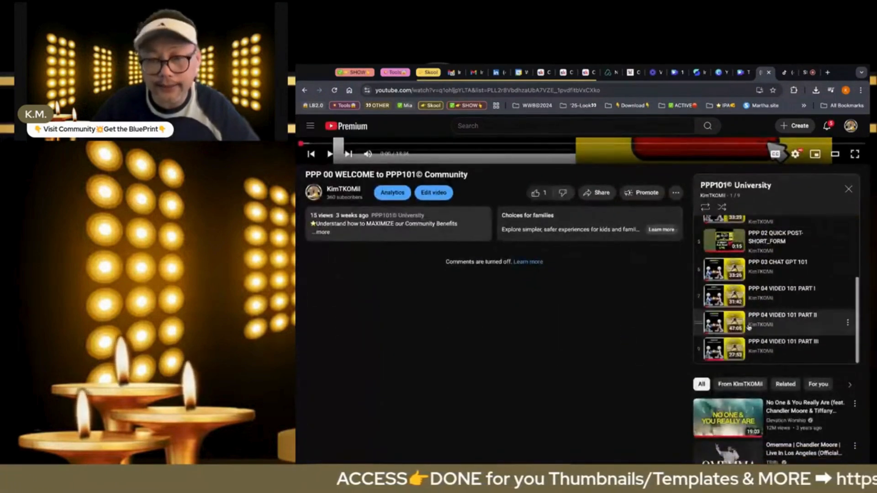
scroll(749, 324, "up", 5)
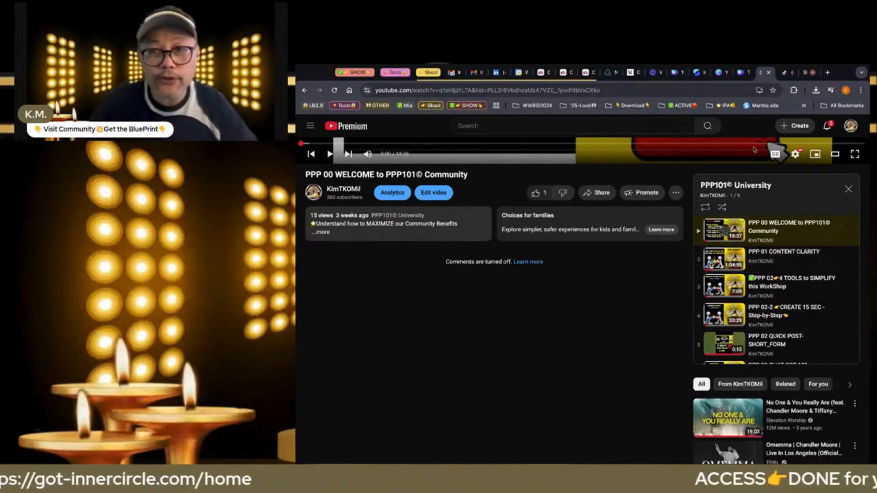
Return to Canva and compare the Workshop 106 video template with the Content 106 classroom thumbnail
left_click(741, 72)
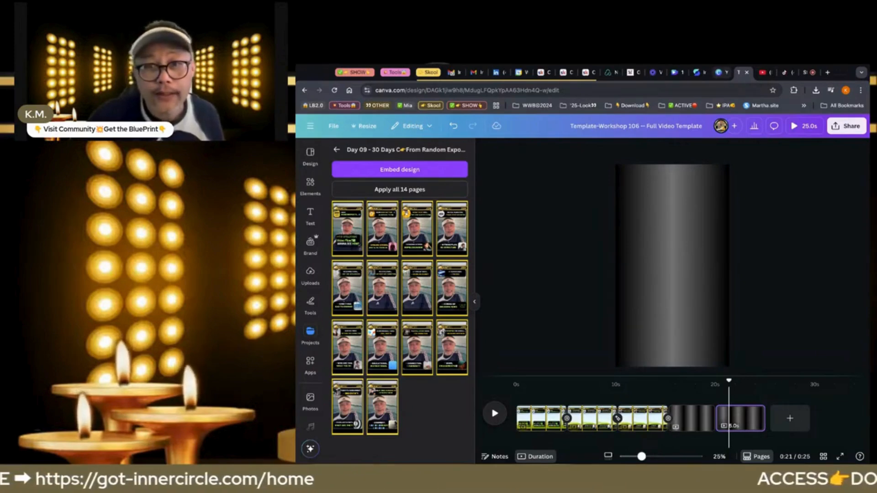
key("ctrl+shift+Tab")
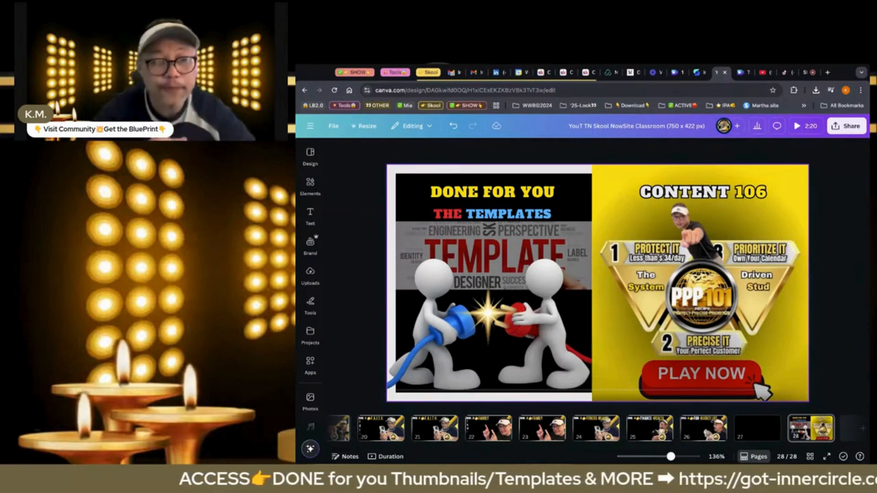
Upload the recorded video file to the Template-Workshop 106 Full Video Template design
left_click(740, 72)
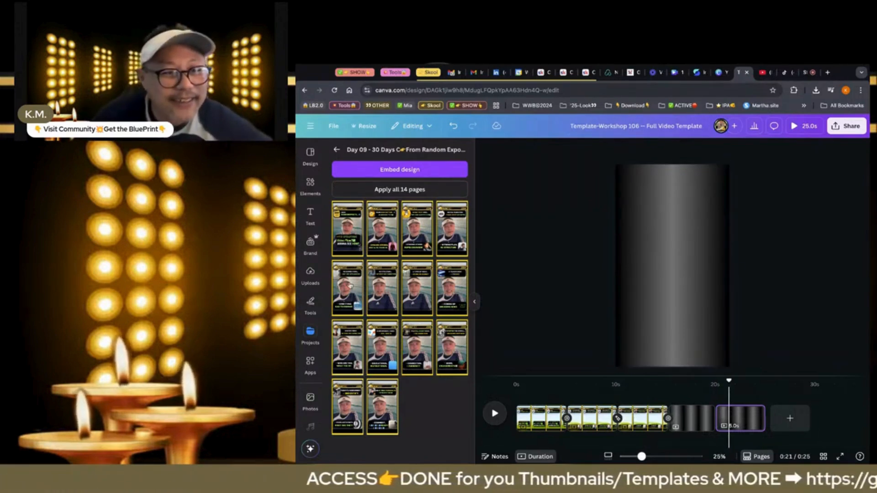
left_click(313, 285)
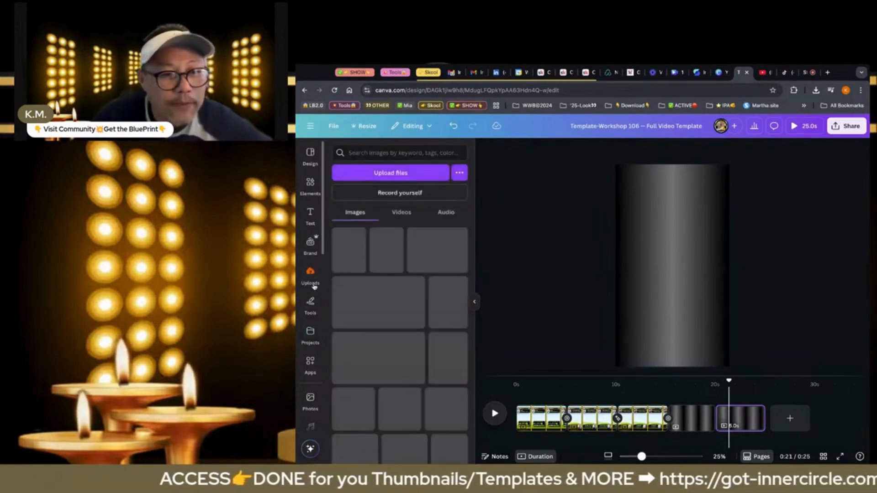
left_click(405, 174)
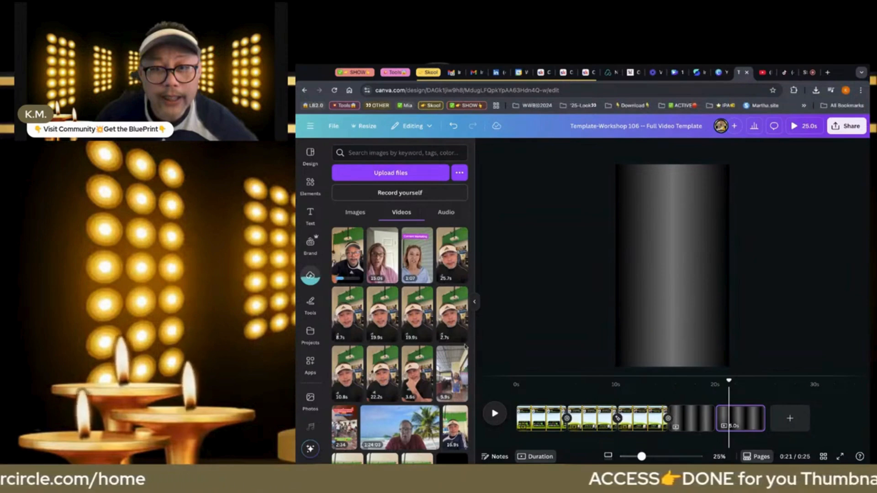
Add a page after the third template page and place the newly uploaded 1:27 video on it
left_click(668, 413)
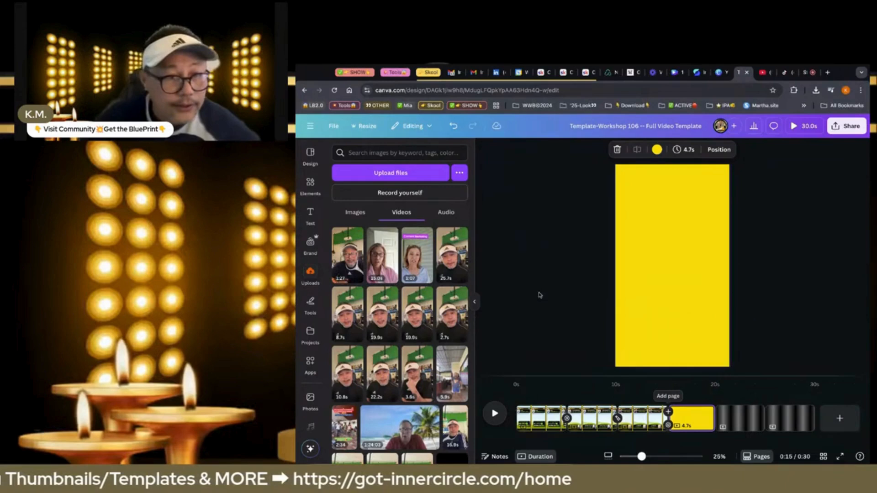
left_click(315, 277)
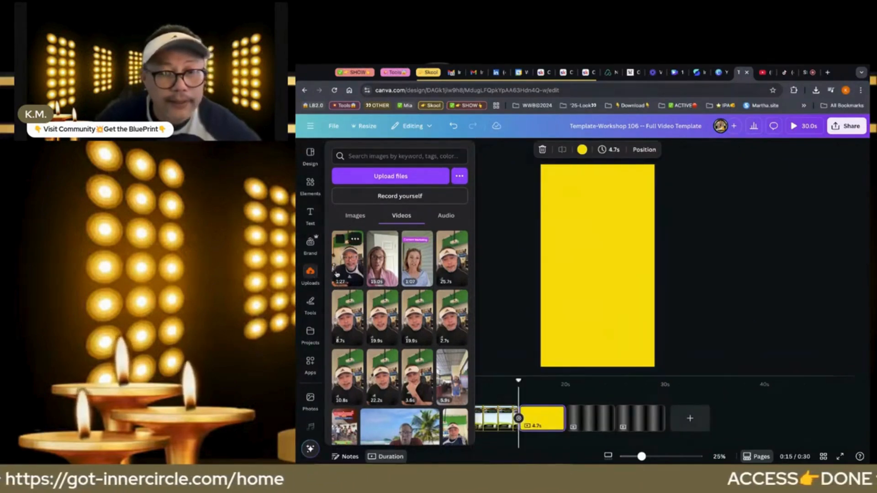
left_click(336, 274)
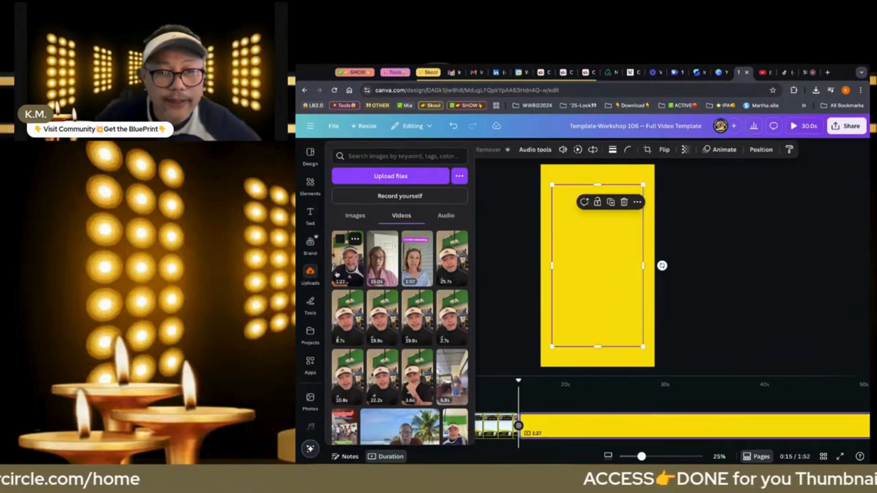
Replace the new page's yellow background with the placed video so that it fills the page
left_click(610, 329)
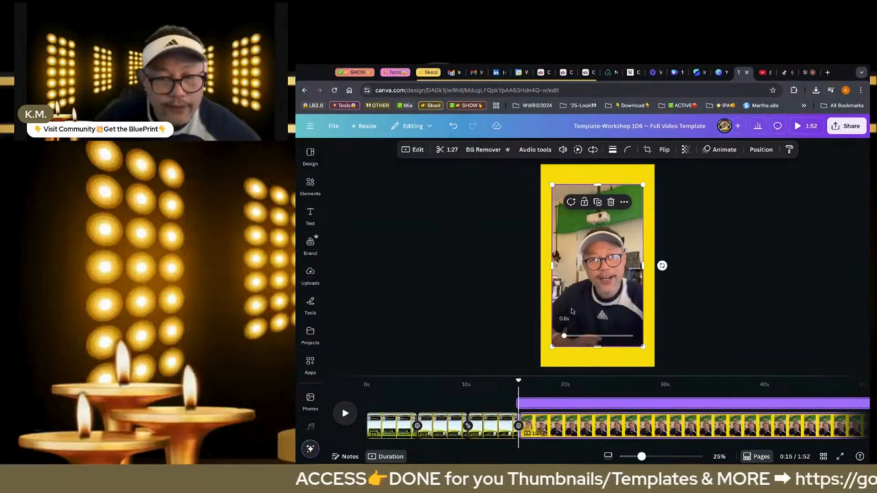
left_click(503, 304)
left_click(581, 293)
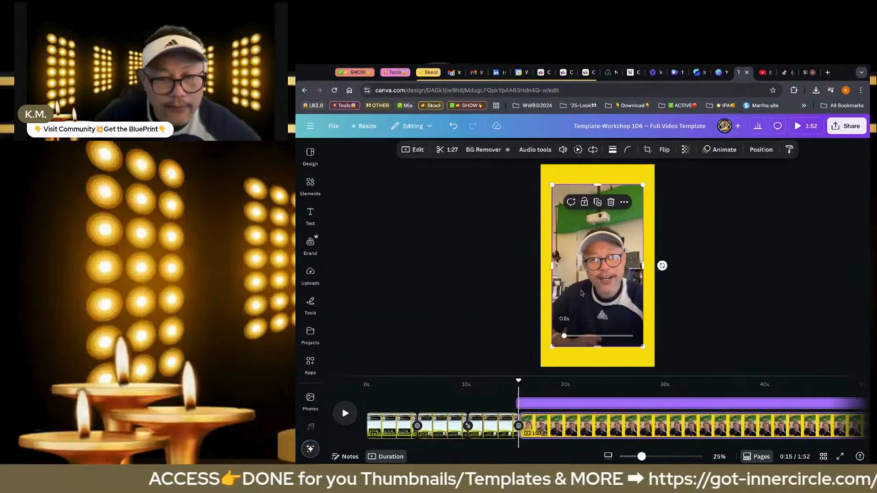
right_click(581, 293)
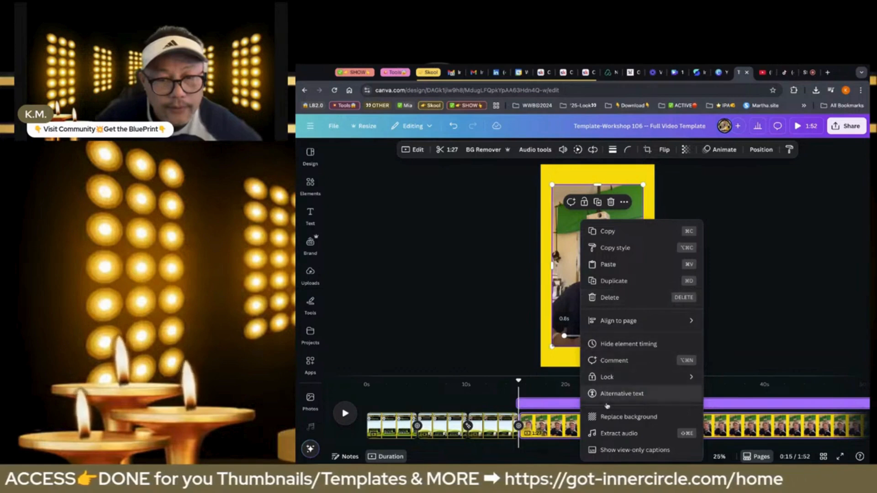
left_click(609, 422)
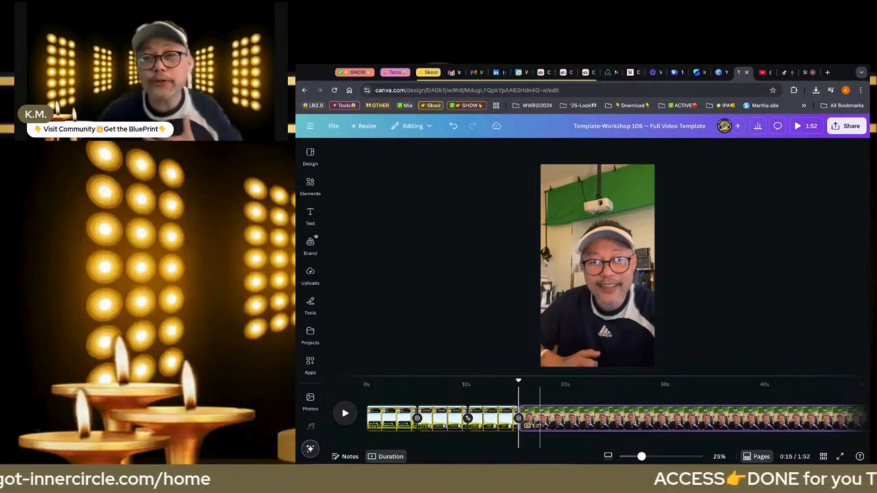
Remove the background from the full-page video with BG Remover
left_click(574, 307)
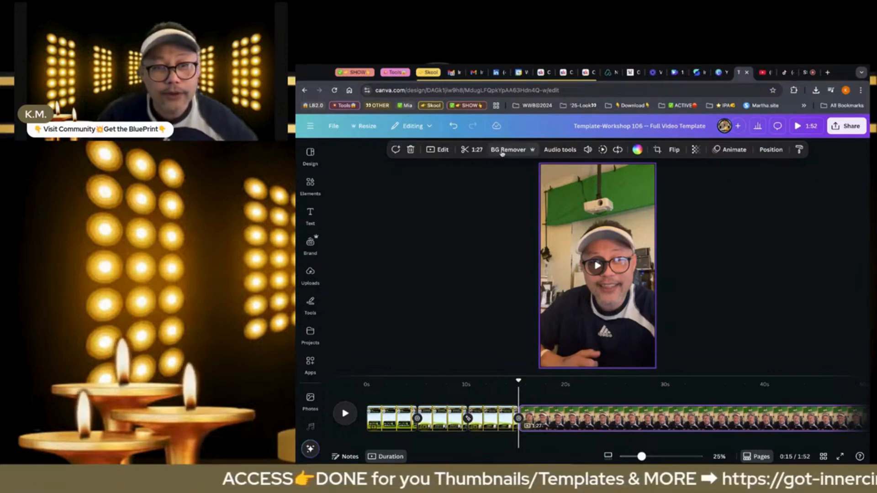
left_click(502, 152)
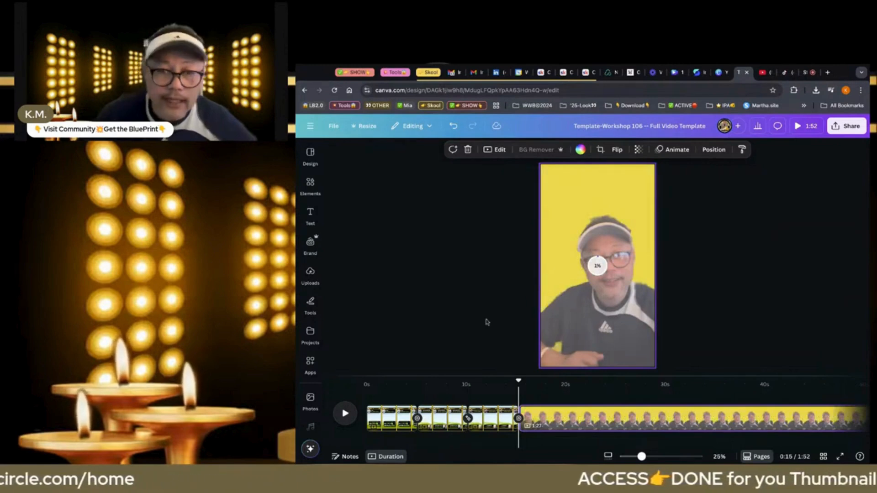
Replace the wording before the ellipsis in the first page's upper heading, "From Random Posts...", with "from"
left_click(396, 416)
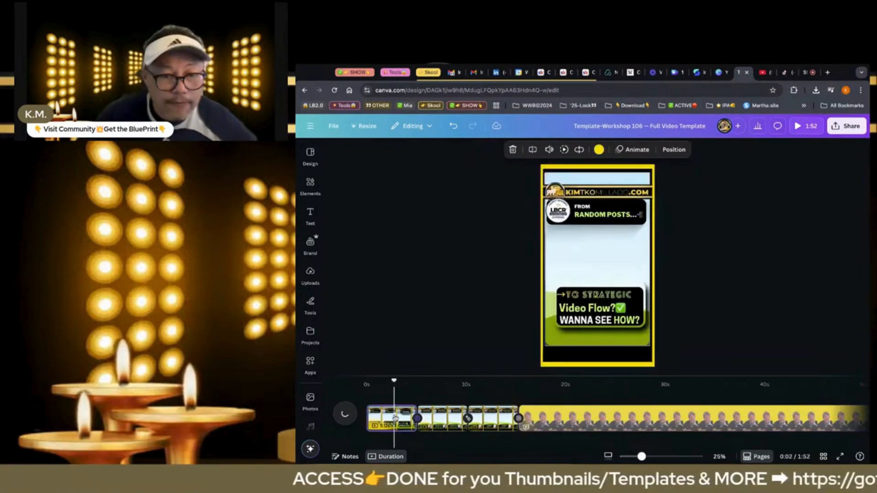
left_click(590, 214)
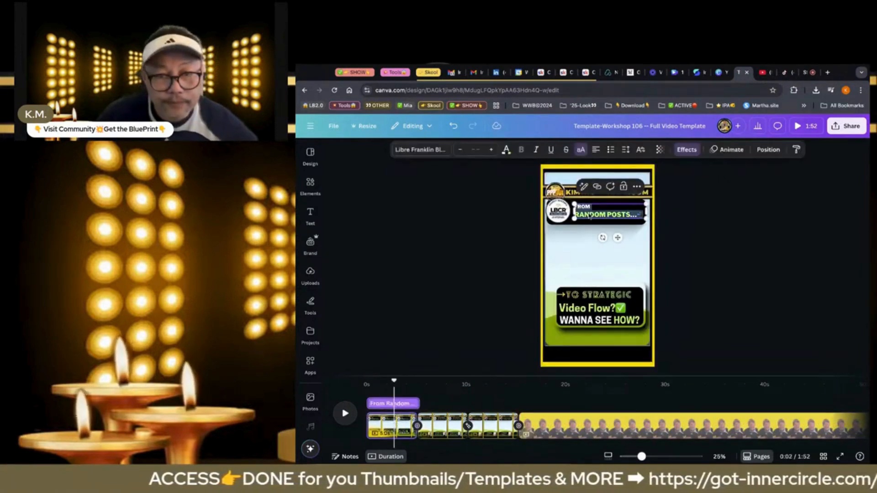
left_click(590, 215)
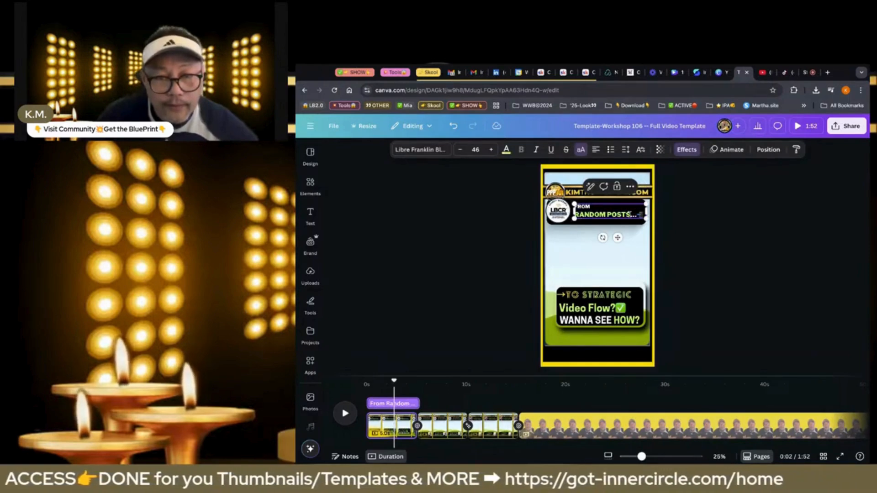
key("shift+Left")
key("shift+Left")
key("shift+Left")
key("shift+Left")
key("shift+Left")
key("shift+Left")
key("shift+Left")
key("shift+Left")
key("shift+Left")
key("shift+Left")
key("shift+Left")
key("shift+Left")
key("shift+Left")
key("shift+Left")
key("shift+Left")
key("shift+Left")
key("shift+Left")
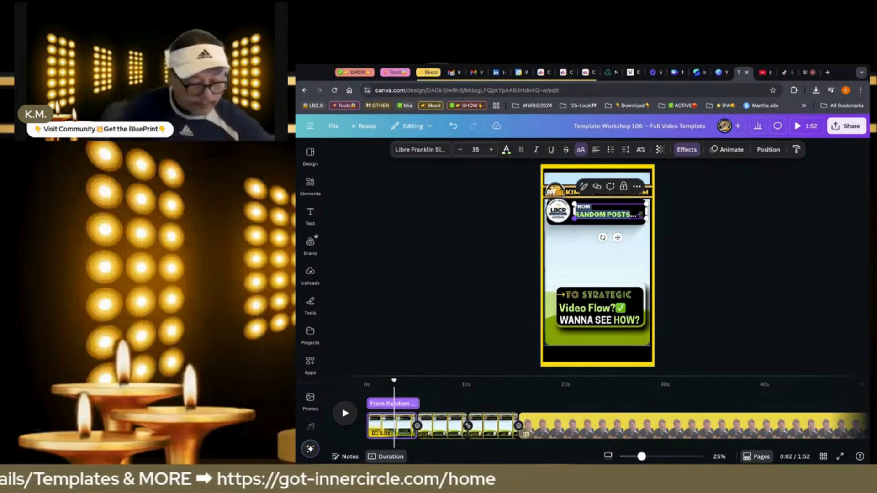
type("Bein")
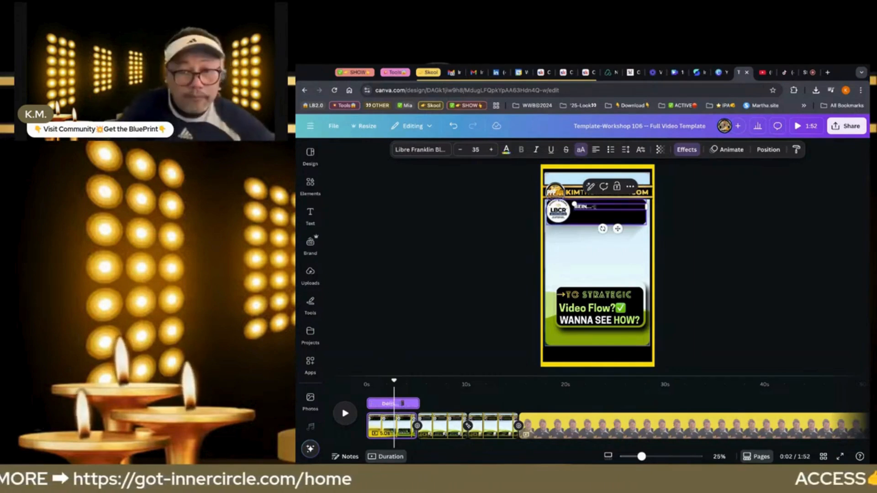
type("g")
key("BackSpace")
key("BackSpace")
key("BackSpace")
key("BackSpace")
key("BackSpace")
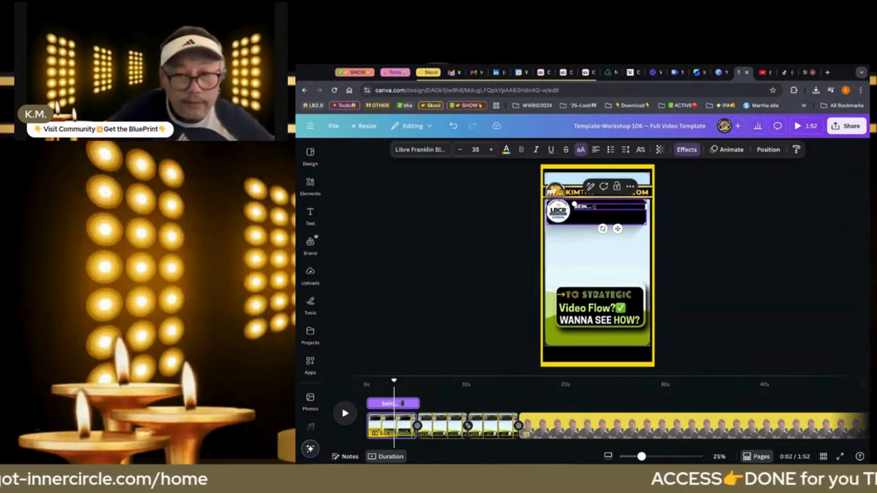
type("from")
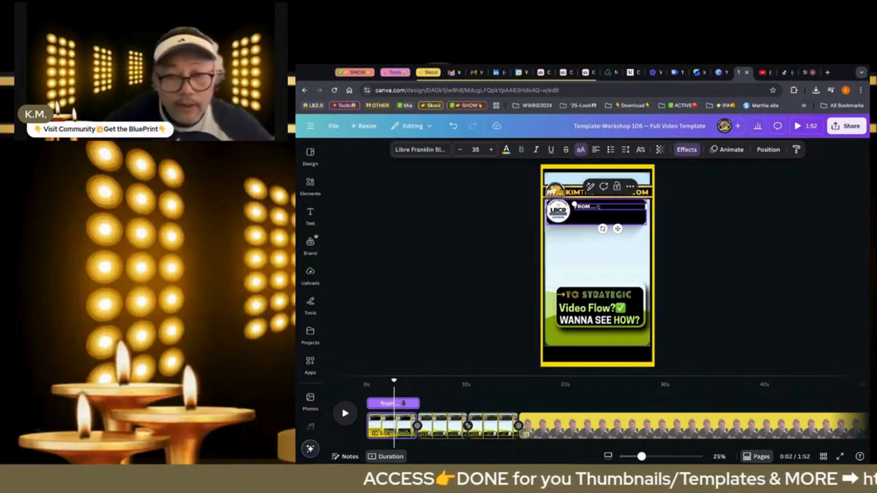
Add a second line reading "being clueless..." under "FROM..." in the first page's upper heading
key("Return")
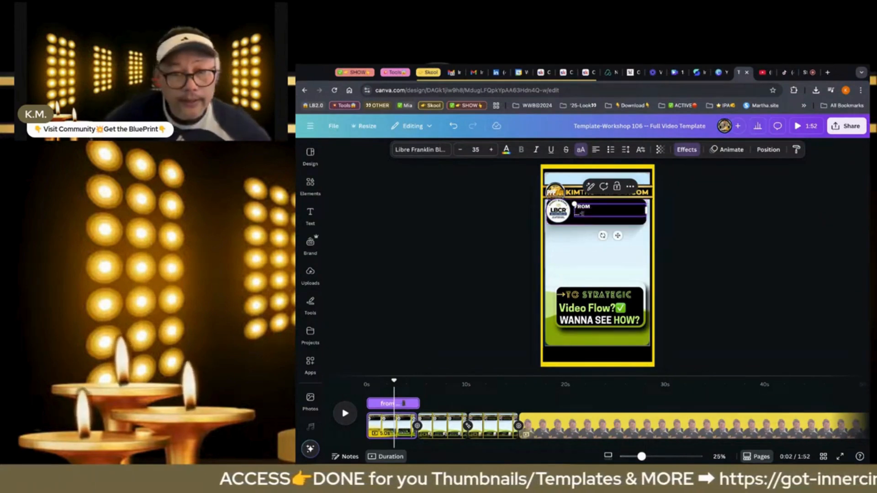
key("BackSpace")
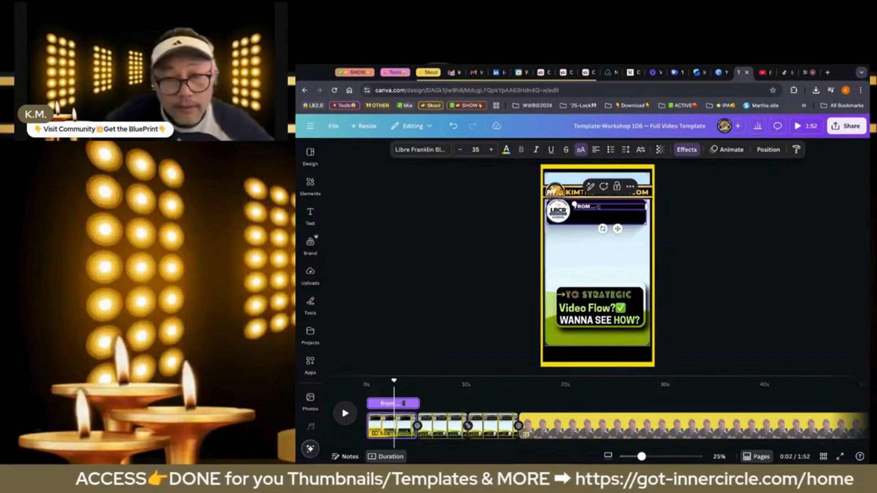
key("Return")
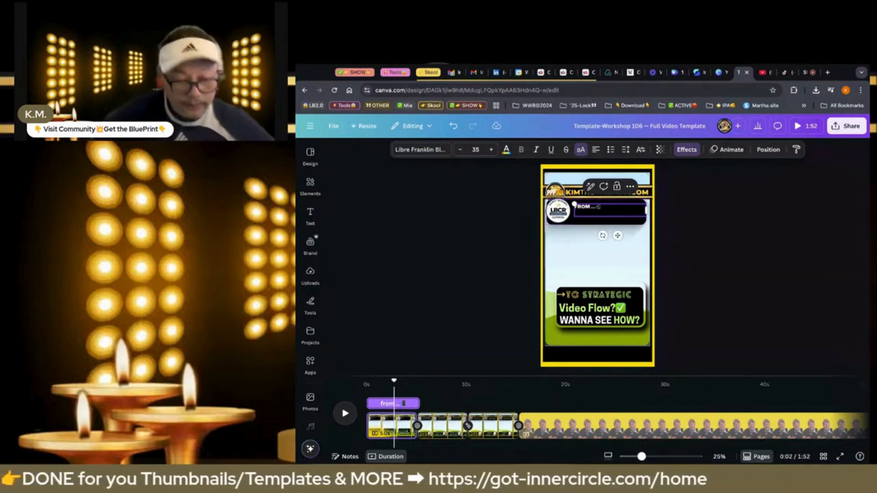
type("being")
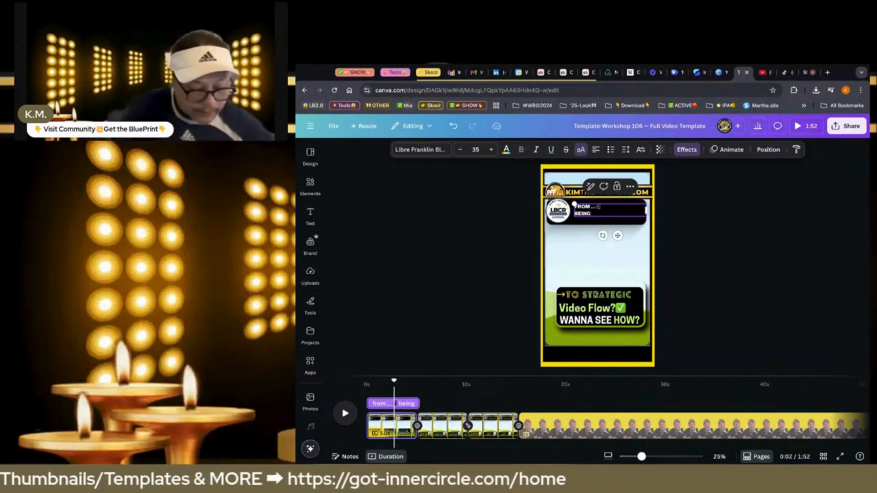
type(" cluele")
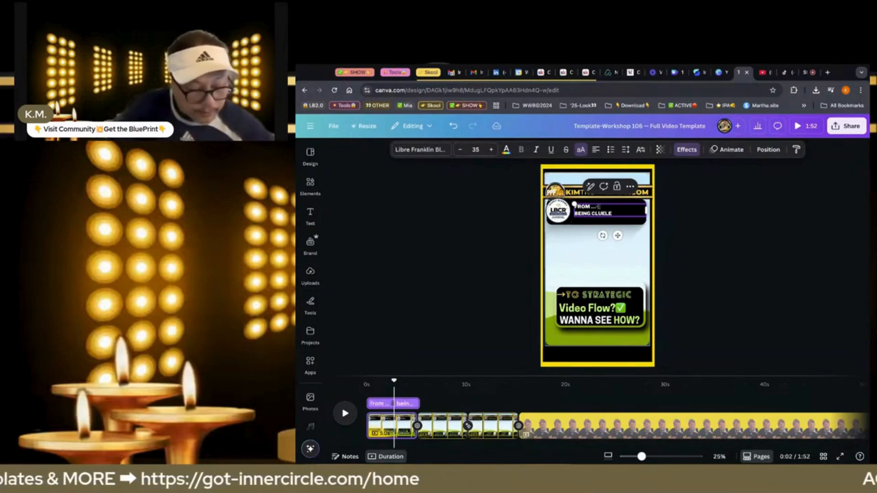
type("ss")
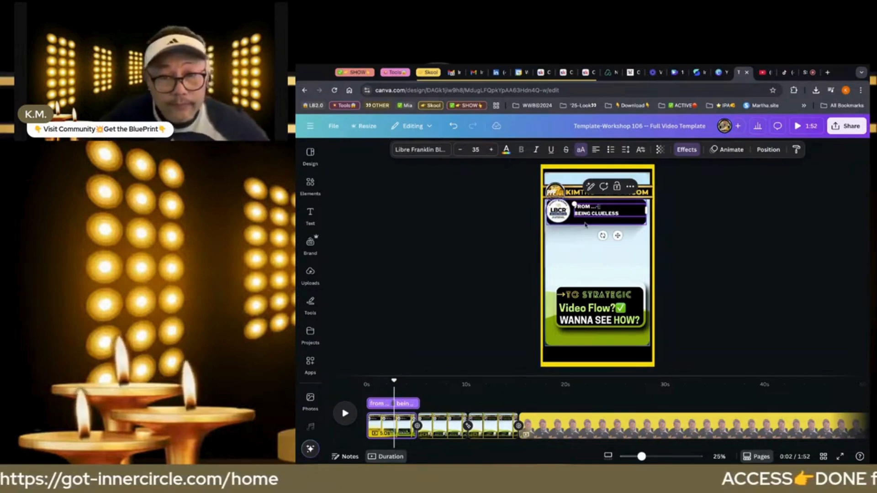
type("...")
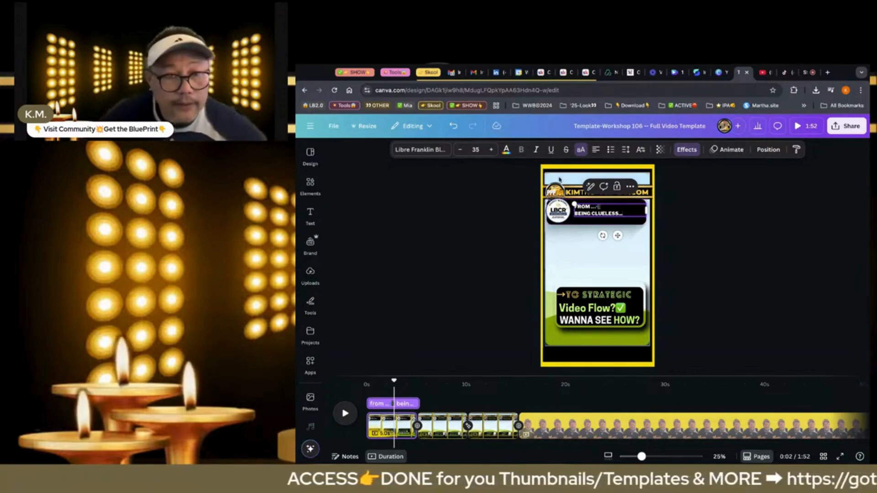
Set the "BEING CLUELESS..." line to font size 49 and colour it light green from the document colours
left_click(491, 149)
triple_click(588, 214)
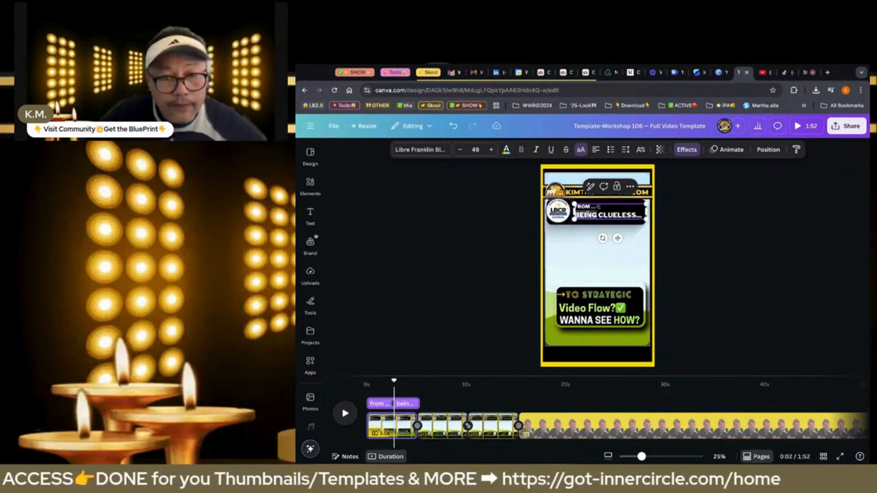
left_click(505, 149)
left_click(387, 235)
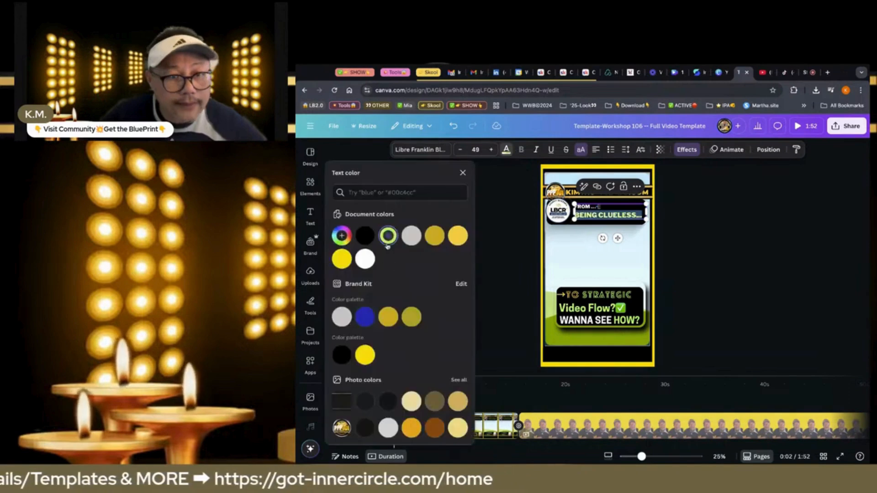
Replace "STRATEGIC" with "HAVING A" in the first line of the page's lower text box
left_click(601, 299)
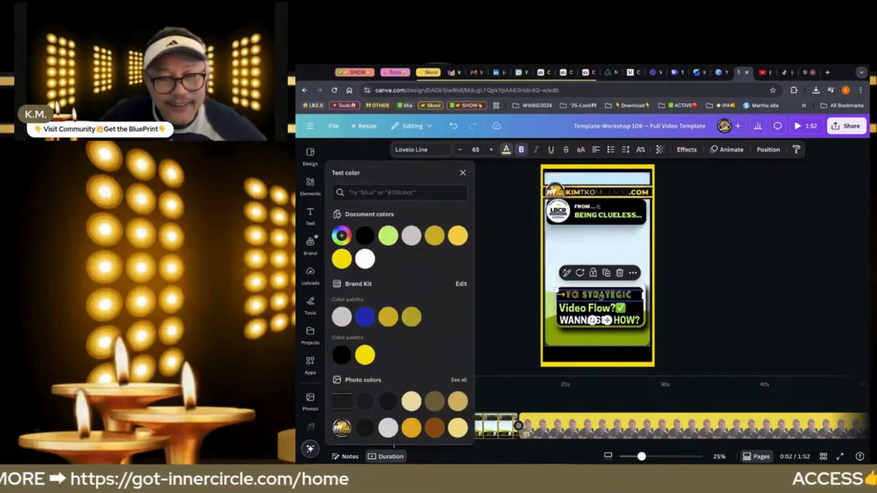
double_click(601, 296)
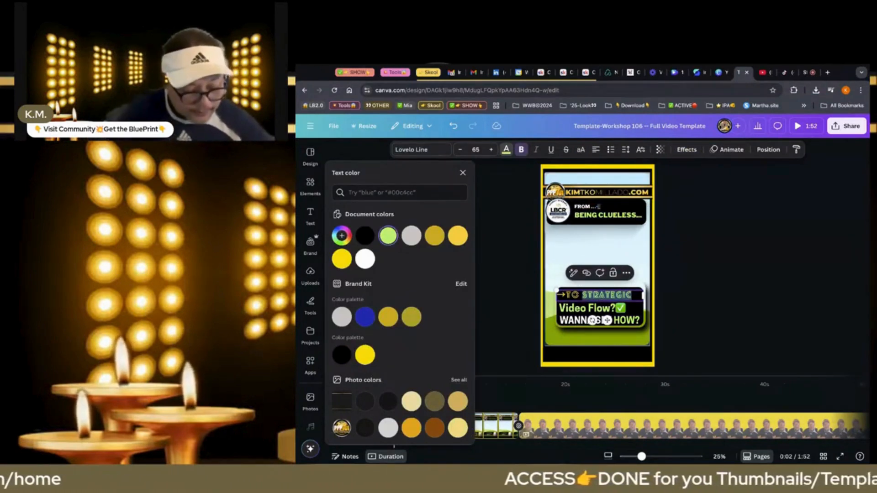
type("HAVING")
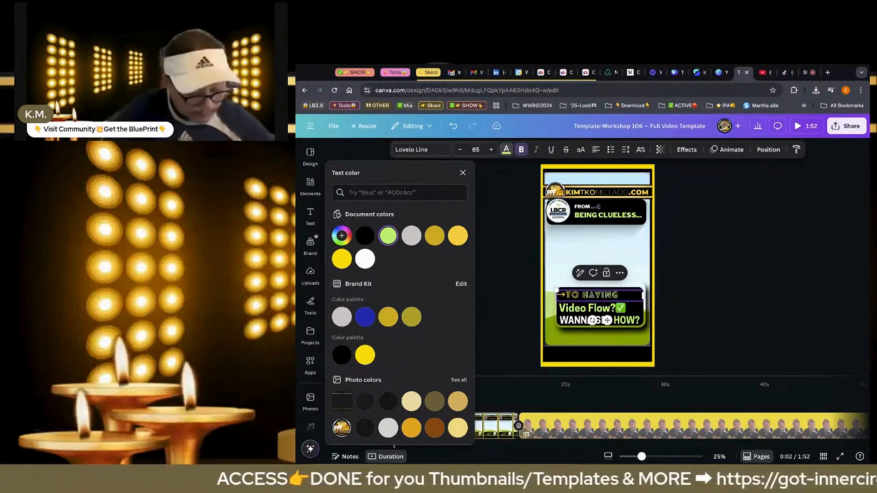
type(" A")
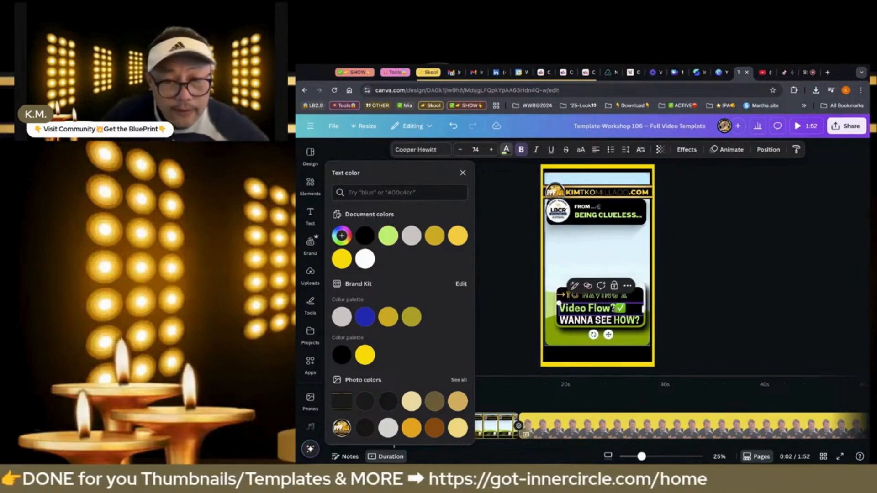
Replace "Video Flow?" with "done-for-you" before the check mark and set that line in uppercase
left_click(592, 308)
left_click_drag(615, 309, 560, 309)
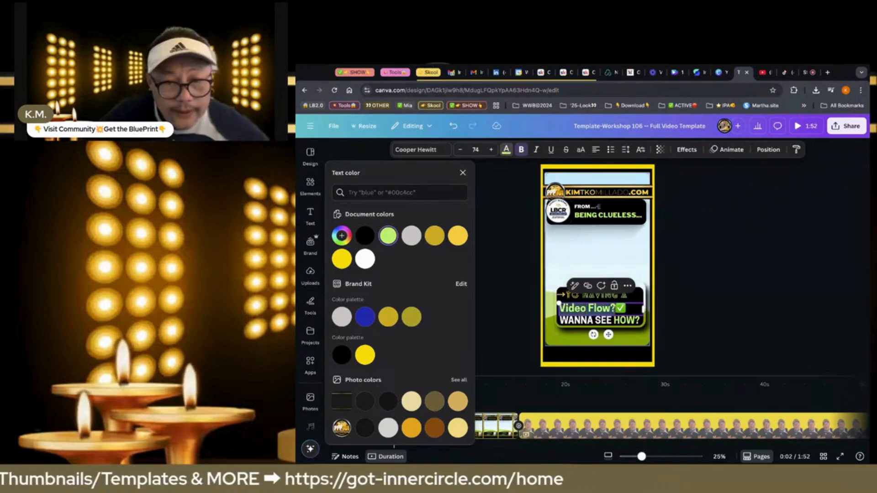
type("done-")
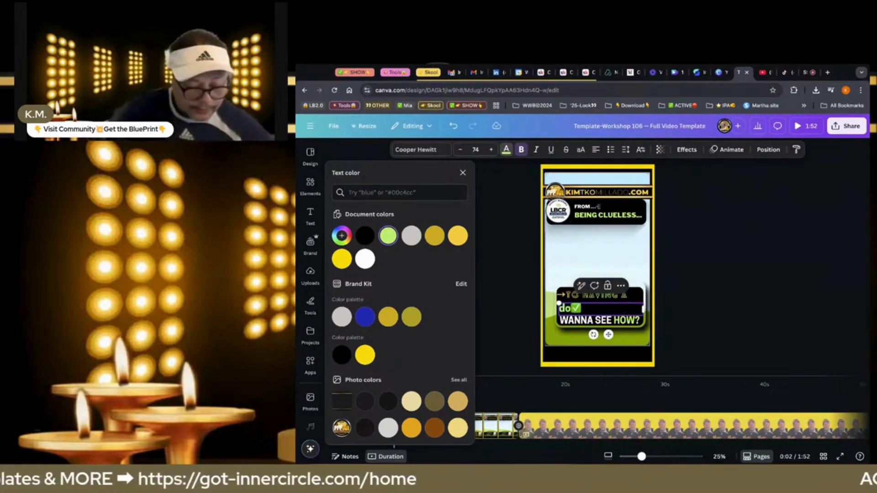
type("for ")
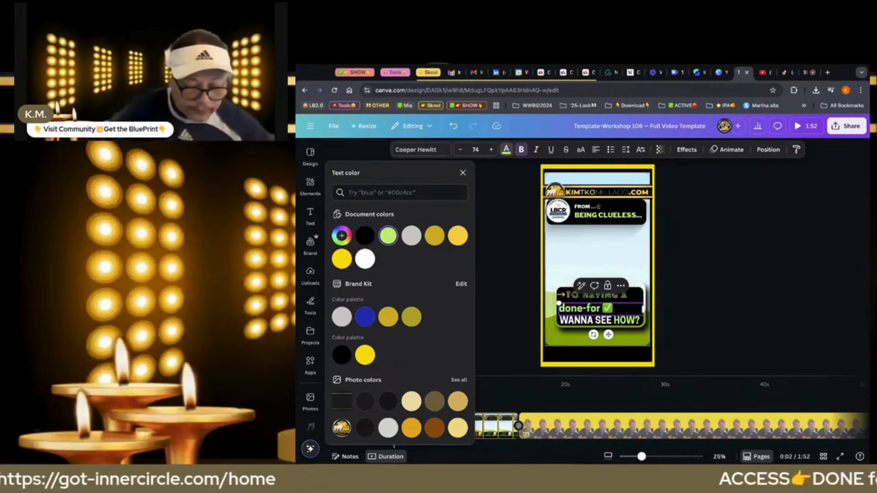
type("-you")
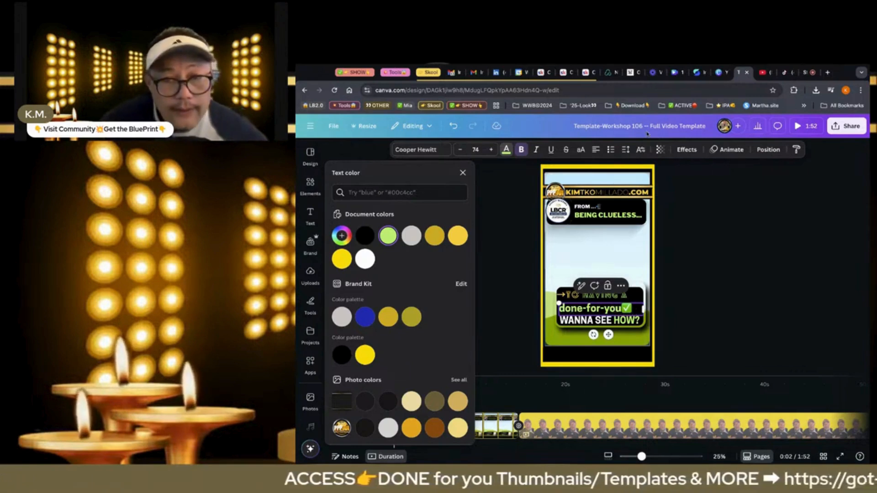
left_click(580, 151)
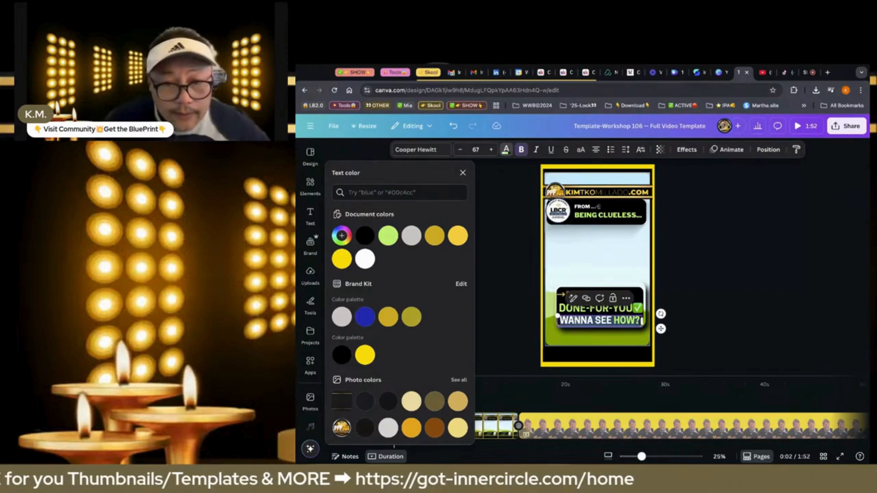
left_click(672, 286)
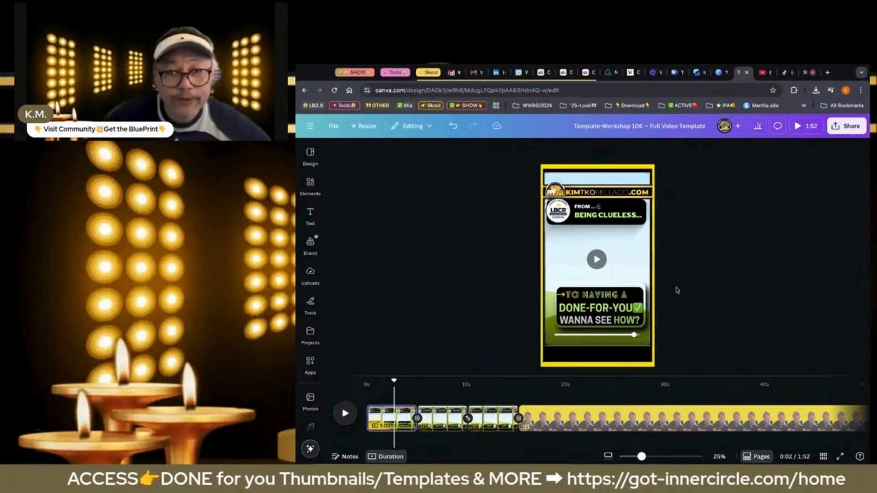
Play the cut from the third page into the background-removed video page, reload the design, and check the playback again
left_click(632, 418)
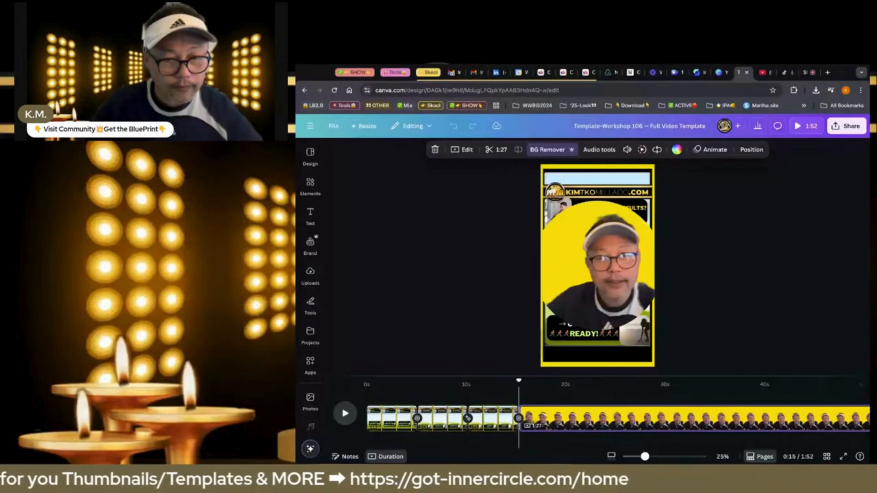
key("space")
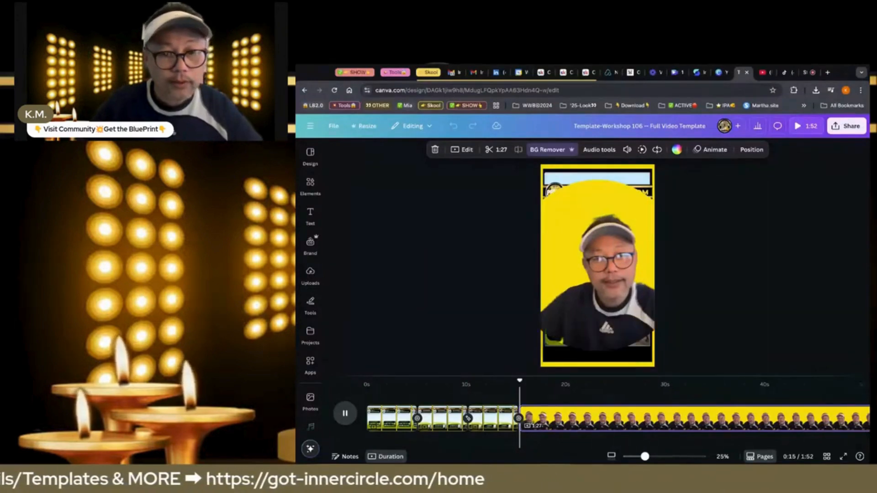
left_click(402, 254)
left_click(335, 90)
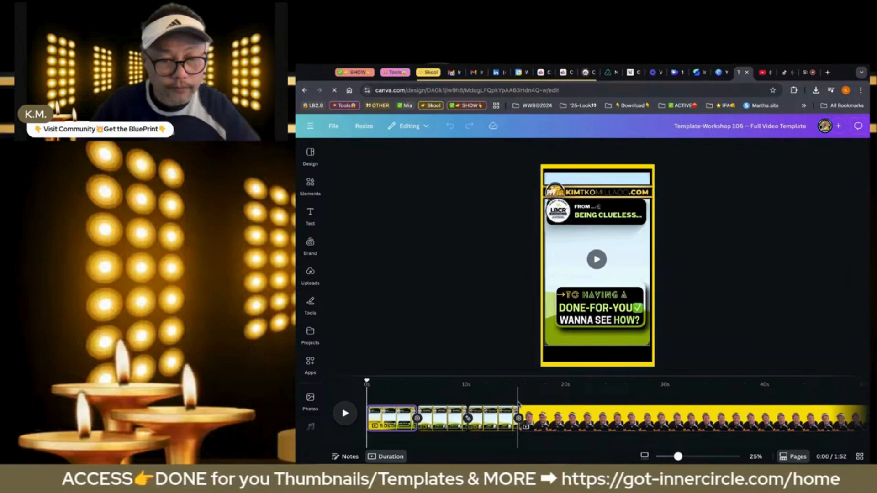
left_click(518, 401)
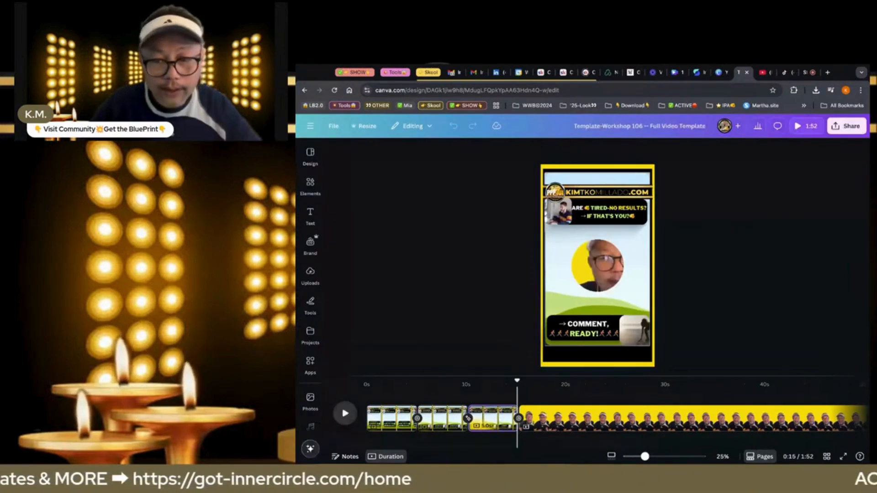
key("space")
left_click(536, 419)
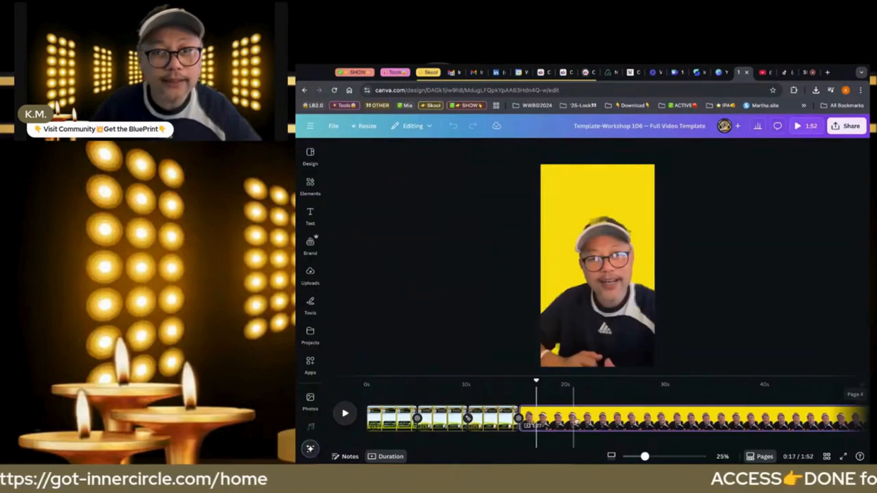
Delete the full-page video page and add a new page after the dark gradient page that follows the third template page
left_click(576, 420)
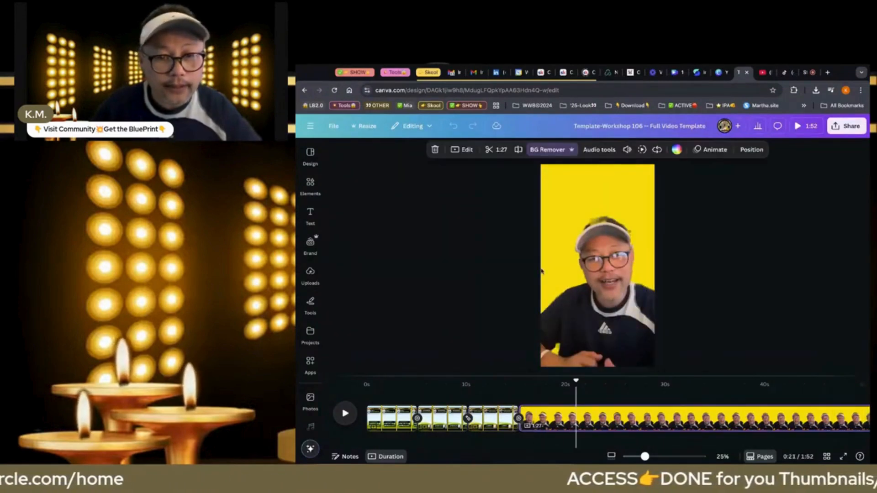
key("Delete")
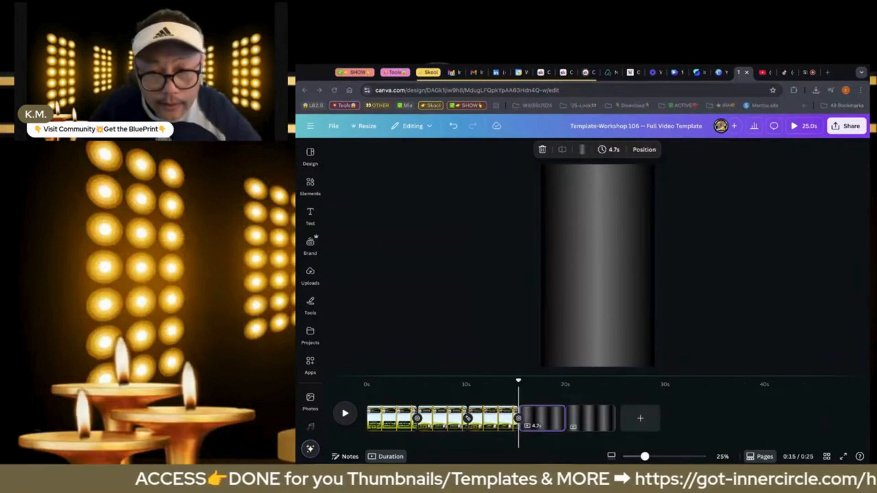
right_click(527, 418)
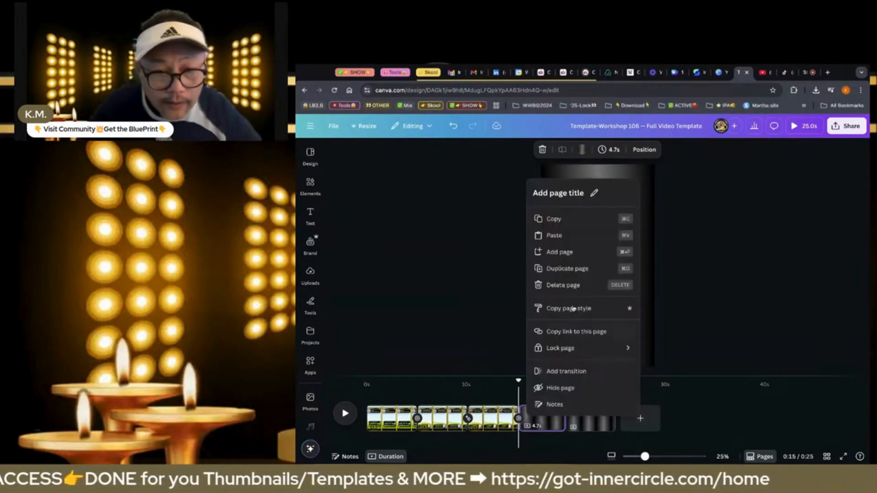
left_click(548, 283)
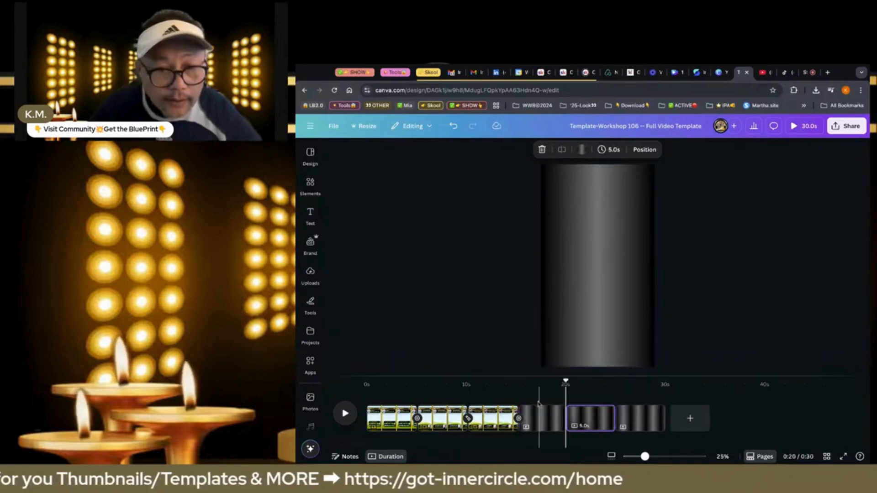
Add the uploaded 1:27 video to the dark gradient page after the third template page and remove the video's background
left_click(538, 404)
left_click(310, 274)
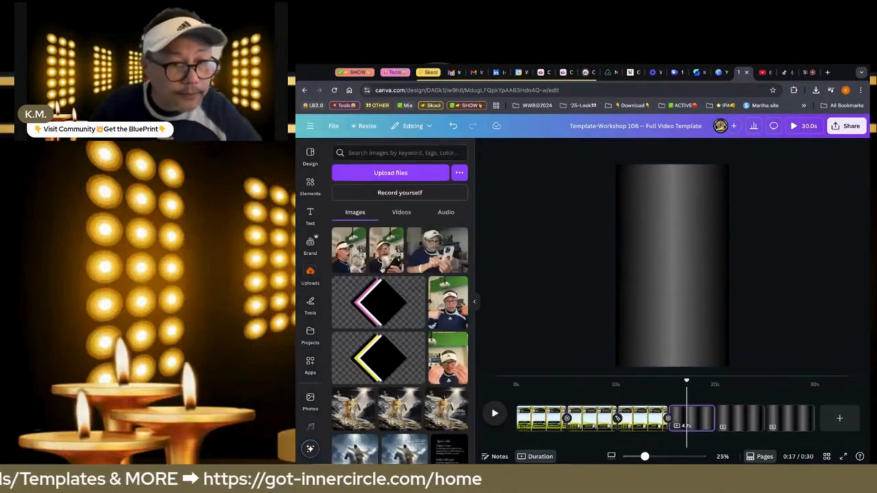
left_click(401, 214)
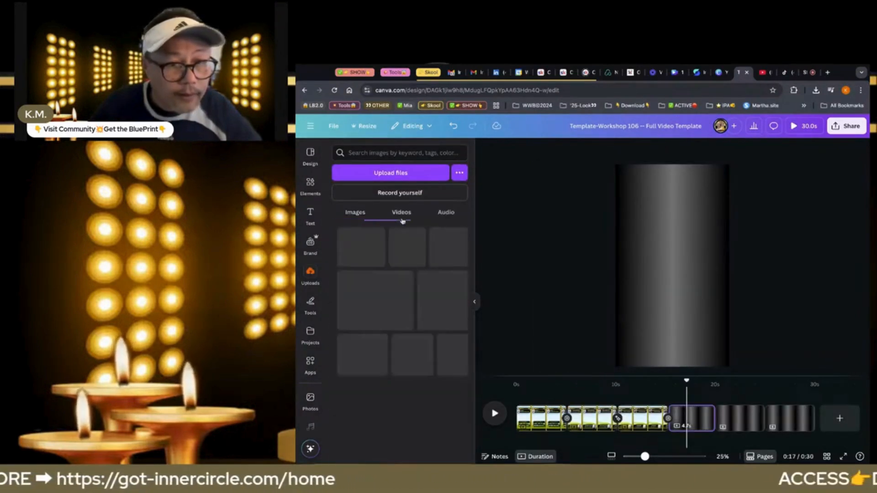
left_click(347, 256)
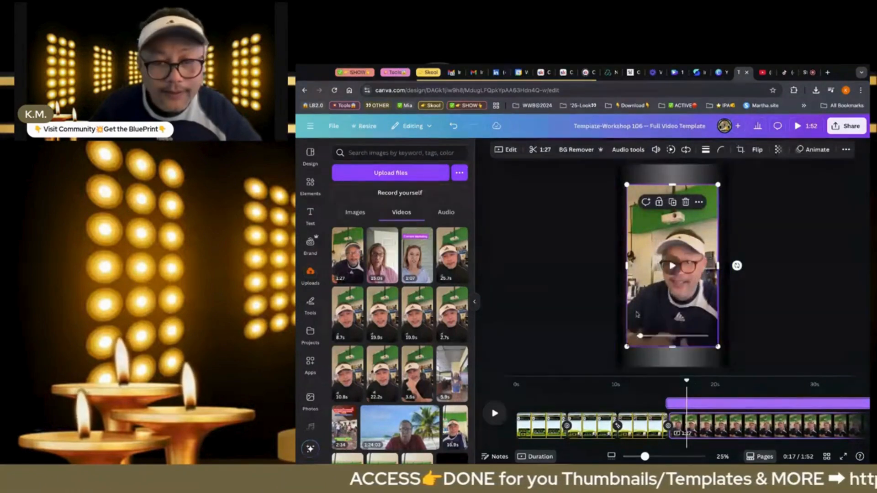
left_click(572, 153)
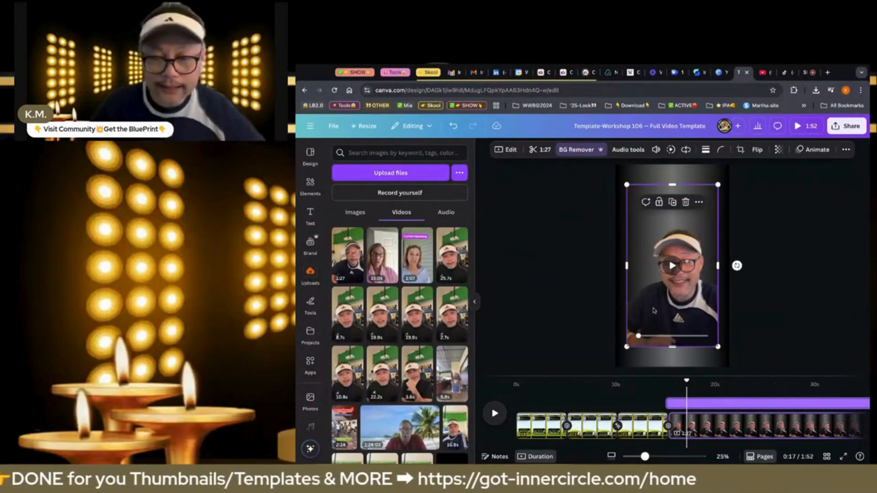
Set the background-removed clip as the full background of its page
right_click(653, 311)
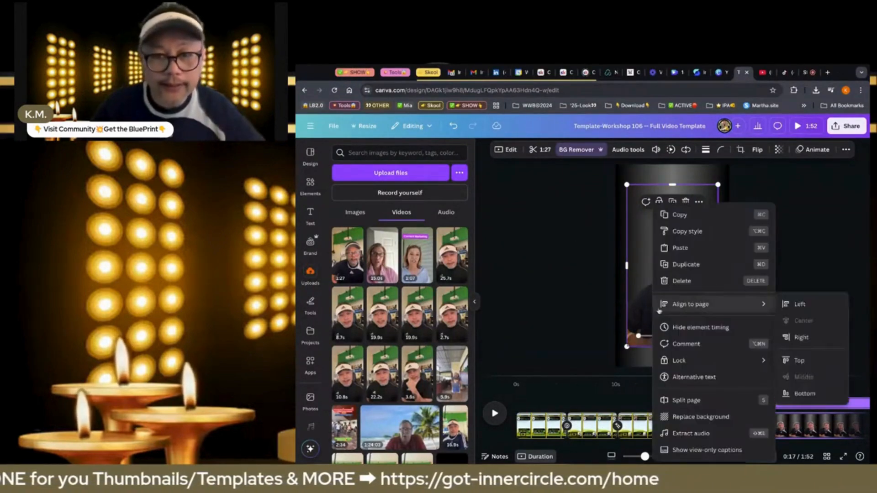
left_click(680, 417)
left_click(676, 281)
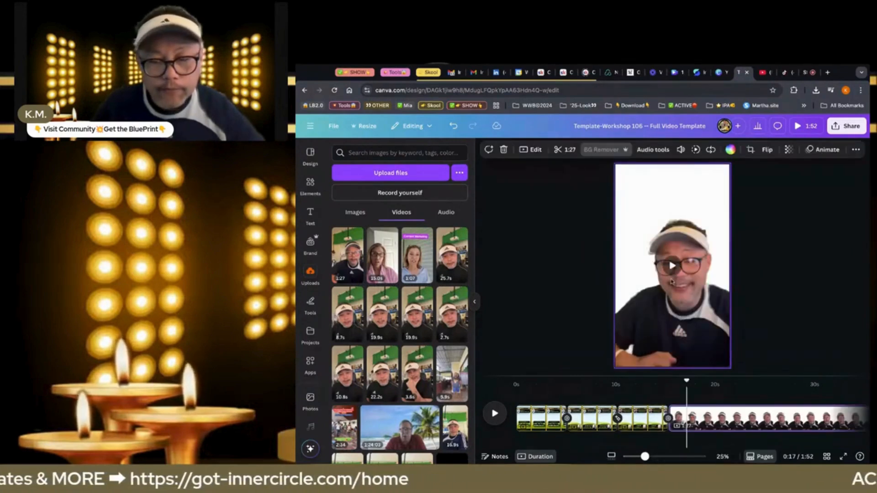
Preview the start of the full-page clip, split it 2.1 s in, and delete that opening section
left_click(669, 398)
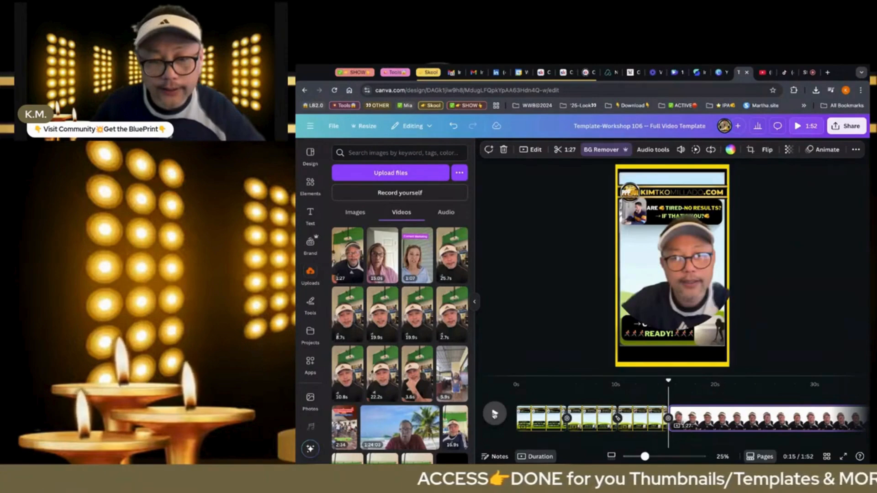
left_click(494, 414)
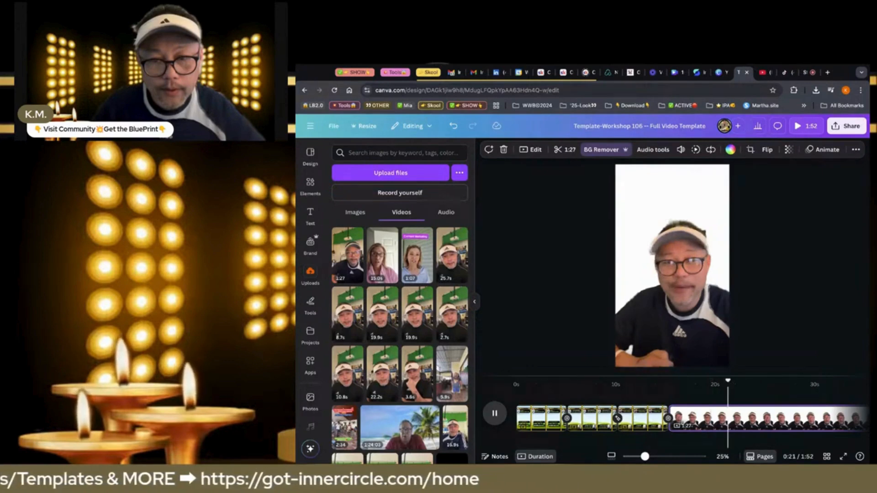
left_click(687, 433)
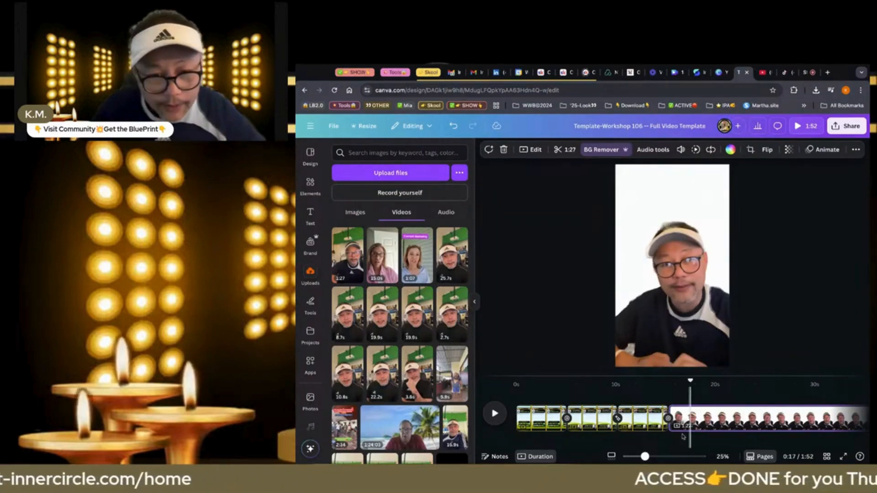
left_click(701, 426)
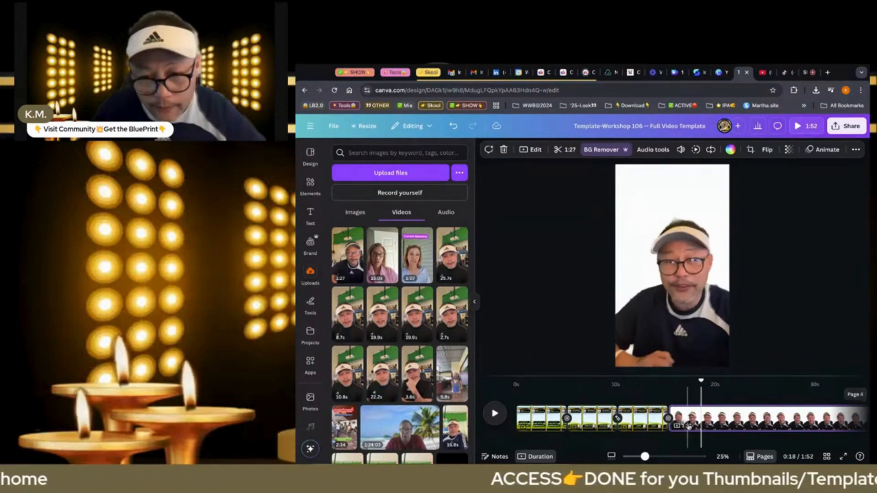
left_click(688, 427)
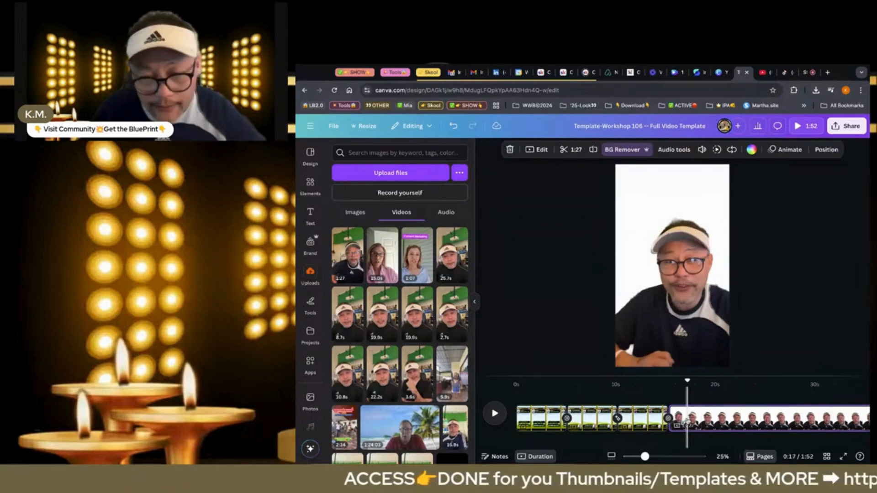
left_click(592, 151)
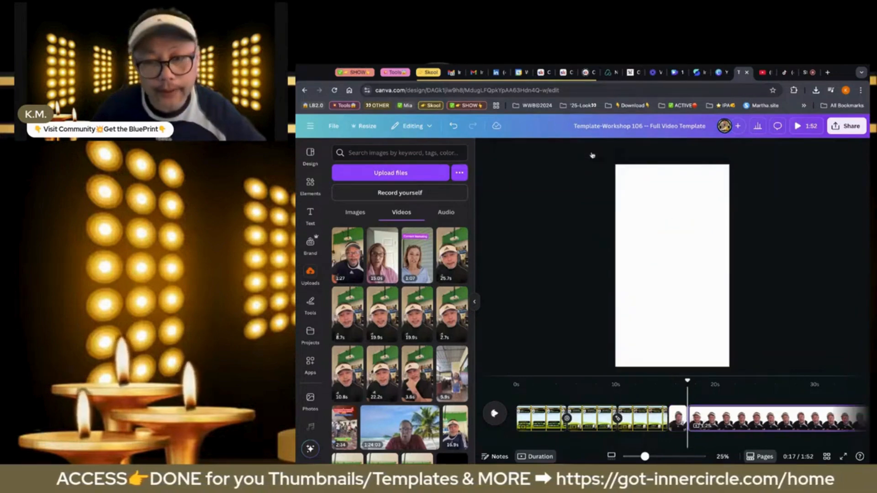
left_click(673, 418)
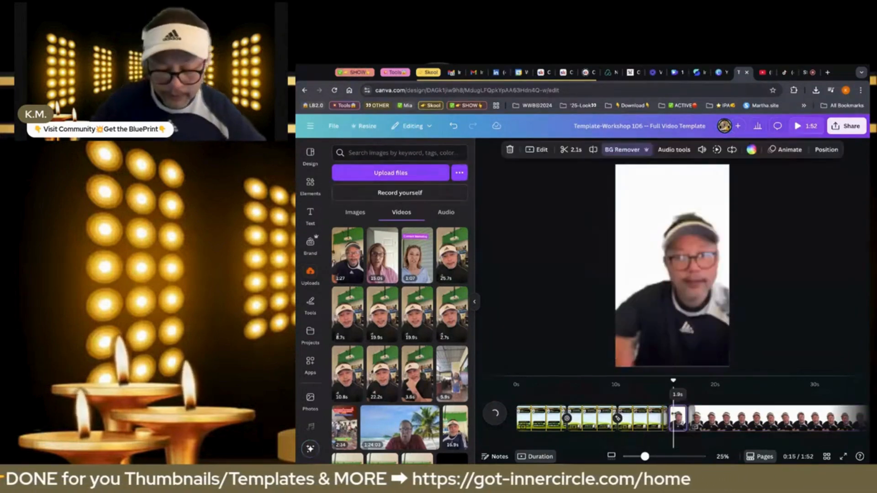
key("Delete")
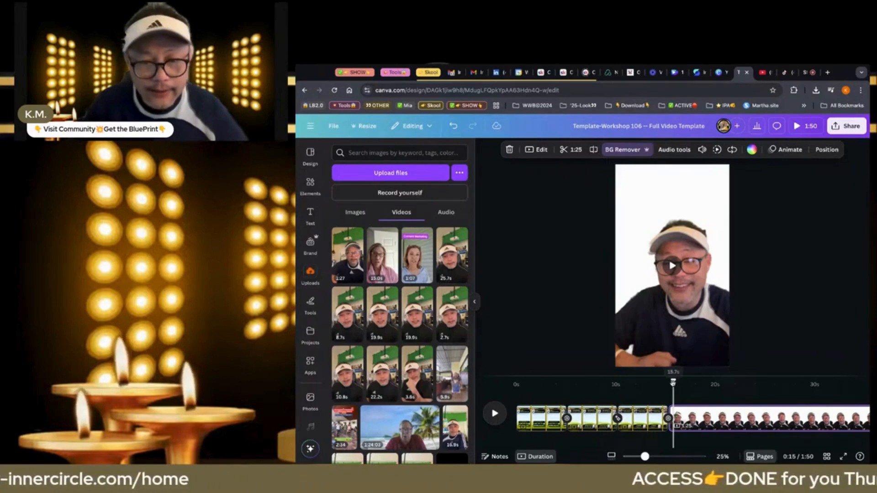
Play into the trimmed clip, split its page after 3.2 s, and detach the longer remaining video from its page background
left_click(664, 418)
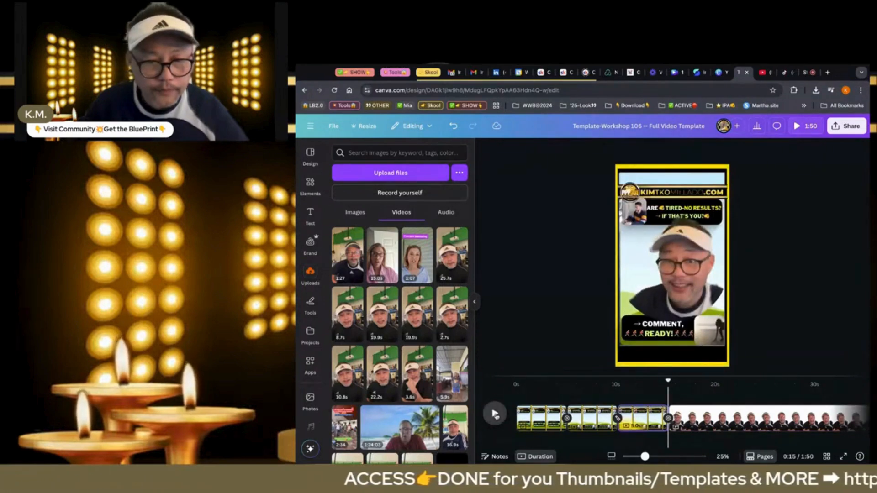
left_click(494, 414)
left_click(495, 414)
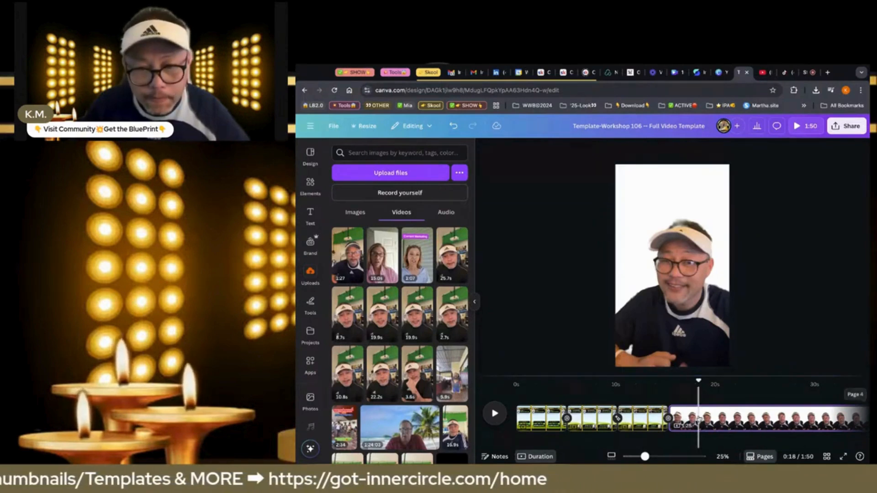
left_click(699, 418)
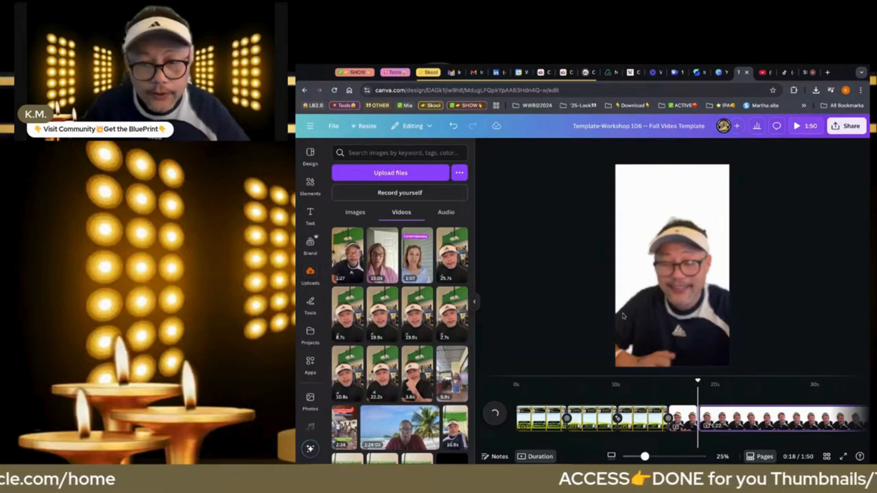
right_click(674, 327)
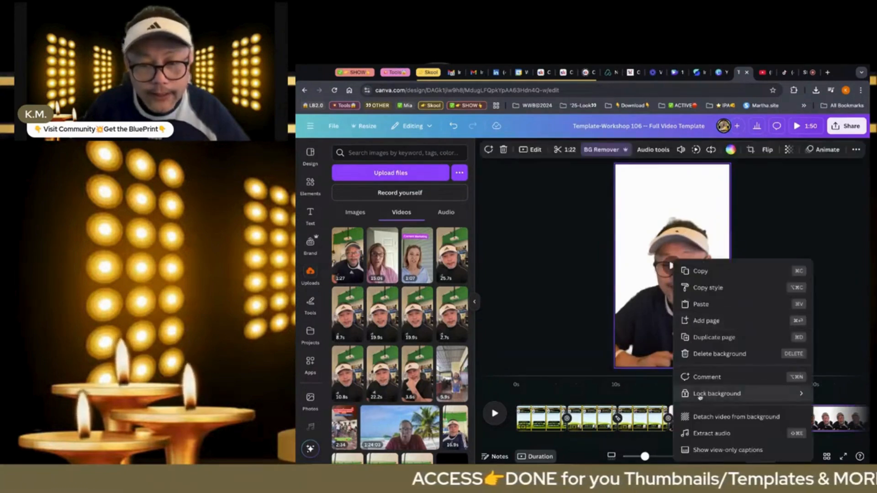
left_click(701, 418)
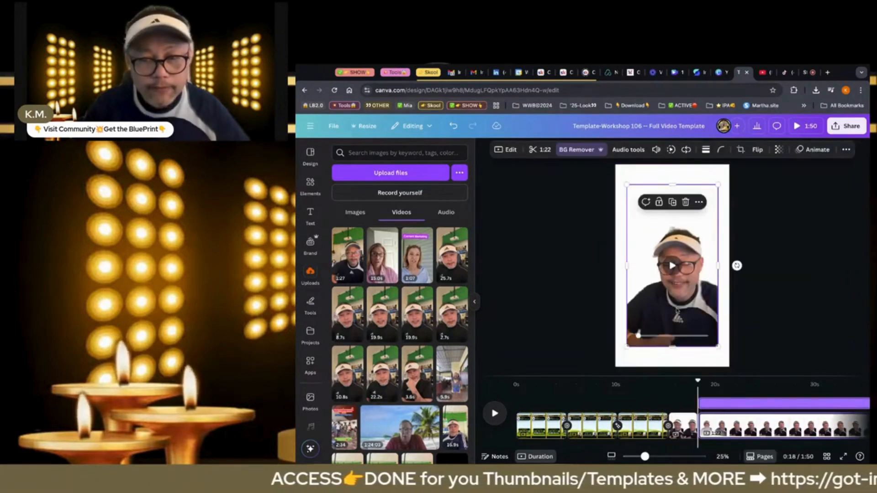
Move the detached longer clip to the first template page and place it into that page's video frame
key("Delete")
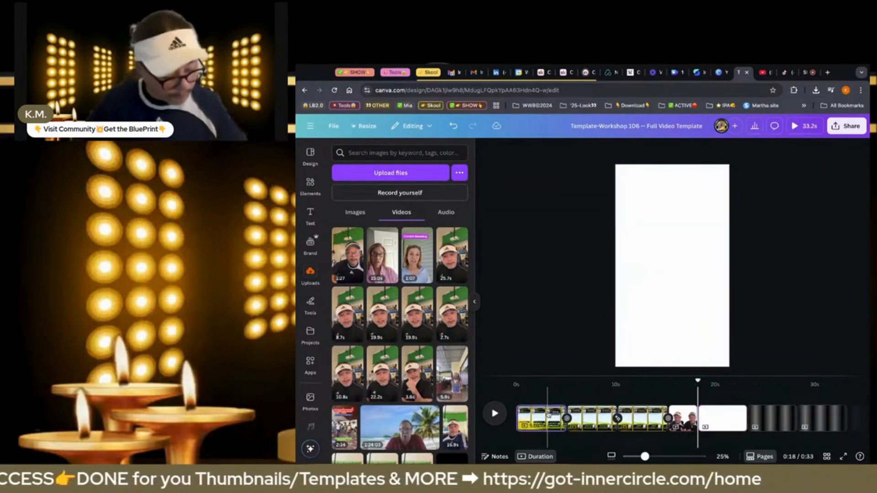
left_click(548, 416)
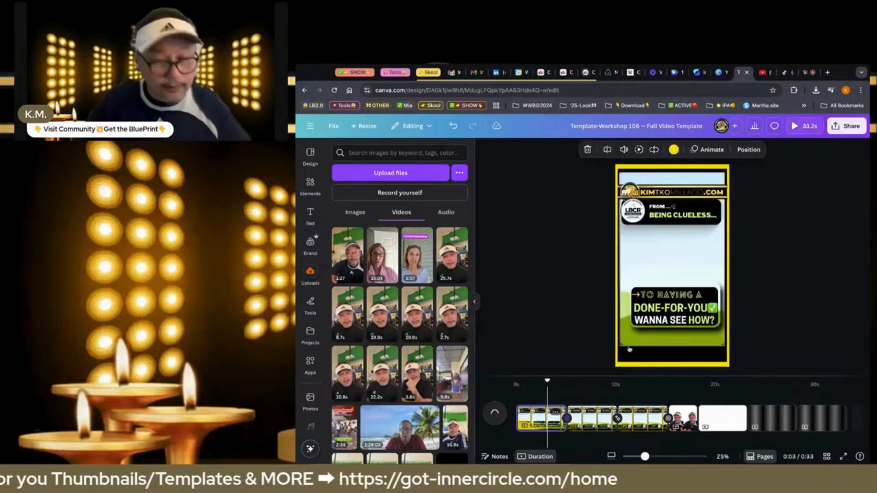
key("ctrl+z")
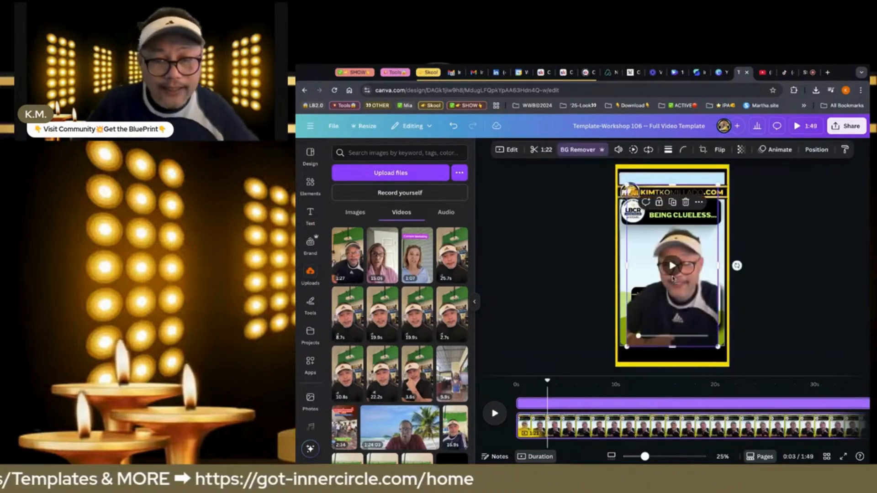
left_click_drag(682, 253, 675, 244)
left_click_drag(632, 321, 664, 337)
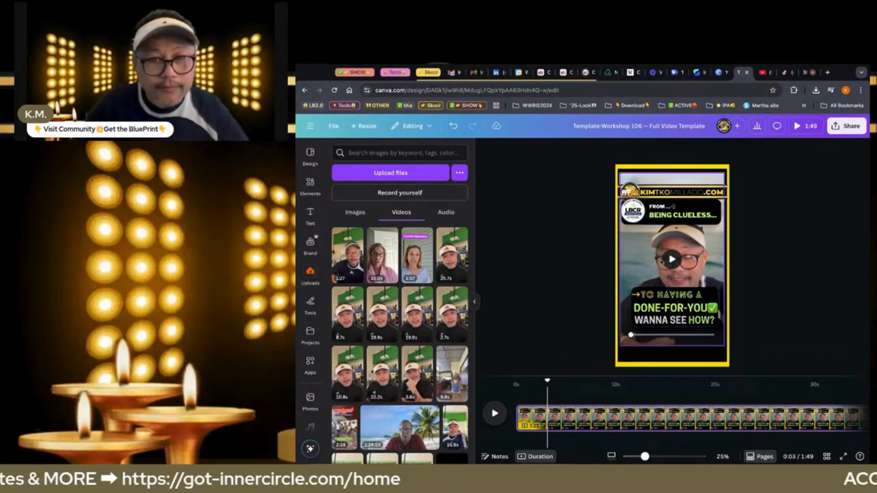
Undo the longer clip's placement on the first page and its removal from its own page
left_click(458, 130)
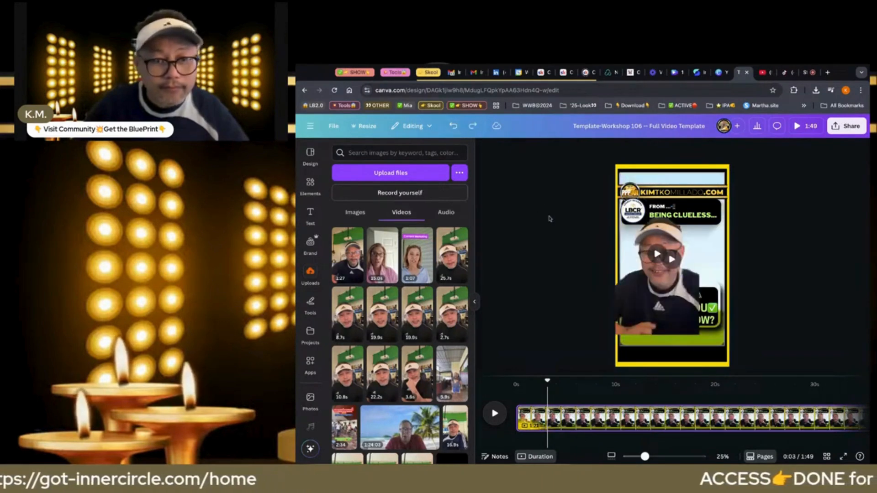
scroll(614, 416, "right", 3)
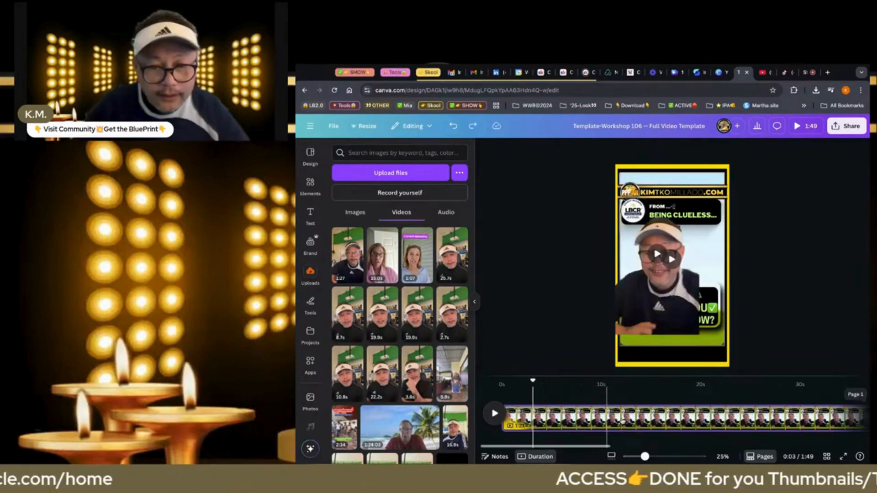
scroll(622, 421, "right", 20)
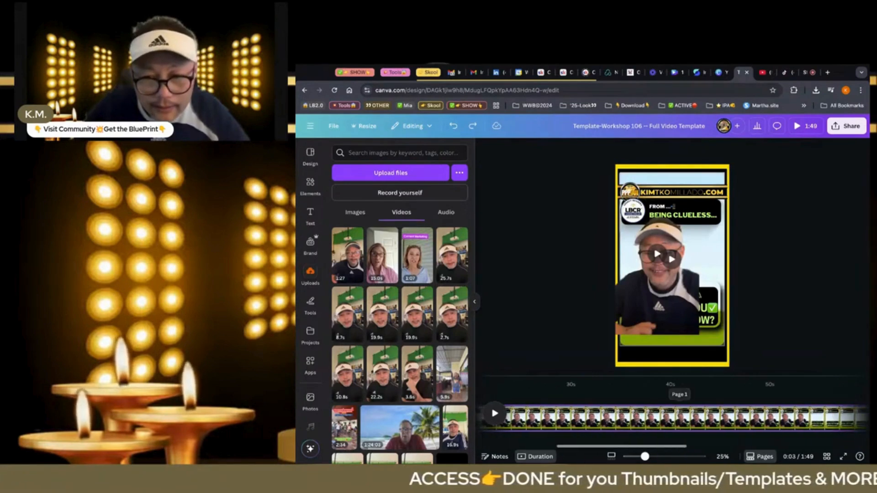
scroll(621, 420, "right", 1)
scroll(621, 418, "right", 8)
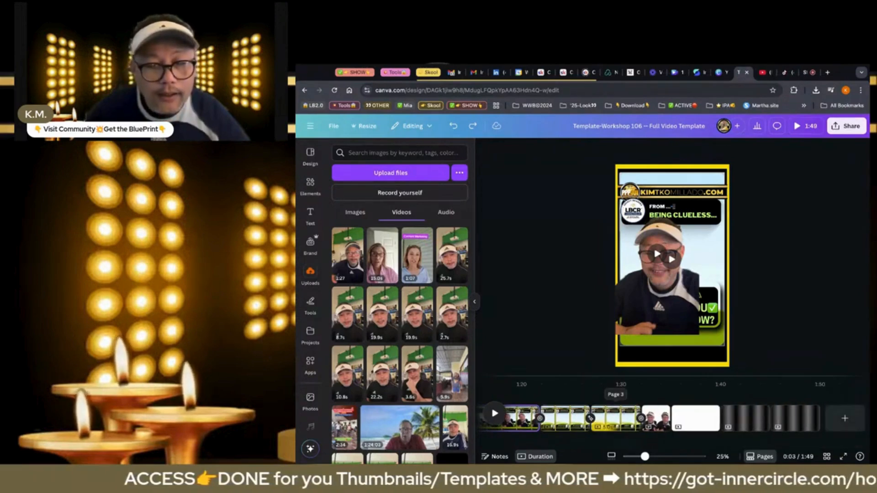
left_click(455, 126)
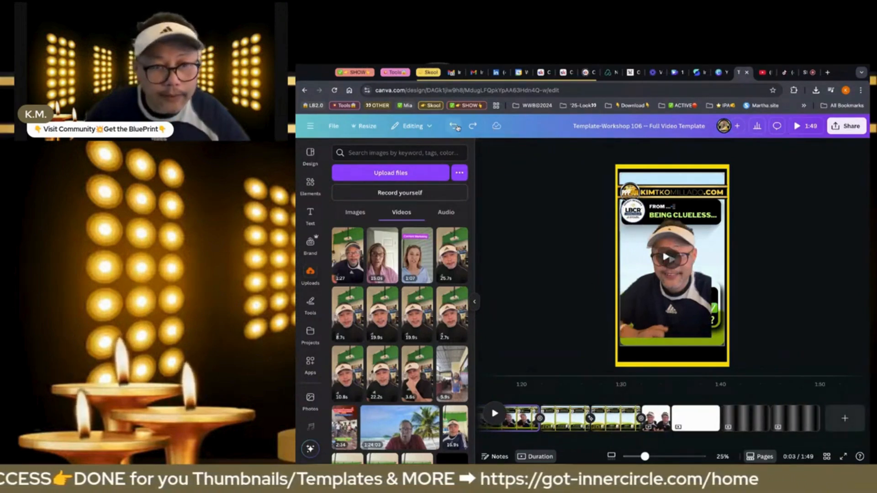
left_click(455, 126)
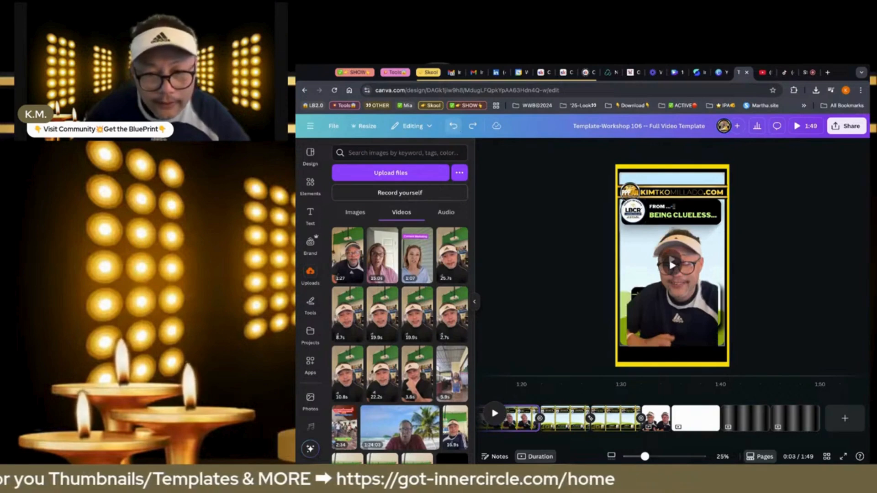
left_click(454, 126)
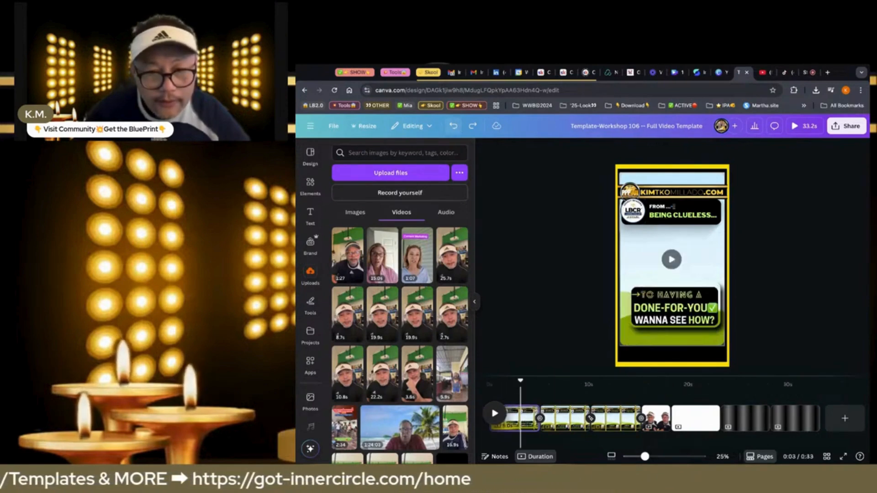
left_click(453, 127)
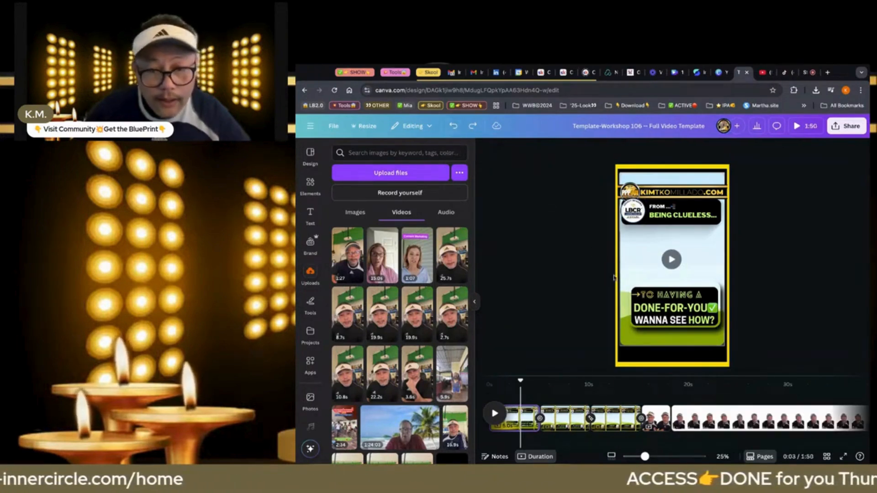
Detach the 3.2 s clip on the fourth page from its background and cut it from the page
left_click(657, 423)
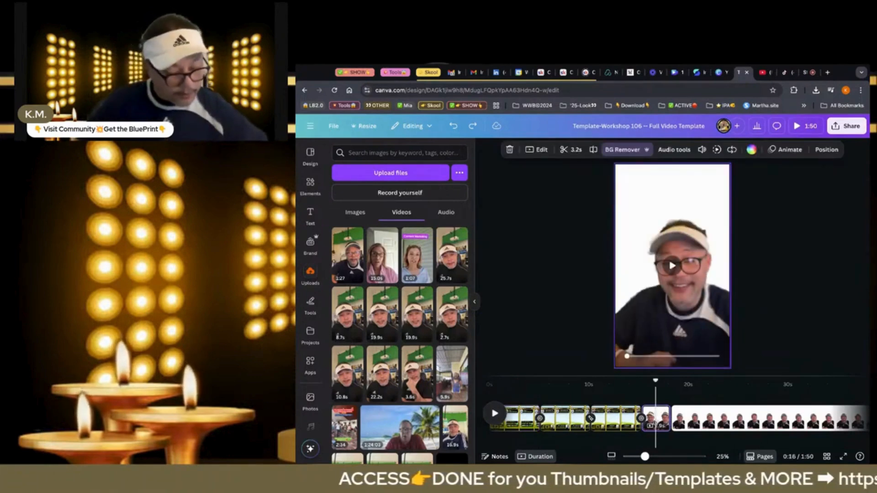
right_click(671, 314)
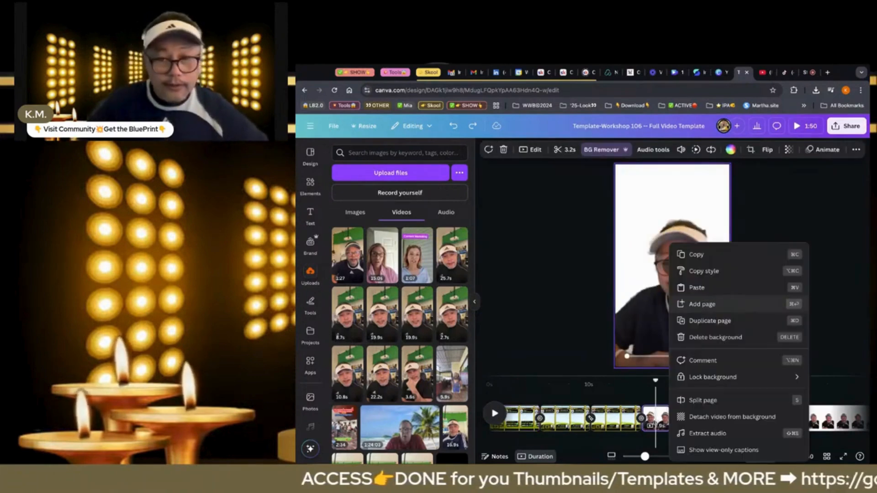
left_click(697, 417)
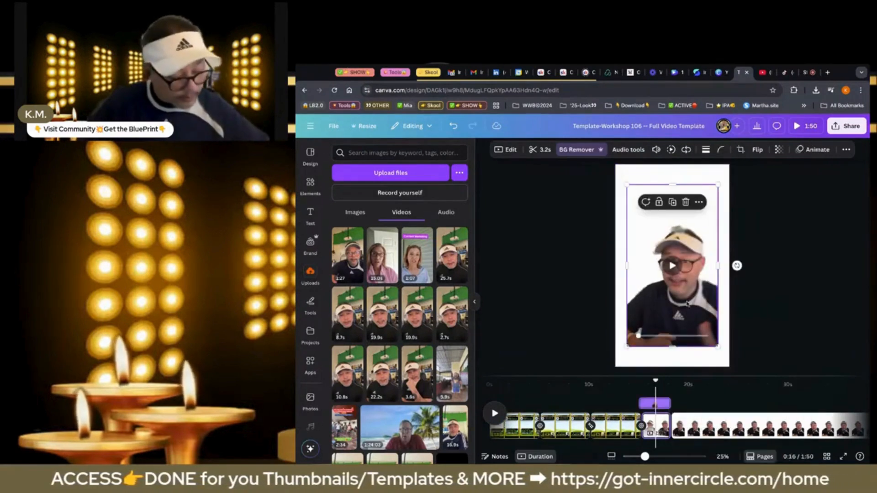
key("Delete")
scroll(621, 418, "left", 1)
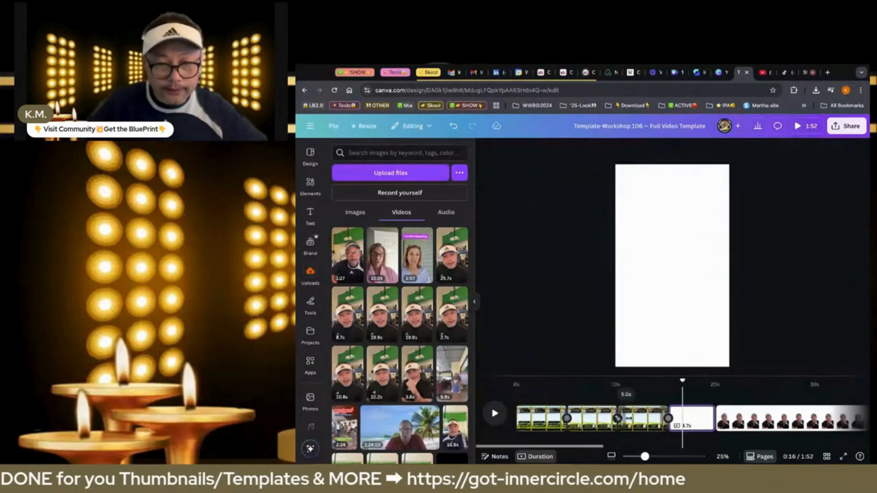
Paste the cut 3.2 s clip onto the first template page and place it into that page's video frame
left_click(546, 417)
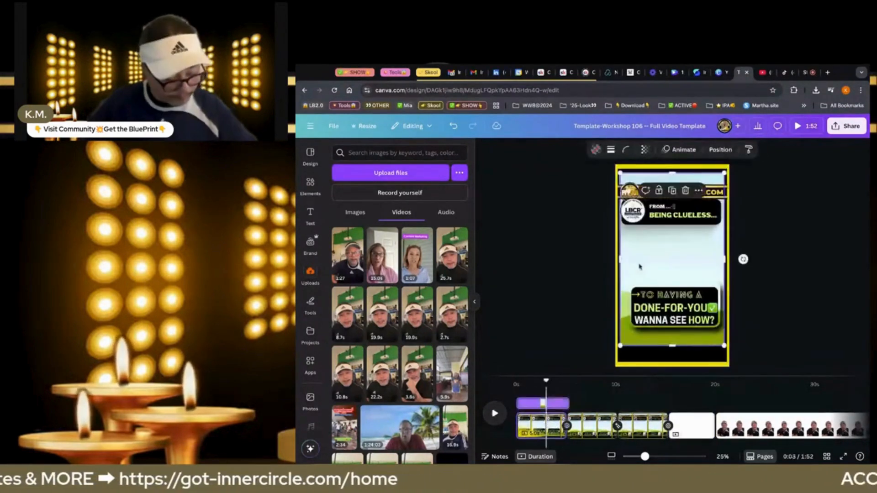
left_click(639, 267)
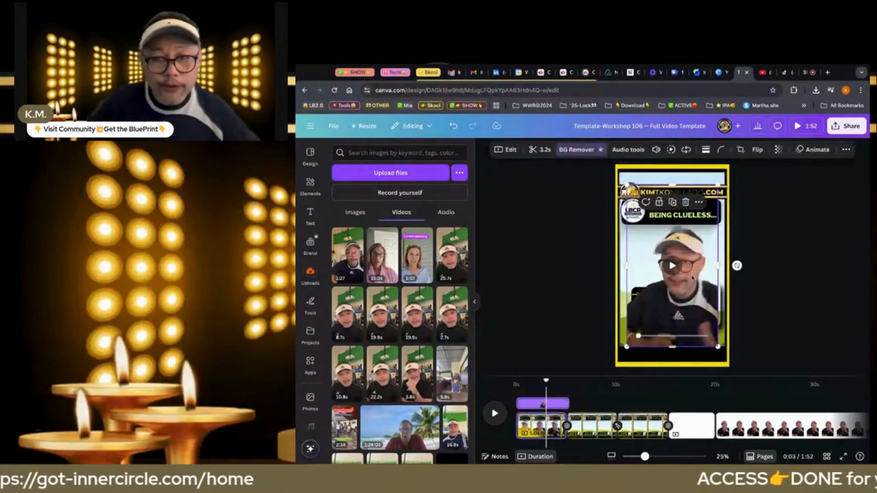
key("Escape")
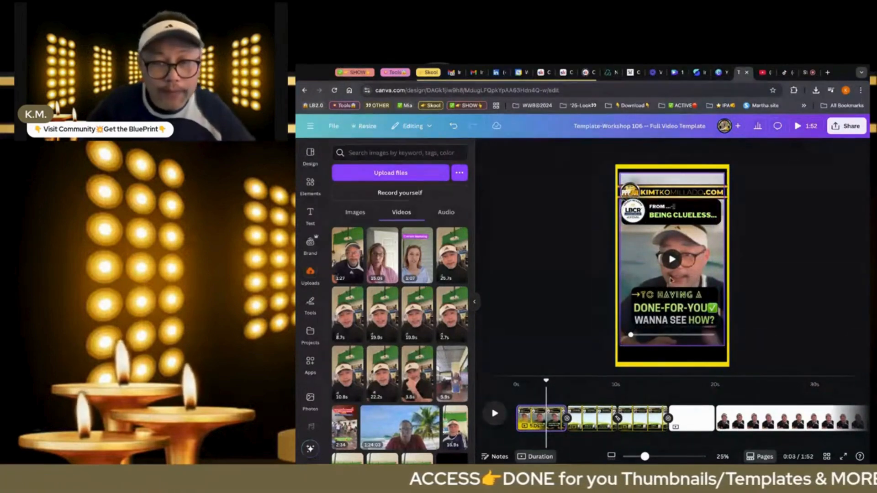
Shorten the first template page's duration to 3.2 s to match the placed clip
left_click(651, 265)
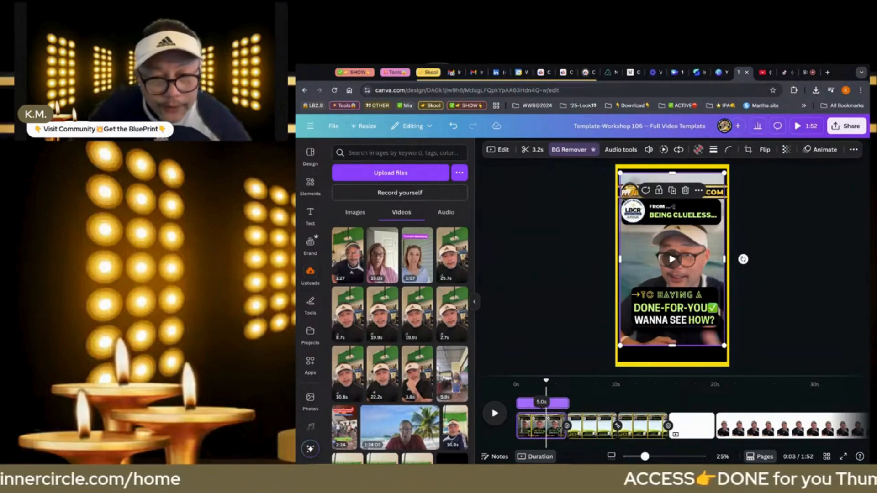
key("Delete")
key("ctrl+z")
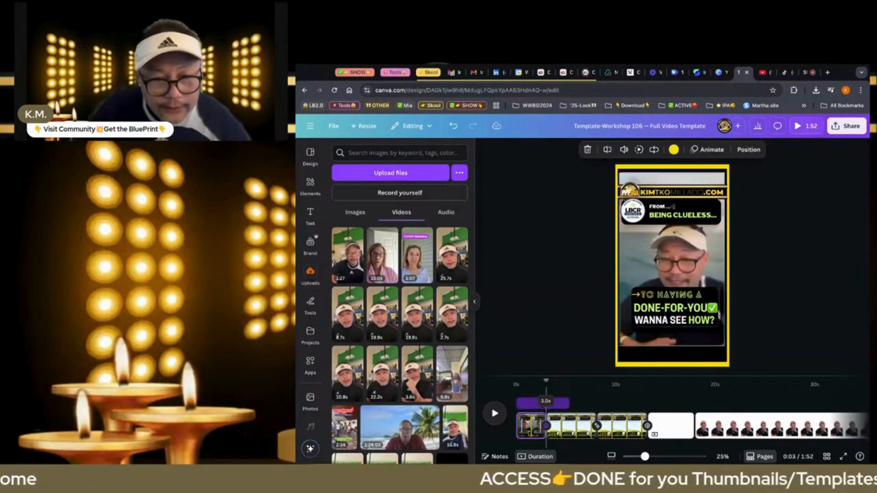
left_click_drag(547, 426, 549, 425)
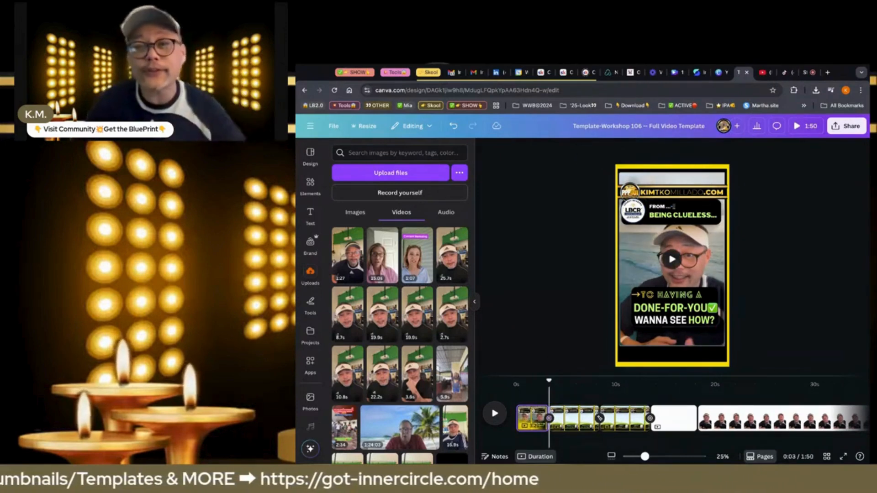
Play the video from the start through the first page and stop just into the second page
left_click(518, 398)
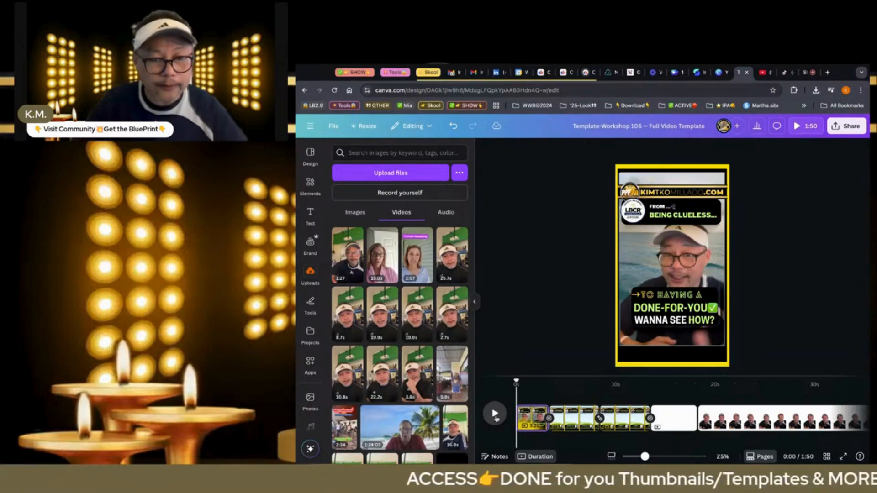
left_click(496, 417)
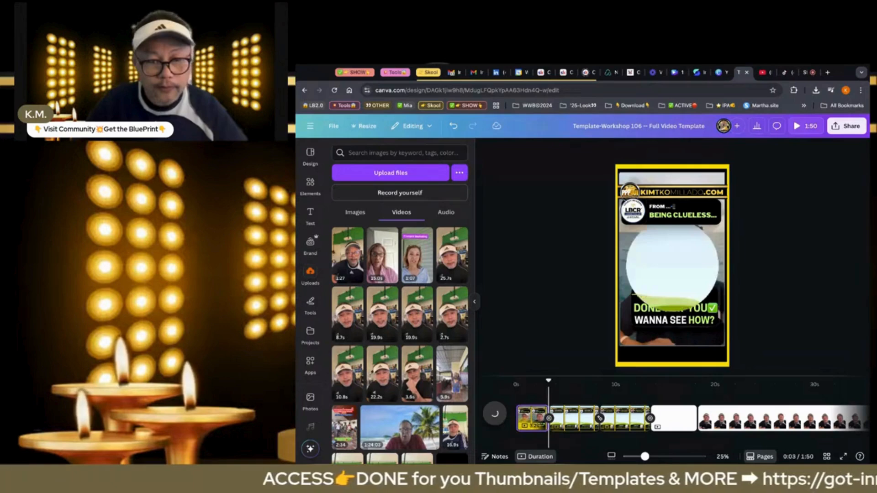
left_click(496, 418)
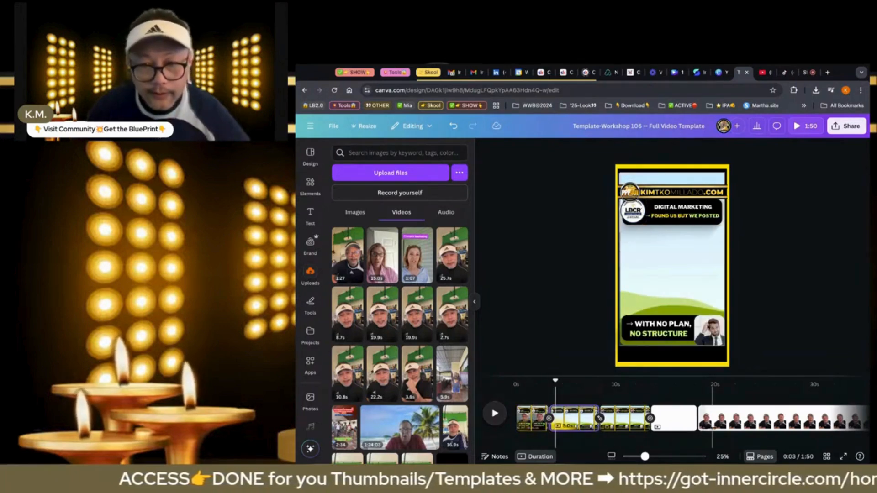
Delete the longer remaining clip from the fifth page, leaving the blank page in place
left_click(713, 417)
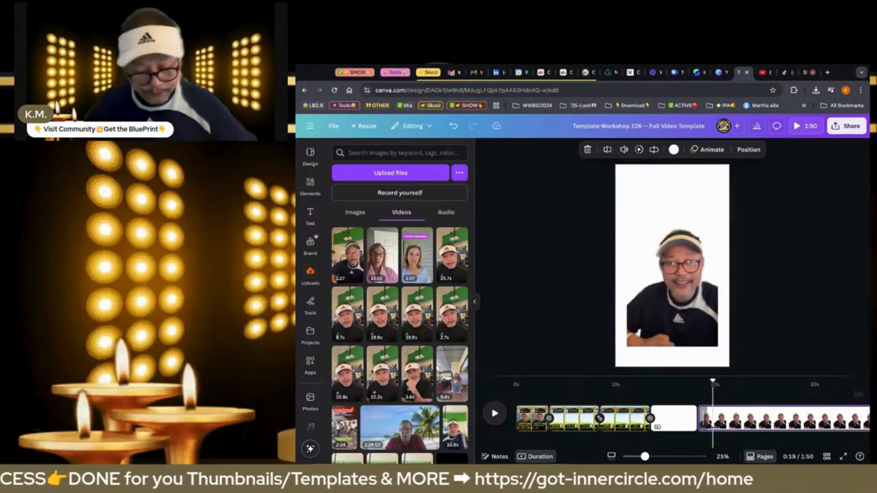
left_click(689, 310)
key("Delete")
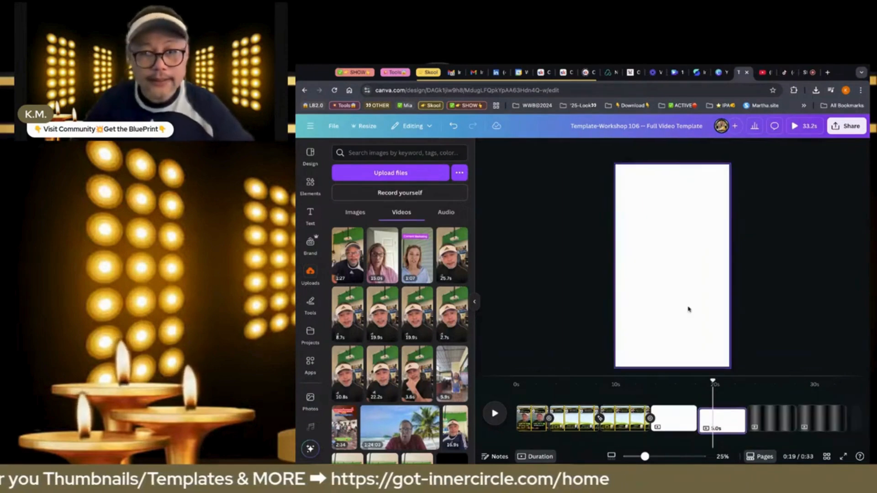
left_click(682, 421)
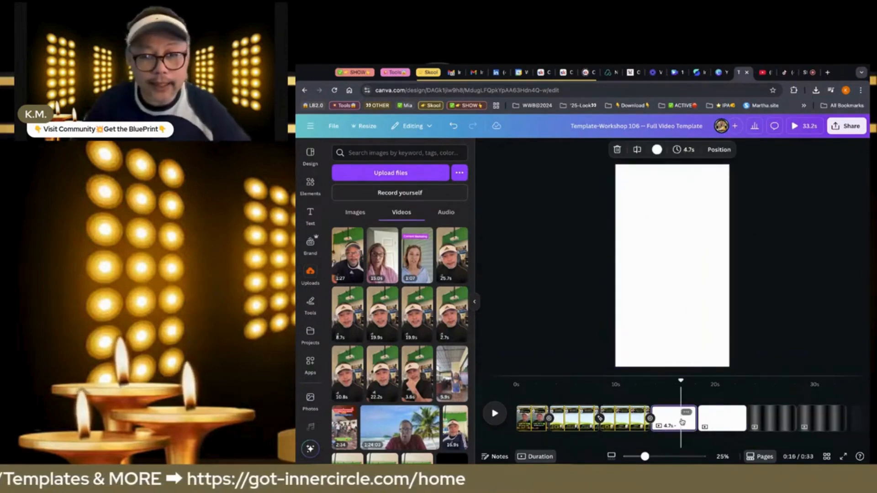
right_click(532, 418)
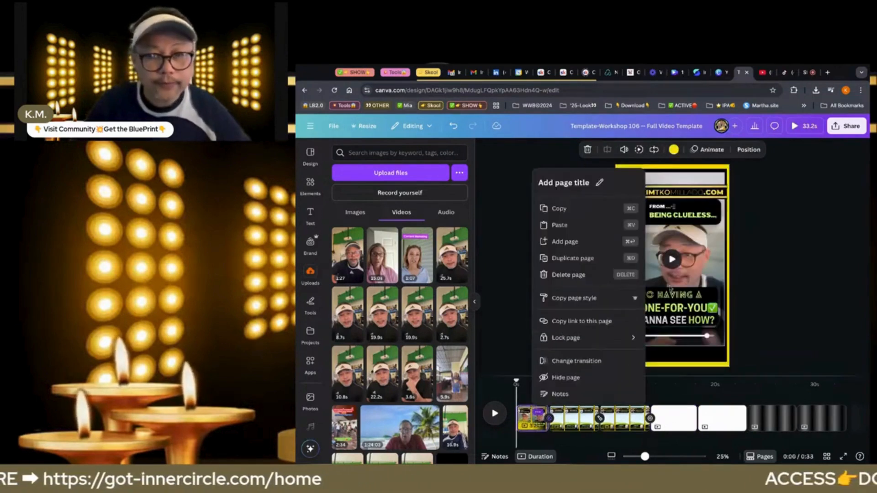
left_click(691, 272)
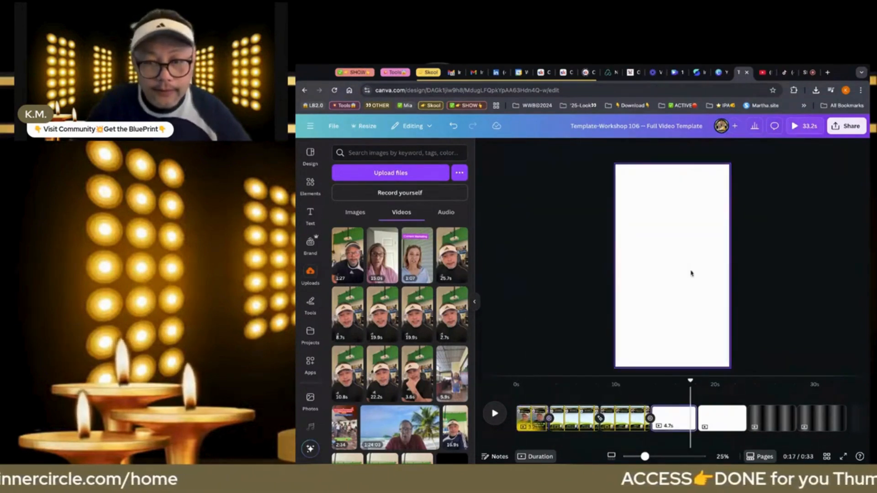
right_click(691, 272)
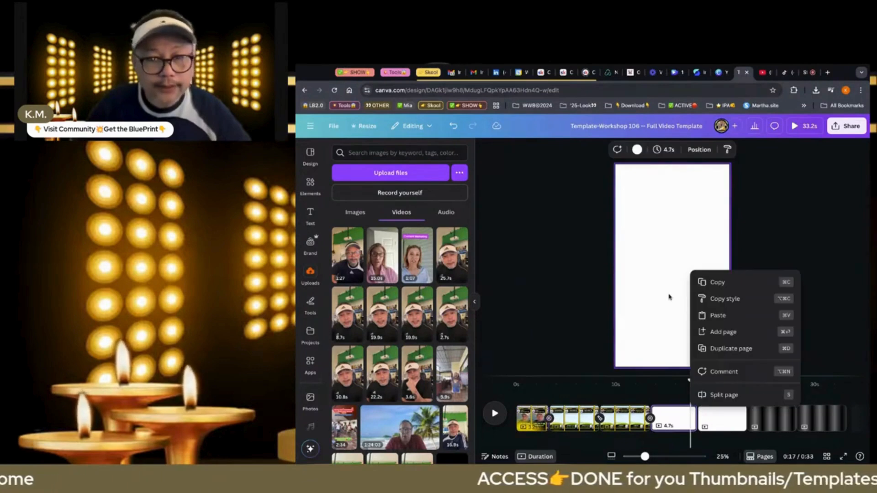
left_click(668, 294)
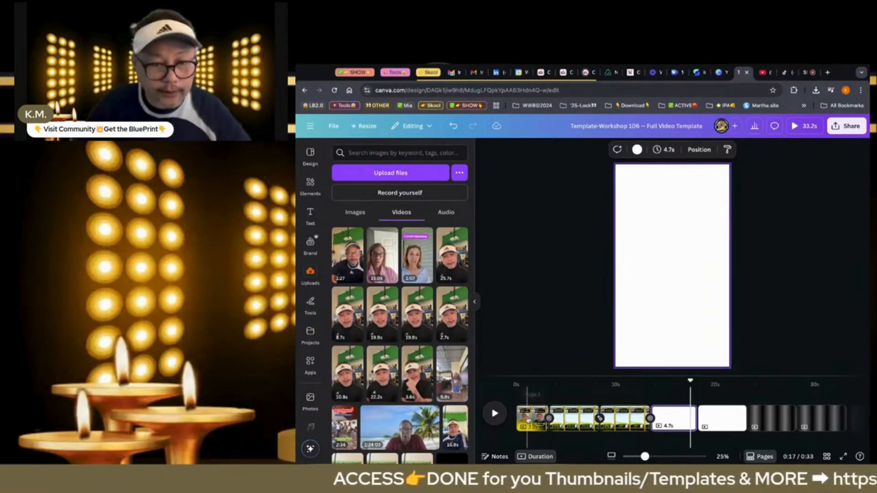
Detach the 3.2 s clip from the first page's video frame and remove it from the page
left_click(529, 418)
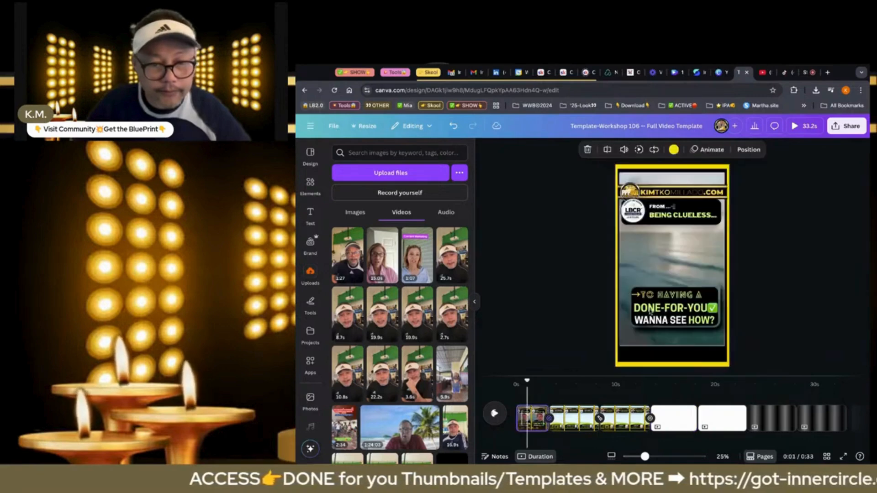
right_click(671, 177)
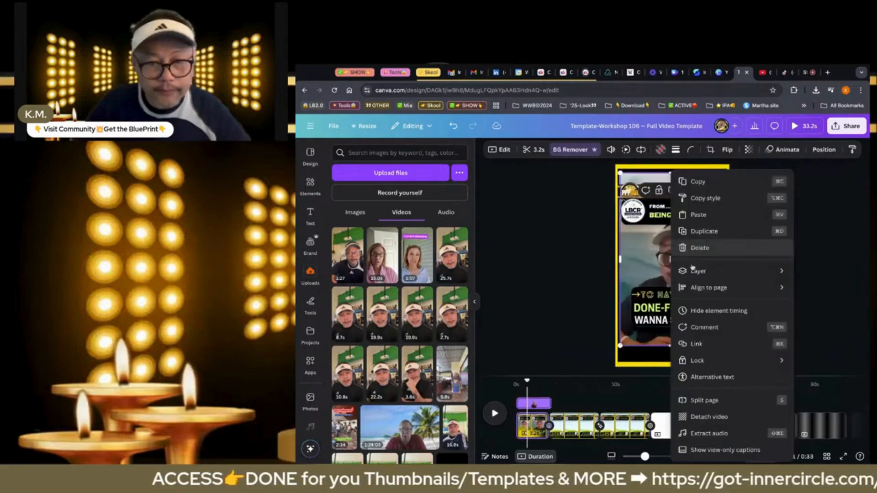
left_click(701, 416)
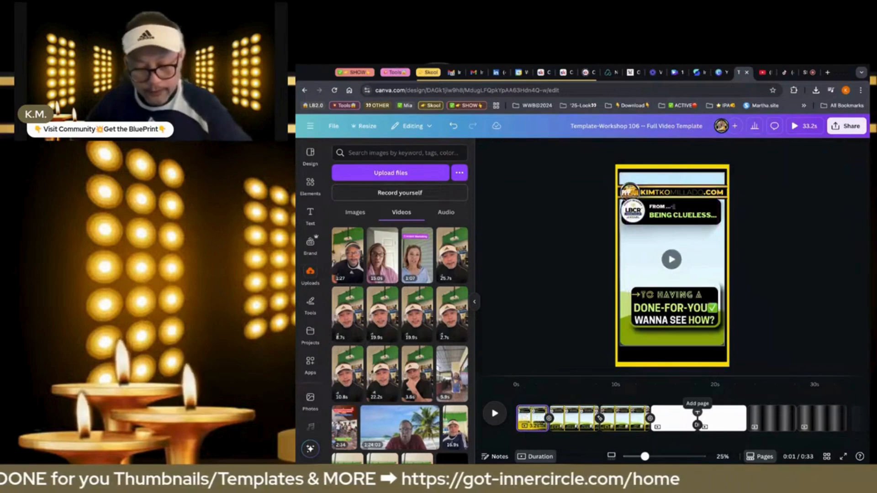
Add the uploaded 1:27 video to the blank fourth page and split the page after 1.9 s
left_click(676, 419)
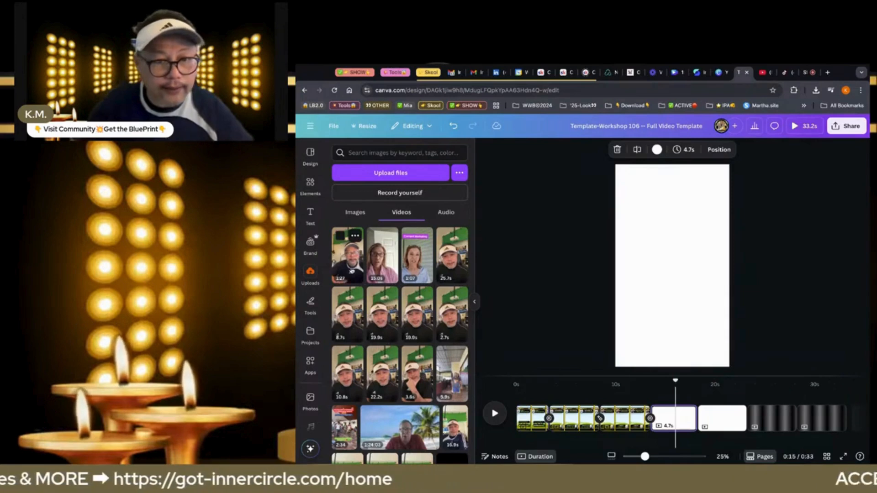
left_click(352, 270)
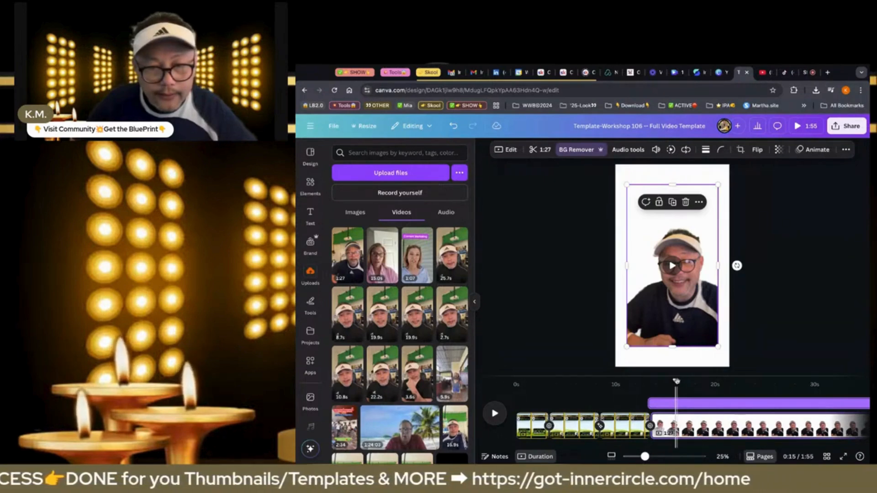
mouse_move(676, 382)
left_mouse_down()
mouse_move(650, 381)
mouse_move(670, 382)
left_mouse_up()
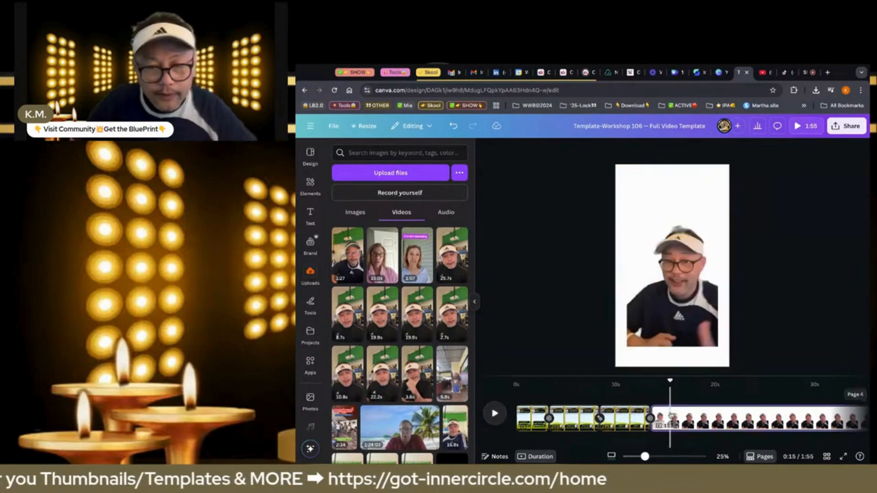
left_click(671, 415)
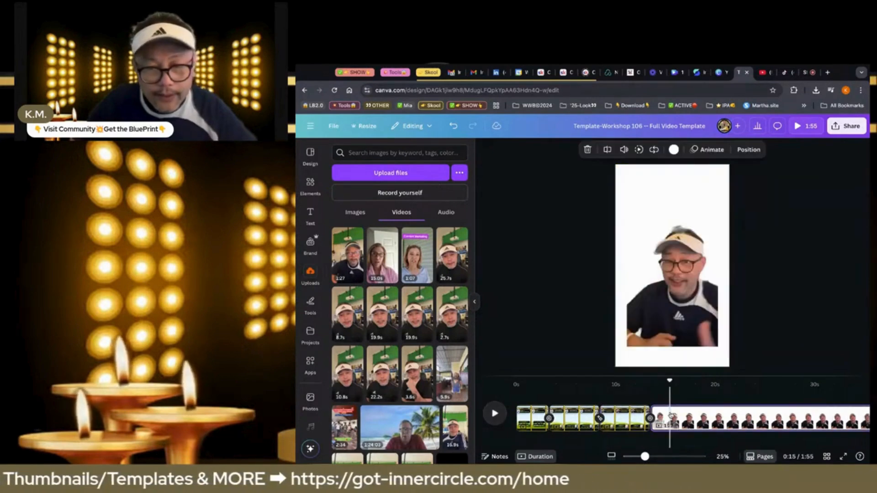
left_click(608, 152)
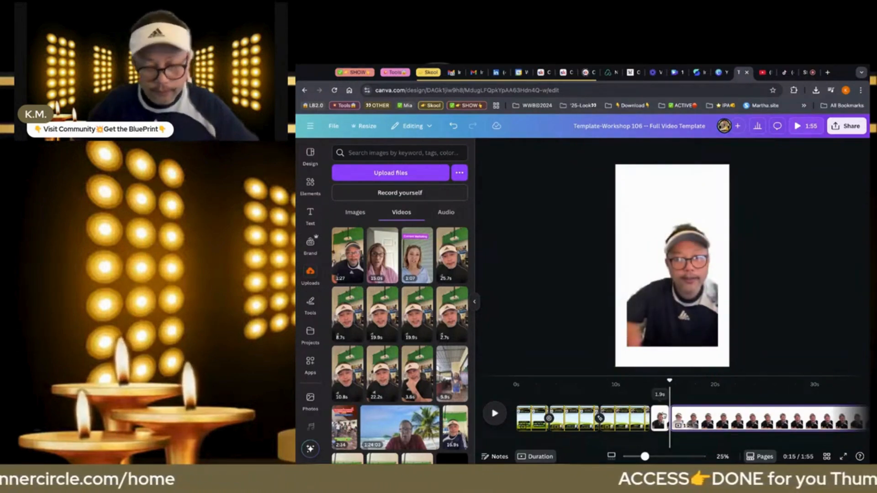
Play on into the longer remaining video and split its page after about 2.4 s
left_click(661, 416)
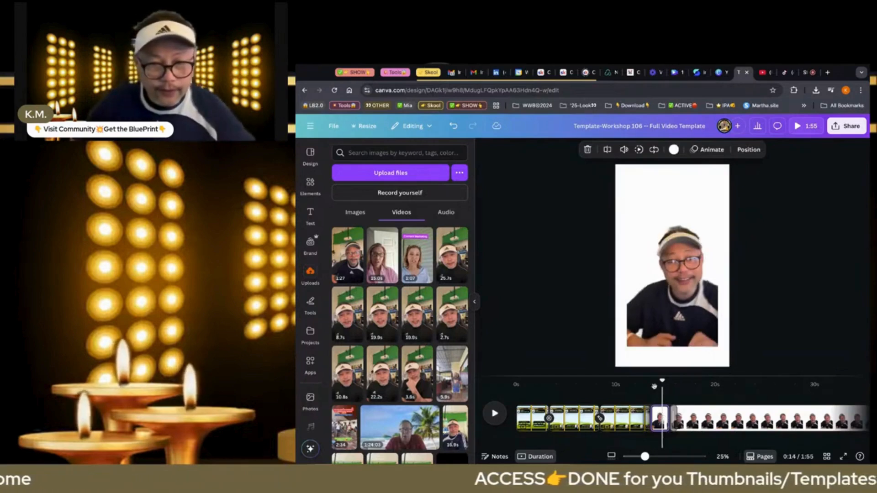
left_click(494, 414)
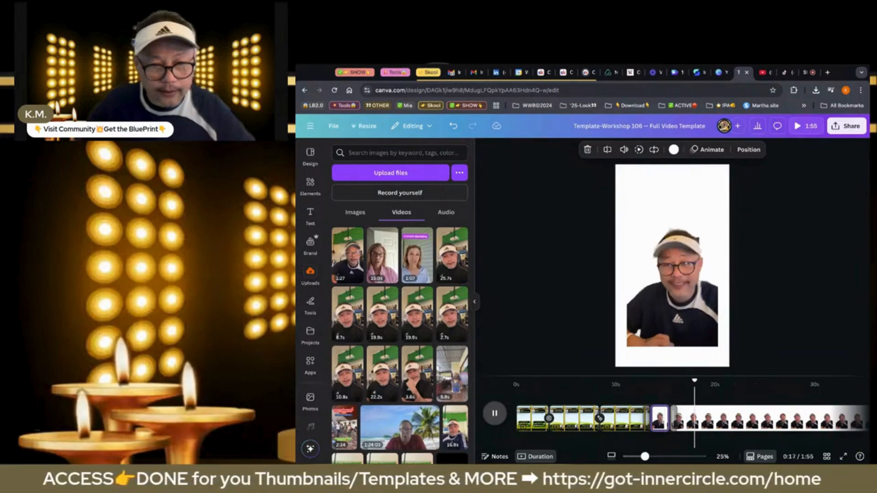
left_click(495, 413)
left_click(696, 420)
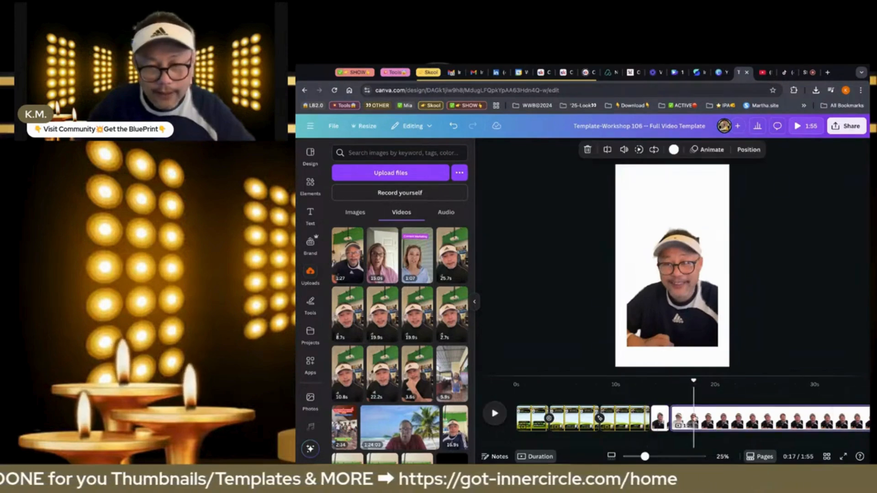
left_click(607, 150)
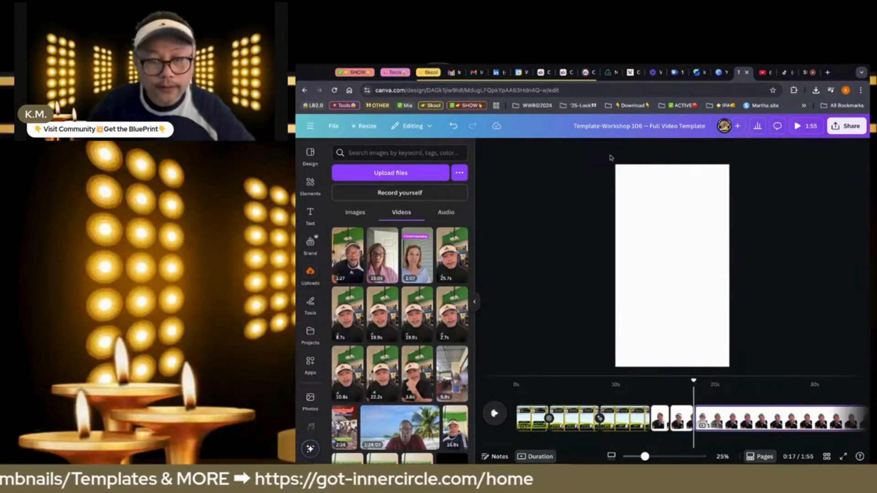
Delete the 1.9 s opening segment's page
left_click(660, 418)
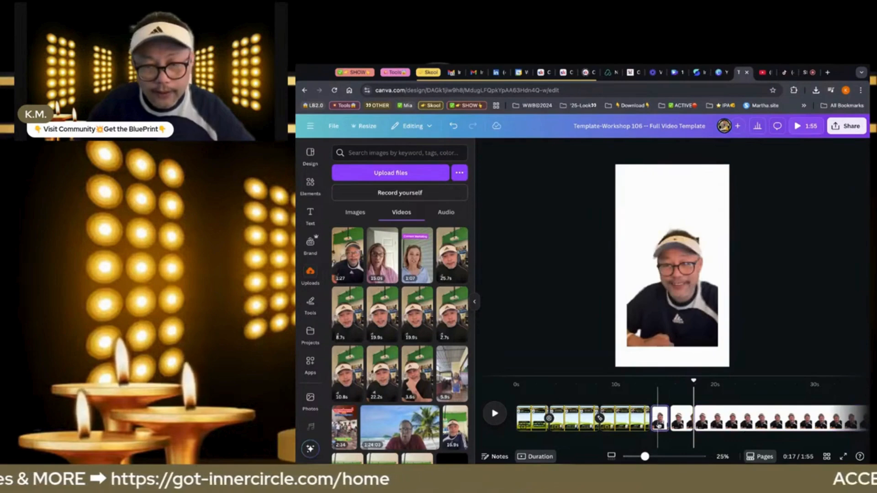
left_click(659, 425)
key("Delete")
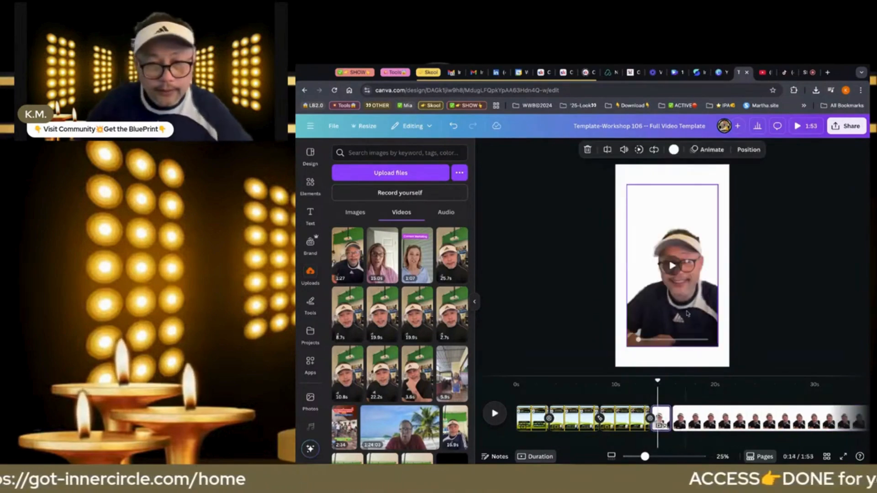
Move the 2.4 s clip from the fourth page to the first template page and place it into that page's video frame
left_click(687, 313)
key("Delete")
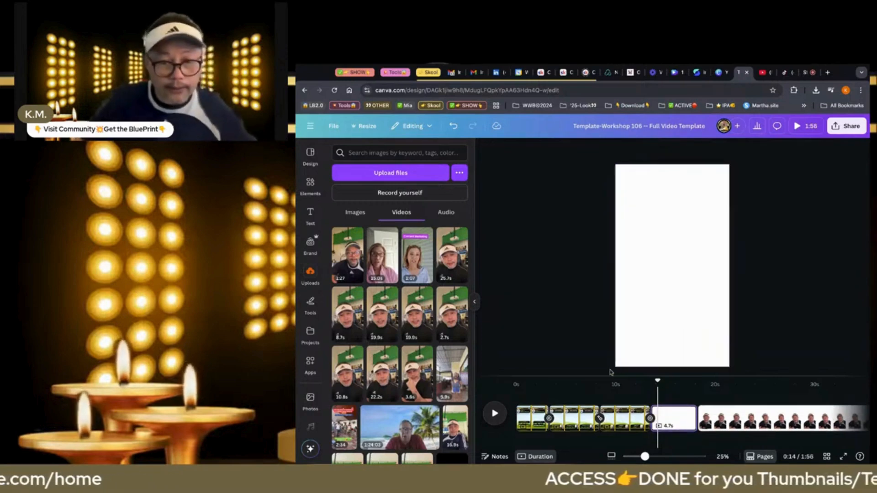
left_click(532, 417)
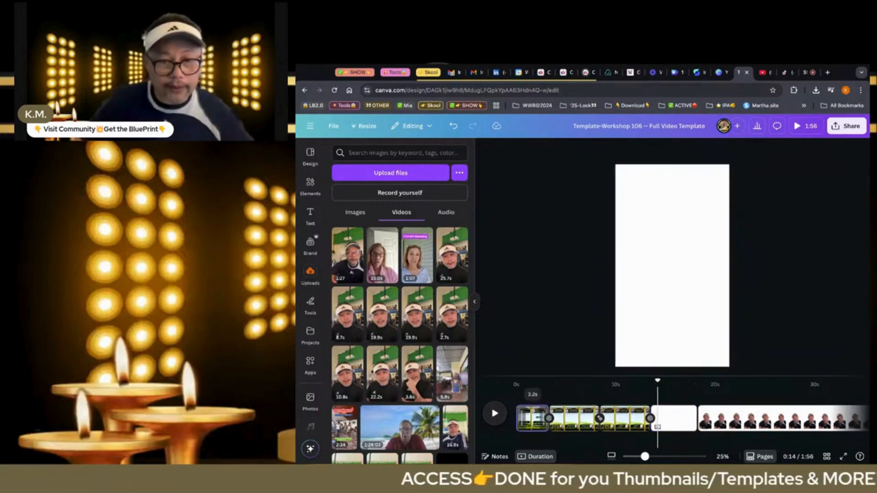
left_click(664, 270)
key("super+v")
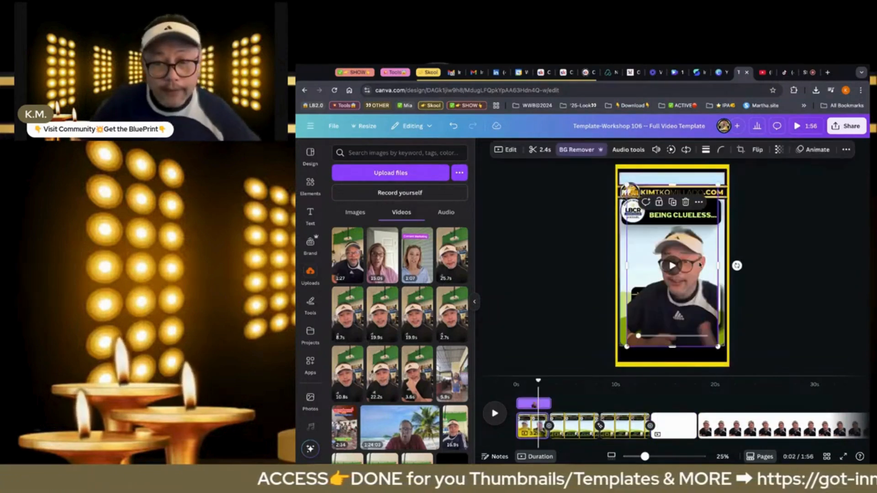
left_click_drag(700, 265, 701, 265)
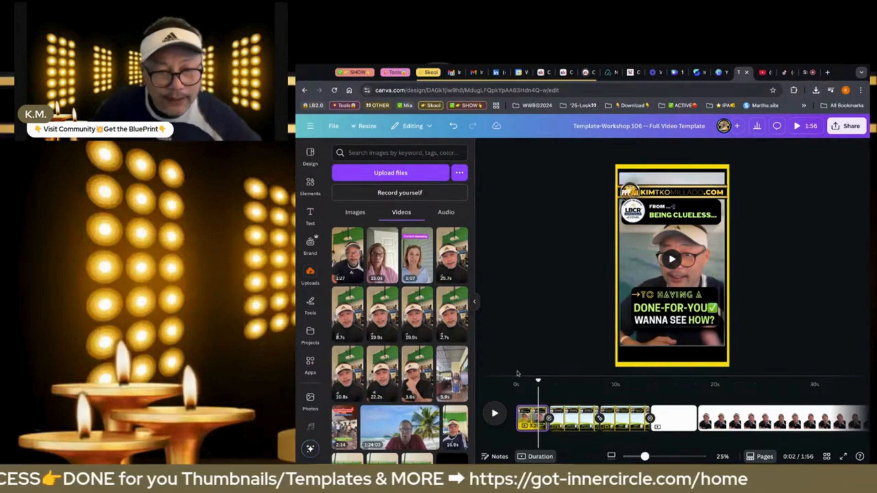
Play the first page from the start and trim its end to 3.0 s
left_click(517, 387)
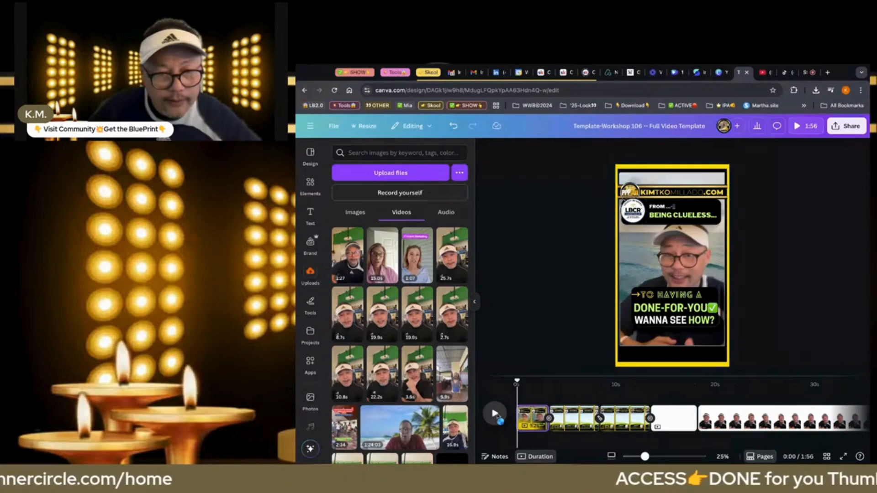
left_click(496, 413)
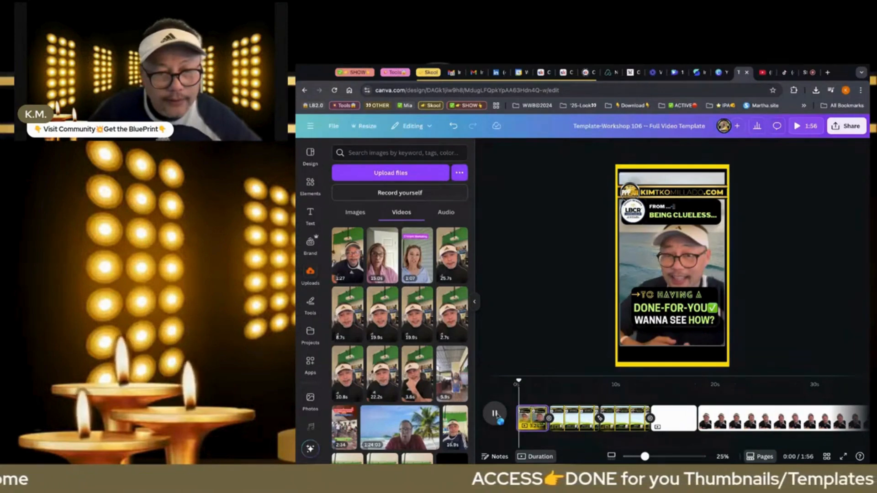
key("space")
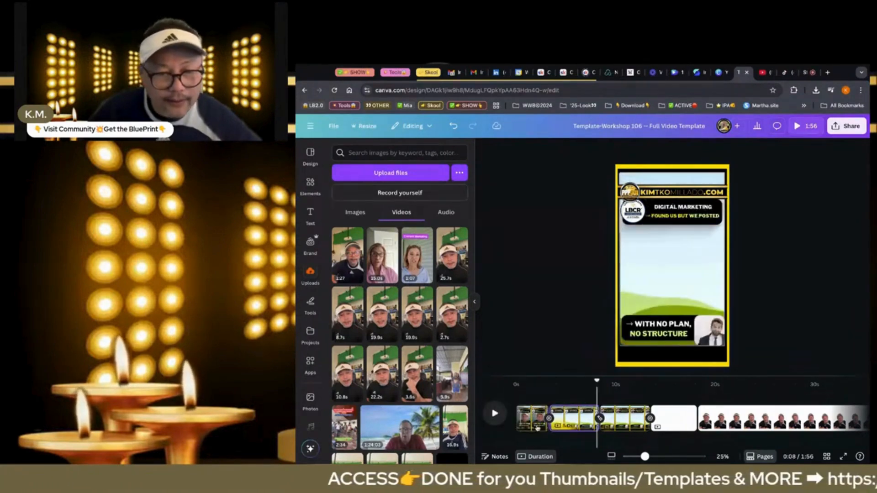
left_click(543, 418)
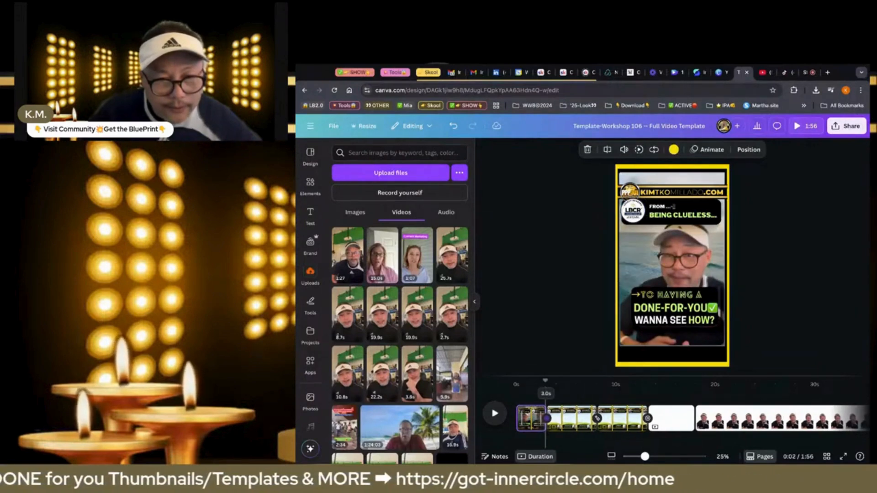
left_click_drag(545, 418, 546, 418)
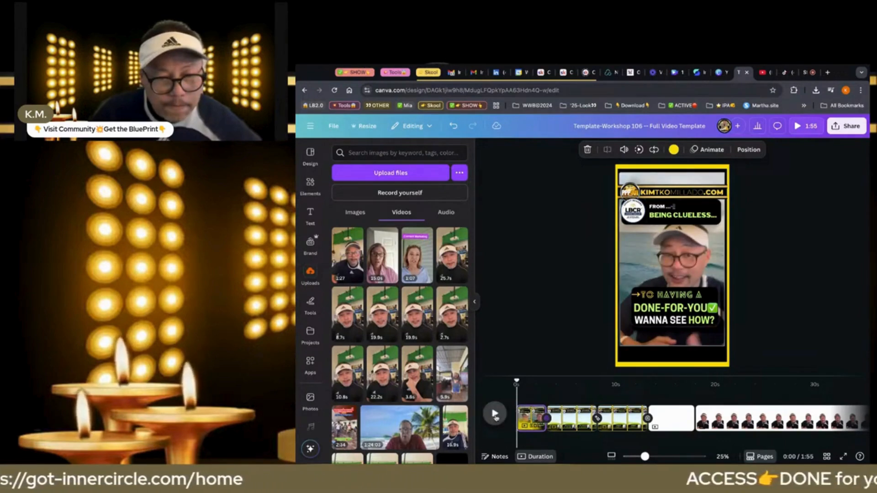
Preview the first page and shorten it to 2.5 s
left_click(495, 414)
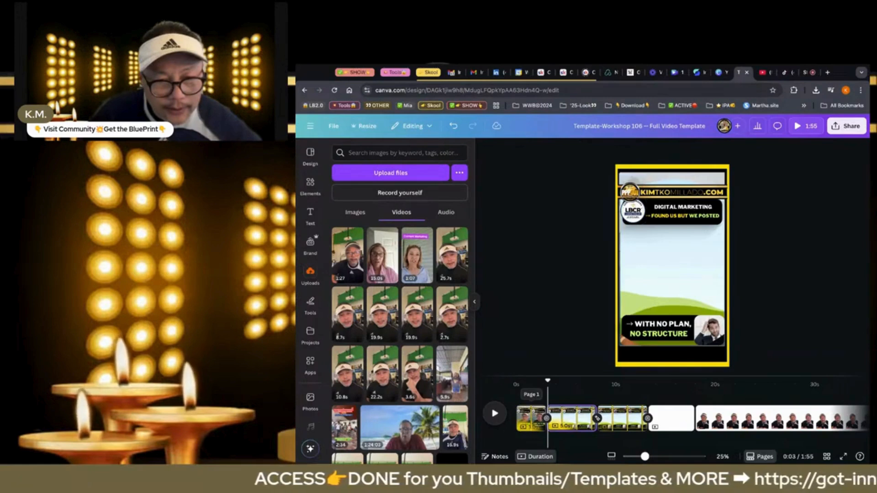
left_click_drag(545, 419, 542, 418)
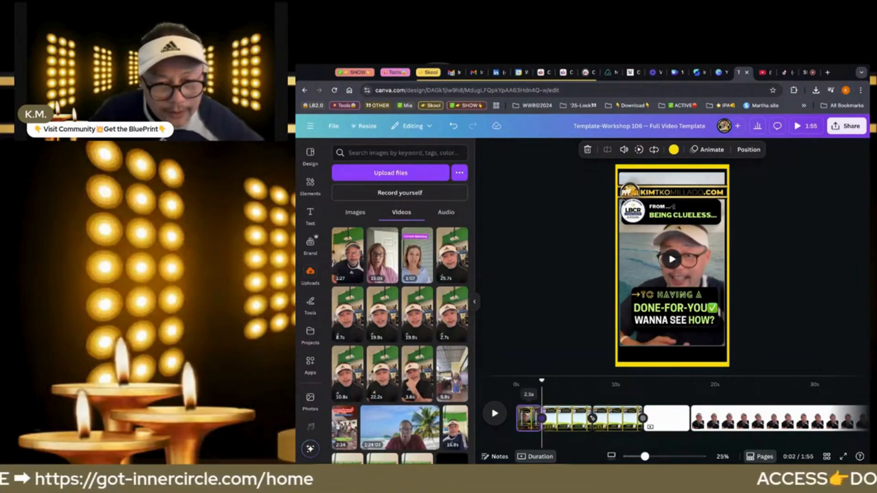
left_click(494, 414)
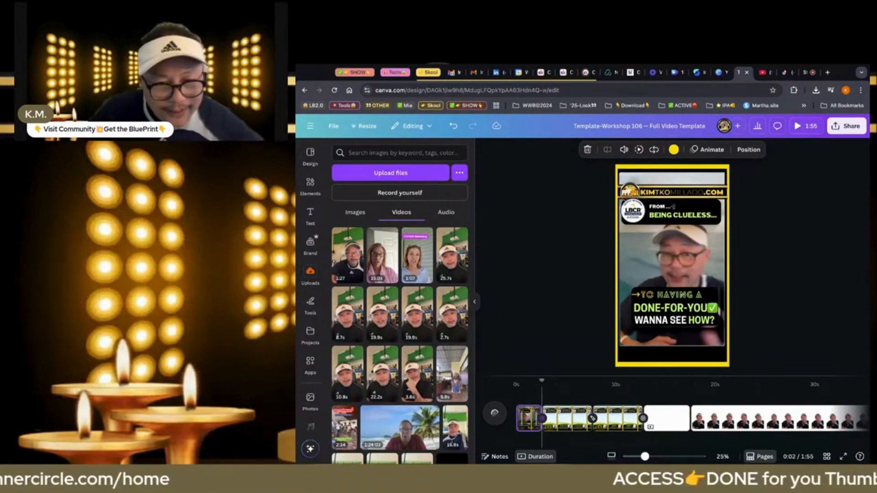
Extend the first page to just under 3 s and play it through into the second page
left_click_drag(540, 419, 546, 418)
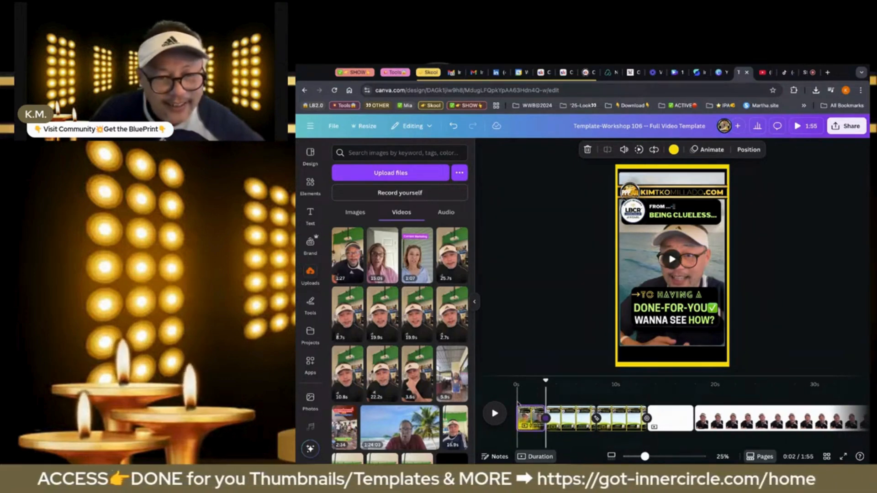
left_click(495, 413)
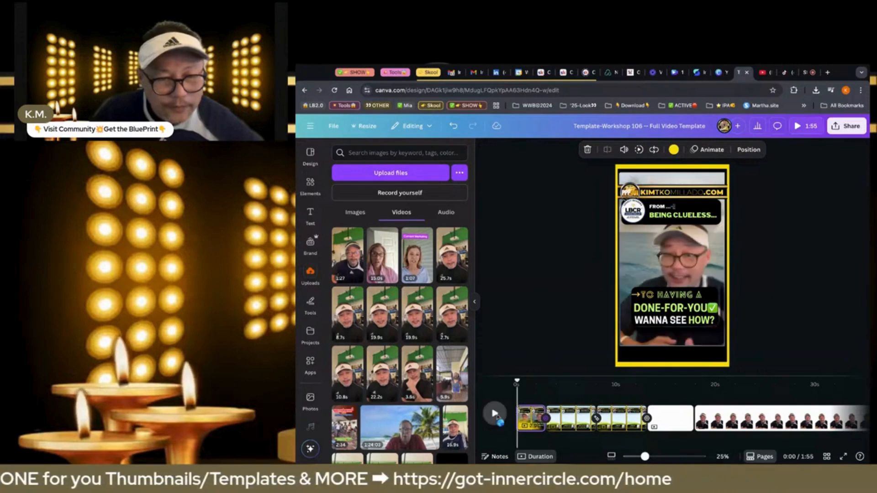
left_click(495, 414)
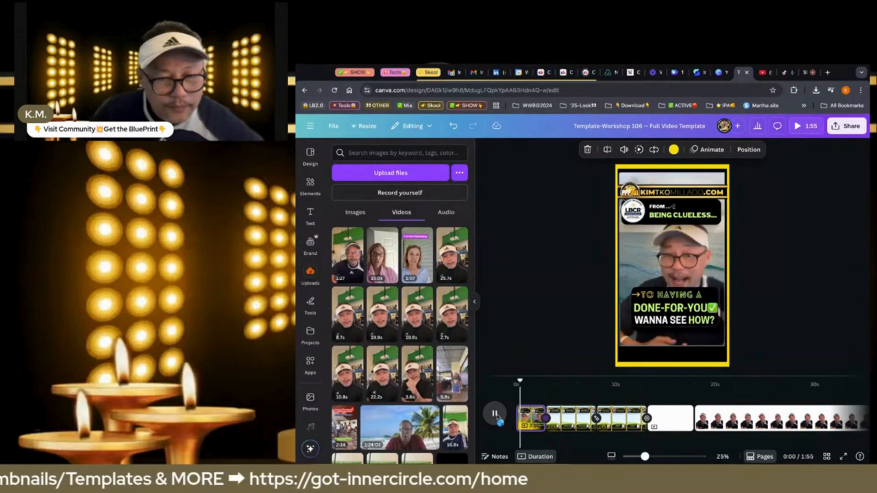
left_click(554, 418)
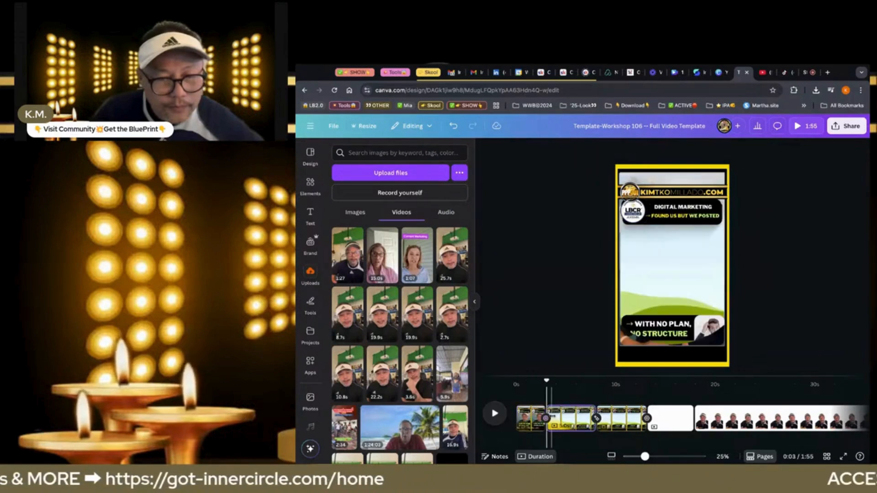
Trim a little more off the first page's end, replay it from the start and reload the design
left_click_drag(543, 418, 541, 418)
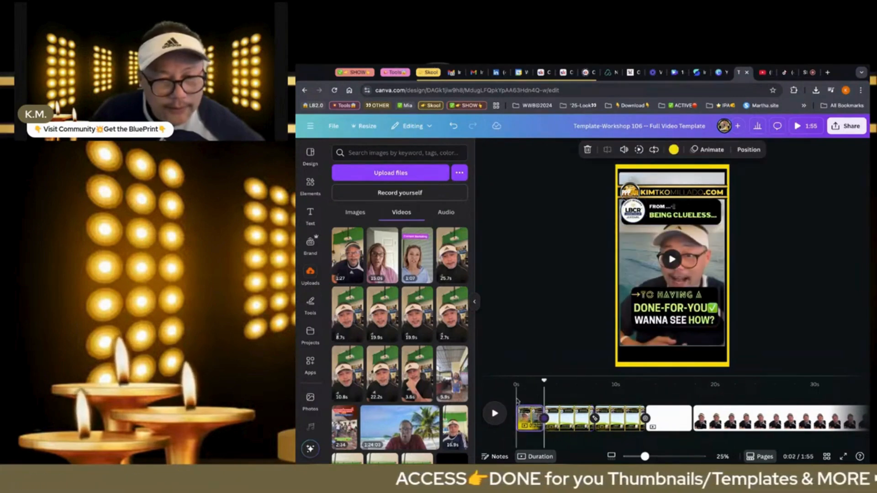
left_click(518, 401)
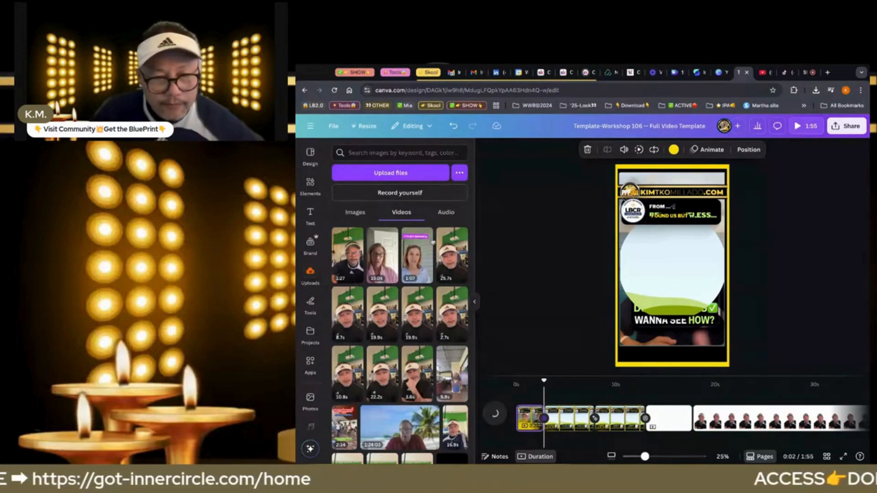
left_click(335, 90)
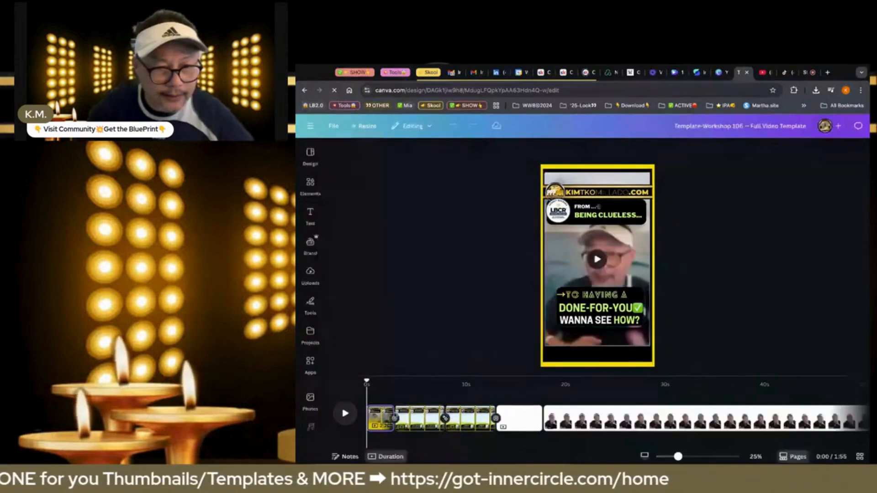
Play the fifth page's remaining talking clip and split that page after 8.9 s
left_click(545, 381)
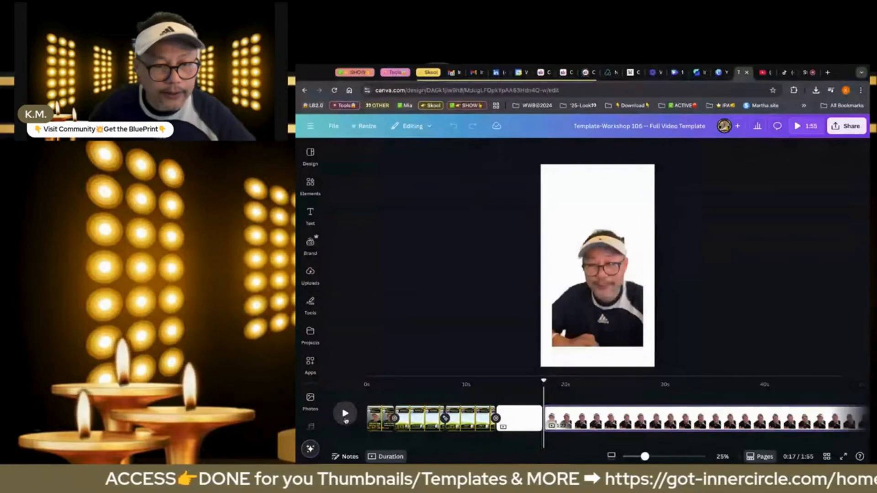
left_click(345, 413)
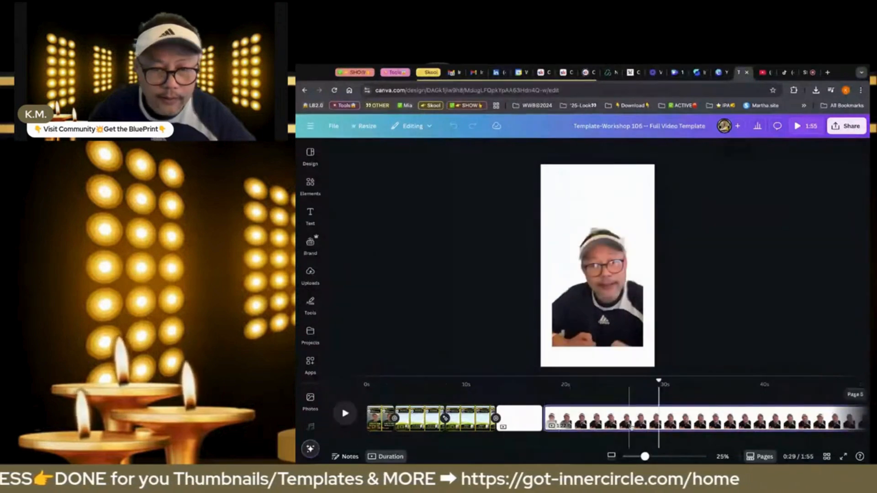
left_click(633, 427)
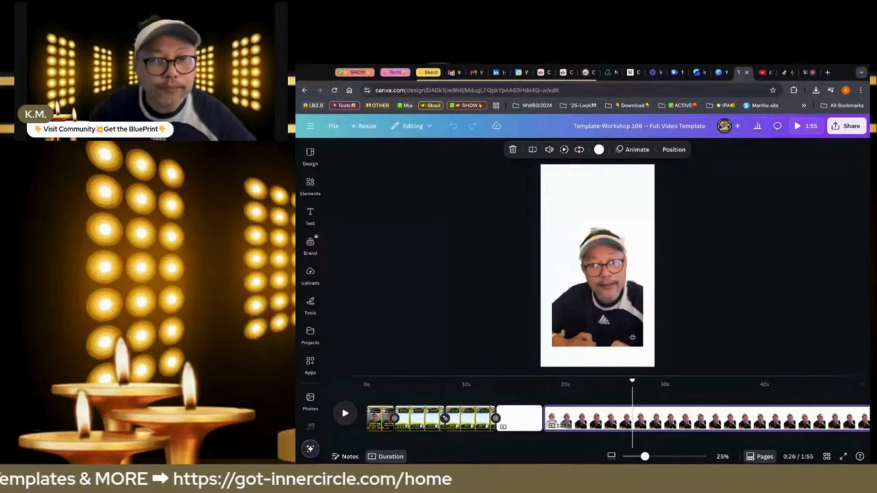
Duplicate the second template page and move the 8.9 s clip from its split page into the second page's video frame
left_click(582, 318)
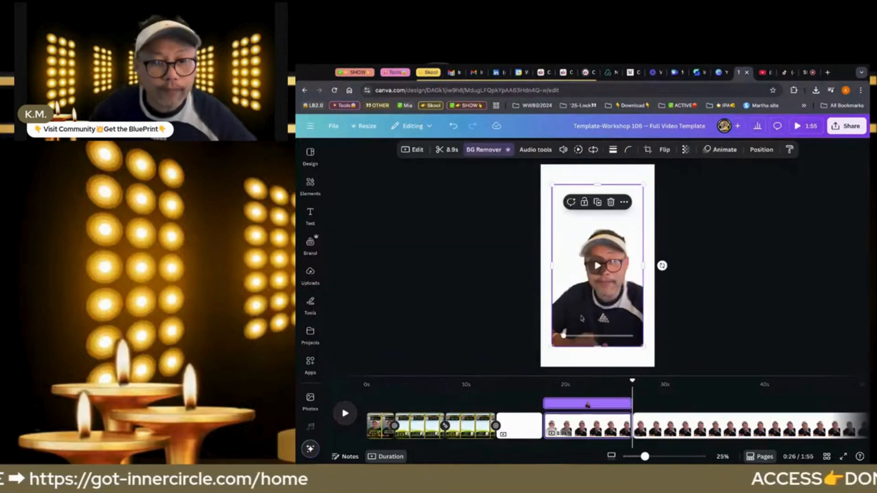
key("Delete")
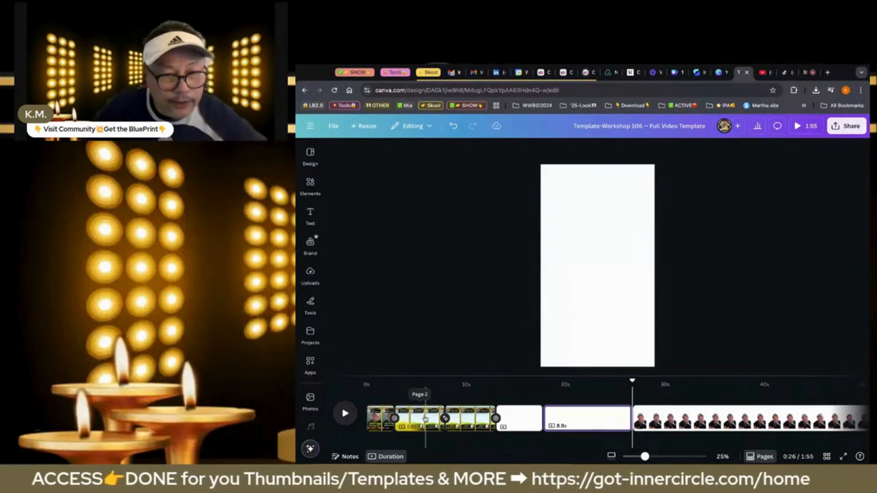
left_click(425, 419)
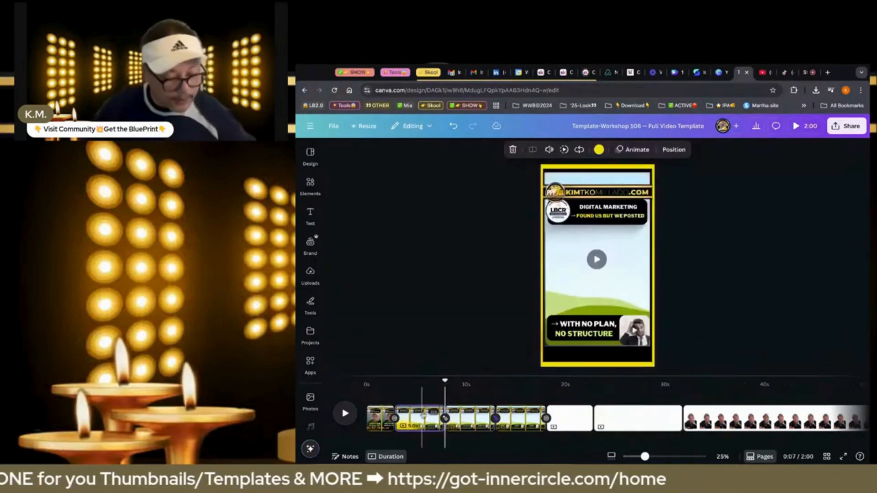
key("super+v")
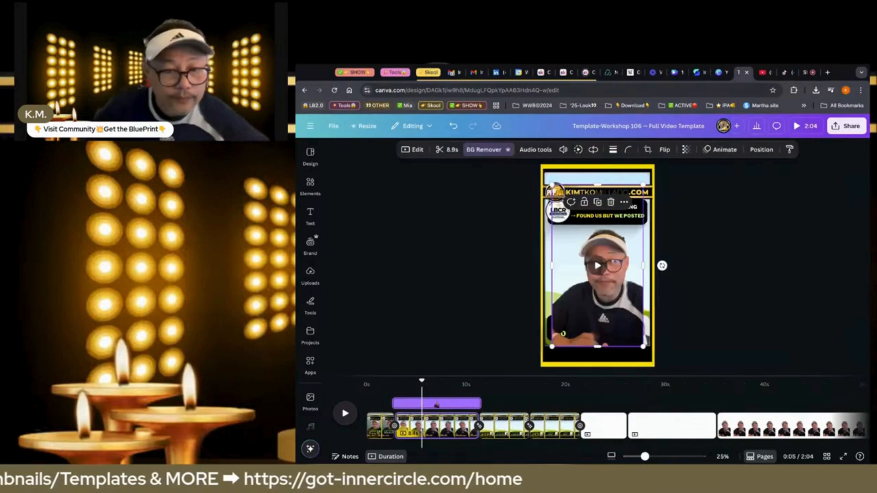
left_click_drag(611, 298, 611, 286)
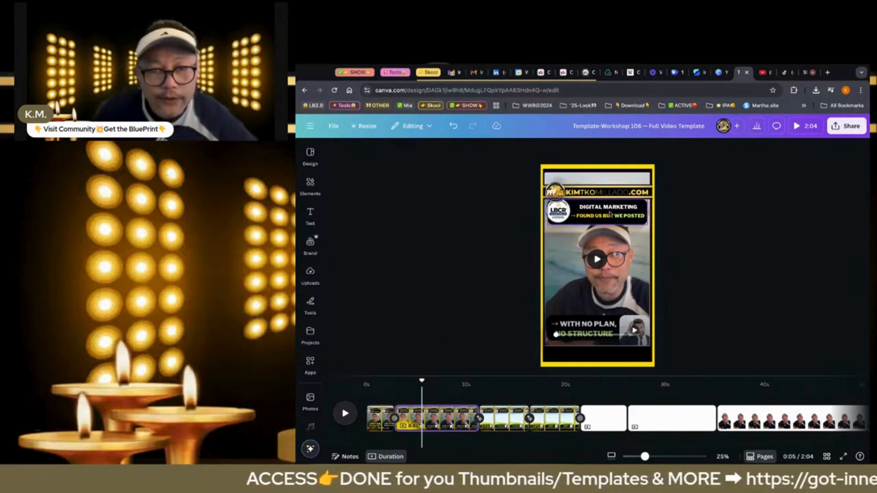
Replace the second page's upper headline line "Digital Marketing" with "done for you template"
left_click(610, 213)
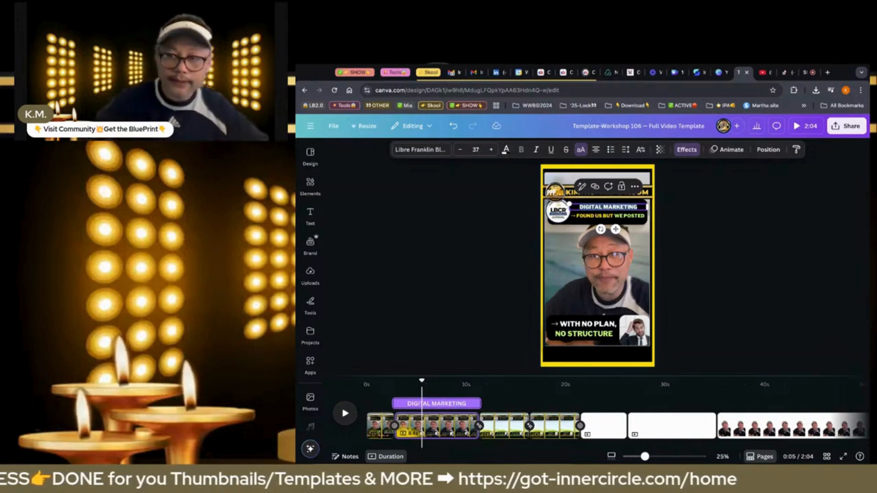
type("done for te")
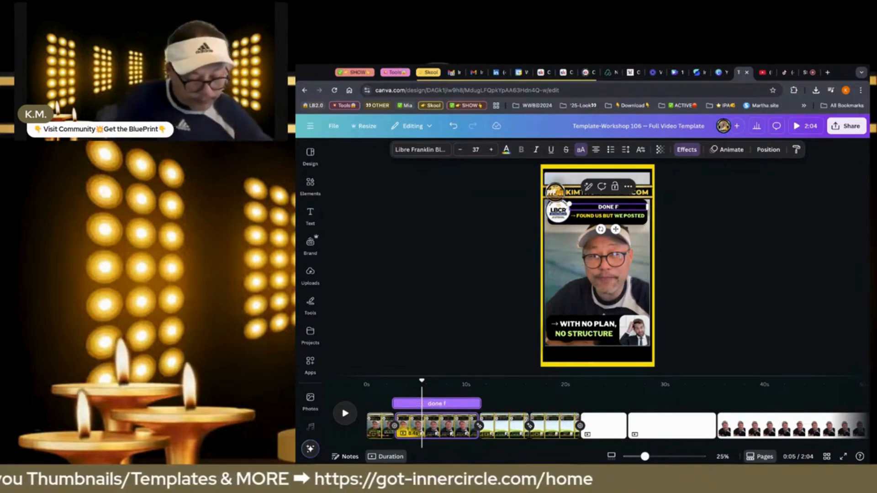
type("mplate")
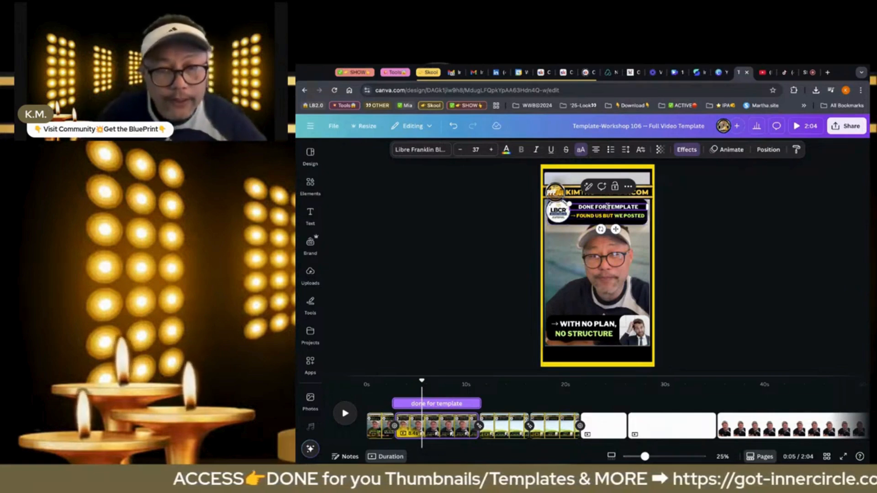
type("you")
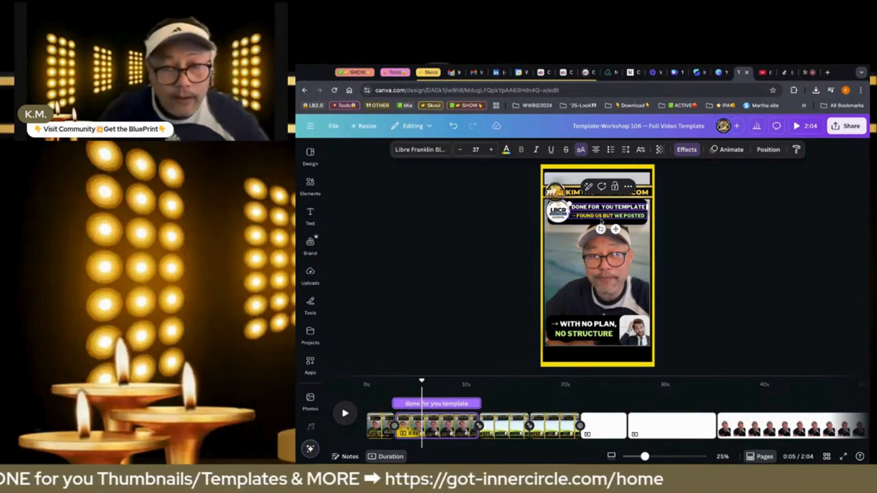
Change the second page's lower headline line, after its arrow, to "get it in our INNER CIRCLE"
left_click(594, 217)
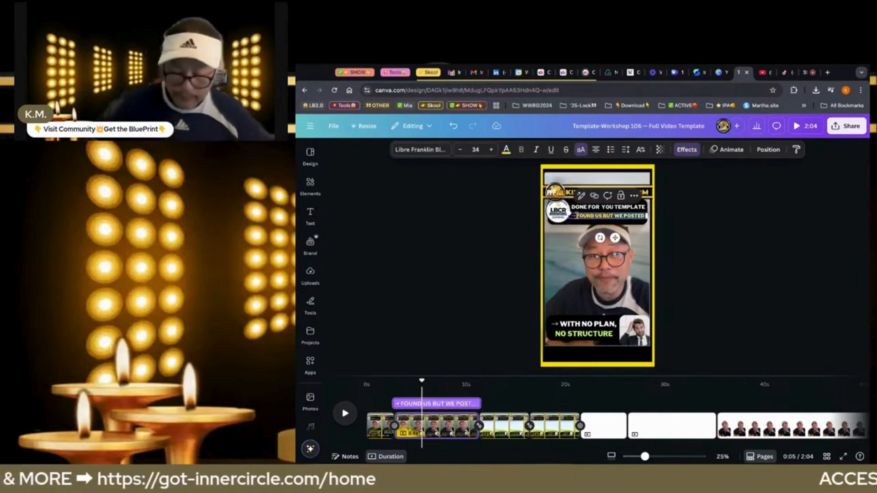
type("g")
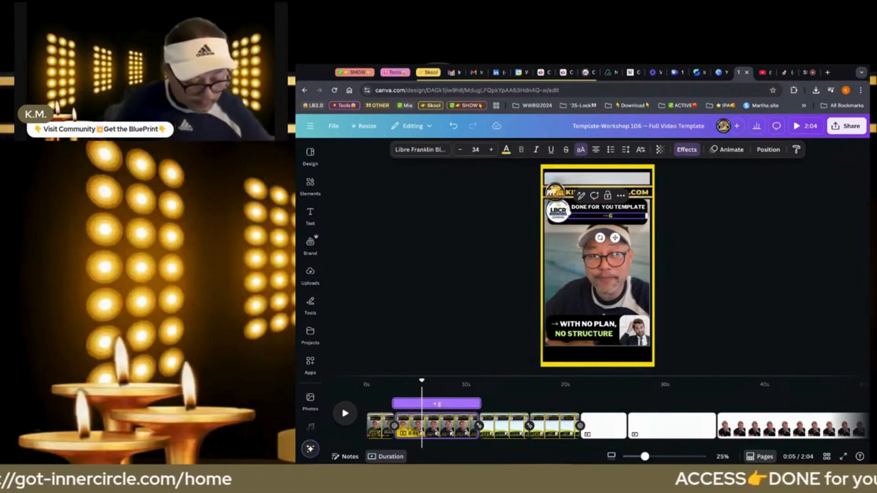
type("et it in our")
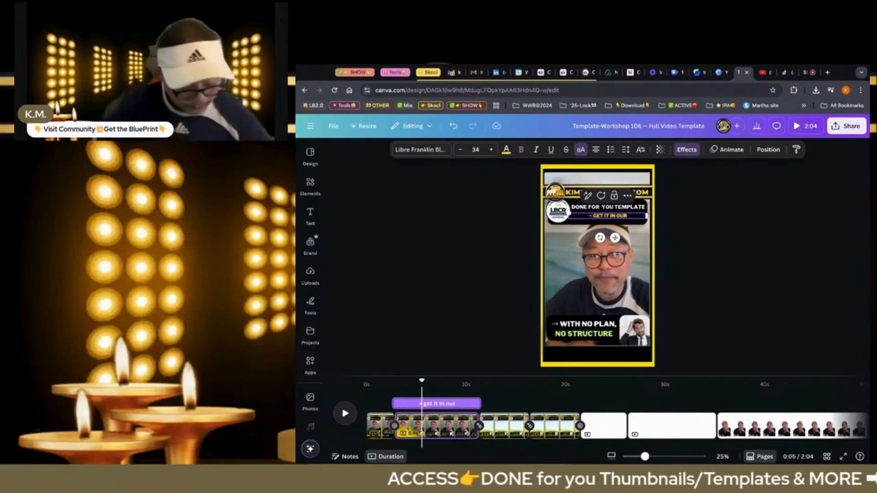
type(" INN")
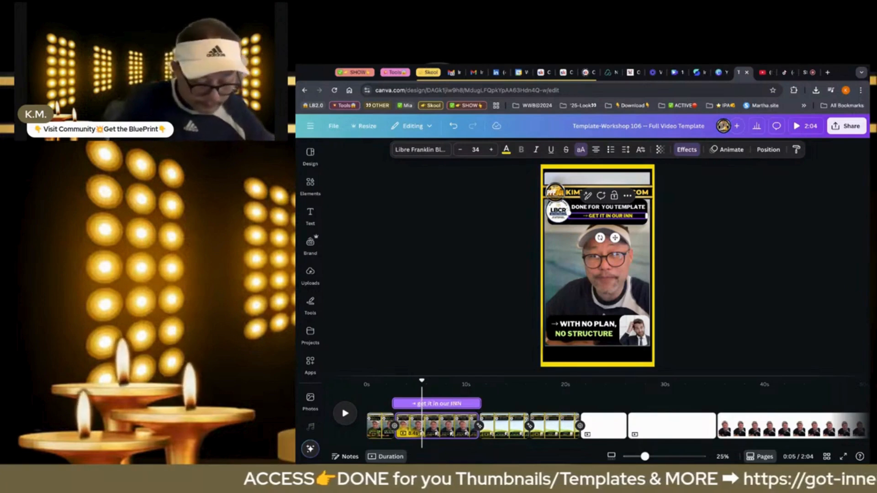
type("ER CIRC")
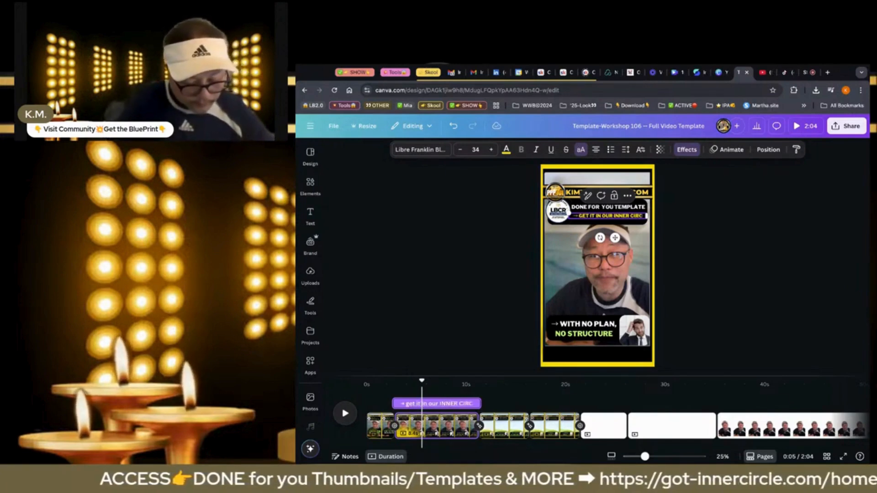
type("LE")
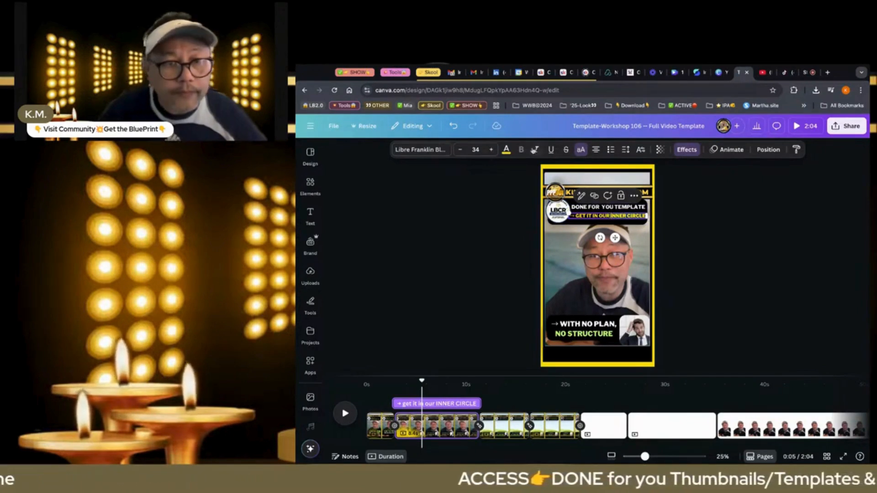
Colour the words "INNER CIRCLE" in the second page's headline light green from the document colors
left_click(506, 150)
left_click(388, 235)
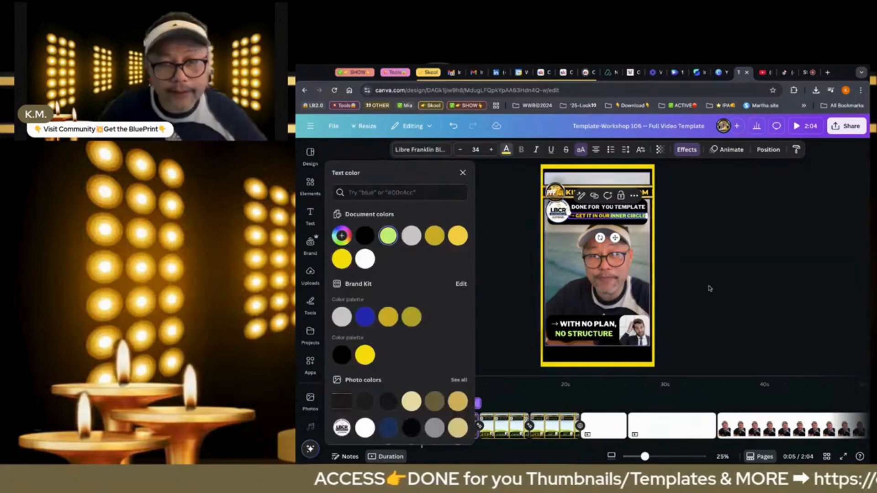
left_click(710, 288)
left_click(710, 289)
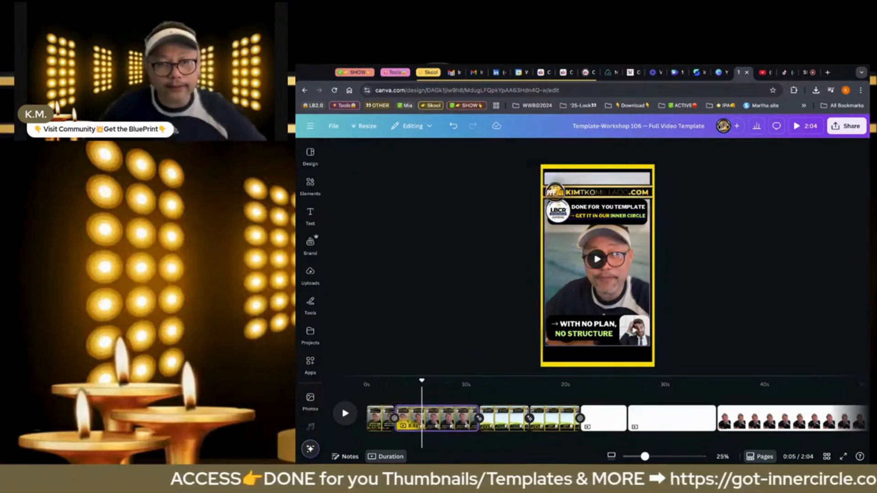
Replace the words "WITH NO PLAN" in the second page's bottom caption with "COPY-PASTE", keeping the arrow and comma
left_click(600, 325)
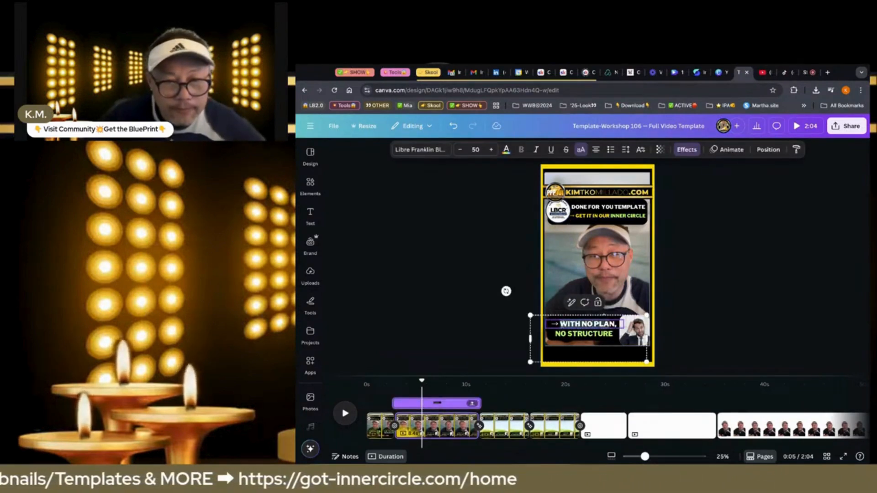
type("COPY")
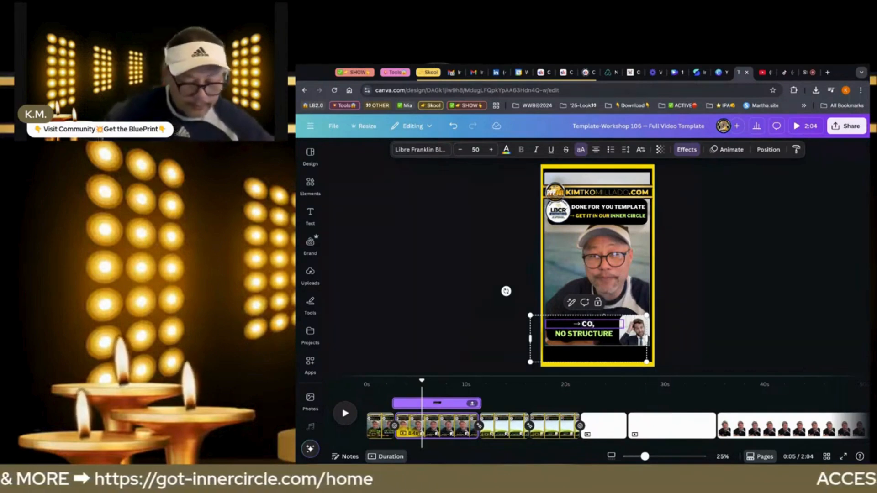
type("-PAS")
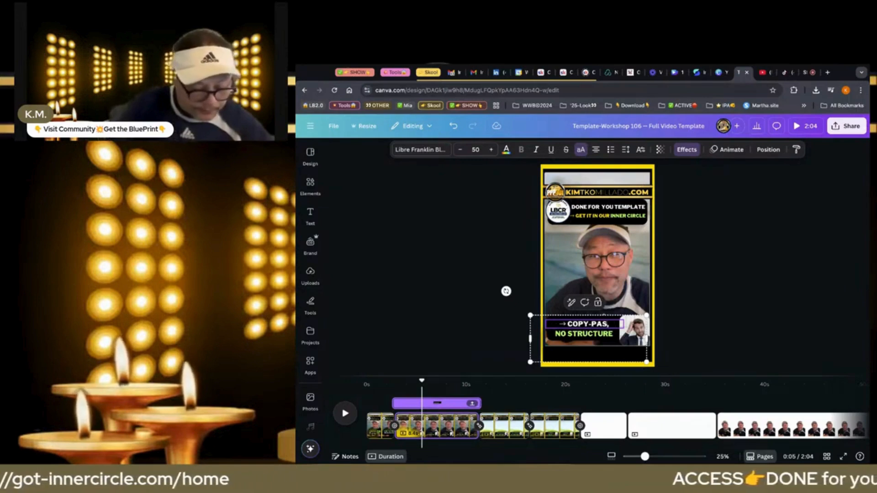
type("TE")
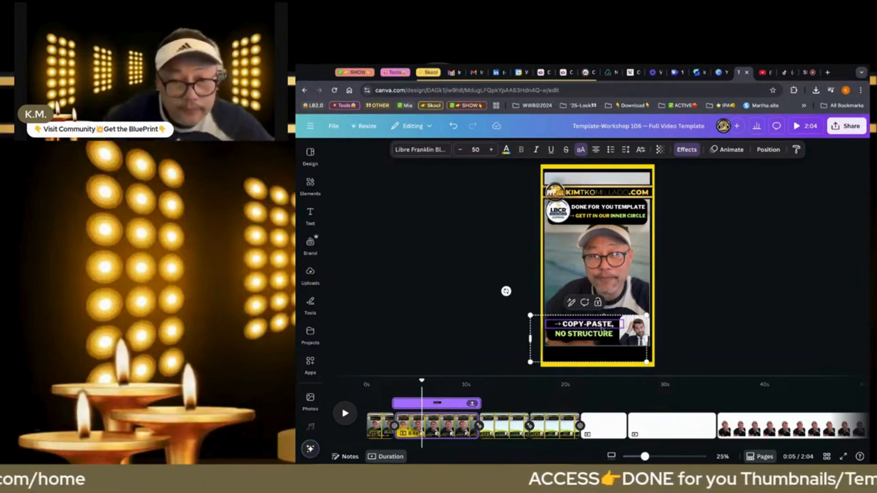
Replace the green line "NO STRUCTURE" in the second page's bottom caption with "DRAG-DROP"
left_click(587, 335)
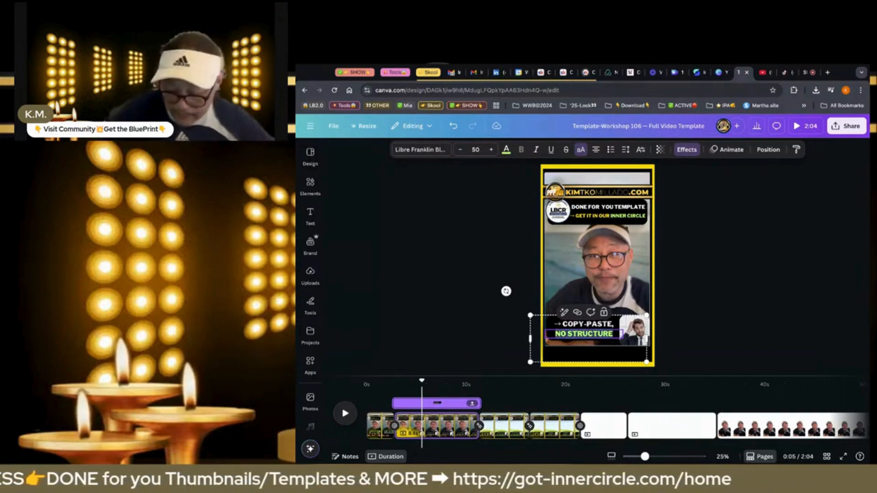
type("D")
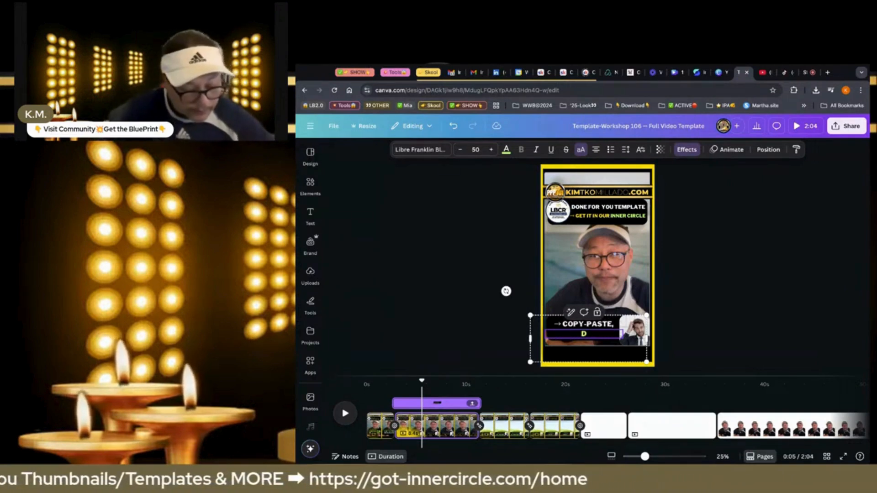
type("RAG-")
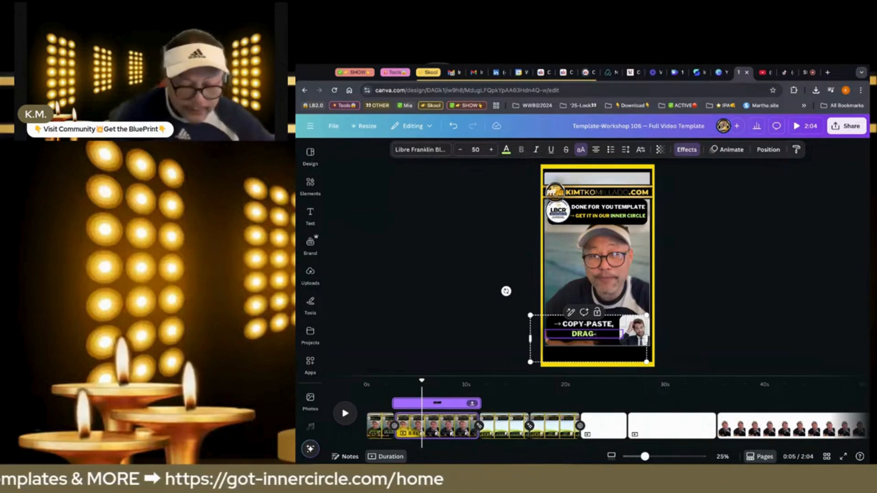
type("DROP")
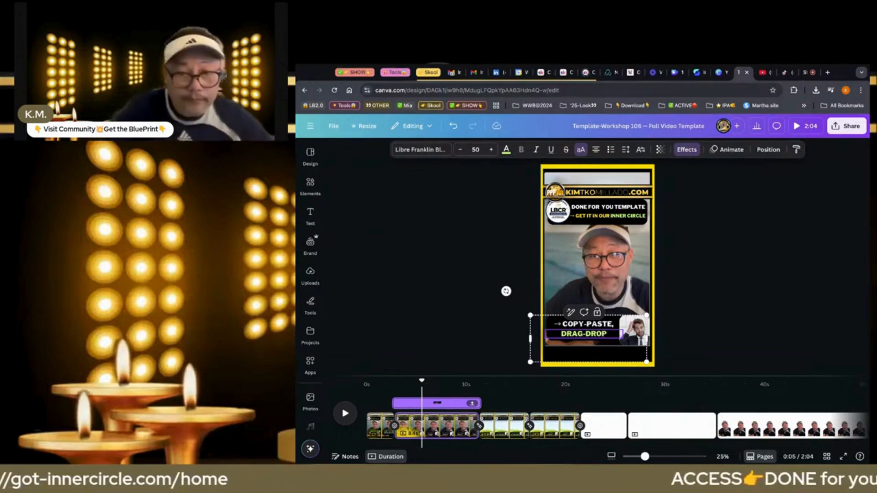
left_click(697, 327)
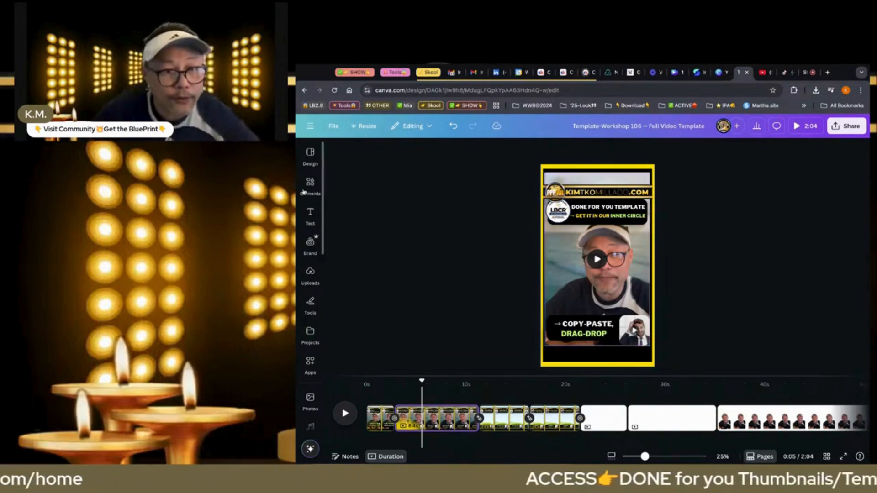
Search the elements library for "DRAG AND DROP"
left_click(309, 185)
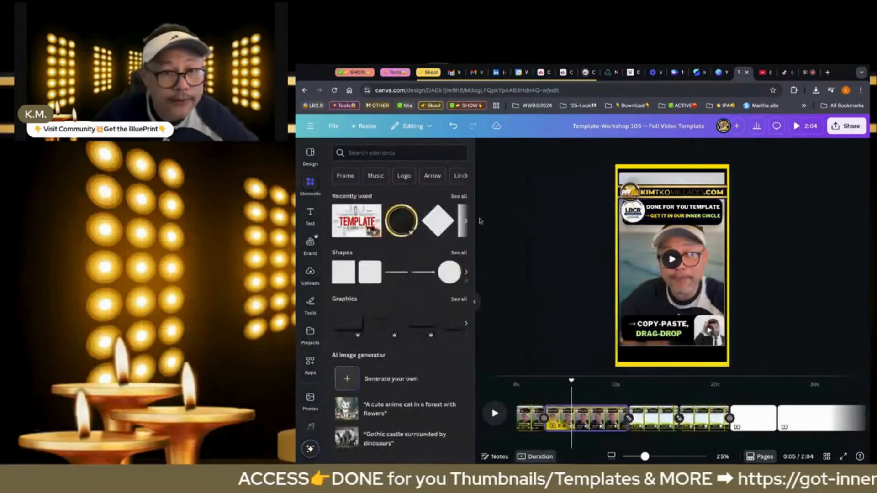
left_click(375, 155)
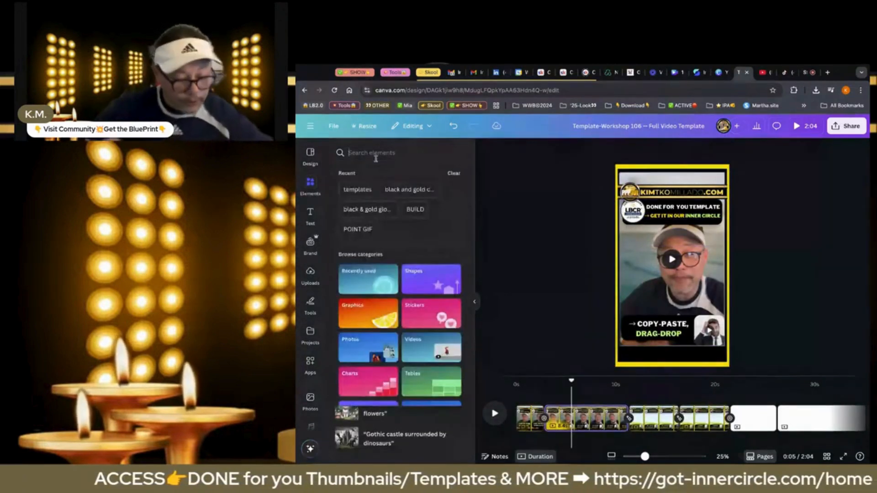
type("DRAG AND")
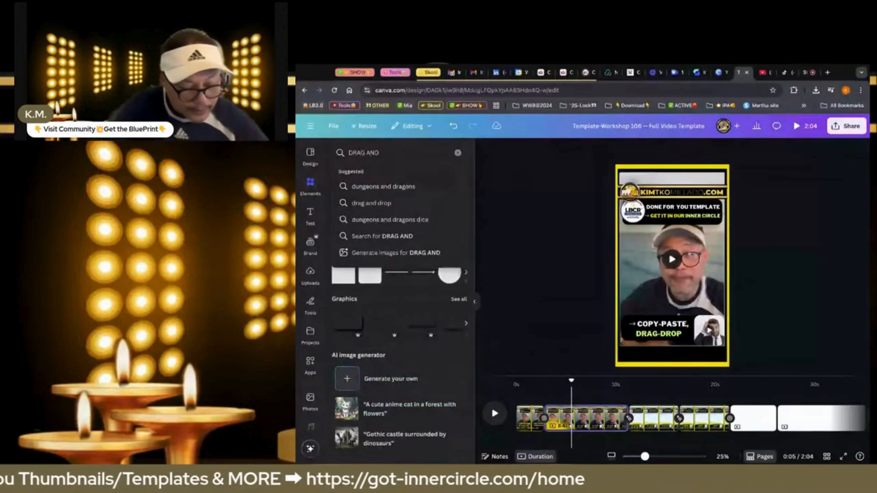
type(" DROP")
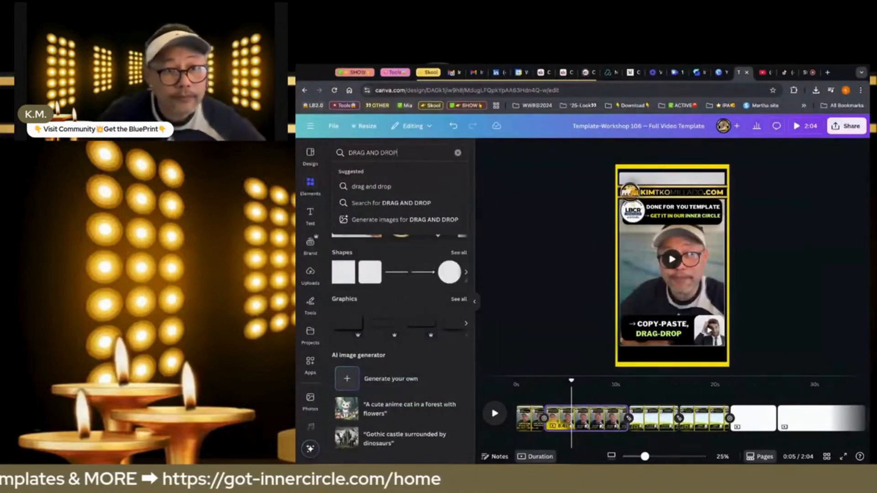
key("Return")
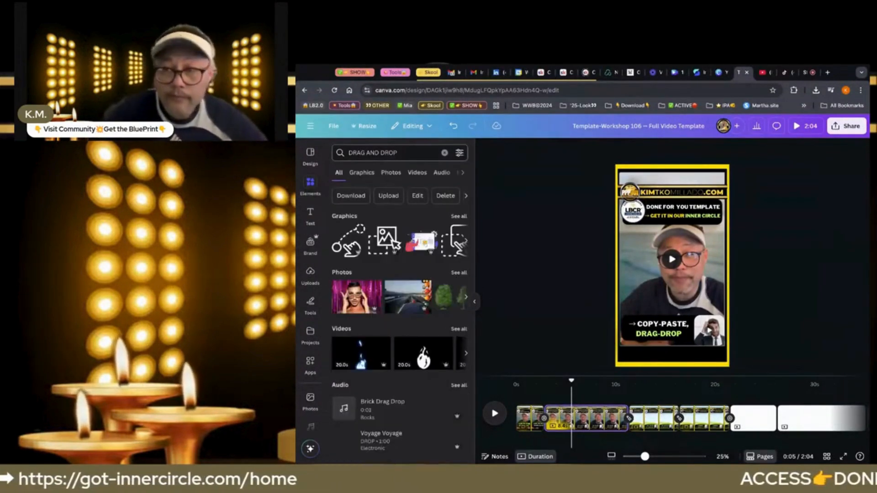
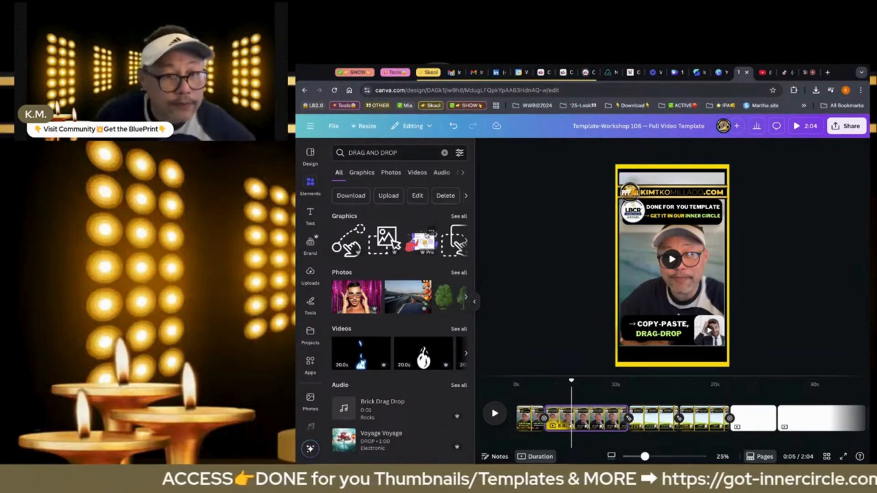
Place the blue water-ripple video from the "DRAG AND DROP" results in the frame beside the second page's headline
left_click(457, 275)
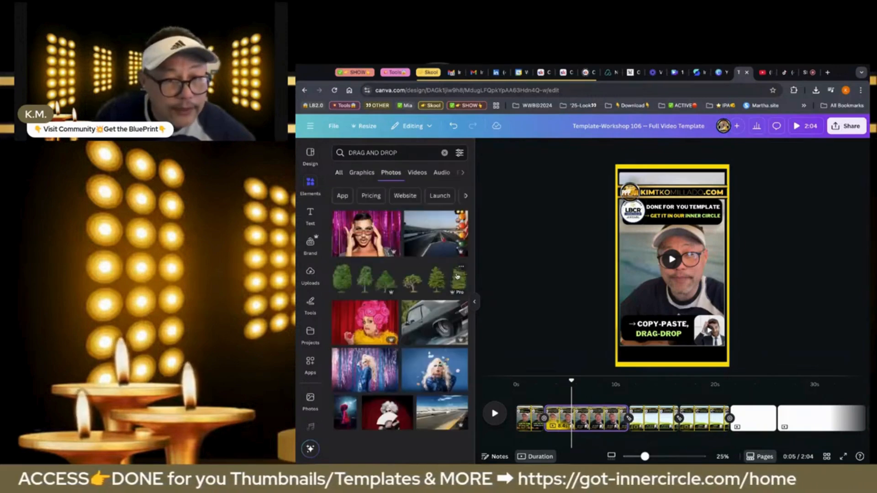
scroll(430, 355, "down", 4)
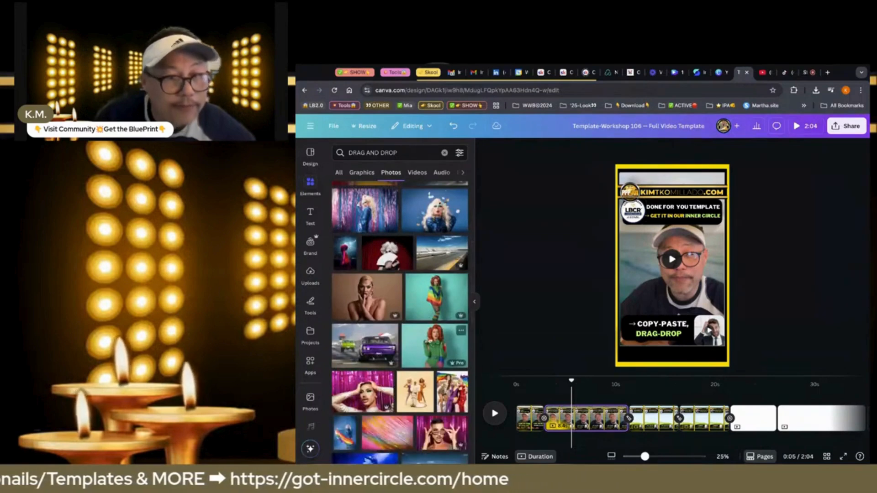
left_click(417, 172)
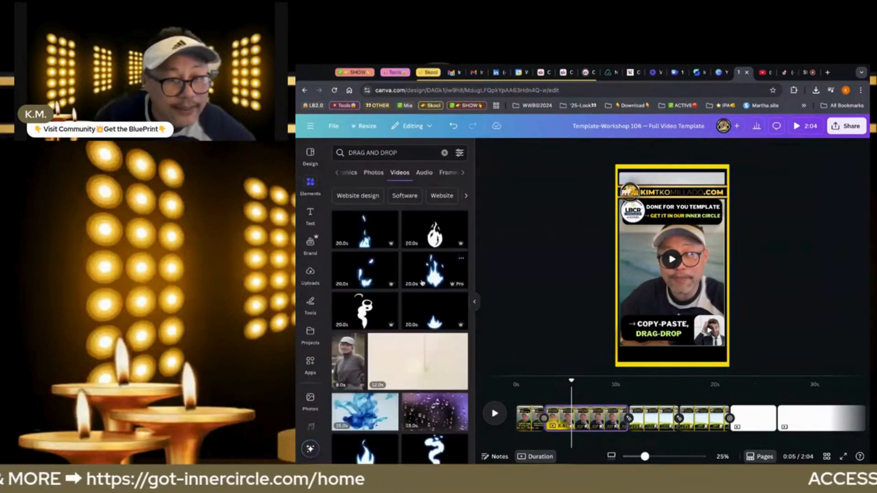
scroll(422, 282, "down", 2)
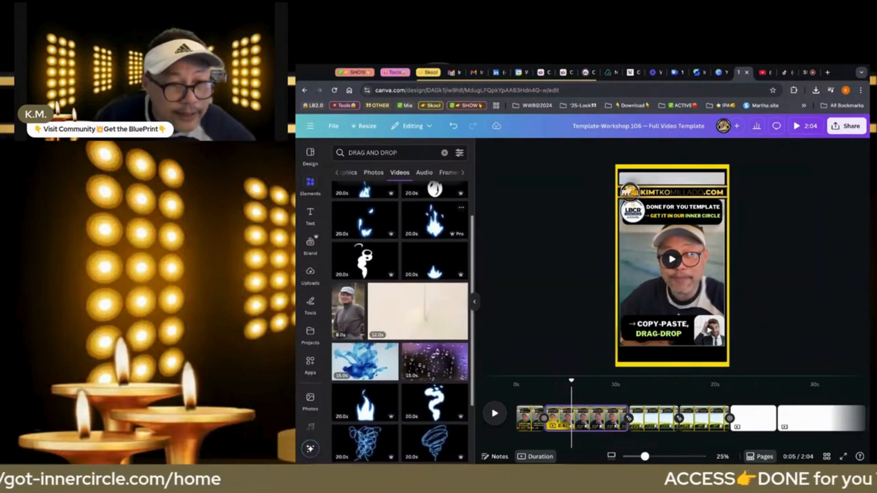
scroll(399, 309, "down", 3)
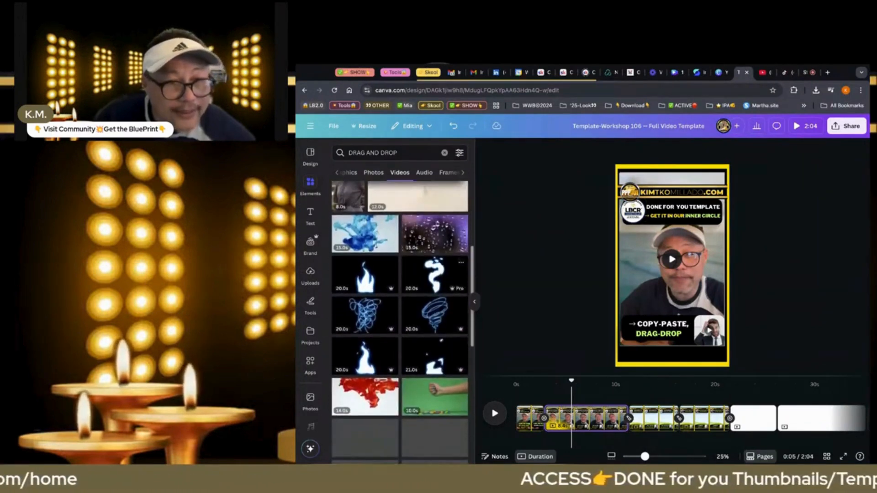
scroll(400, 293, "down", 1)
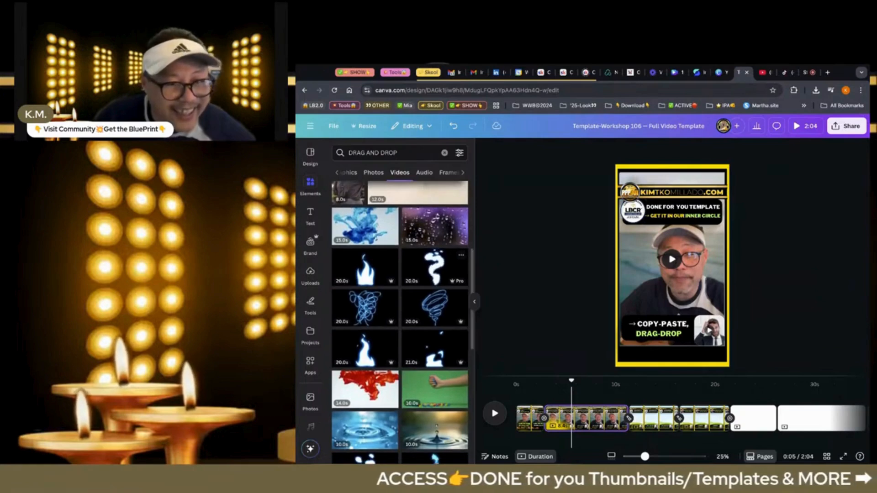
scroll(434, 270, "down", 2)
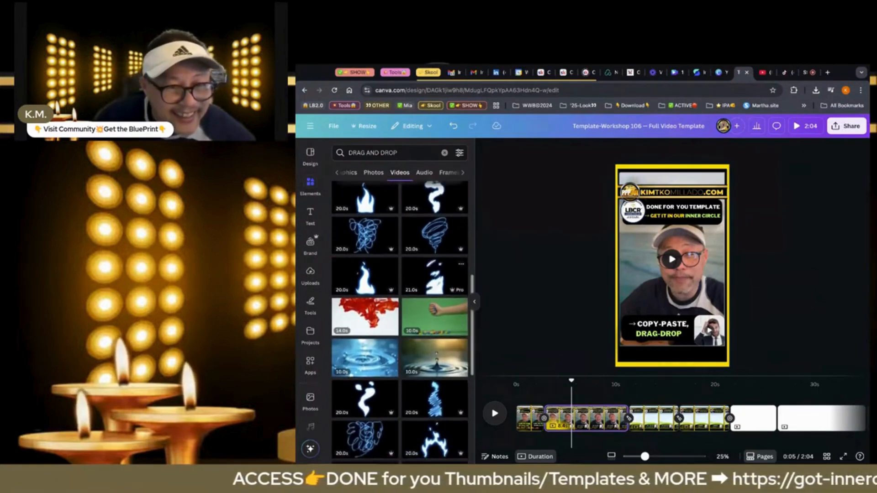
scroll(434, 270, "down", 1)
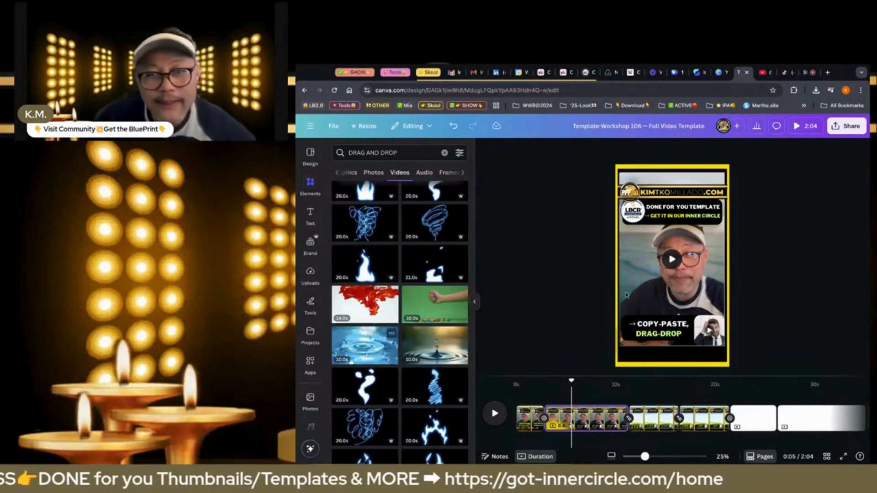
left_click(364, 345)
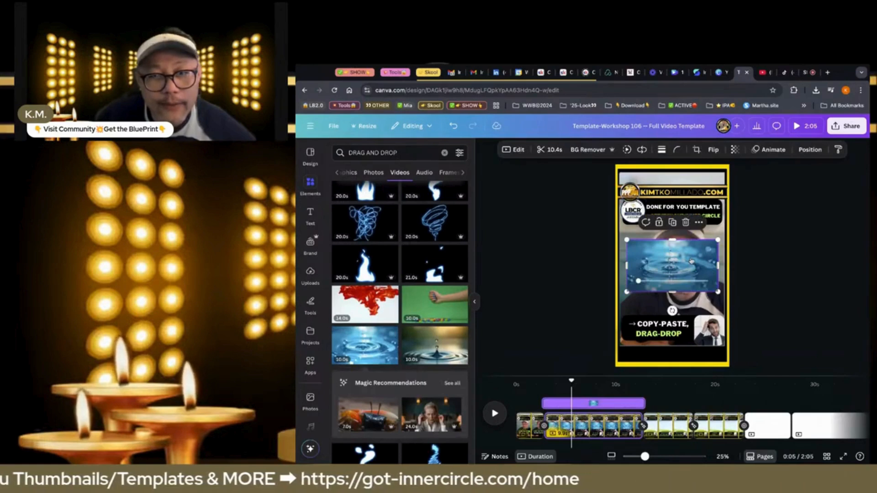
left_click_drag(691, 262, 630, 209)
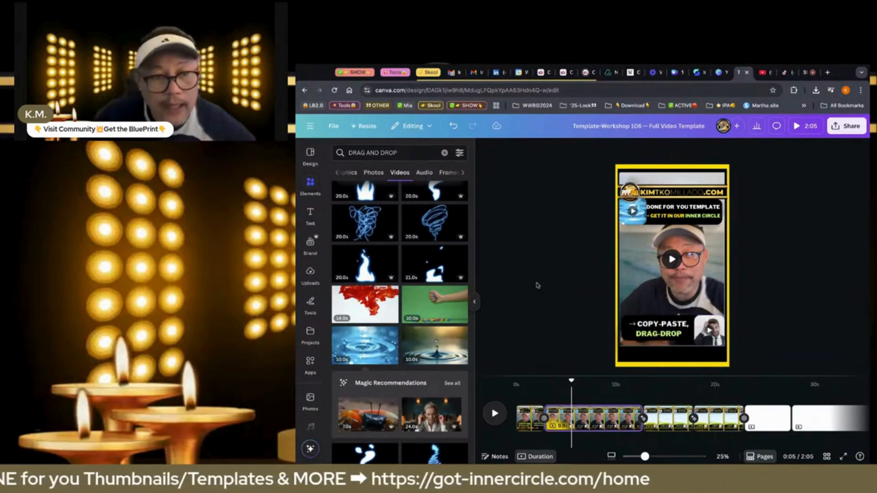
Search the elements library's videos for "COPY AND PASTE" in place of the previous search term
left_click(403, 153)
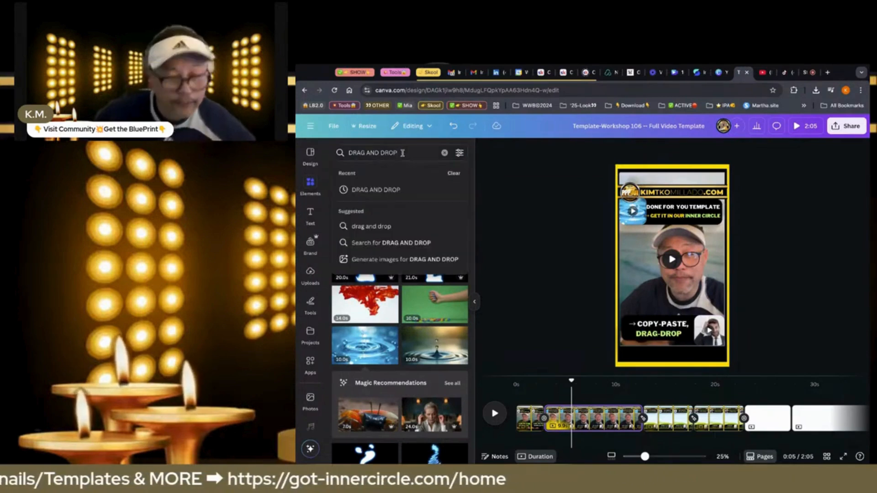
key("BackSpace")
key("BackSpace")
key("BackSpace")
key("BackSpace")
key("BackSpace")
key("BackSpace")
key("BackSpace")
key("BackSpace")
key("BackSpace")
key("BackSpace")
key("BackSpace")
key("BackSpace")
key("BackSpace")
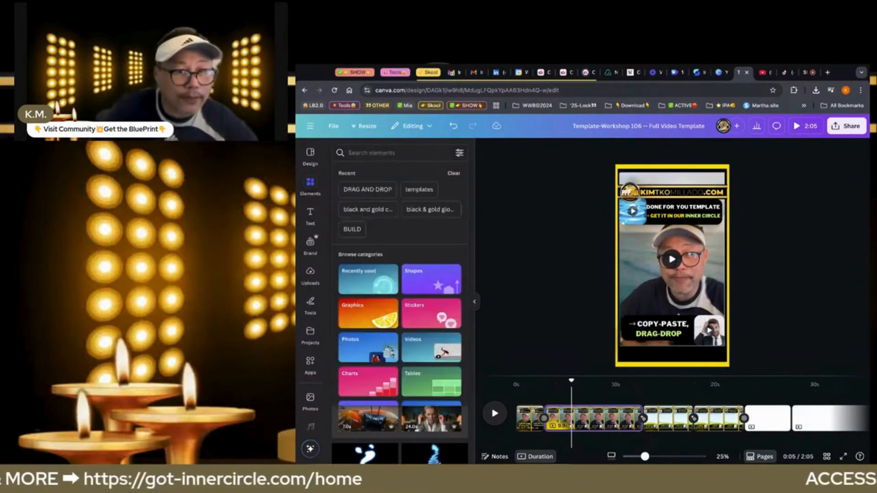
type("COPY")
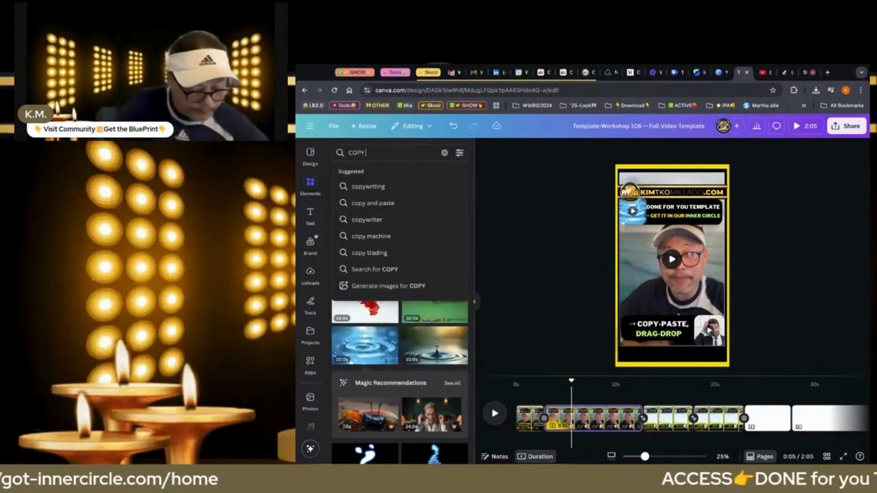
type(" AND PAS")
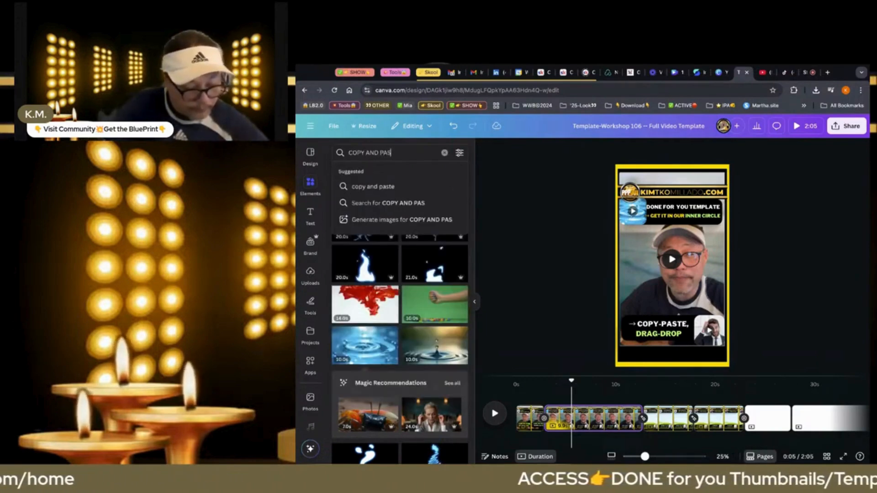
type("TE")
key("Return")
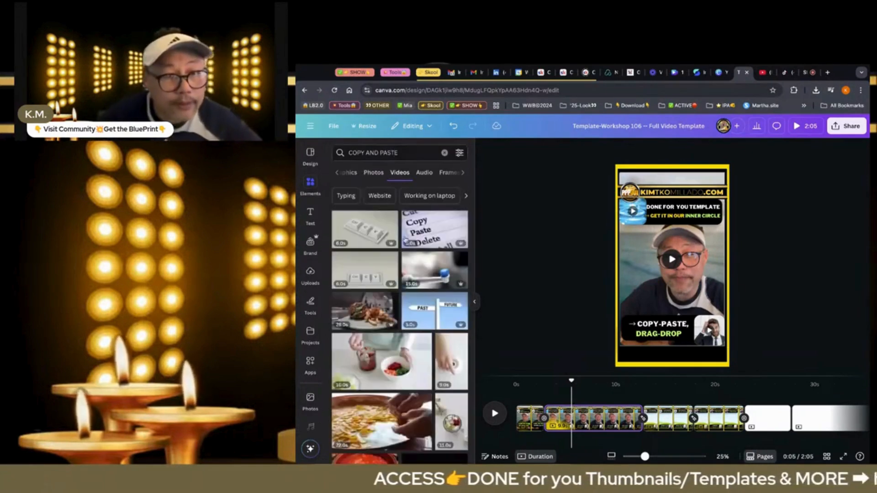
Add the video of the woman in glasses holding sheets of paper from the search results to the second page
scroll(399, 310, "down", 2)
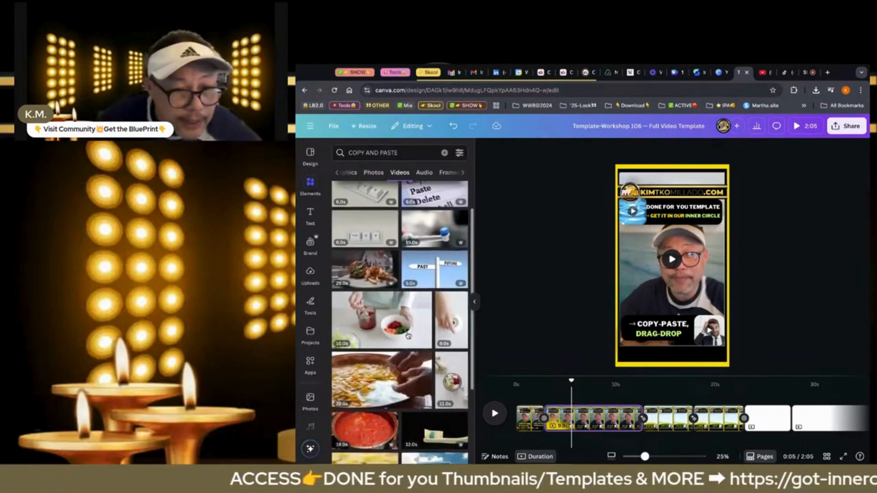
scroll(400, 310, "down", 3)
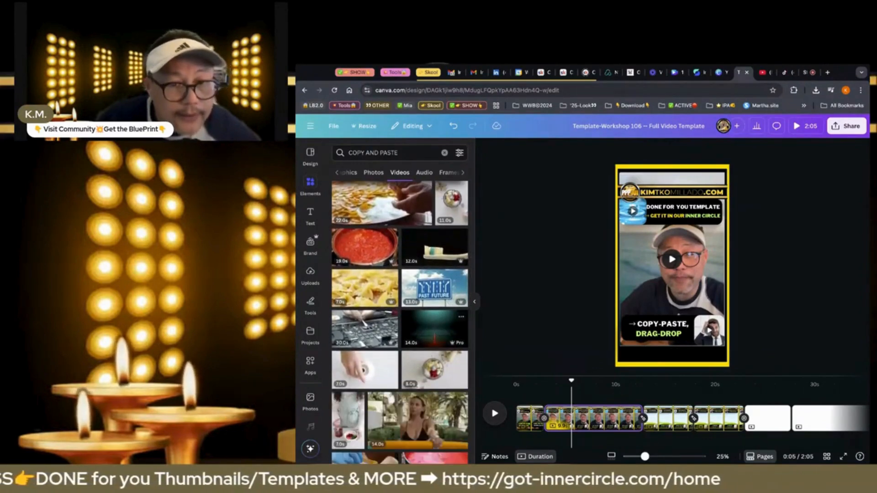
scroll(400, 311, "down", 1)
scroll(399, 310, "down", 2)
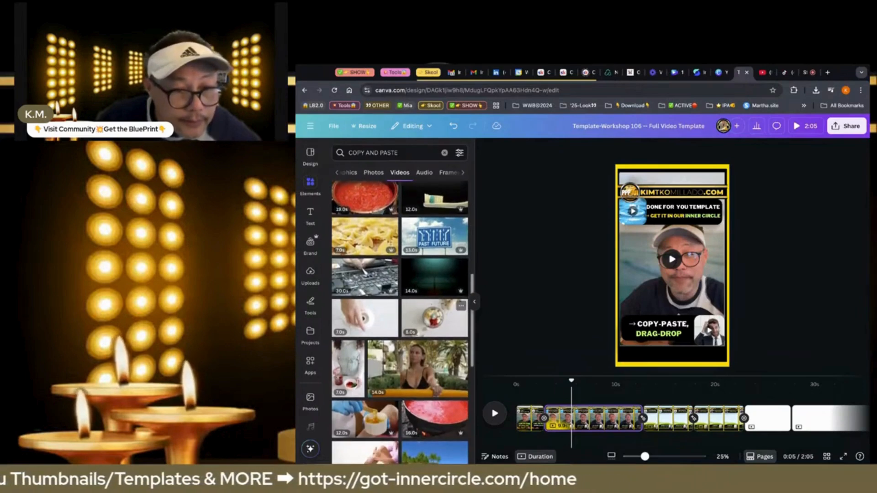
scroll(399, 311, "down", 2)
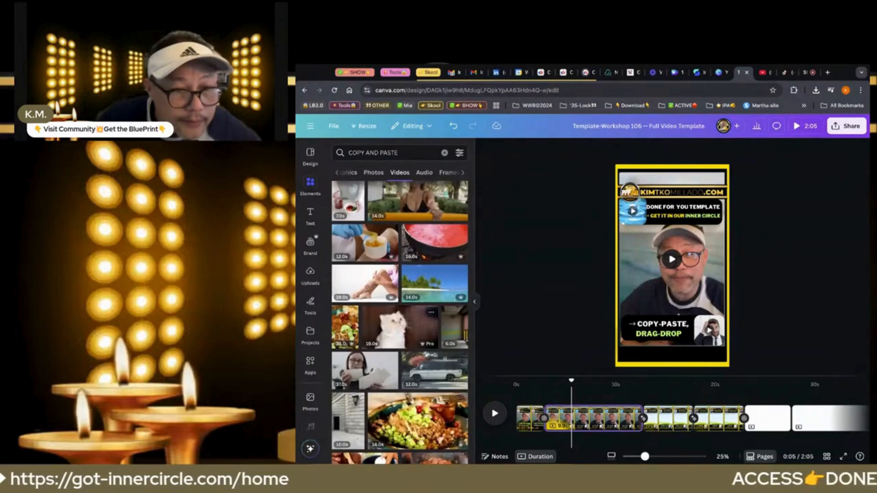
scroll(399, 311, "down", 1)
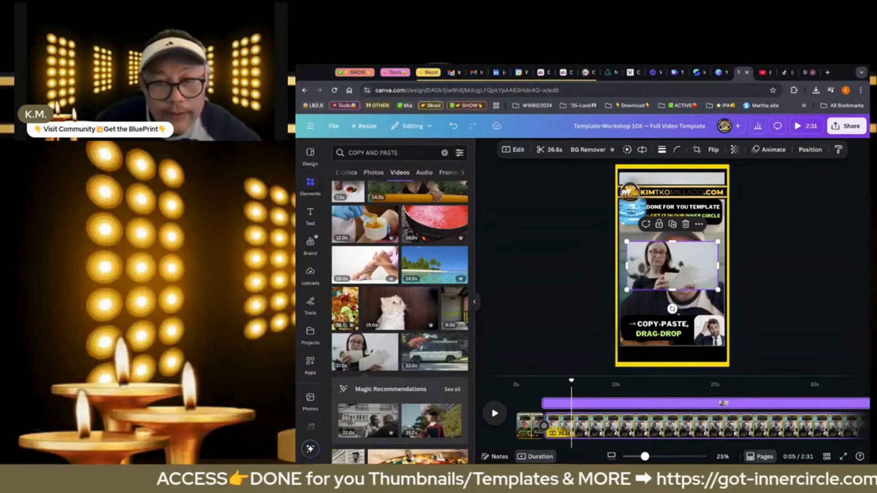
Trim the water-ripple clip in the frame beside the second page's headline to 8.9 seconds
left_click(632, 211)
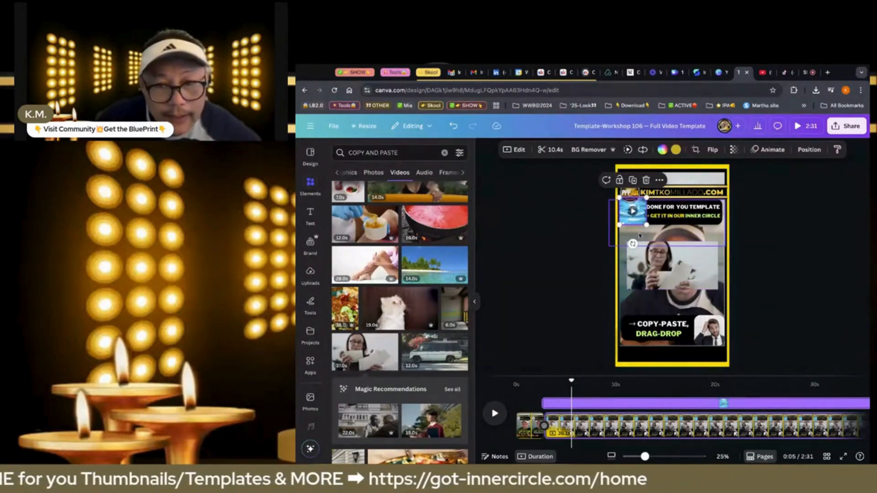
left_click(639, 235)
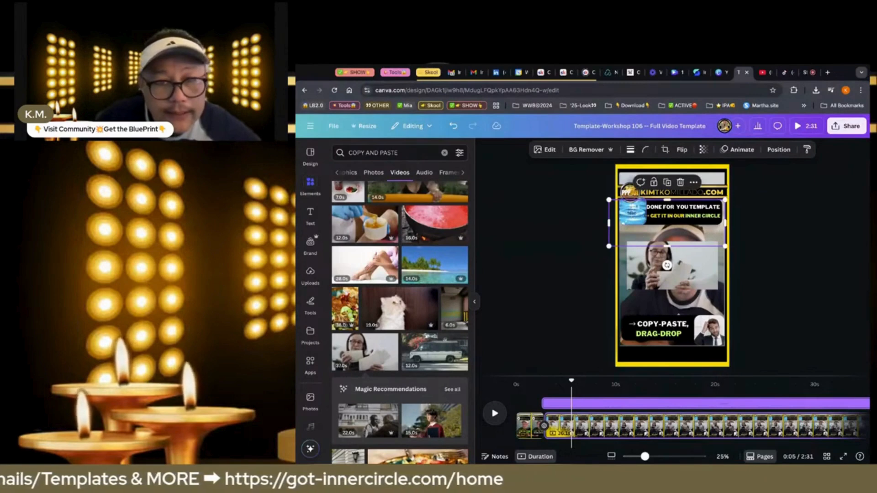
left_click(622, 271)
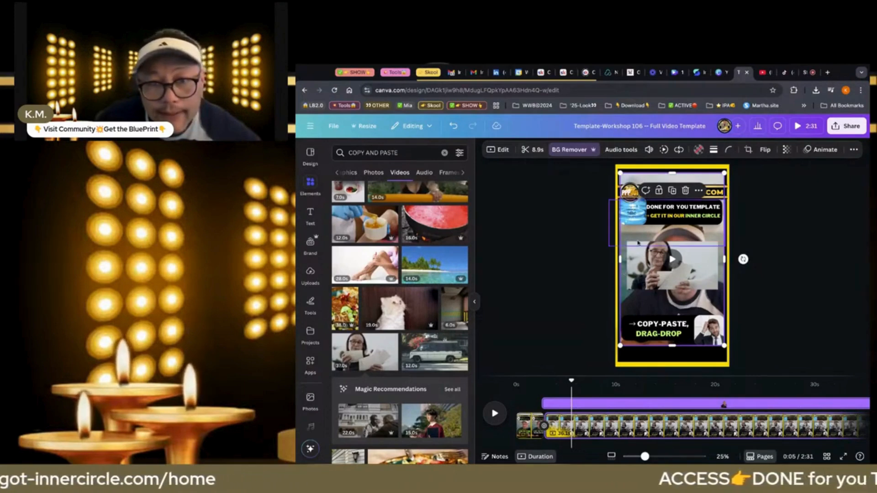
left_click(642, 218)
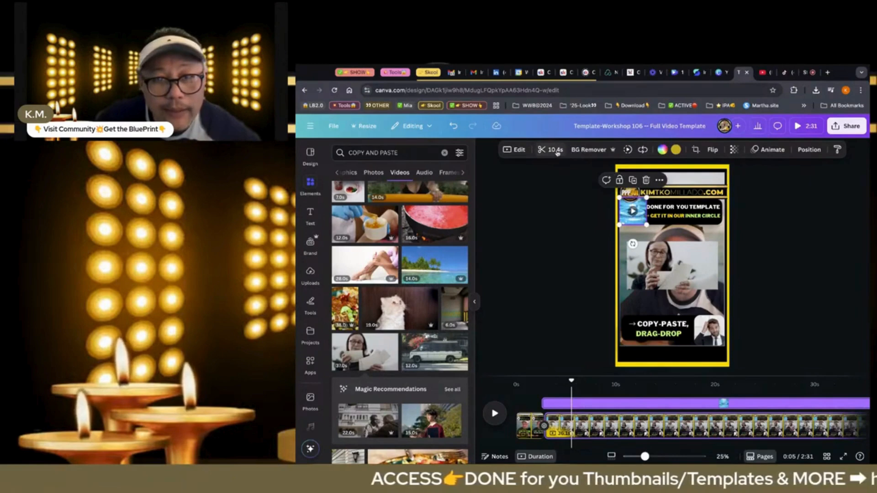
left_click(556, 149)
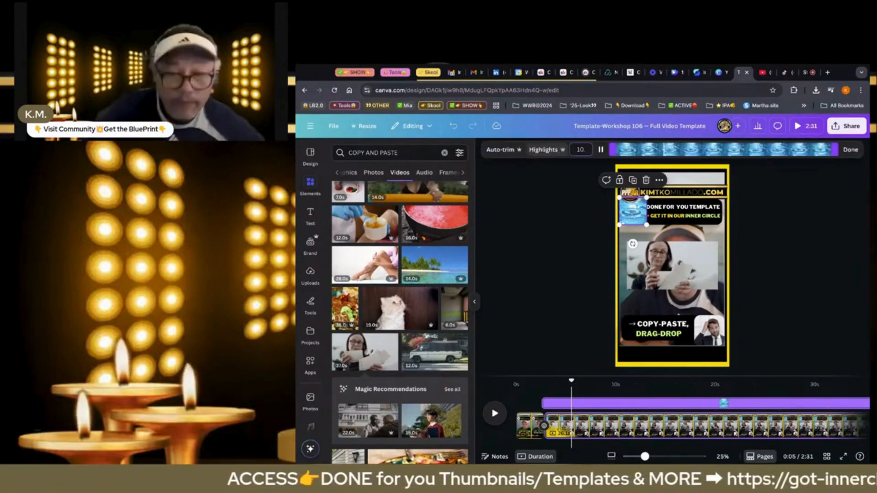
key("BackSpace")
key("BackSpace")
key("BackSpace")
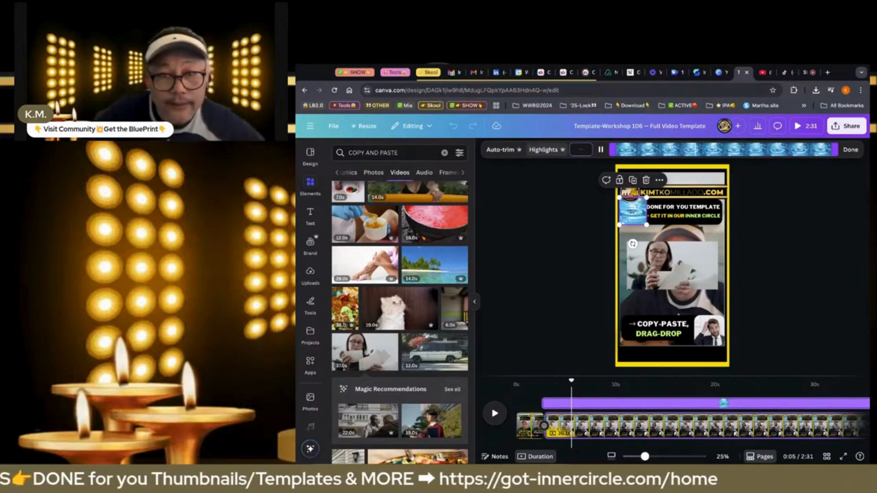
left_click(850, 149)
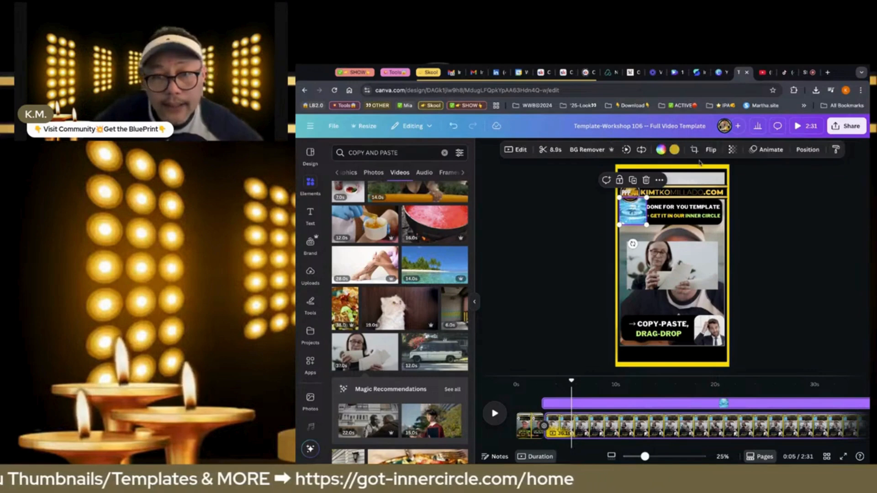
left_click(641, 151)
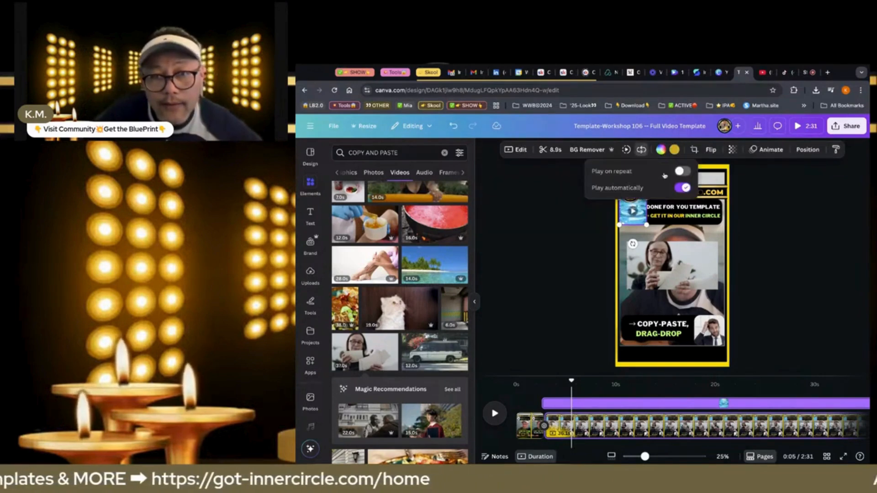
left_click(586, 251)
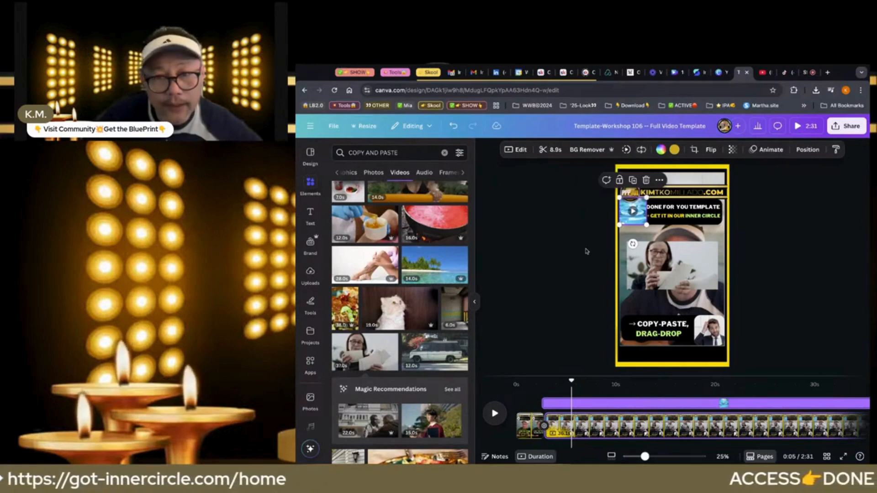
Trim the clip of the woman with papers to 8.9 seconds and place it in the frame beside the bottom caption
left_click(675, 265)
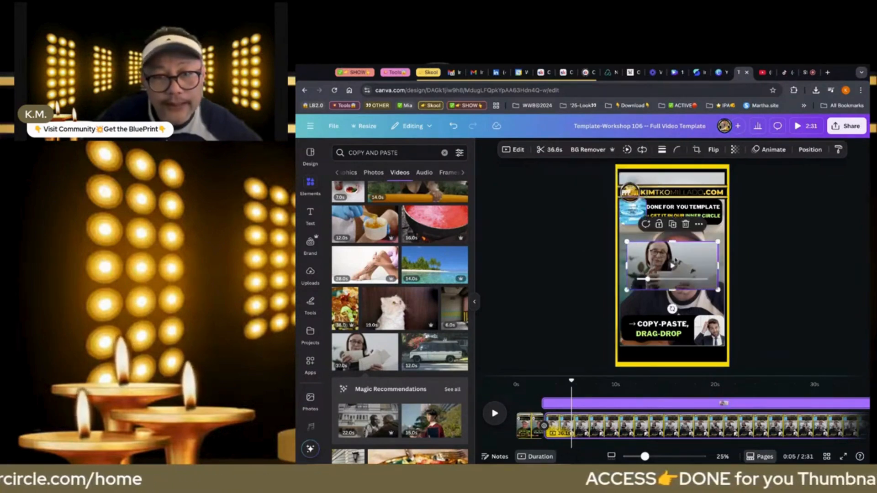
left_click(553, 152)
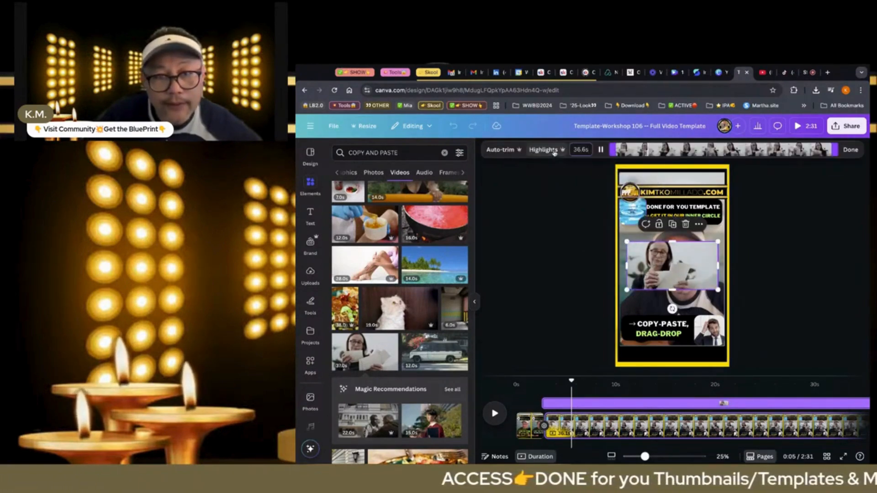
key("BackSpace")
key("BackSpace")
key("BackSpace")
key("BackSpace")
key("BackSpace")
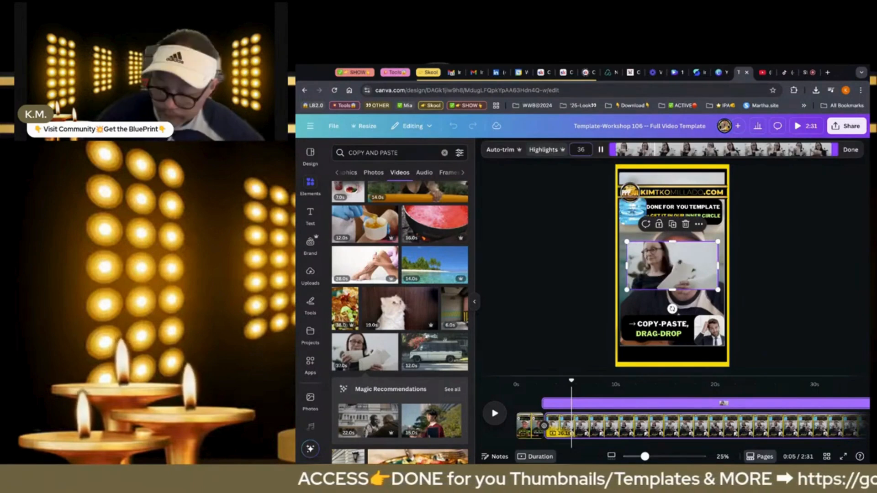
type("8.9")
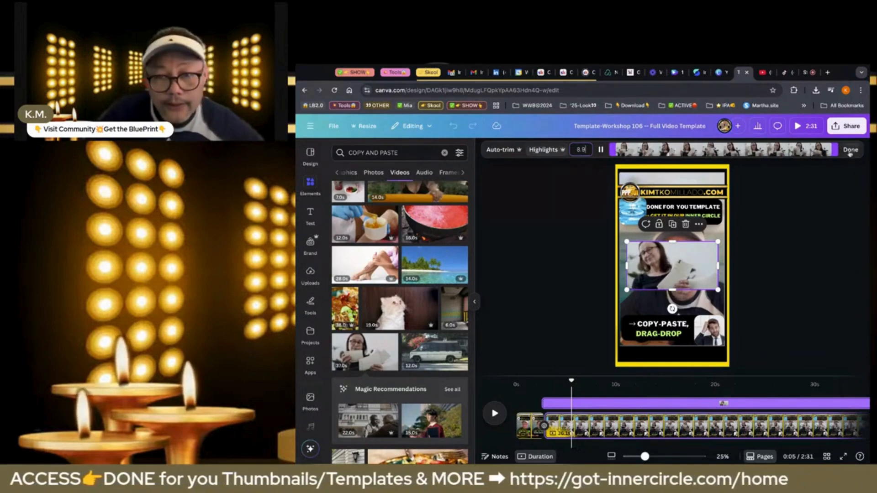
key("Return")
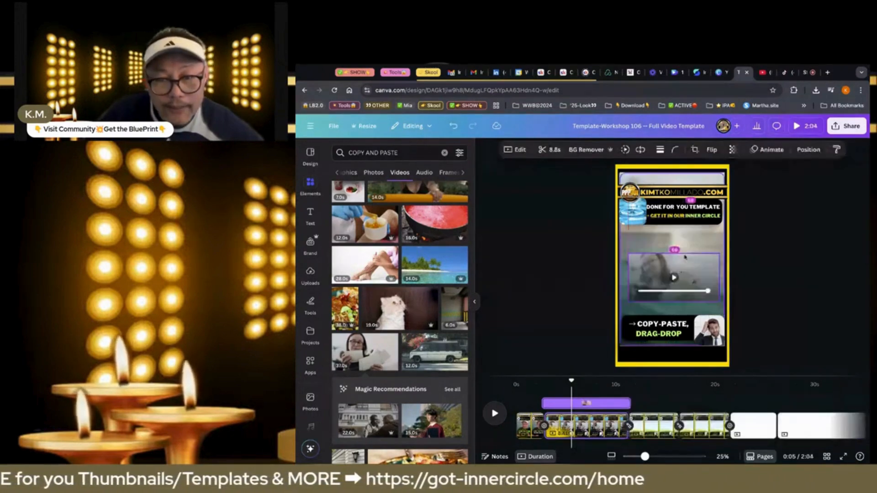
left_click_drag(684, 257, 701, 303)
left_click_drag(684, 257, 708, 330)
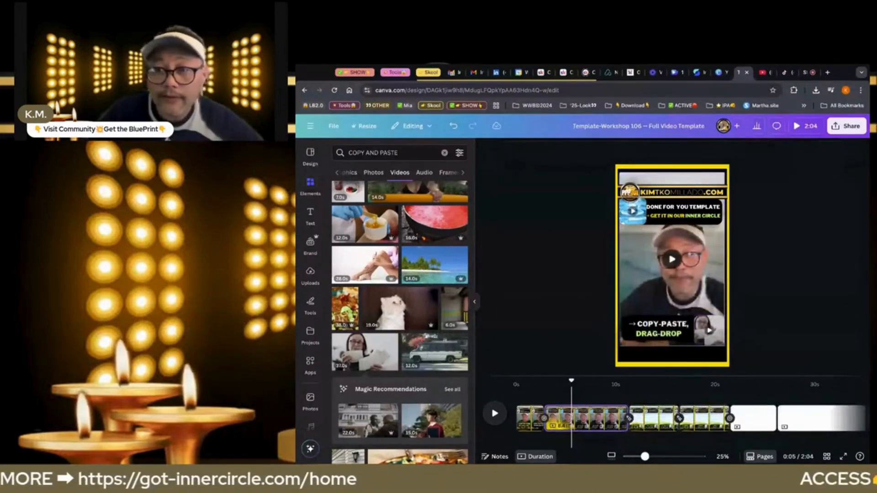
Delete the two blank white pages that sit between the template pages and the long talking-head clip
scroll(781, 413, "right", 3)
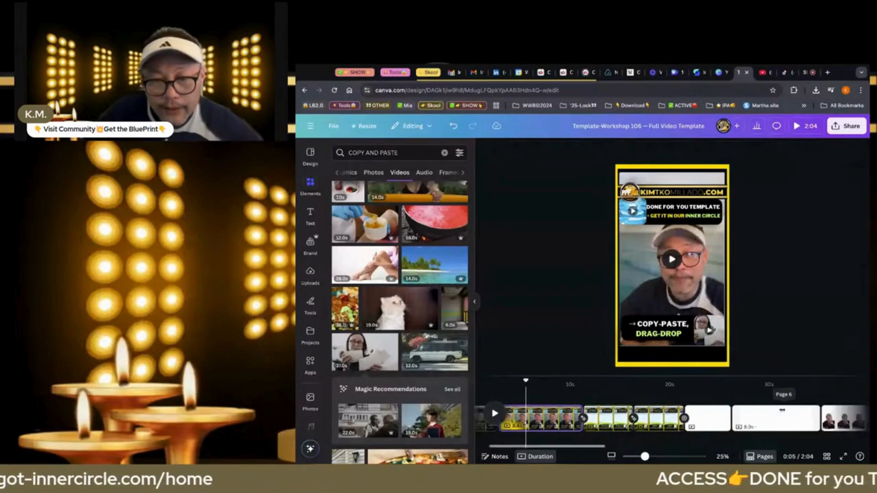
left_click(747, 415)
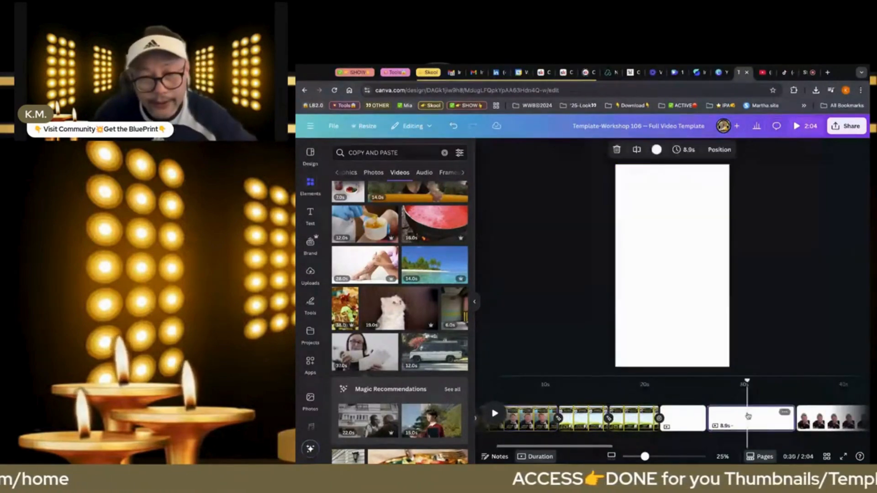
key("Delete")
left_click(690, 425)
key("Delete")
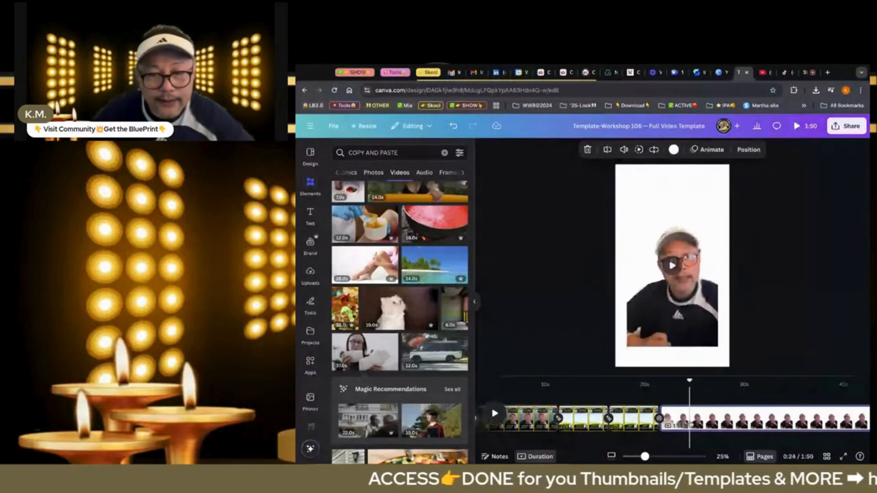
Play the long talking-head clip, split its page at 0:44, and cut the clip out of the first part
left_click(661, 395)
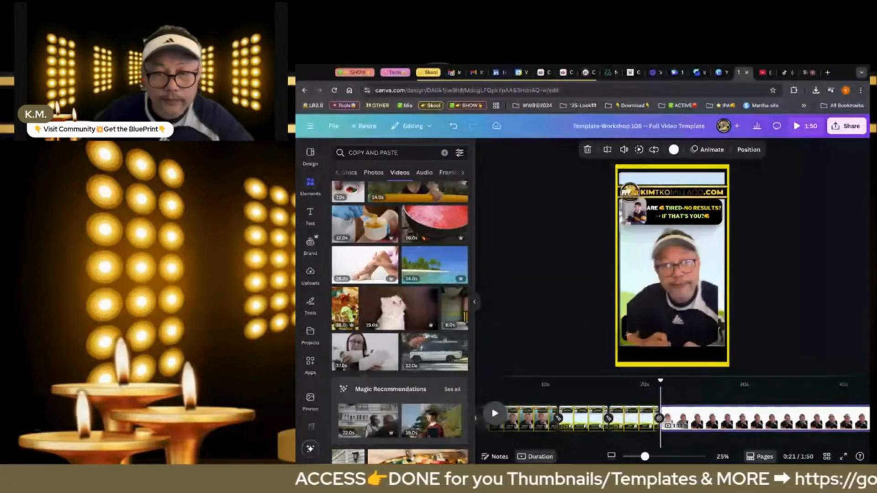
key("space")
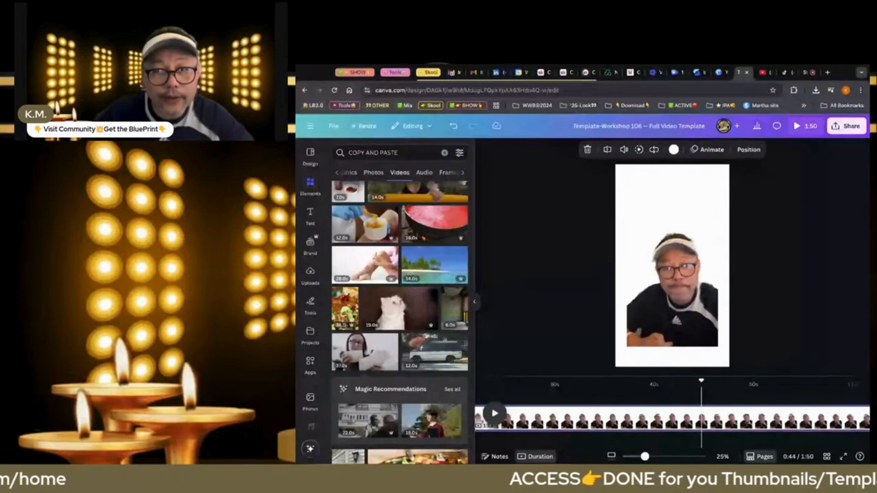
key("space")
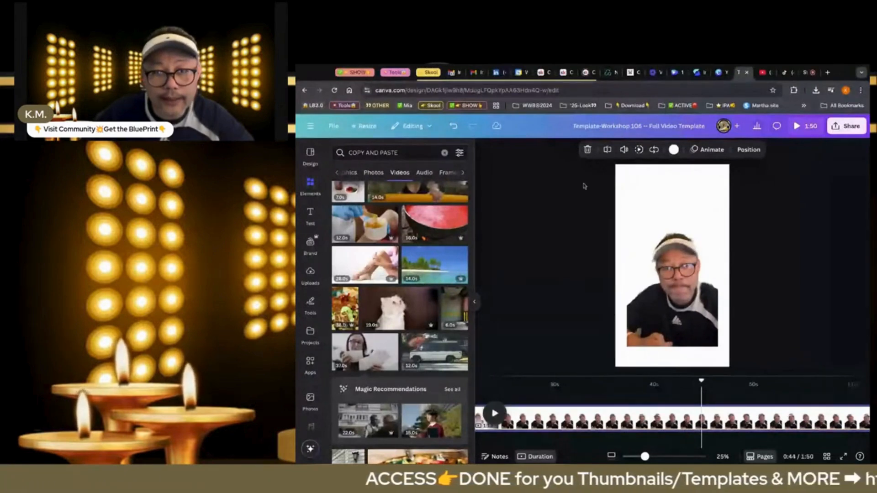
key("s")
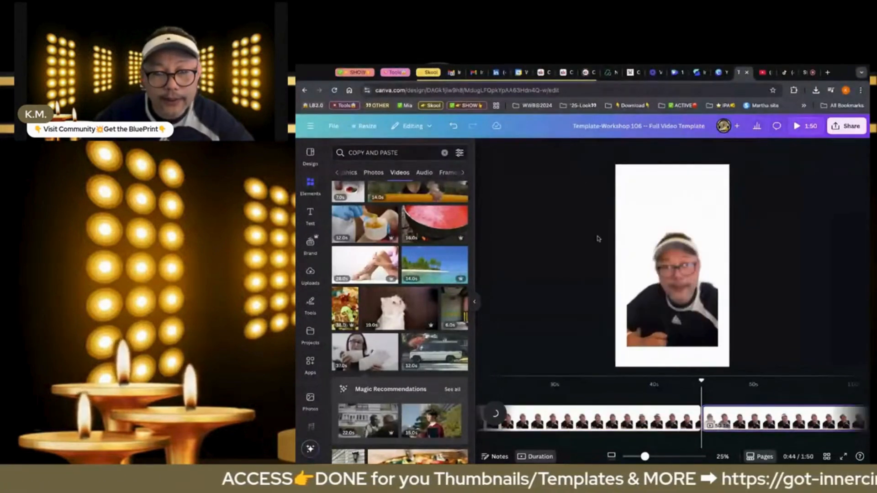
left_click(665, 312)
key("Delete")
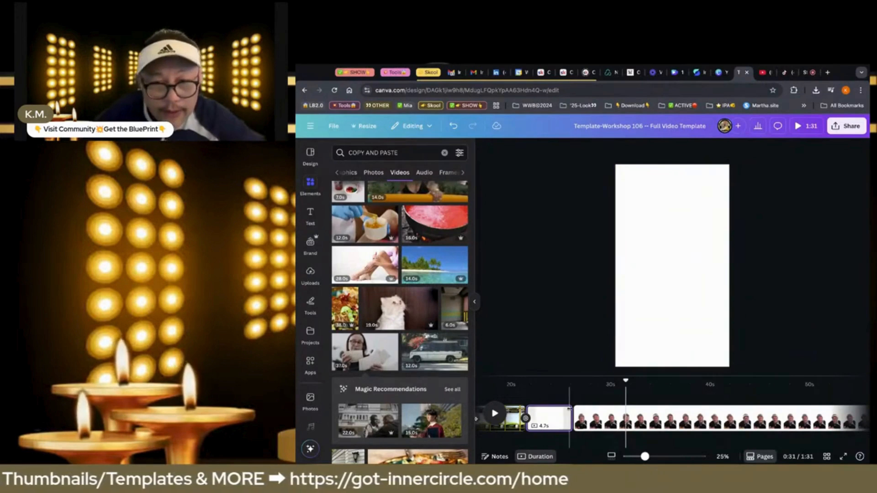
Duplicate the third page, the one with the "DIGITAL MARKETING" headline and "WITH NO PLAN, NO STRUCTURE" caption
scroll(558, 418, "left", 5)
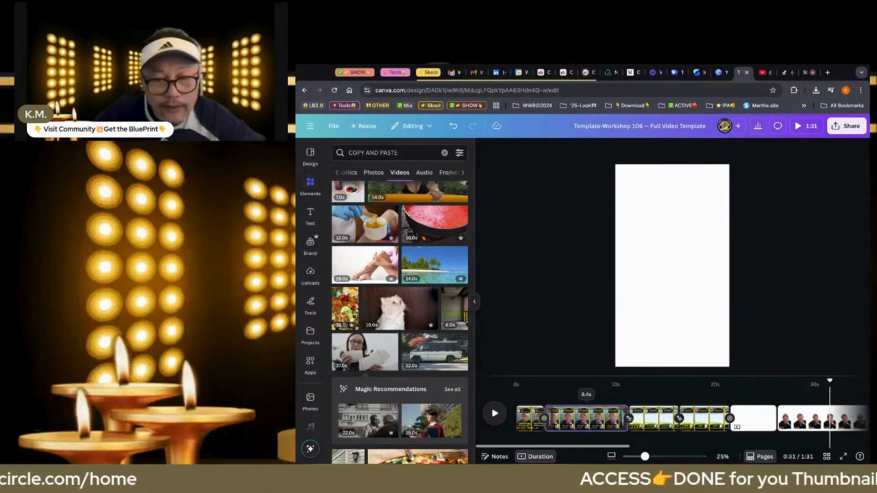
left_click(556, 418)
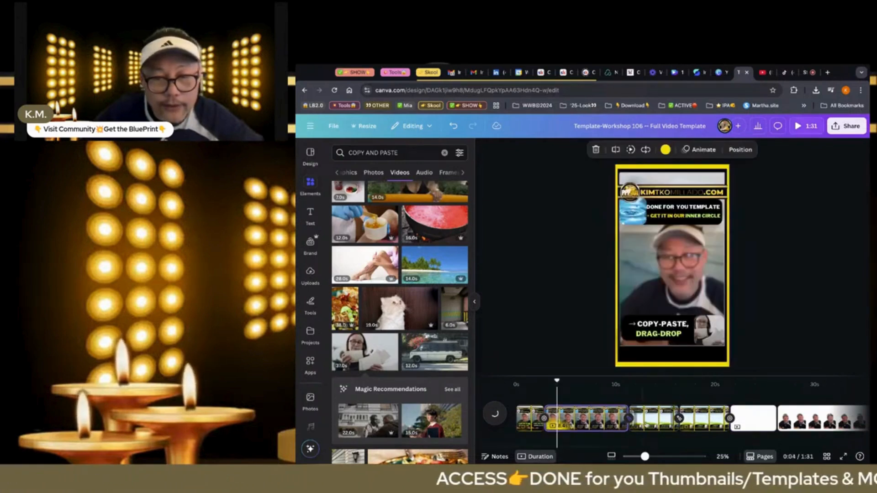
left_click(646, 420)
key("super+d")
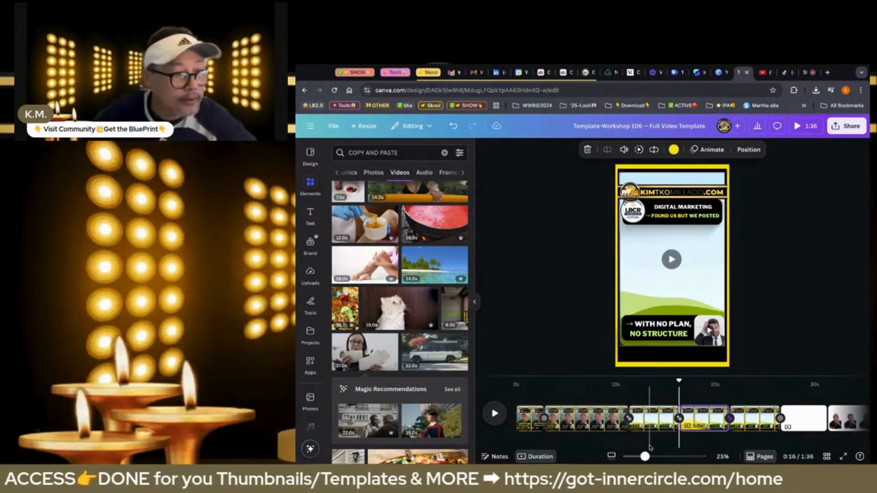
Paste the cut talking-head clip onto the third page and place it in the large central frame
left_click(649, 448)
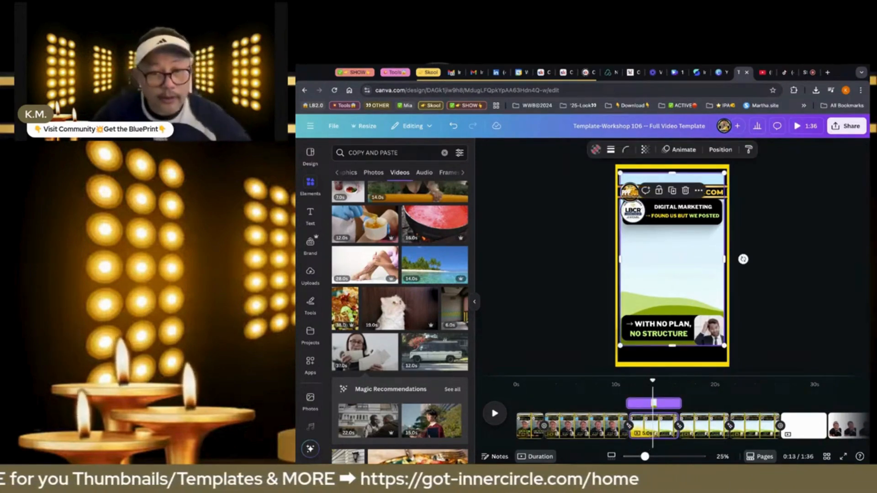
key("ctrl+v")
left_click_drag(692, 284, 690, 276)
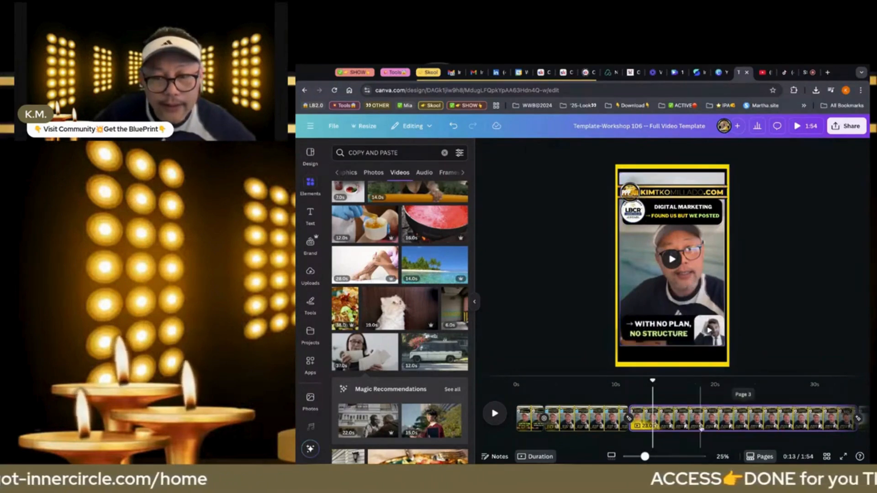
Split the third page at the 0:23 mark
scroll(700, 428, "right", 2)
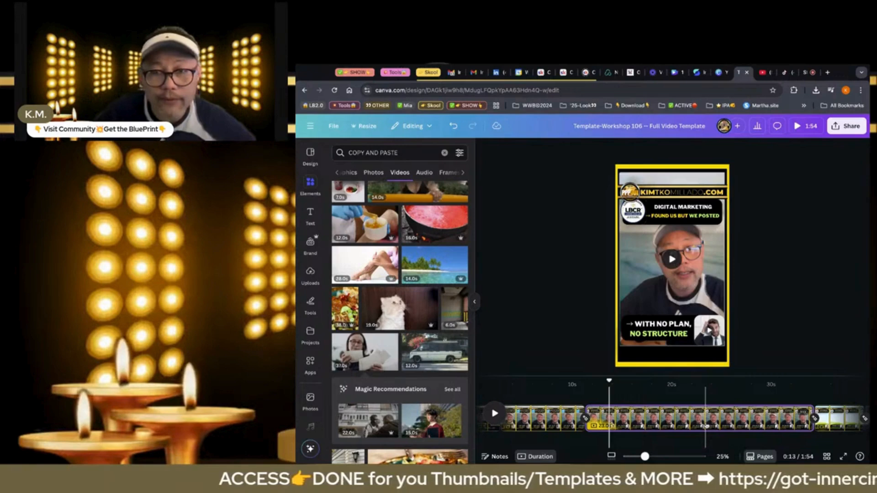
left_click(705, 427)
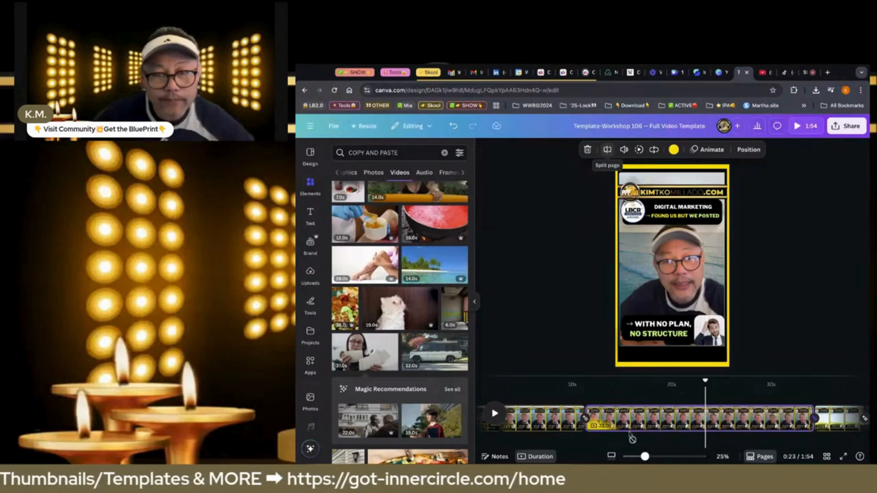
left_click(630, 429)
Replace the headline's first line on the third page with "FROM... ROCK BOTTOM"
key("Return")
type("FROM...")
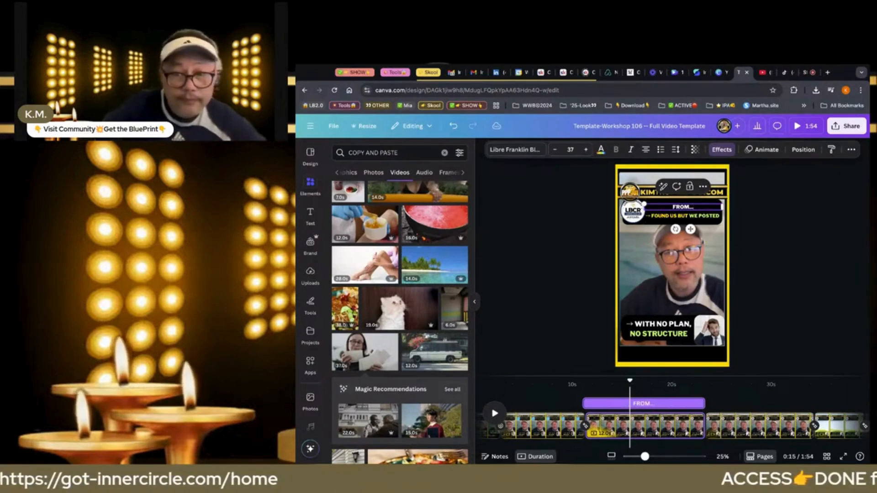
type(" RO")
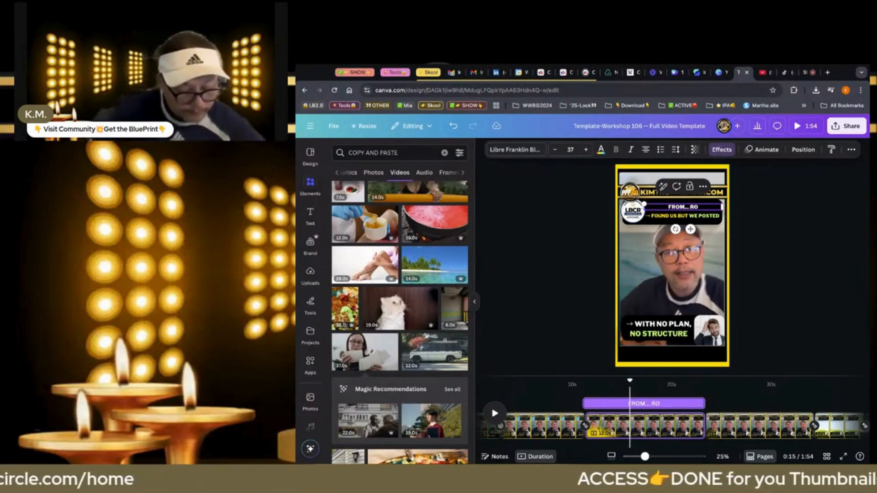
type("CK BOTTOM")
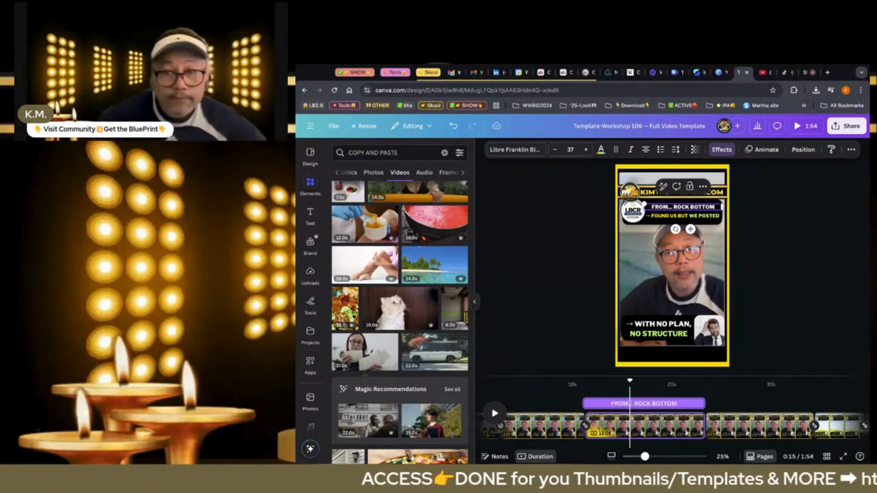
Change the headline's second line to "STRONG 5 FIGURE AGAIN" after the arrow and colour "STRONG 5 FIGURE" green
left_click(657, 219)
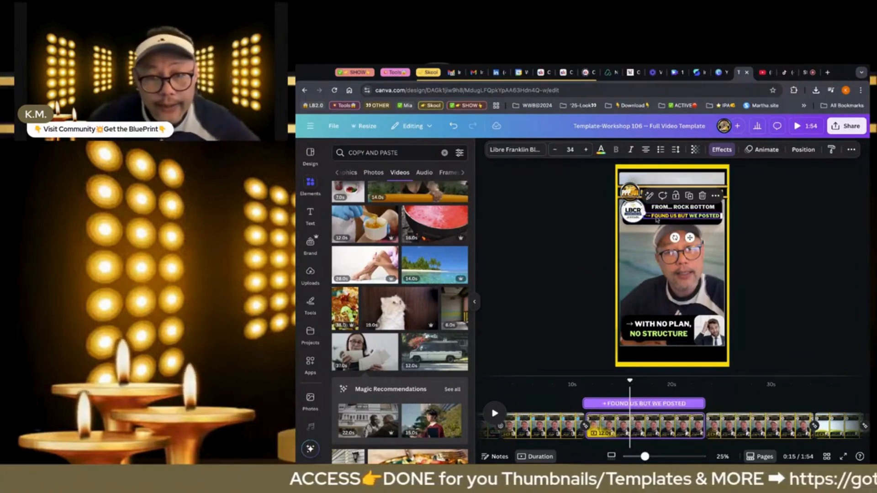
left_click(654, 220)
left_click(653, 219)
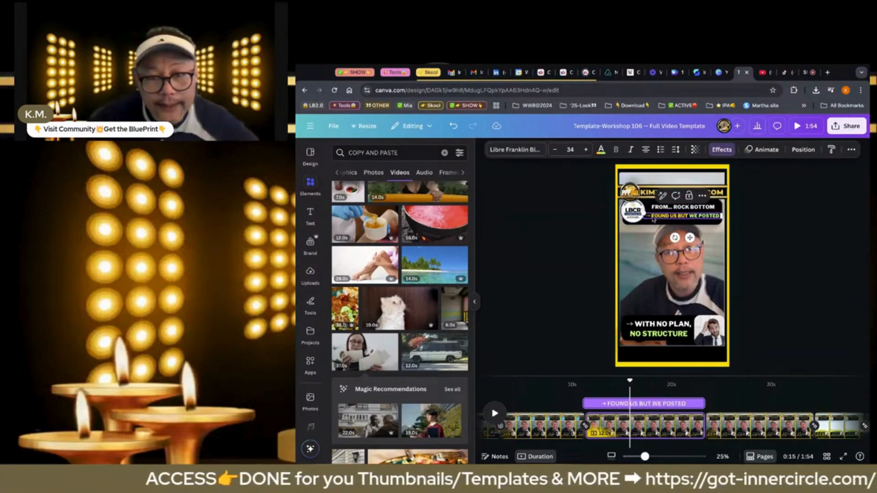
key("Escape")
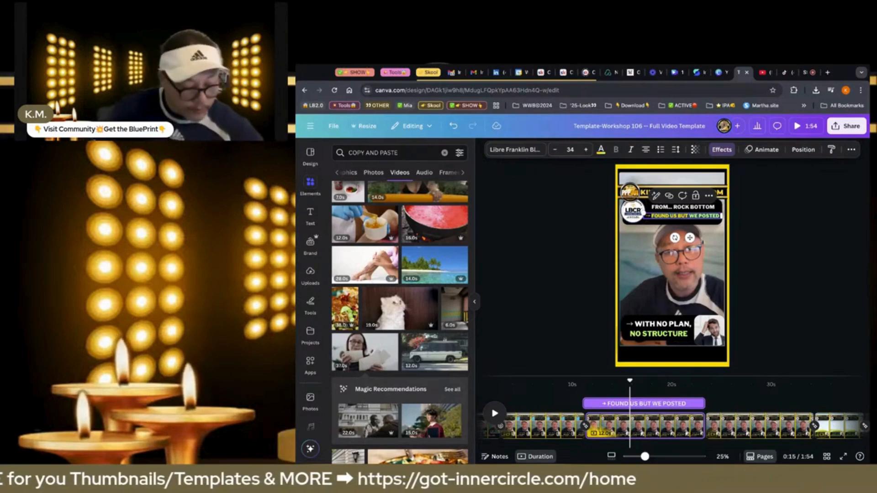
type("STRONG")
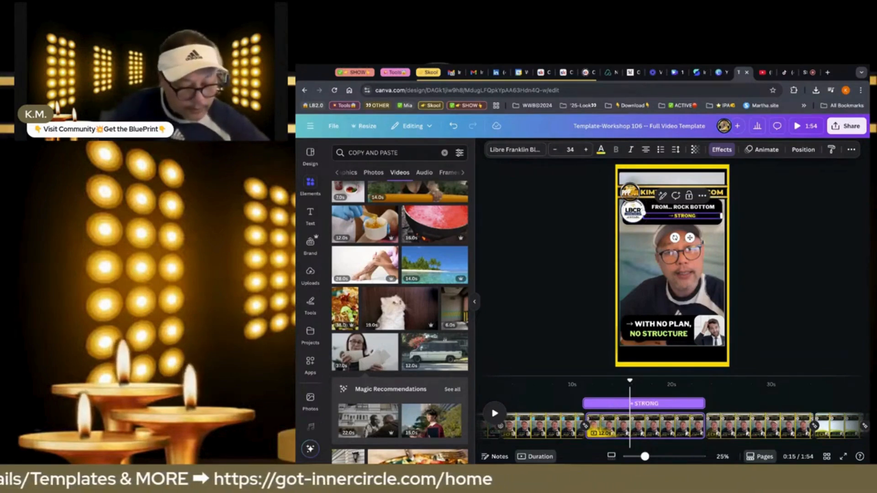
type(" 5 FIGURE")
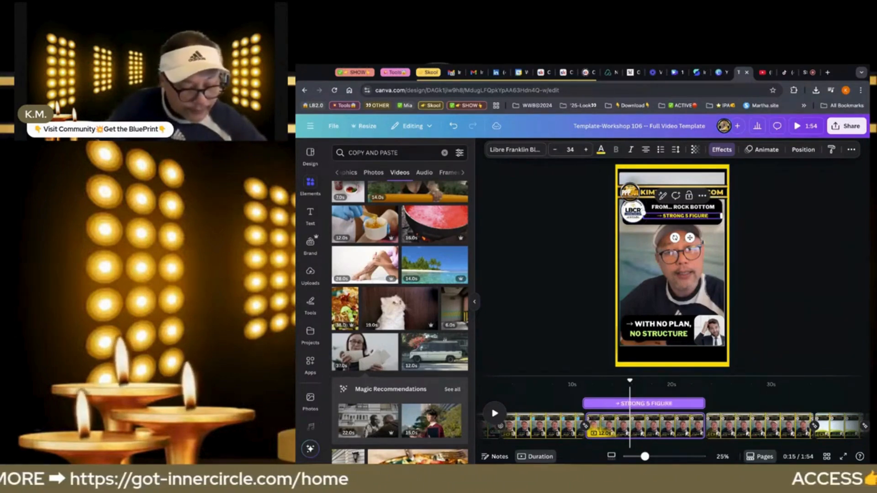
type(" AGAIN")
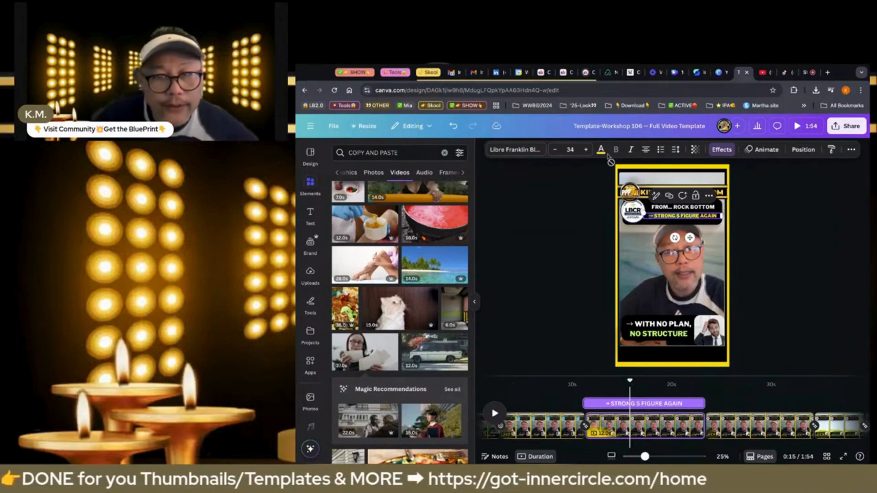
left_click(601, 150)
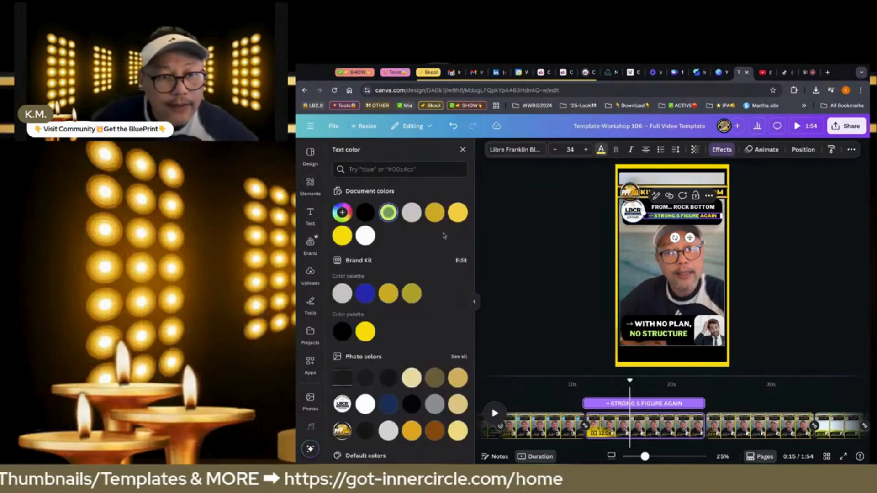
left_click(526, 265)
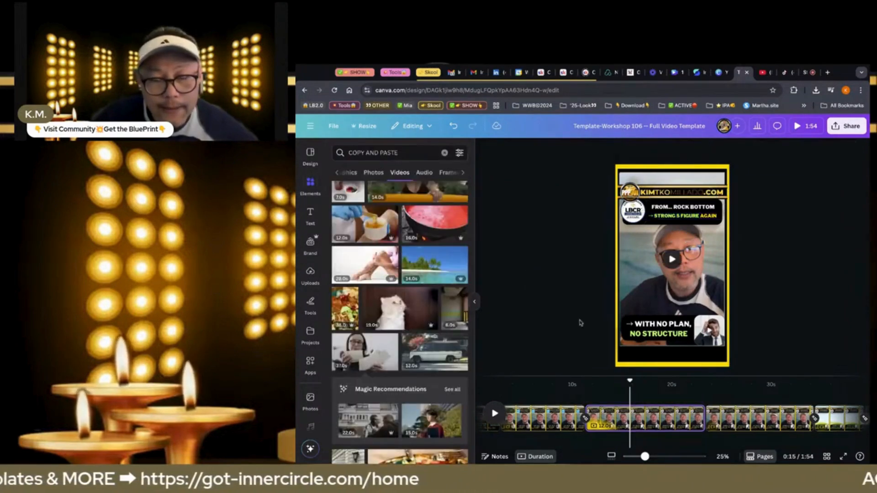
left_click(650, 325)
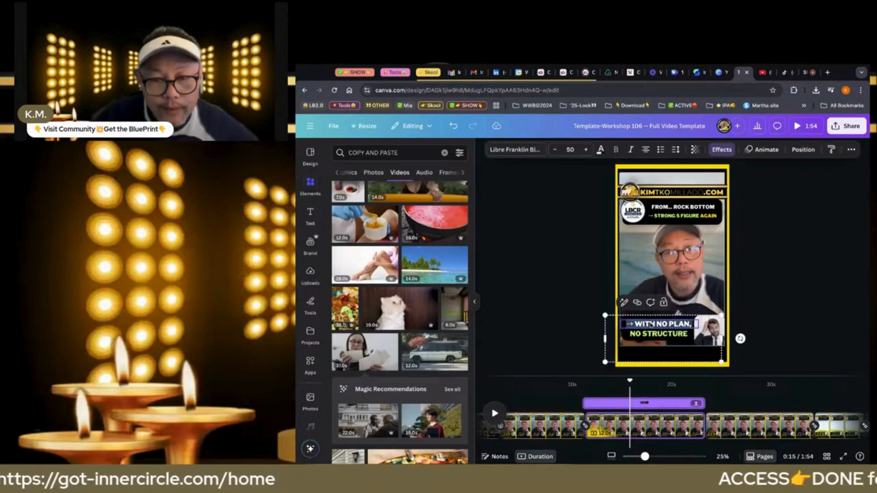
left_click(636, 324)
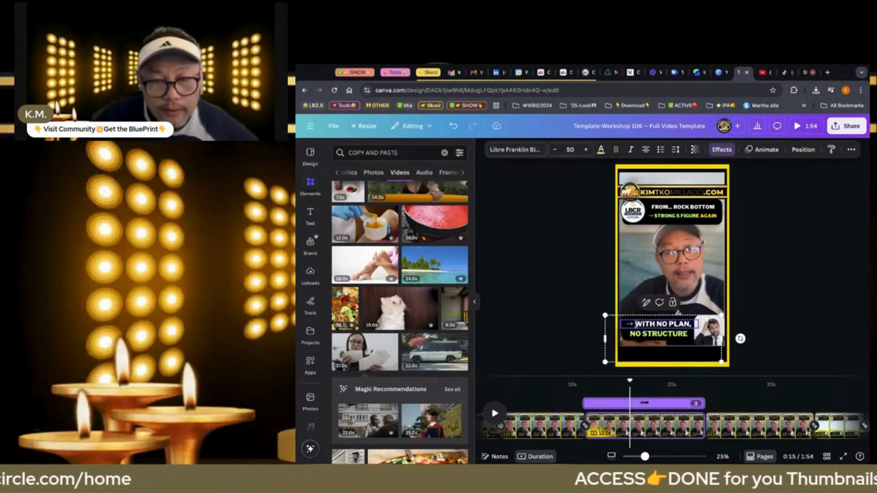
left_click_drag(636, 324, 692, 324)
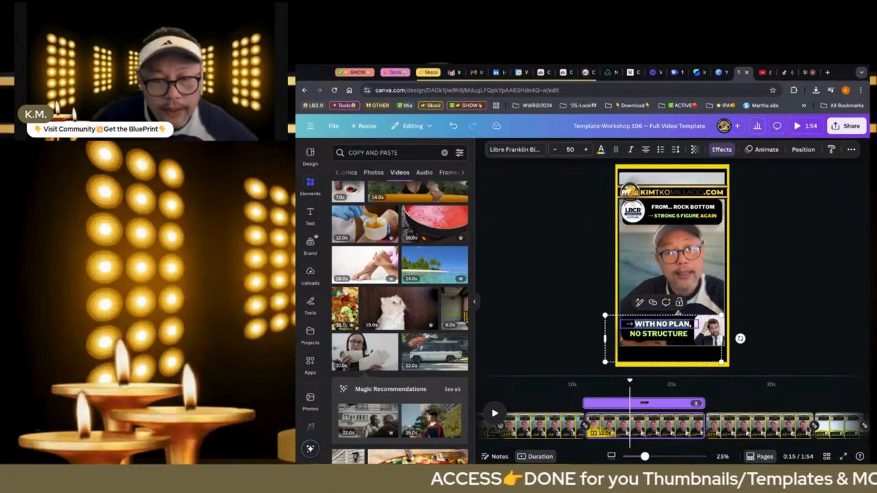
left_click(567, 329)
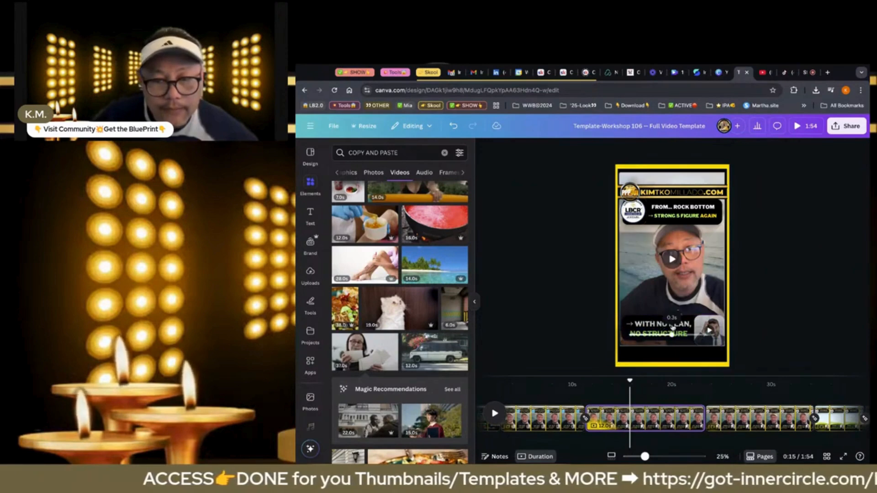
Delete the clip of the man in a suit and its frame beside the third page's bottom caption
left_click(709, 330)
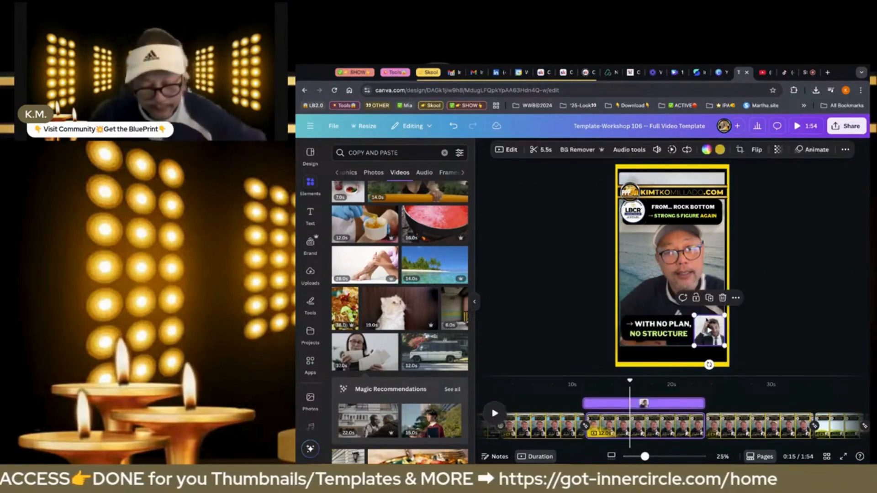
key("Delete")
key("Delete")
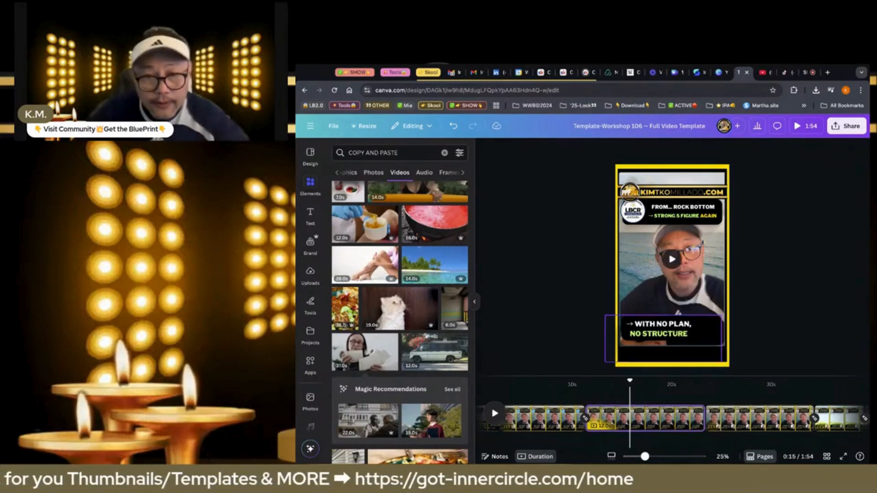
Remove the "WITH NO PLAN, NO STRUCTURE" caption text and the black box behind it from the third page
left_click(689, 325)
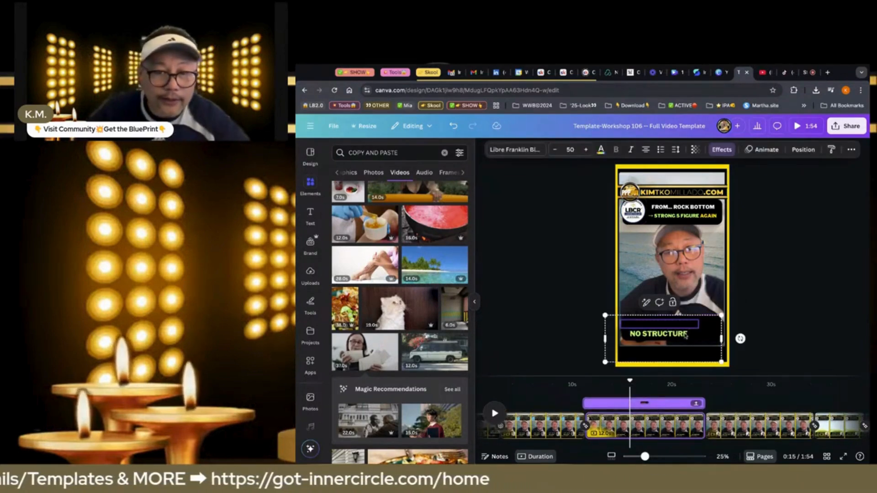
left_click(686, 335)
left_click(711, 324)
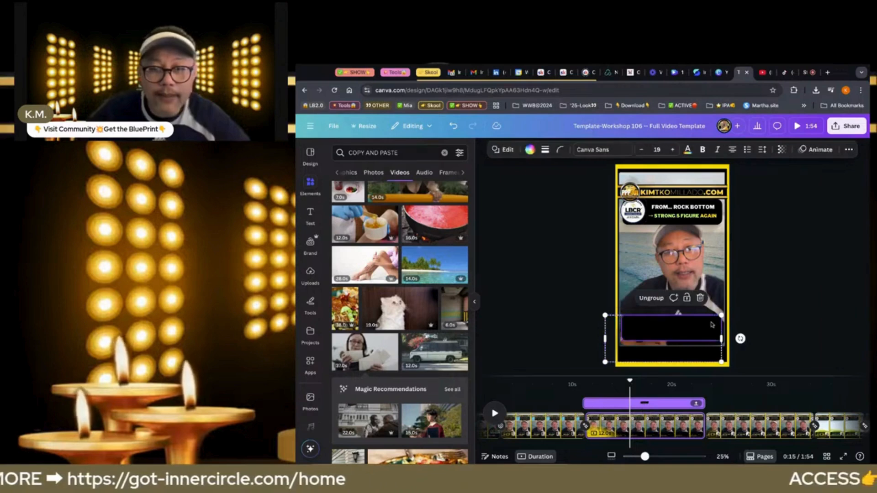
key("Delete")
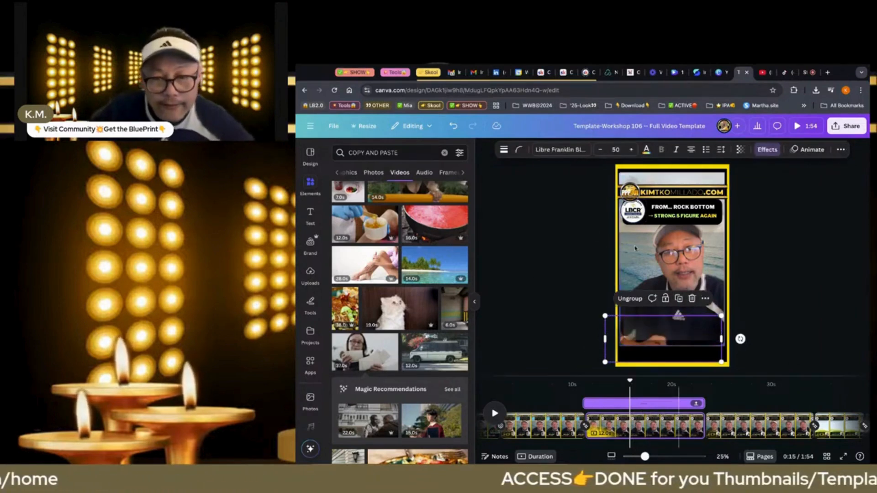
Replace the first line of the headline on the fourth page with "NO MORTGAGE MONEY"
left_click(746, 413)
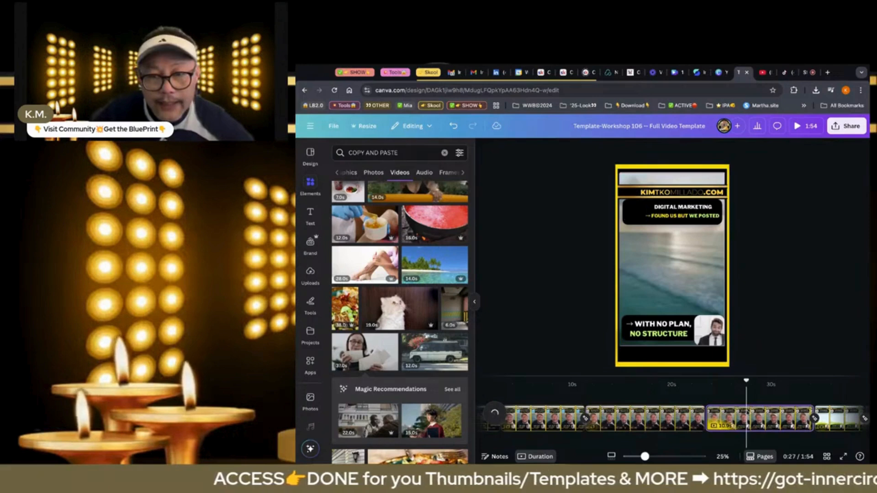
double_click(669, 207)
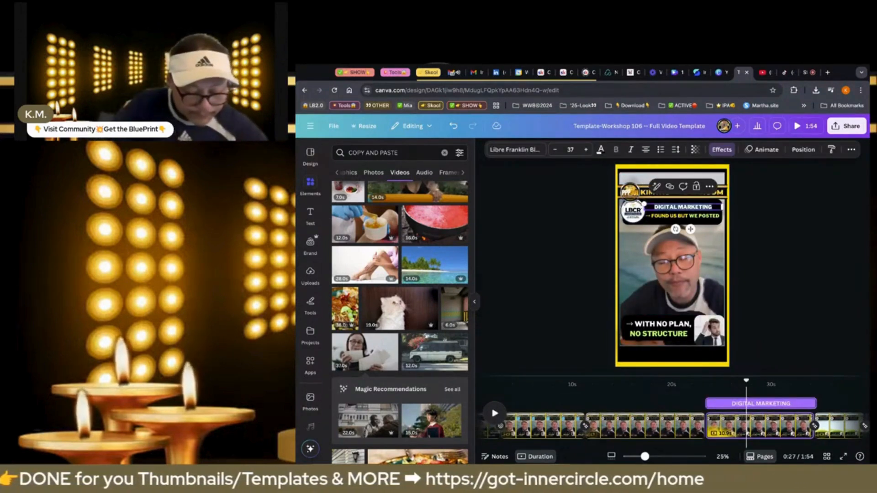
type("NO MORTGA")
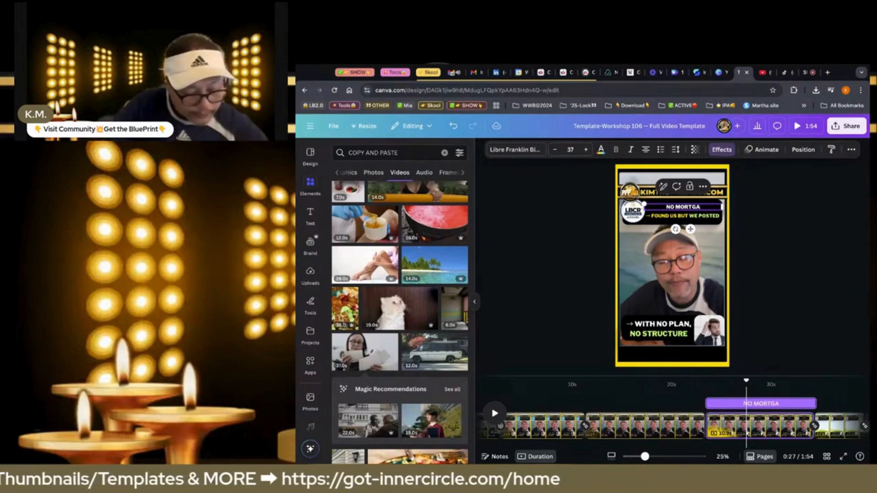
type("GE MONEY")
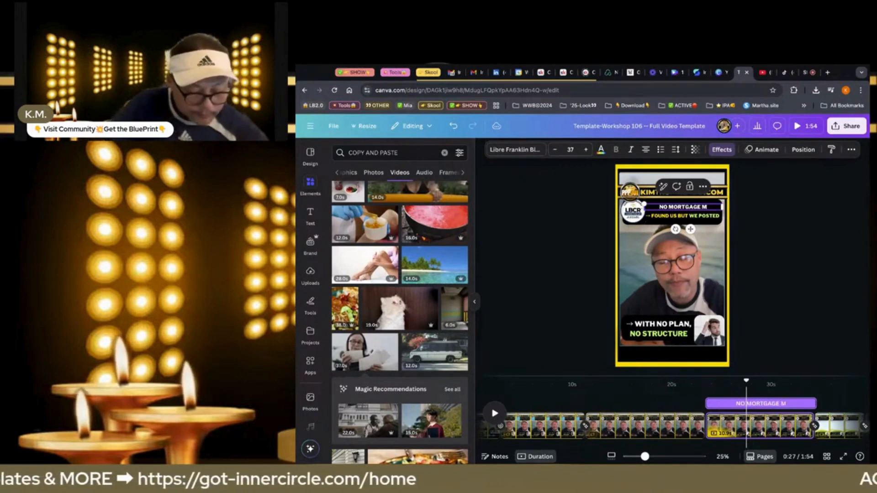
Change the fourth page's second headline line to "BILLS STACKING", keeping the arrow in front of it
left_click(670, 217)
left_click(670, 218)
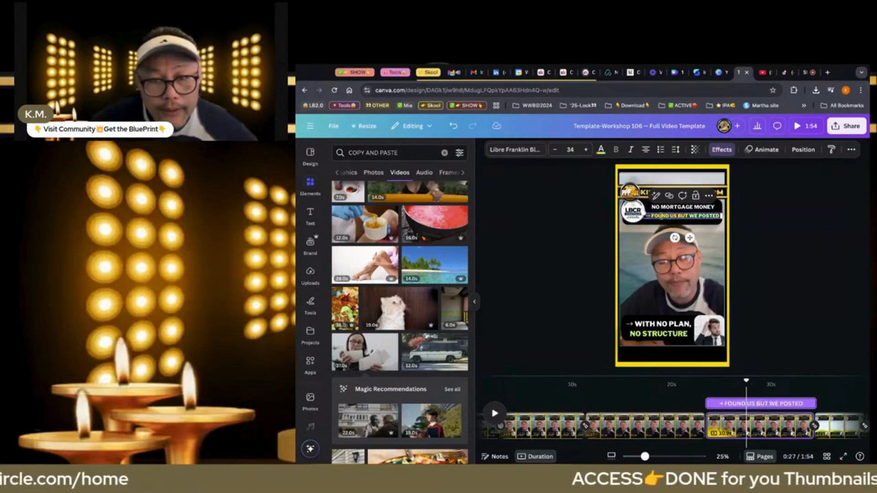
left_click(651, 217)
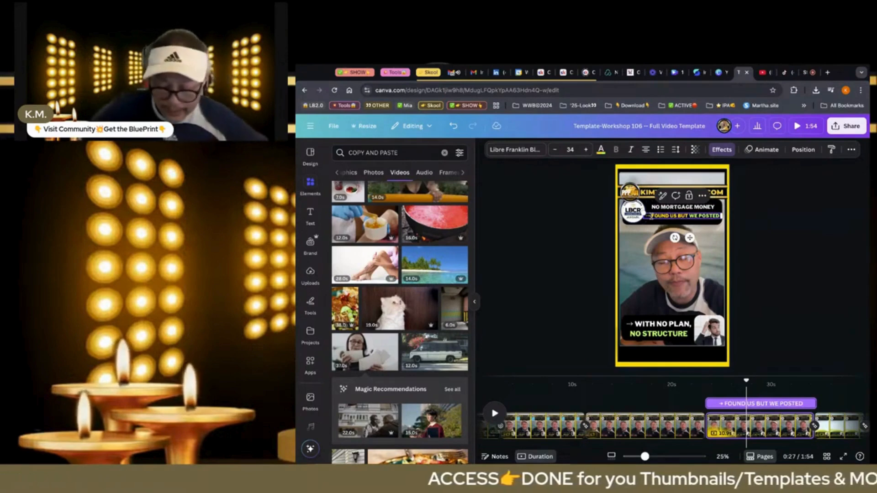
key("shift+Down")
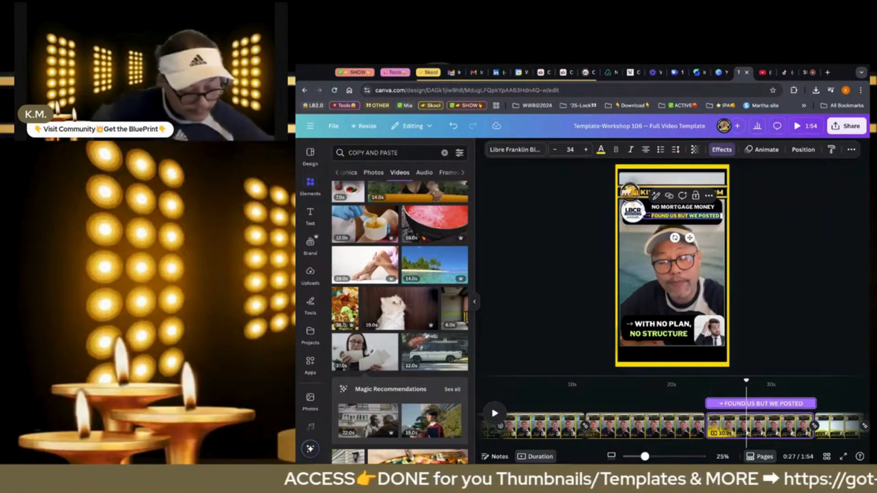
type("BILLS")
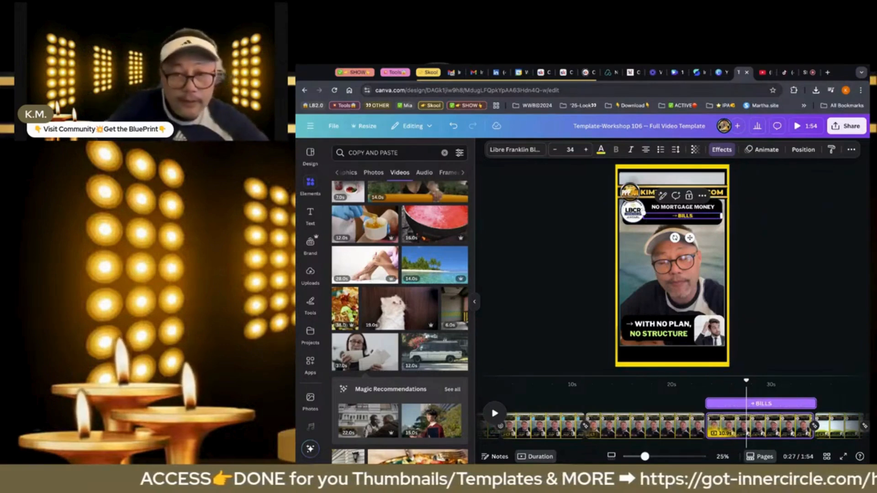
type(" STACKING")
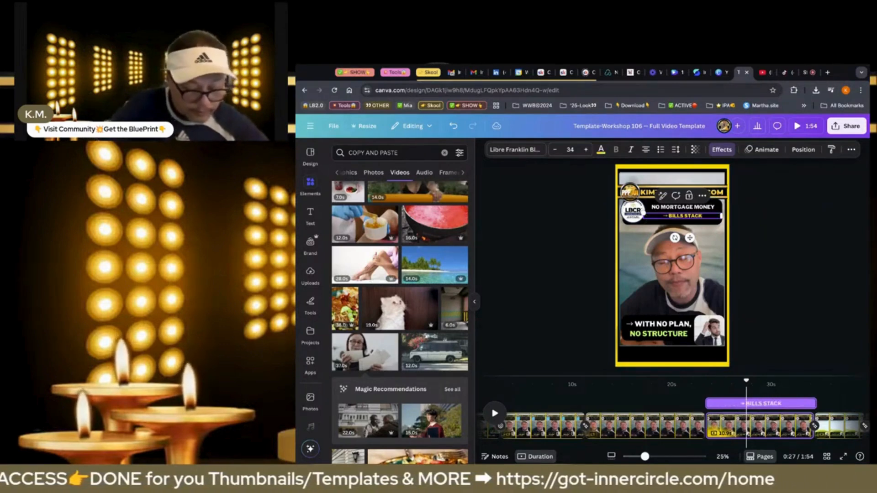
Colour the word "NO" in the "NO MORTGAGE MONEY" line light green
left_click(675, 212)
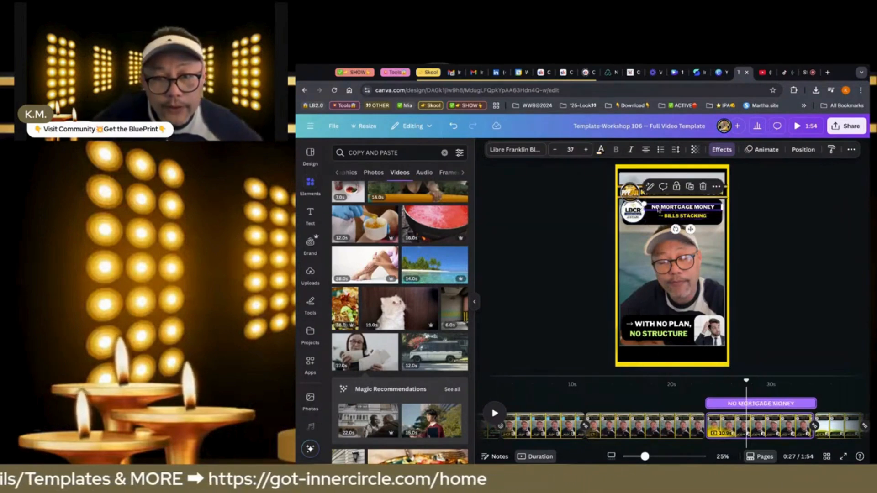
left_click(600, 149)
left_click(388, 212)
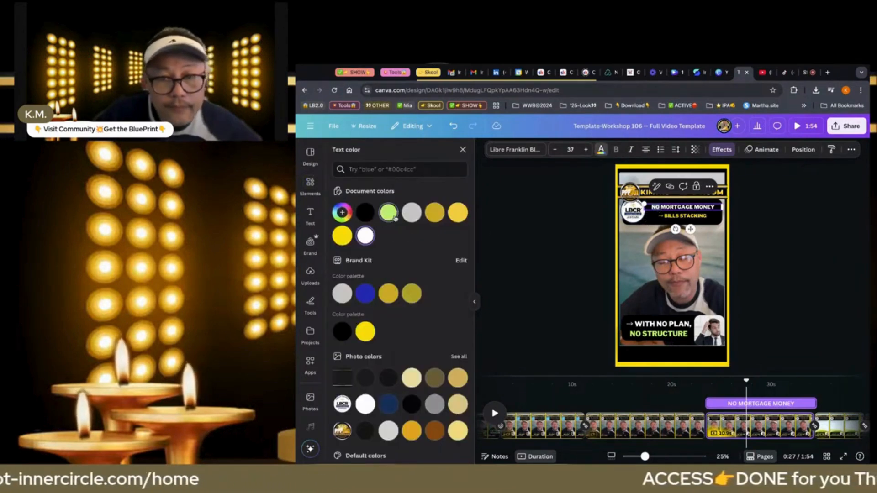
left_click(679, 222)
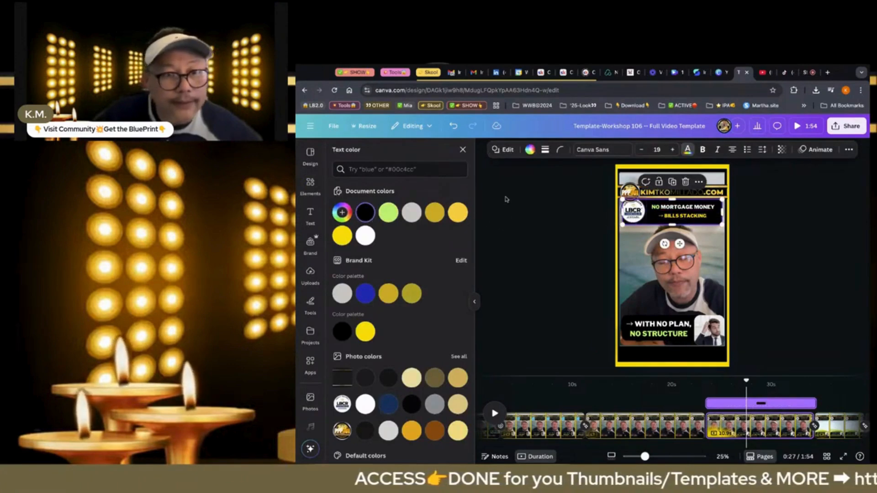
Search the stock videos for "BILLS PAST DUE" and add the 20-second clip of bills with cash to the page
left_click(317, 191)
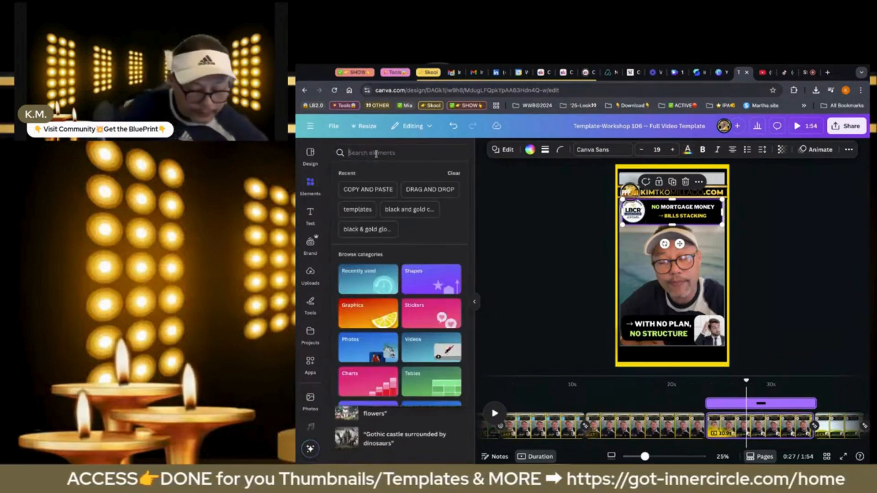
type("BILLS")
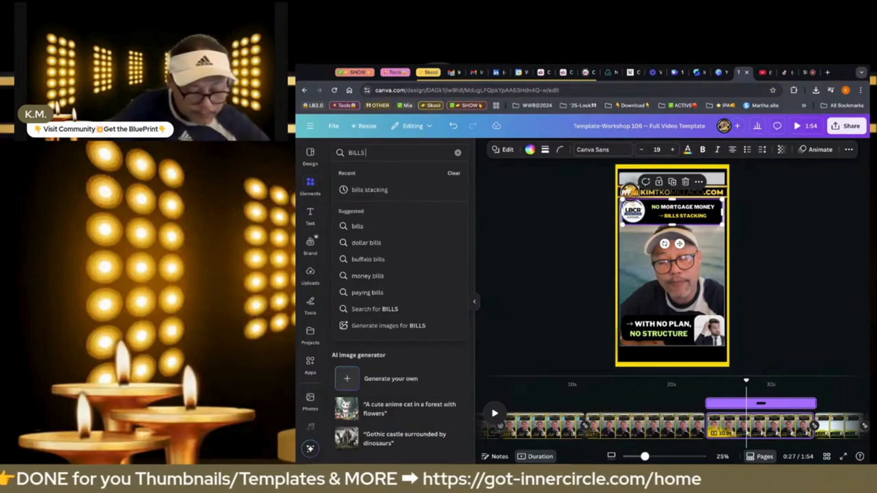
type(" PAST D")
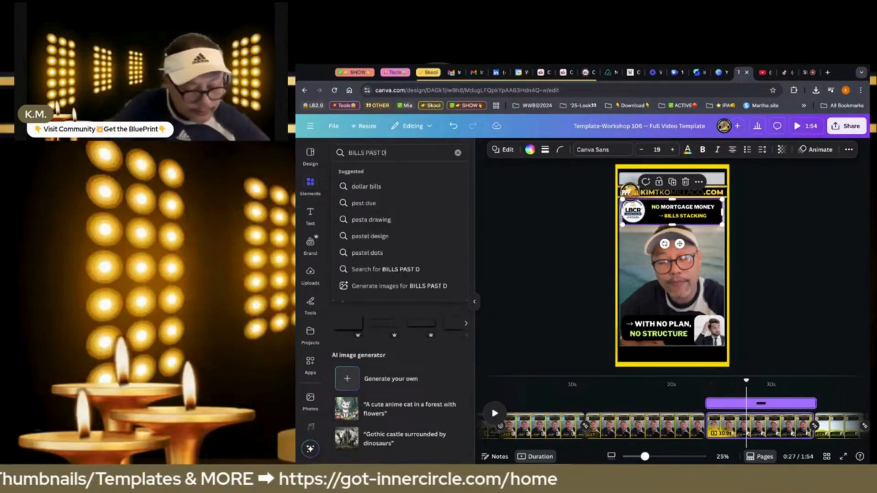
type("UE")
key("Return")
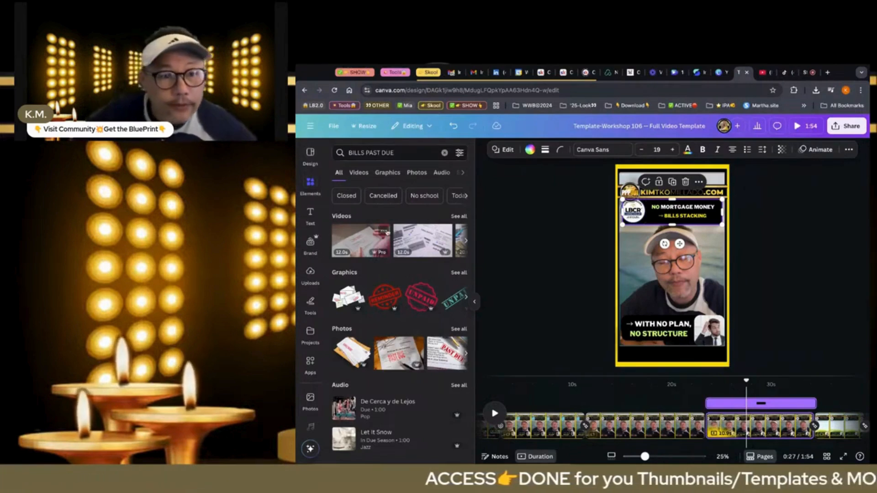
left_click(454, 217)
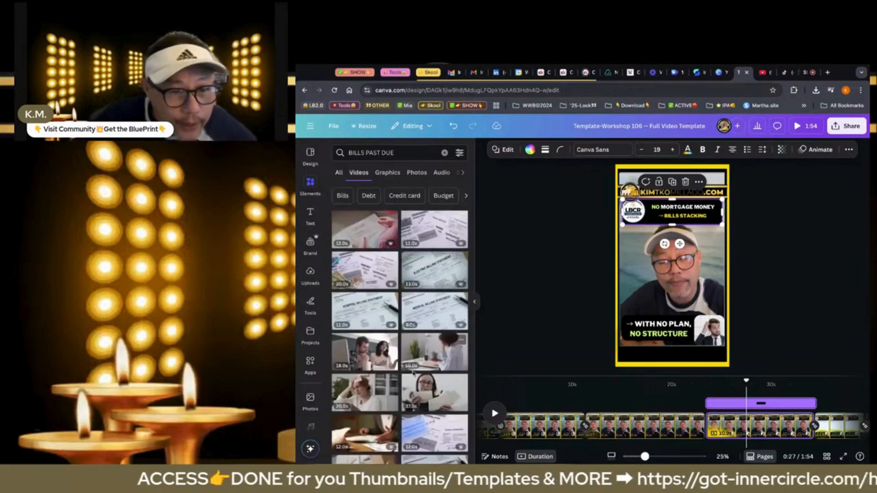
left_click(366, 276)
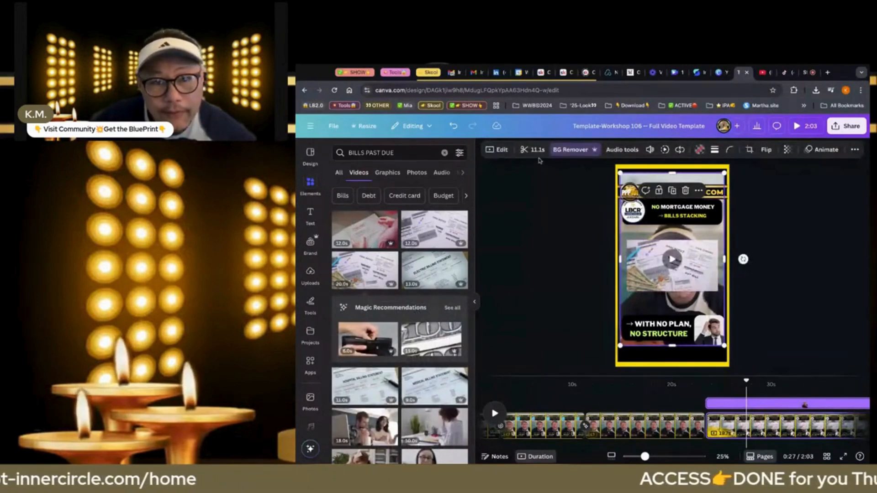
Trim the bills clip to 11.1 seconds to match the talking-head clip
key("Tab")
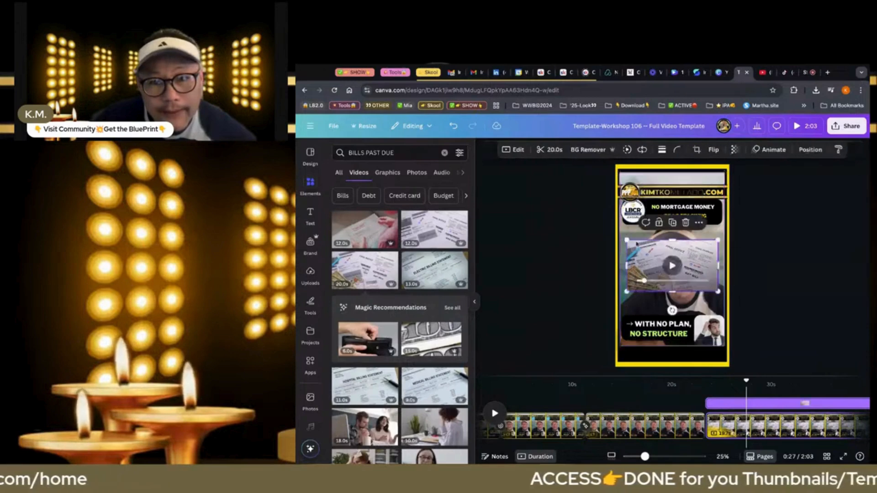
left_click(554, 151)
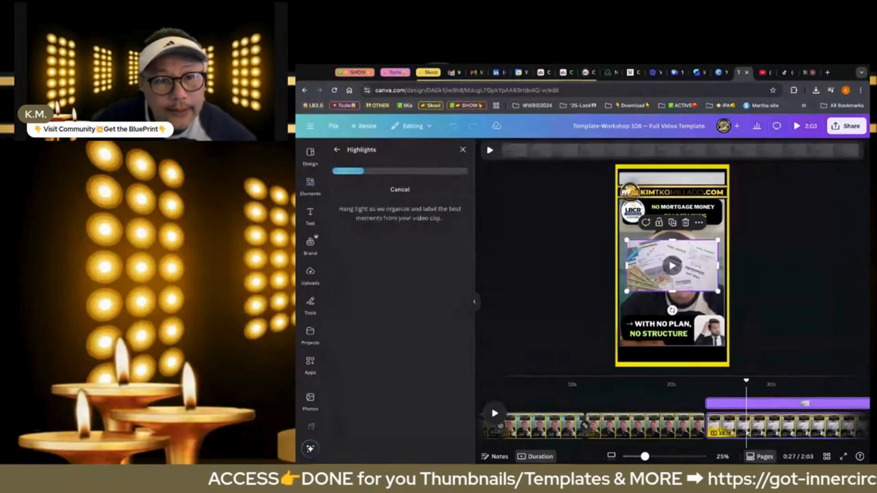
left_click(514, 201)
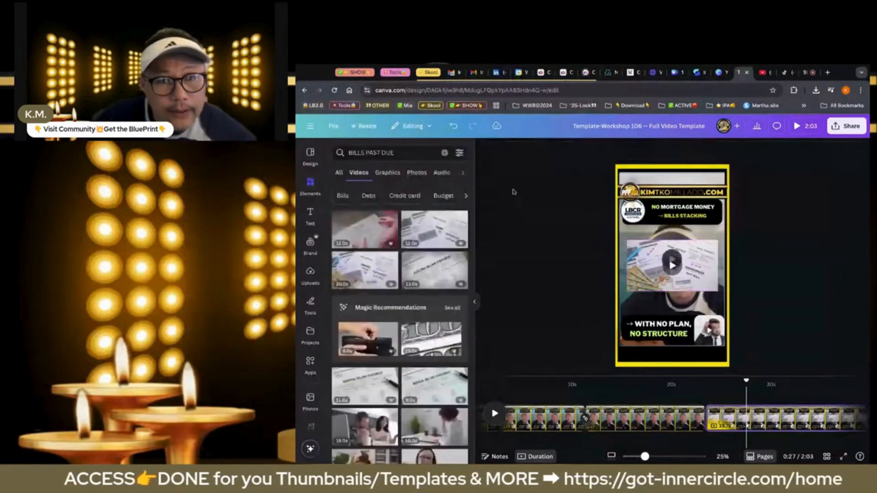
left_click(639, 246)
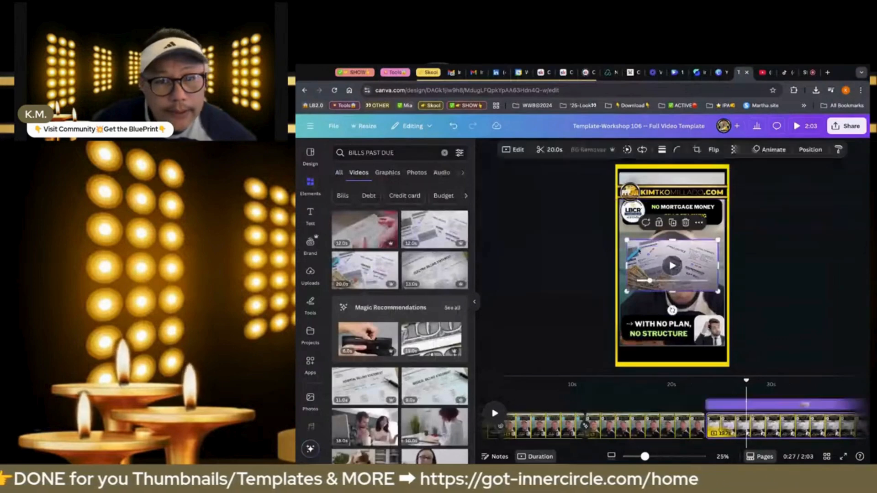
double_click(639, 250)
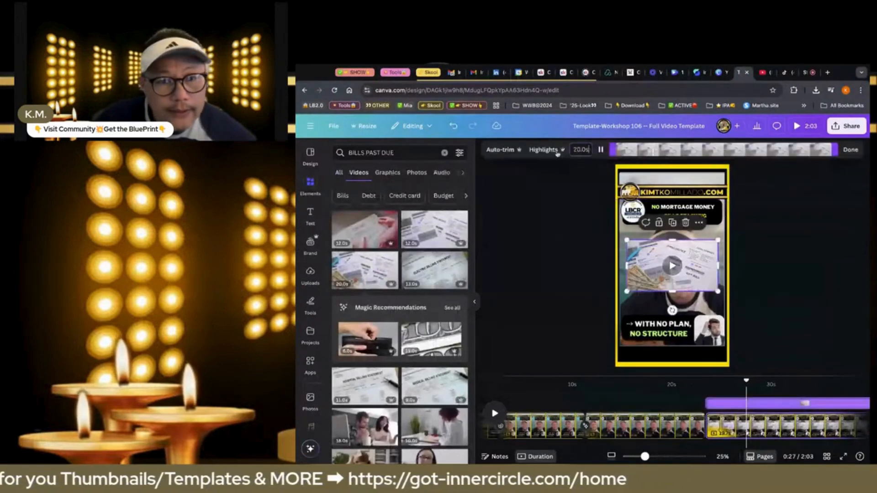
left_click(581, 149)
type("11.1")
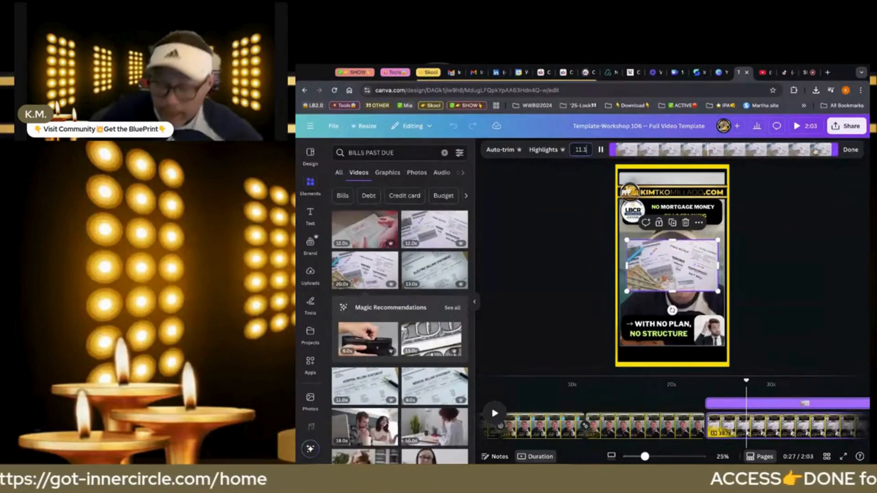
left_click(850, 149)
Set the bills clip to play on repeat and place it in the logo's frame beside the headline
left_click(641, 150)
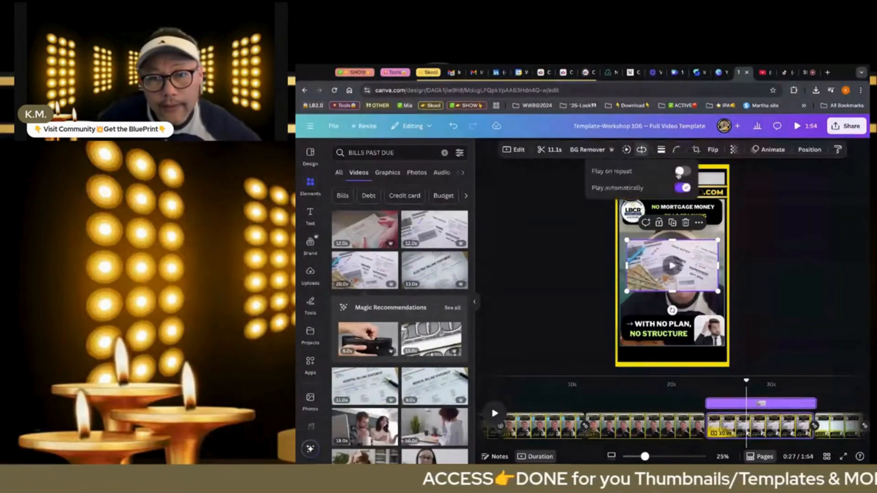
left_click(679, 171)
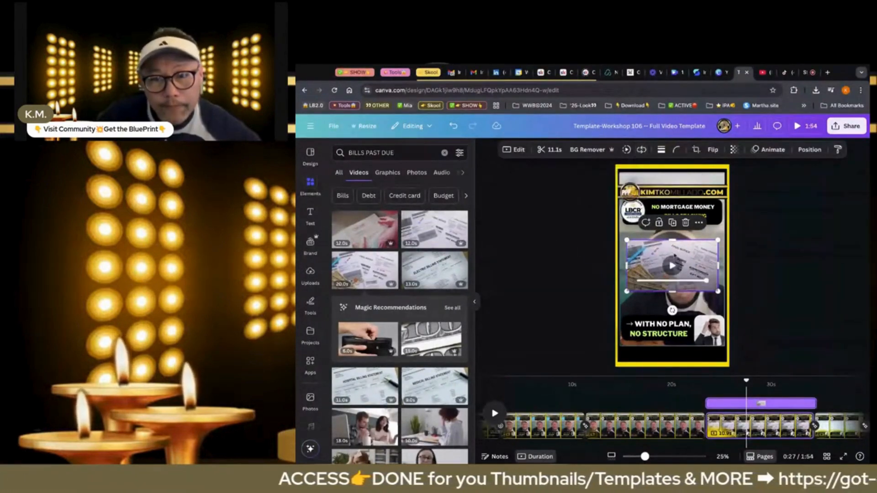
left_click_drag(688, 250, 643, 215)
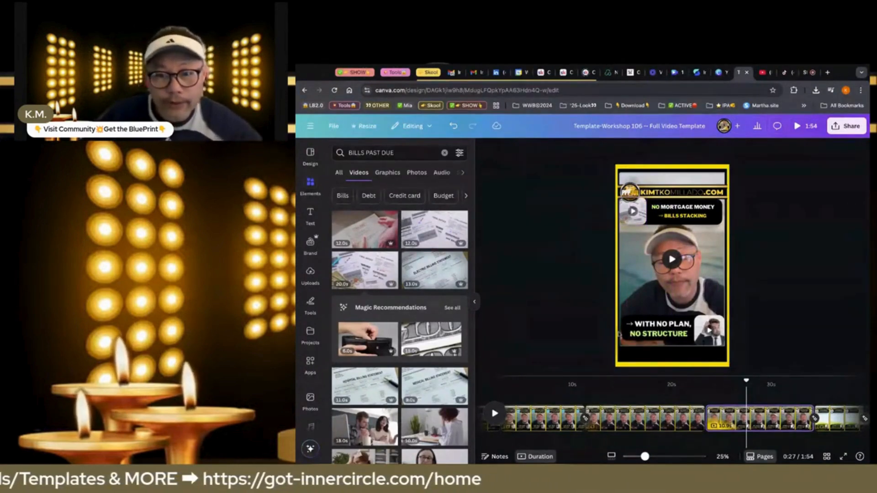
Replace "WITH NO PLAN" in the fourth page's lower caption with "MY WIFE -SUPPORT", keeping the arrow and comma
left_click(672, 324)
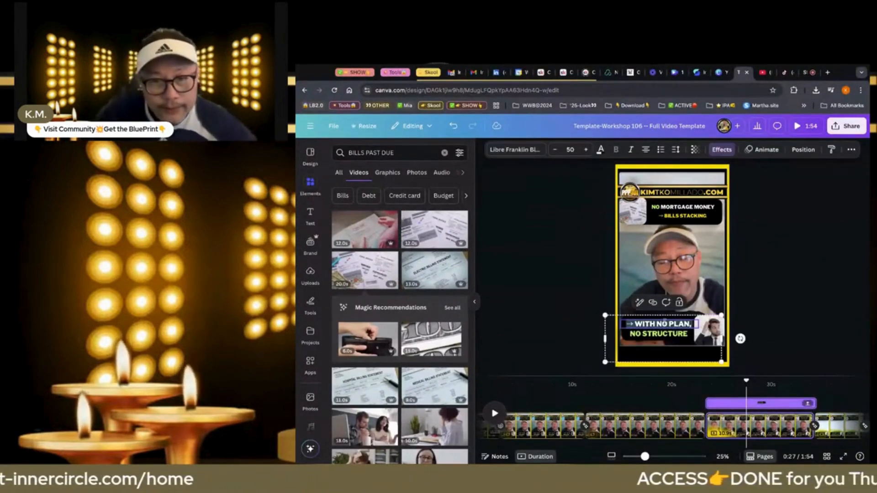
left_click(634, 325)
left_click_drag(635, 324, 689, 325)
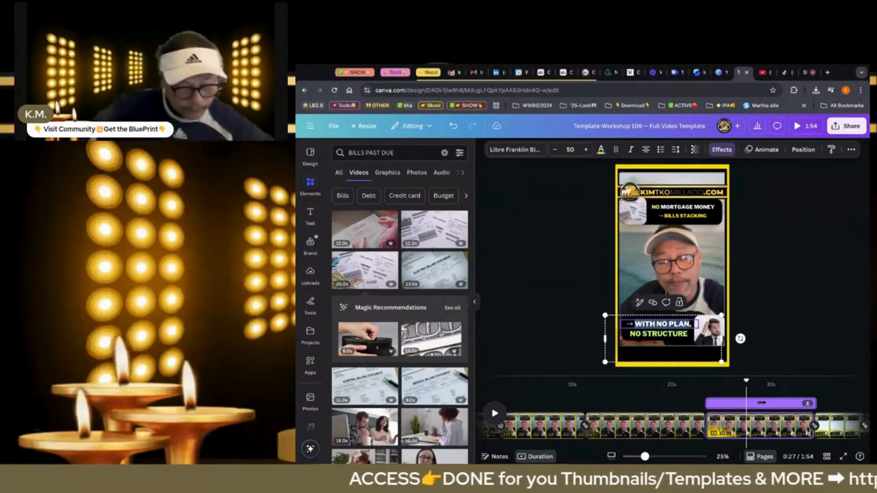
type("MY WIFE,")
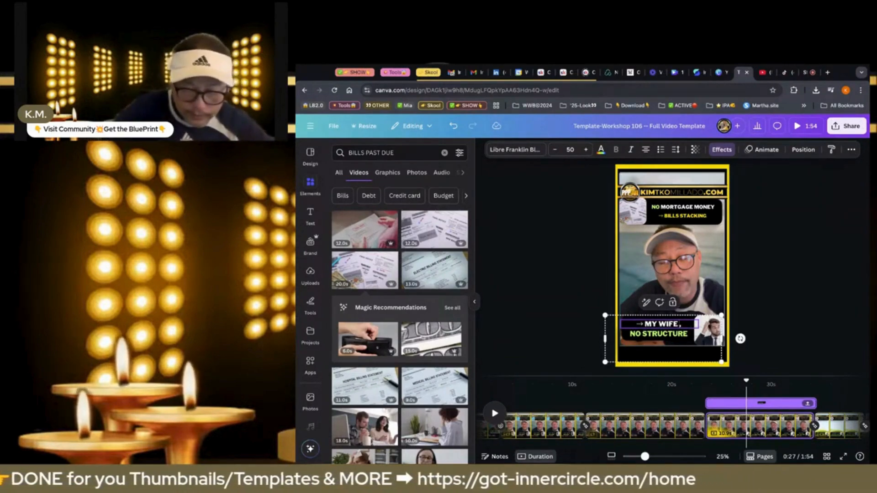
type("- NO SUP")
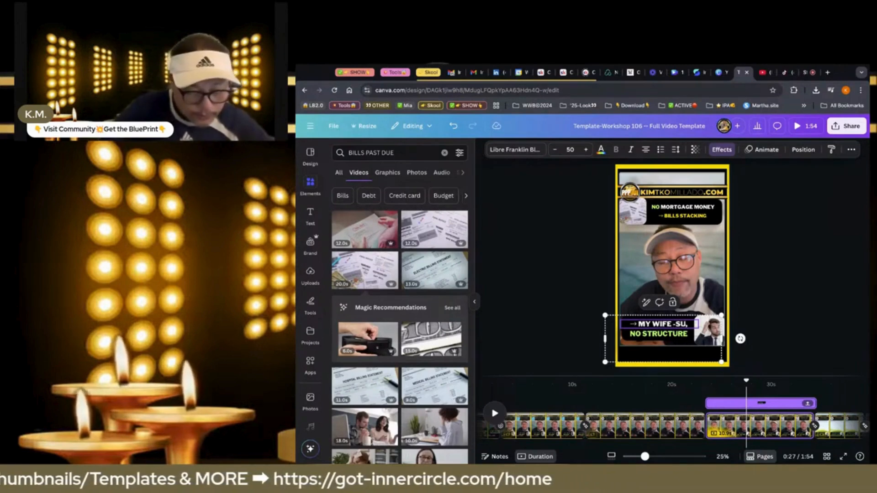
type("PORT")
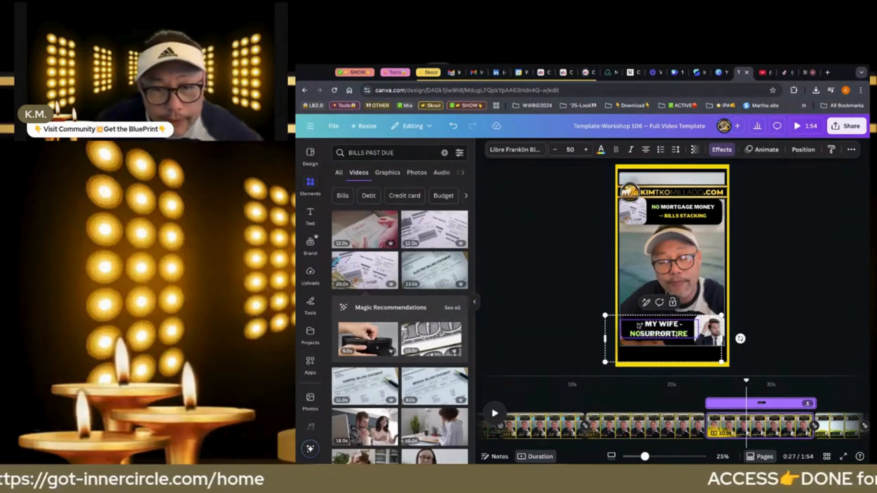
Reduce the font size of the "MY WIFE -SUPPORT" caption line to 42 so it fits on one line
left_click(554, 151)
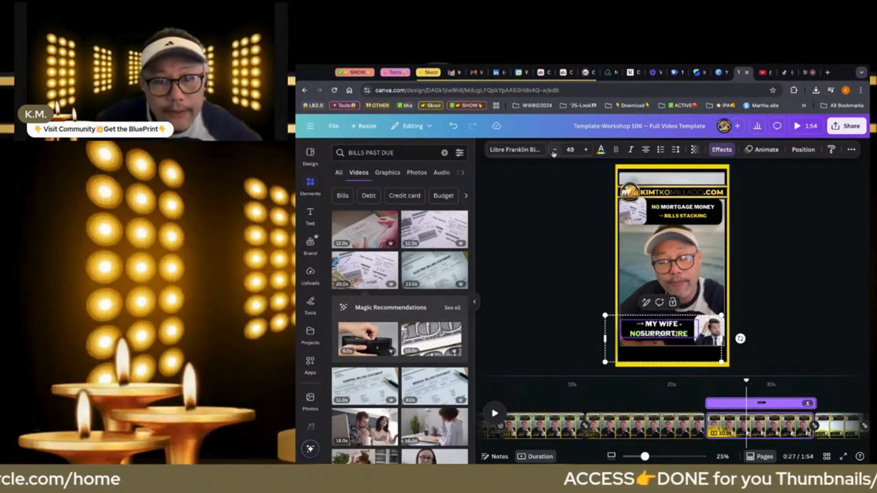
left_click(554, 151)
left_click(554, 150)
left_click(554, 151)
left_click(554, 151)
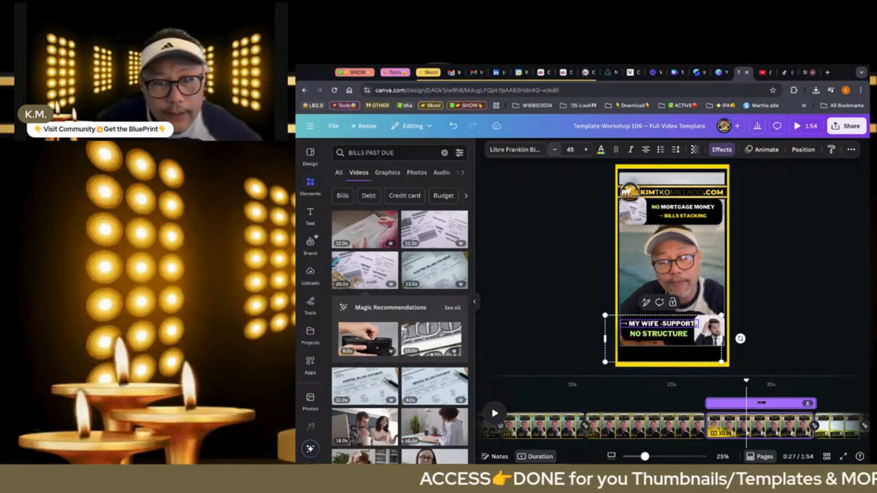
left_click(554, 150)
left_click(554, 149)
left_click(554, 149)
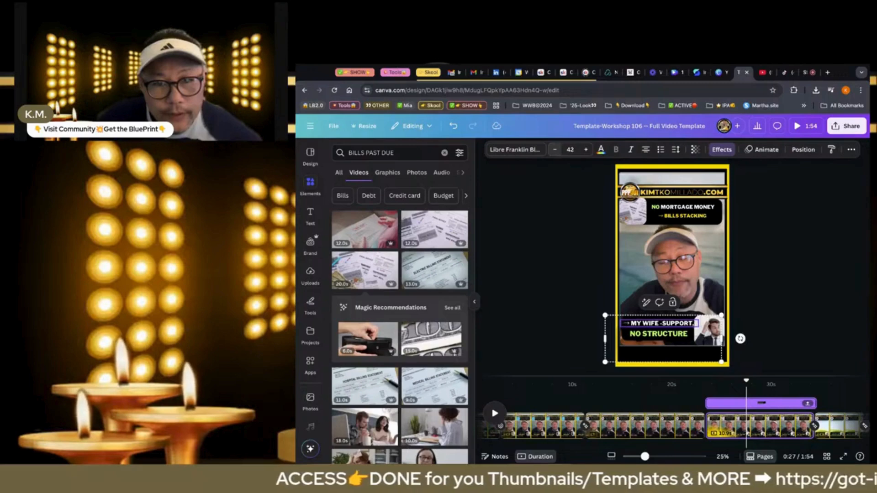
Colour the word "SUPPORT" in the fourth page's lower caption light green from the document colours
left_click(561, 218)
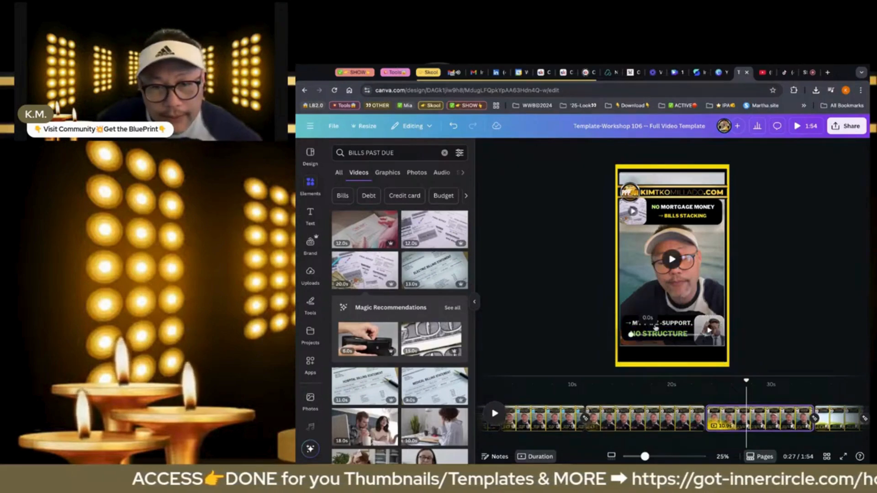
left_click(678, 326)
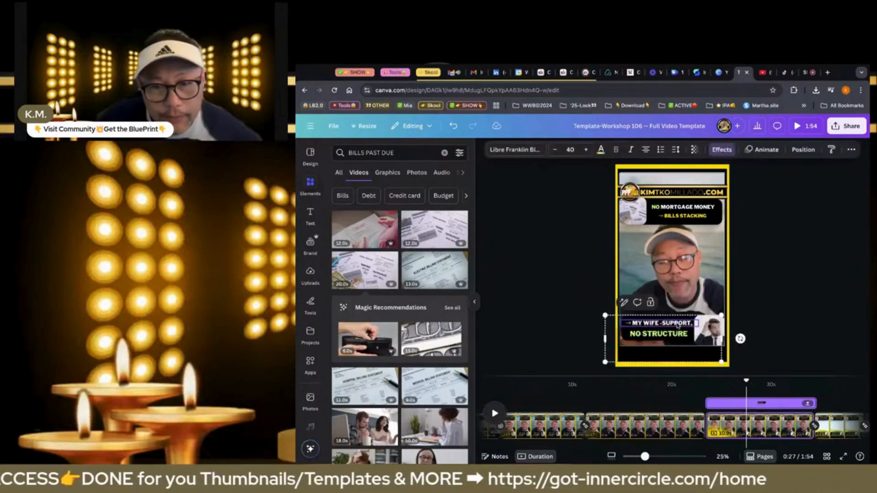
left_click(601, 149)
left_click(388, 212)
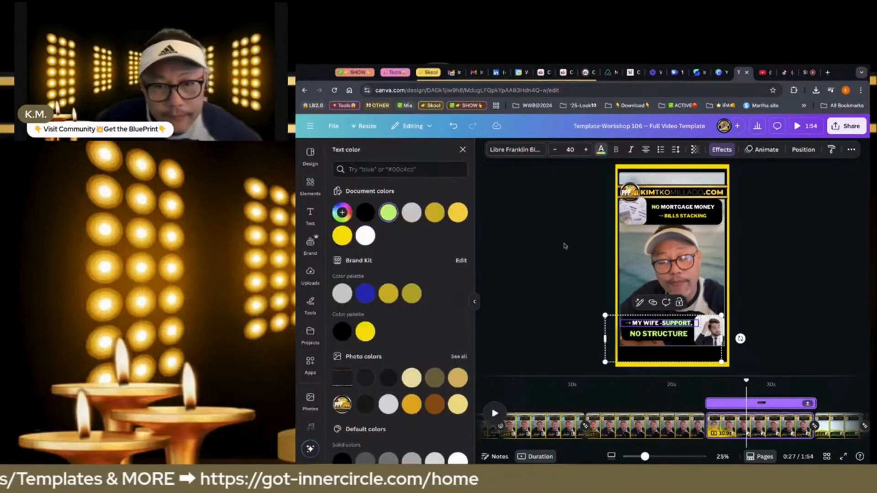
left_click(564, 246)
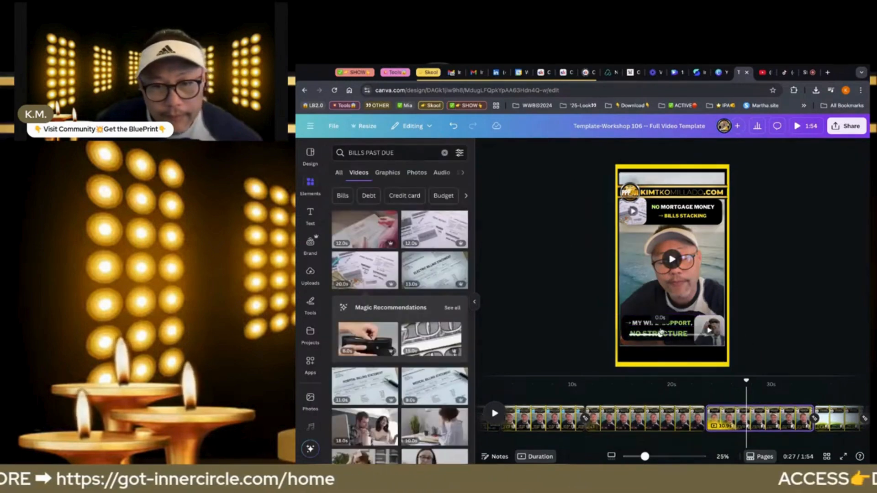
Replace "NO STRUCTURE" in the fourth page's lower caption with "STRONG ON THE OUTSIDE"
left_click(671, 323)
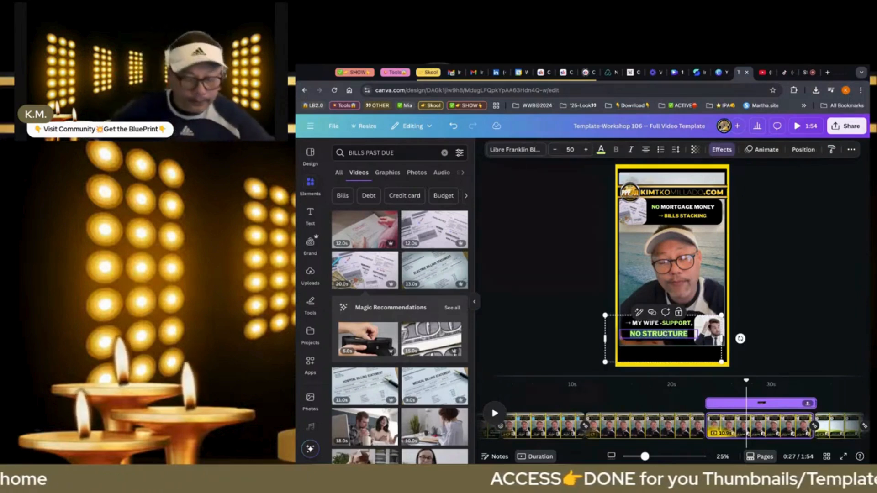
type("STRONG")
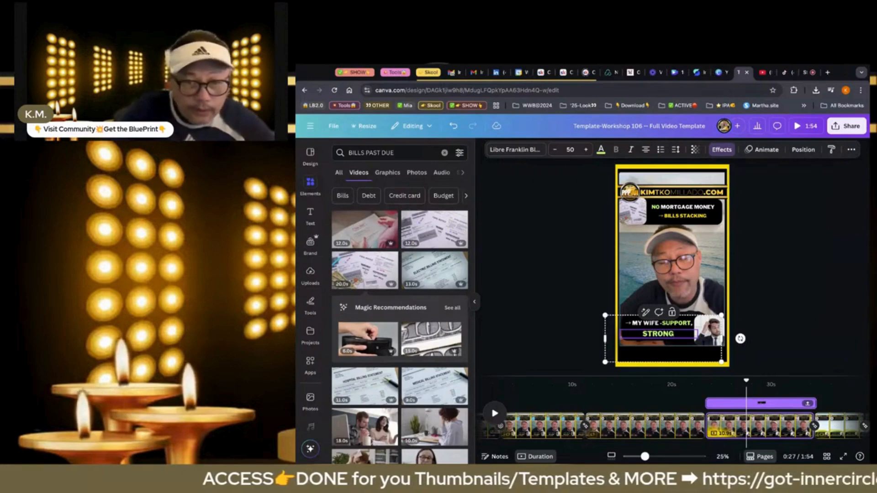
type(" ON")
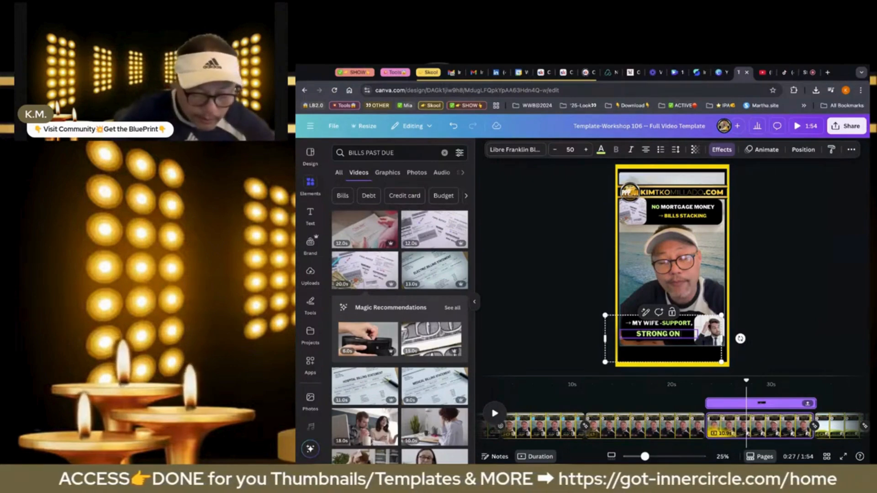
type(" THE")
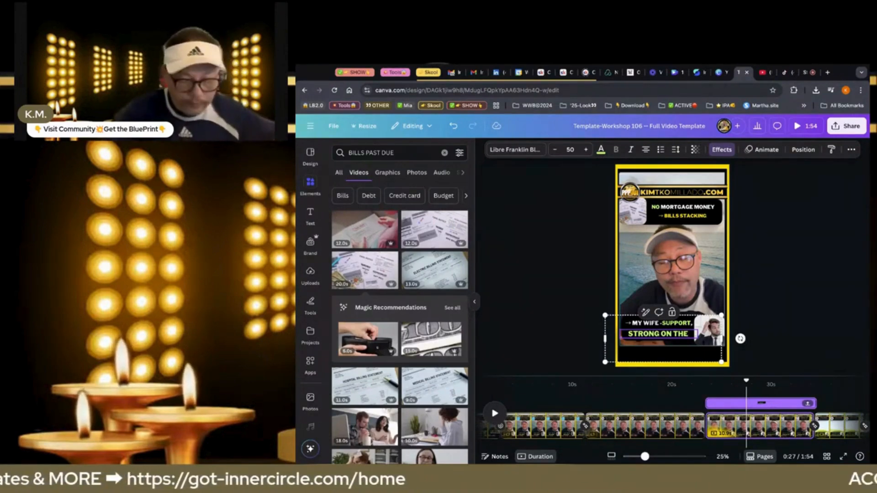
type("OUTSIDE")
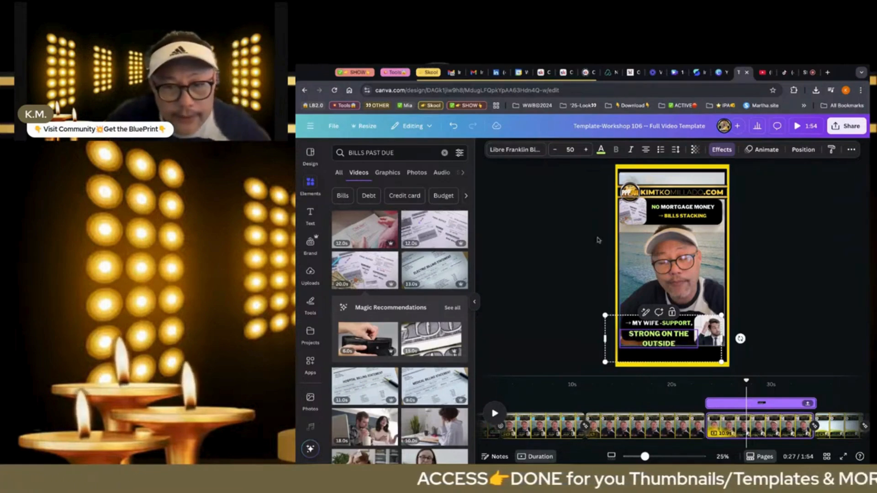
Reduce the font size of the "STRONG ON THE OUTSIDE" caption line to 35 so it fits on one line
left_click(554, 149)
left_click(554, 149)
left_click(554, 149)
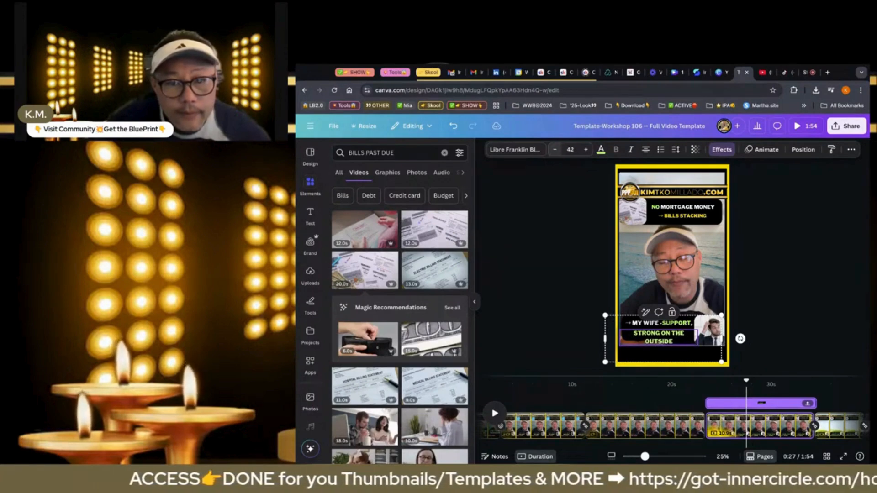
left_click(555, 150)
left_click(555, 150)
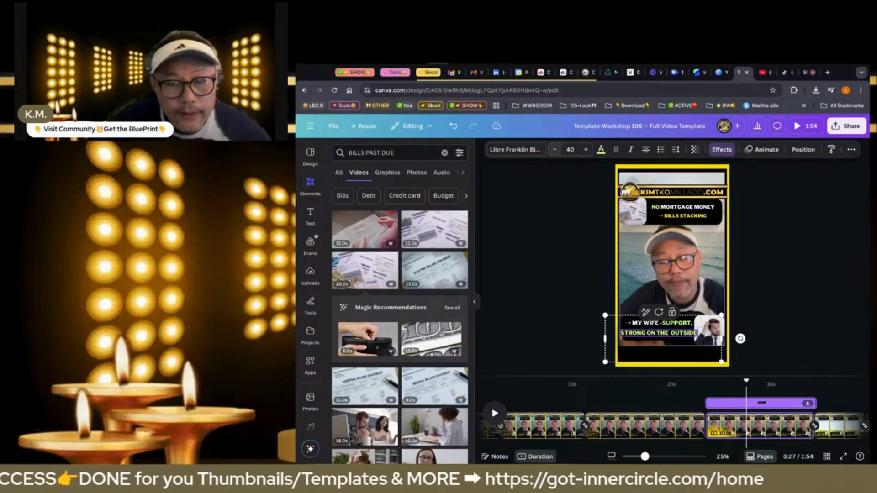
left_click(554, 149)
left_click(555, 149)
left_click(555, 149)
left_click(554, 149)
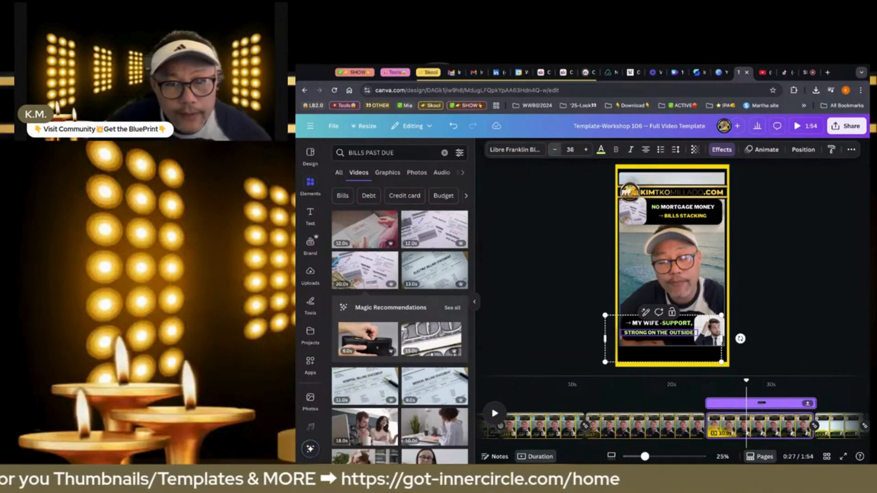
left_click(555, 149)
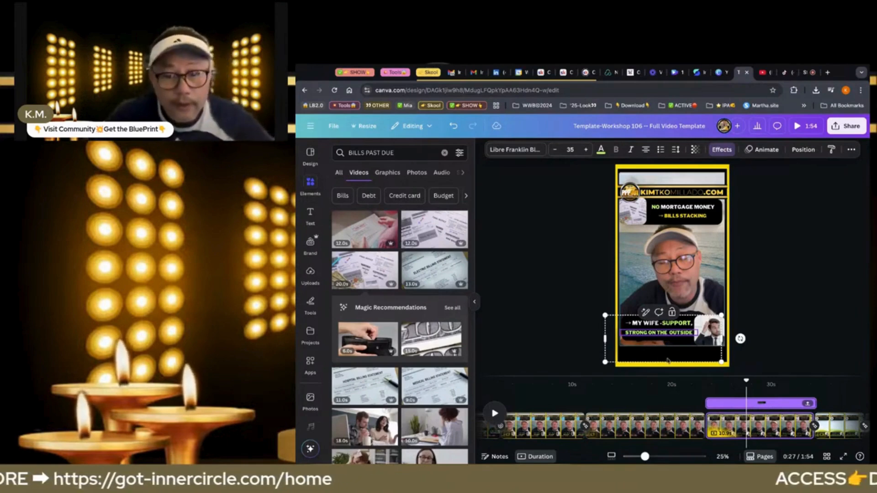
left_click(583, 352)
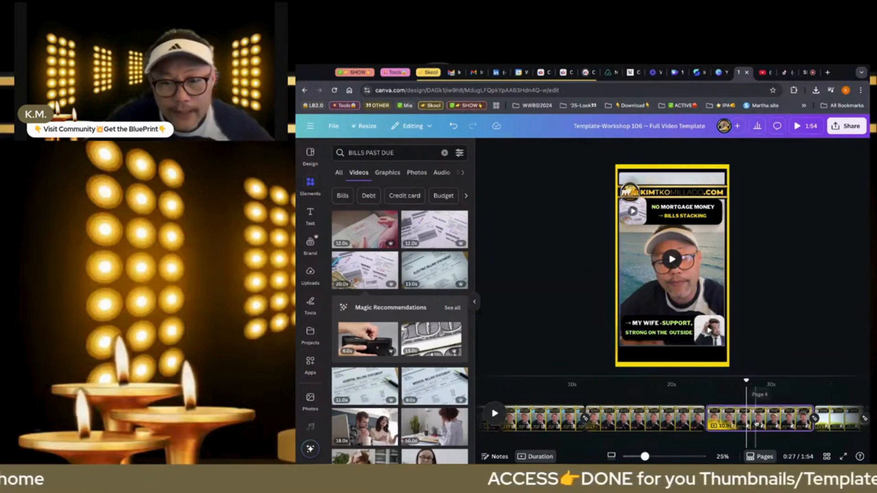
Duplicate the fifth template page and delete the blank white page before the talking-head footage
left_click(756, 423)
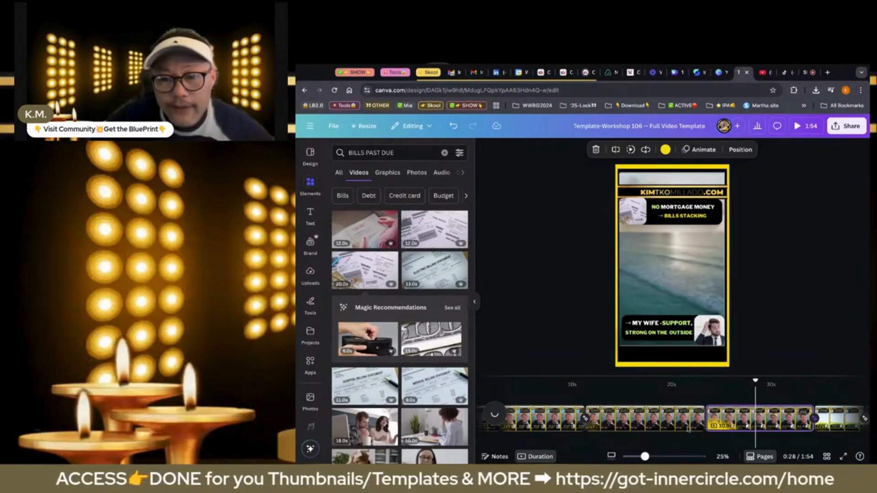
left_click(660, 424)
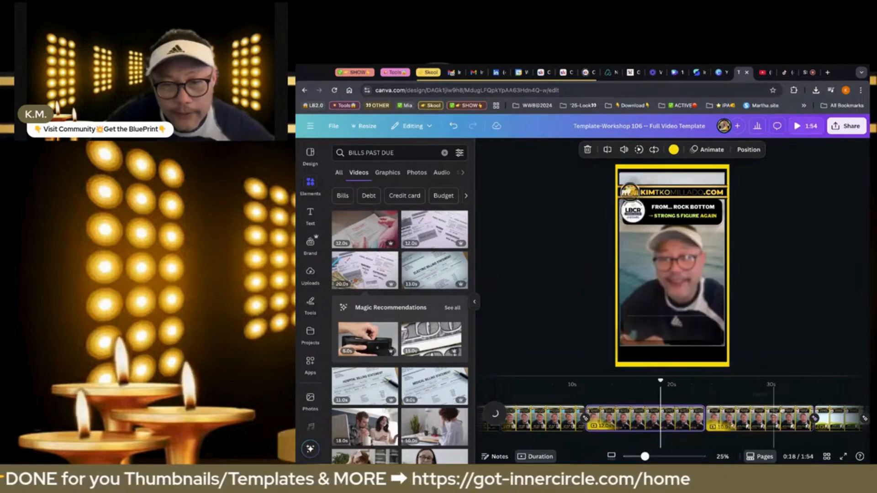
left_click(773, 418)
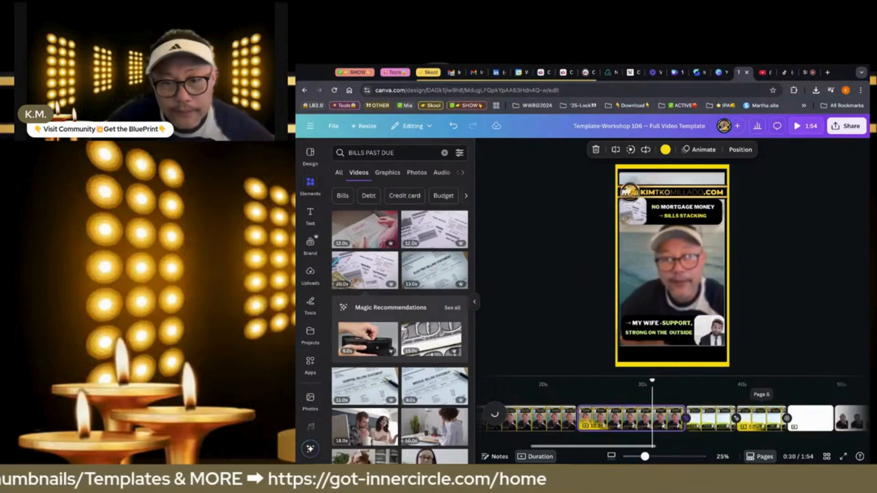
right_click(653, 418)
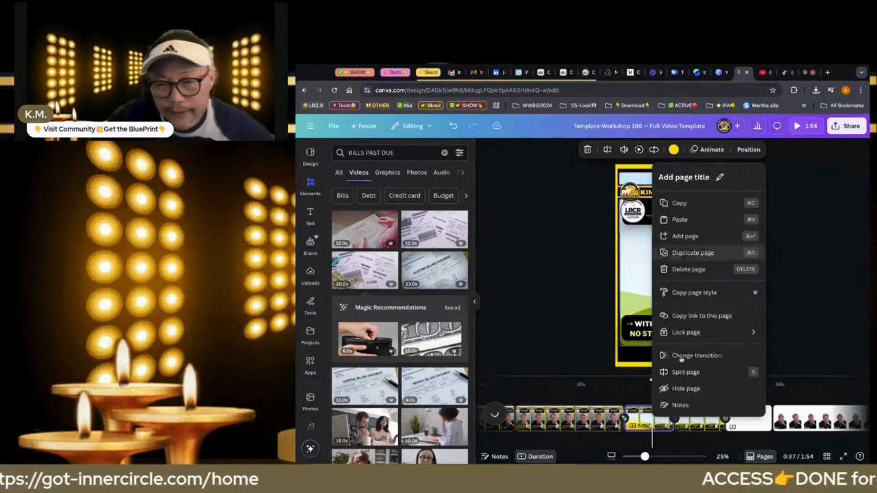
scroll(689, 421, "right", 2)
left_click(689, 421)
key("Delete")
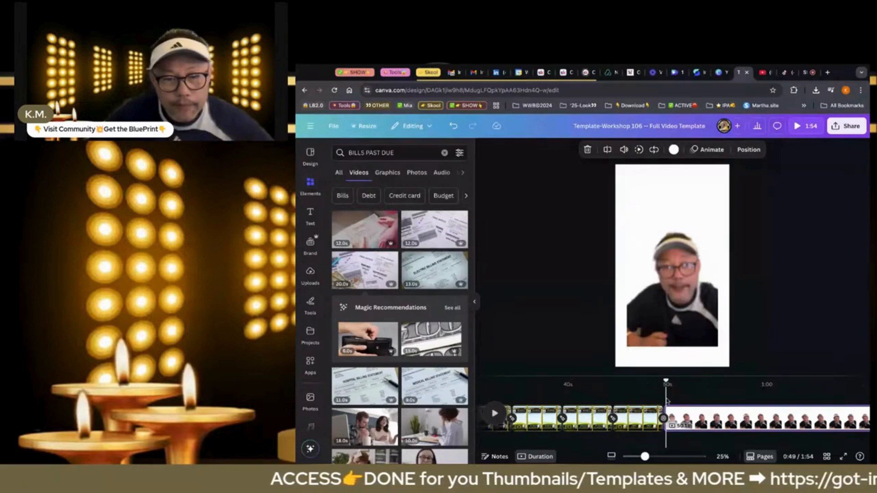
Play the remaining talking-head footage and split its page at 1:06
left_click(494, 413)
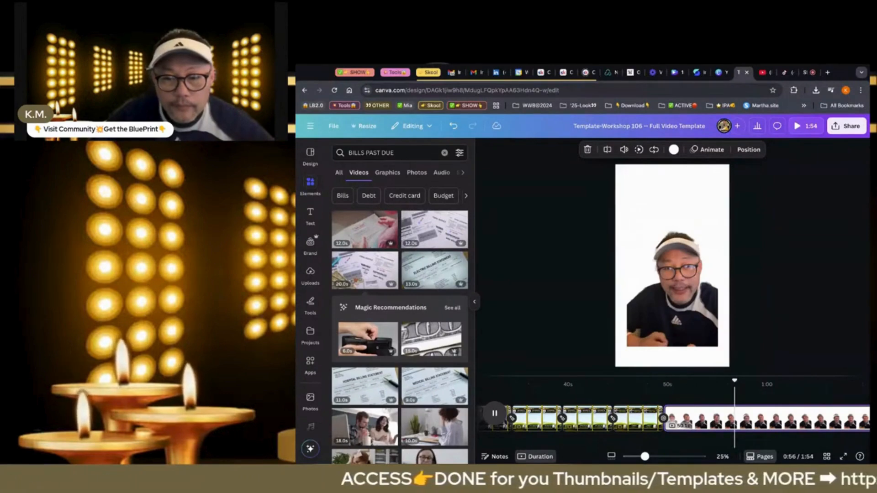
key("space")
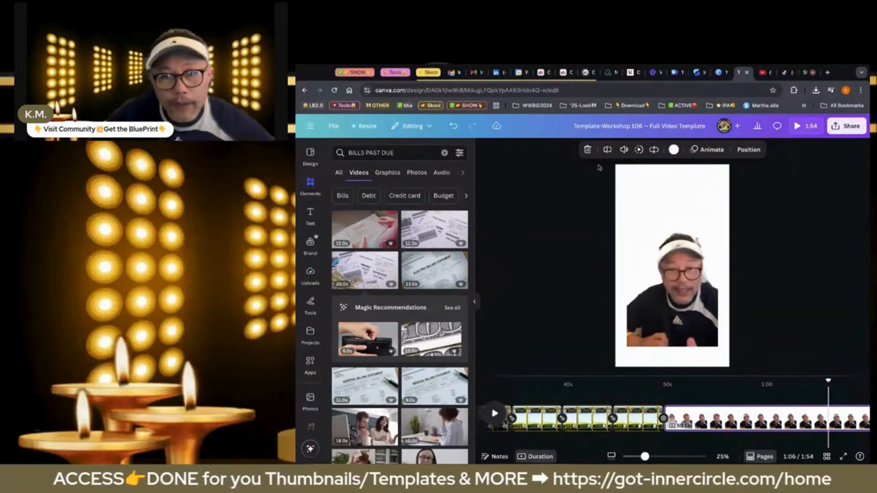
left_click(607, 153)
left_click(606, 153)
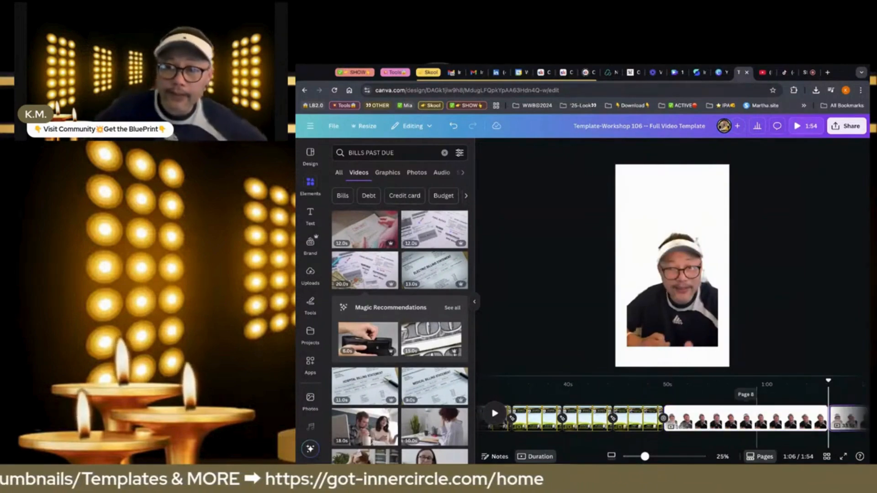
Cut the talking-head clip from the split-off page, paste it onto the fifth page and place it in the large frame
left_click(672, 338)
key("Delete")
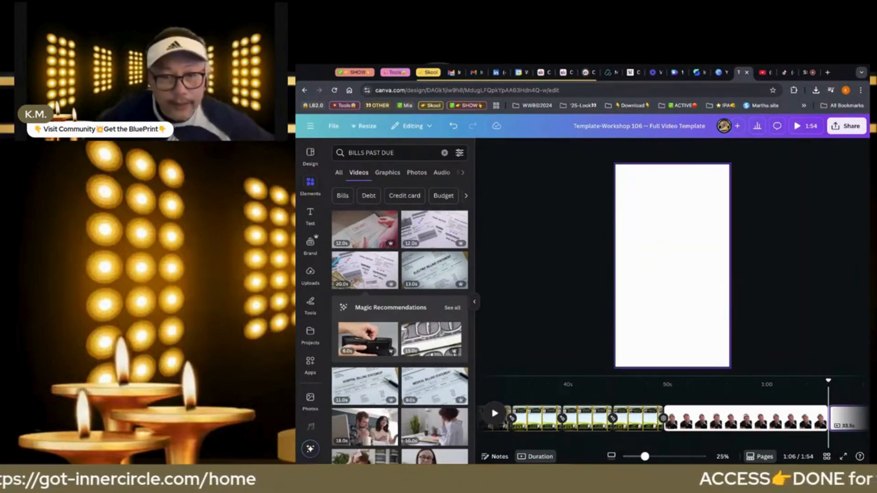
scroll(582, 419, "left", 2)
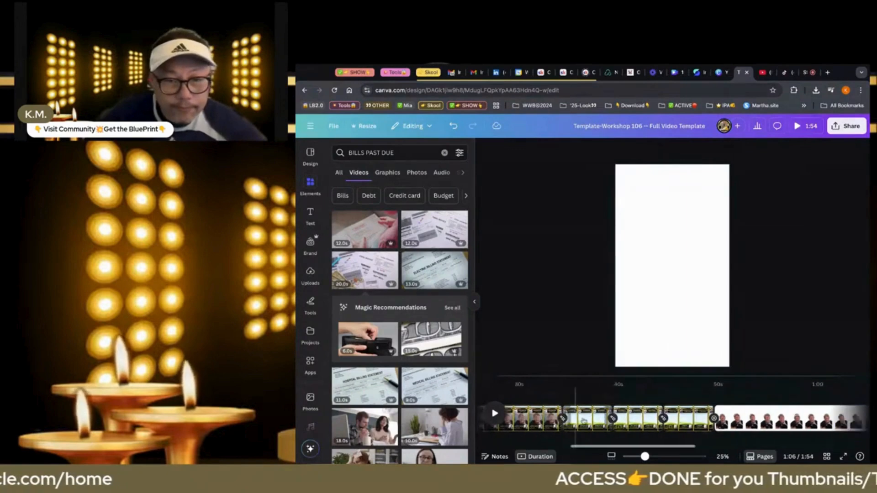
left_click(583, 420)
left_click(653, 308)
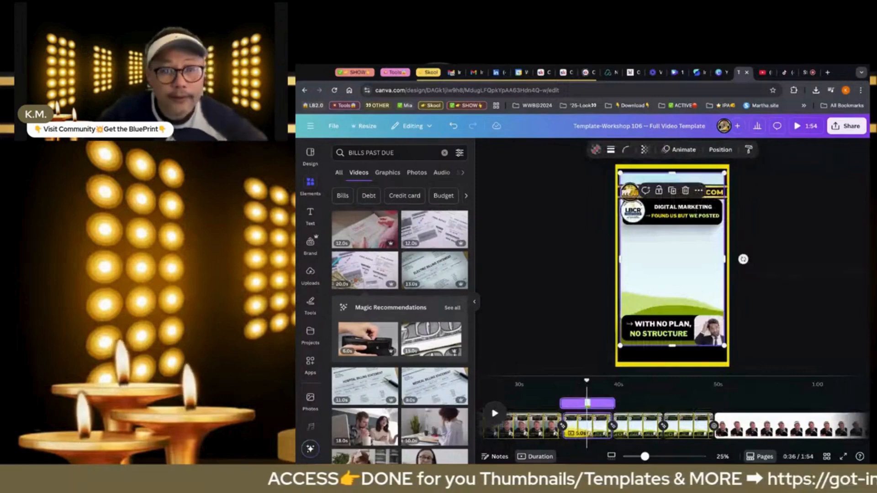
key("super+v")
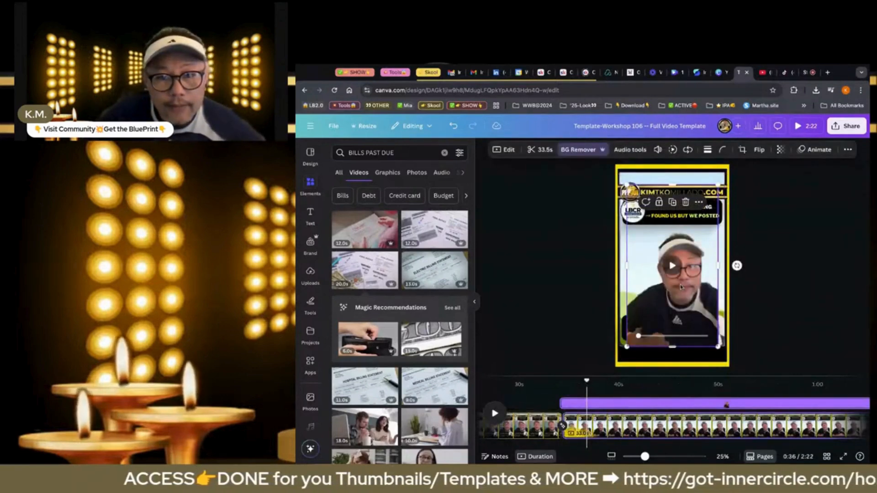
left_click_drag(680, 287, 680, 287)
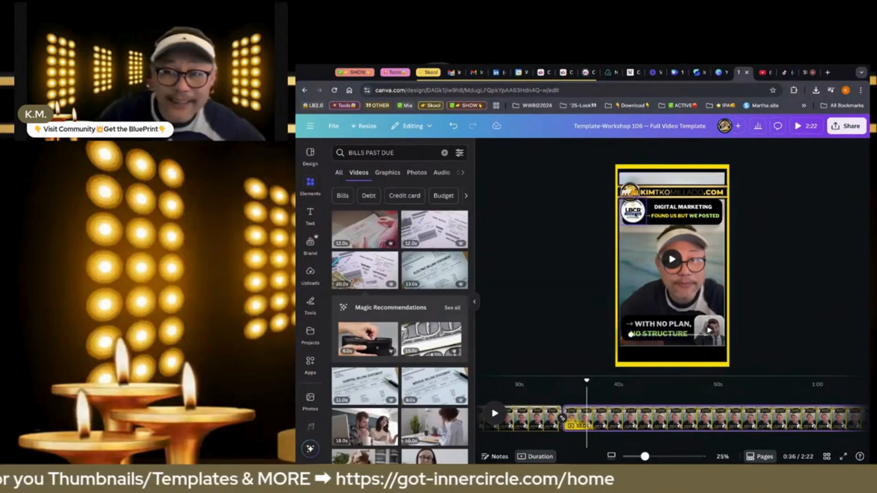
Replace "WITH NO PLAN" in the fifth page's lower caption with "100% PROFIT", keeping the arrow and comma
left_click(684, 212)
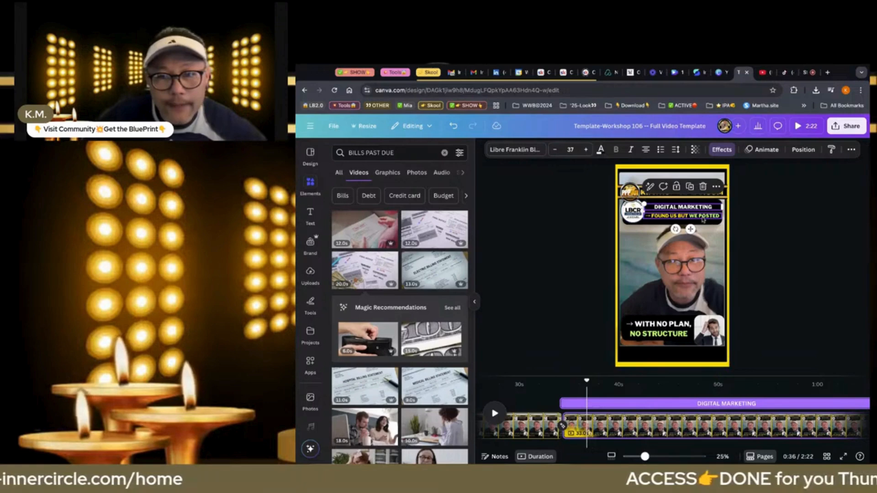
left_click(672, 330)
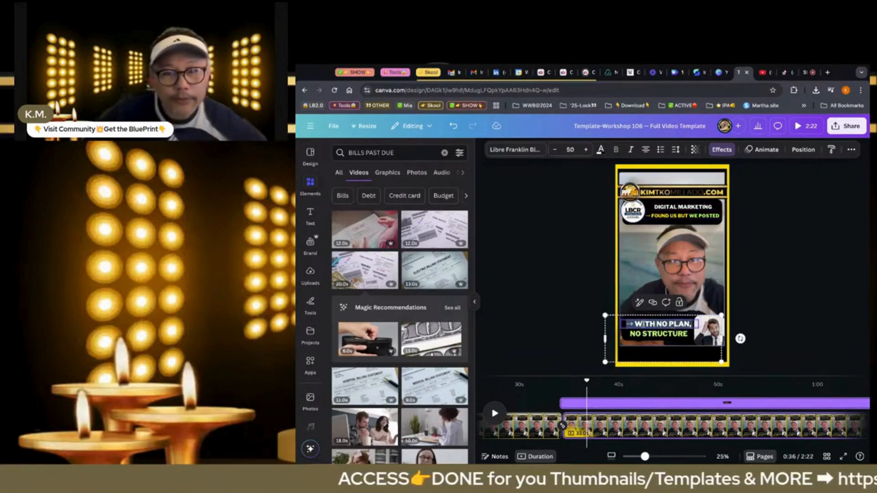
left_click_drag(635, 324, 684, 324)
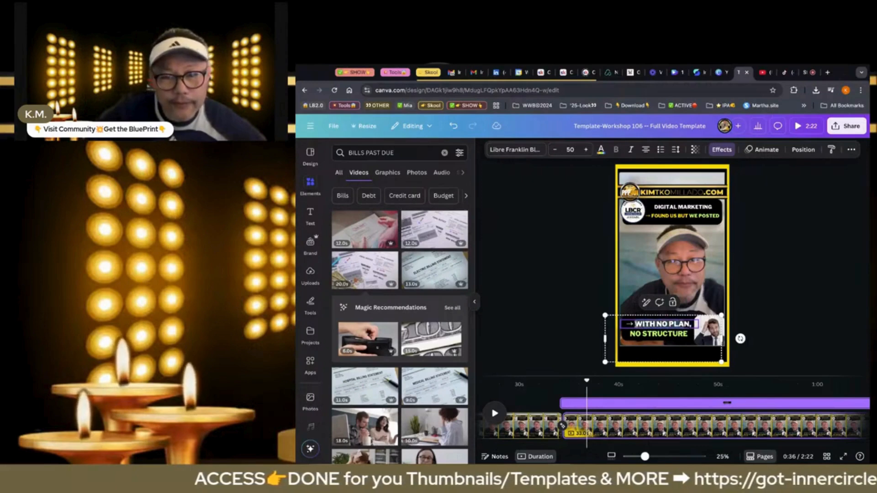
type("10")
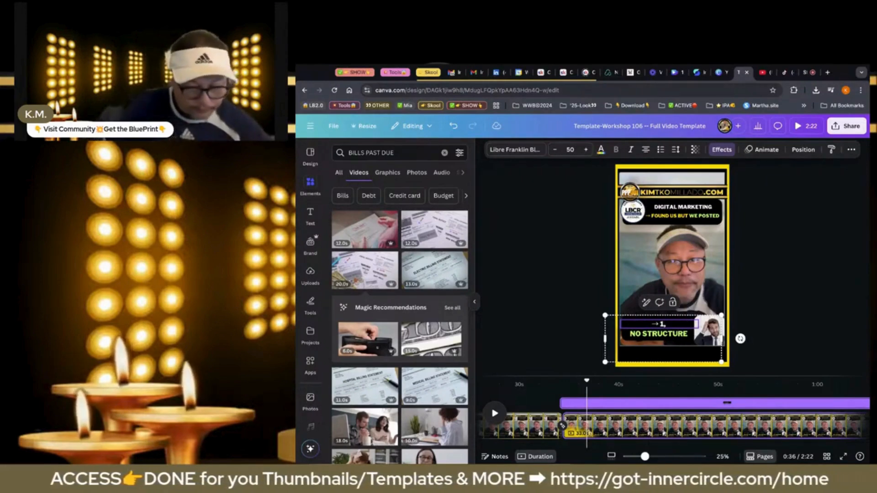
type("0% PROFIT")
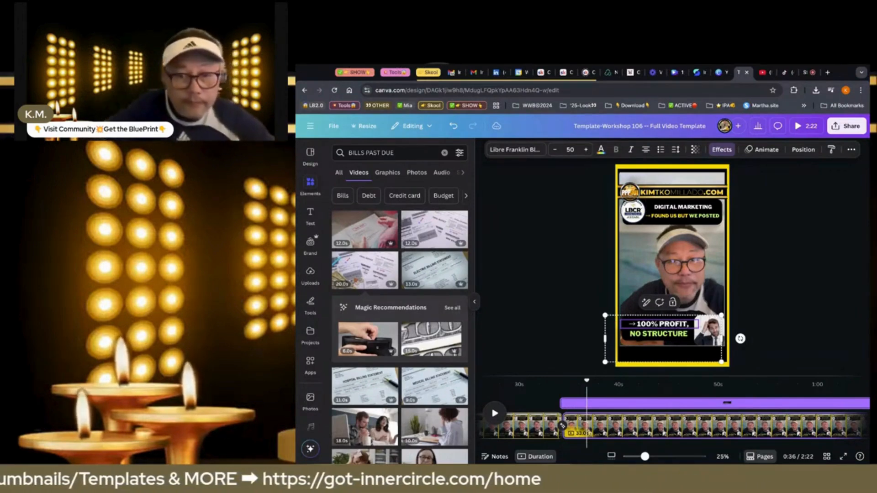
Replace "NO STRUCTURE" in the fifth page's lower caption with "ON PRODUCTS I DIDN'T CREATE"
left_click(666, 335)
left_click(665, 335)
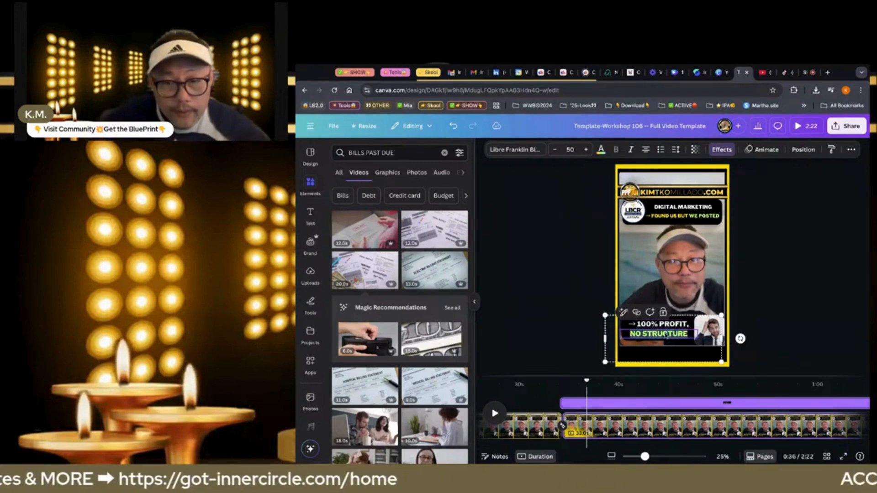
type("O")
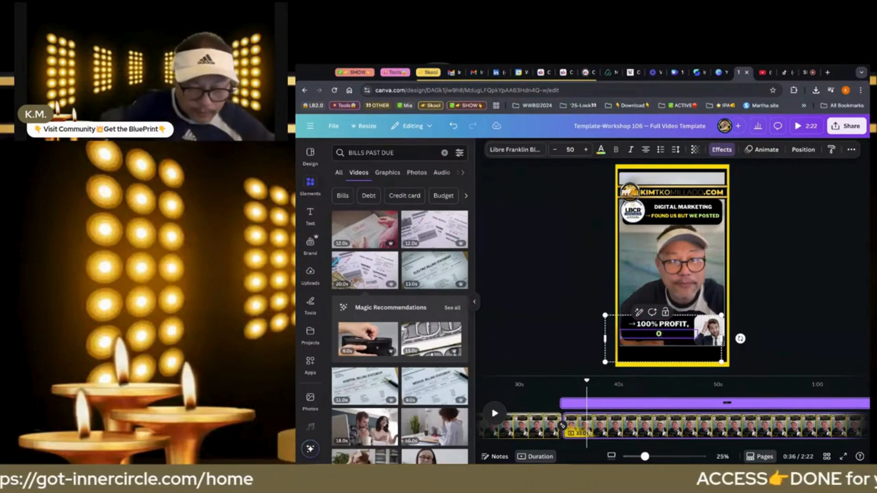
type("N PROD")
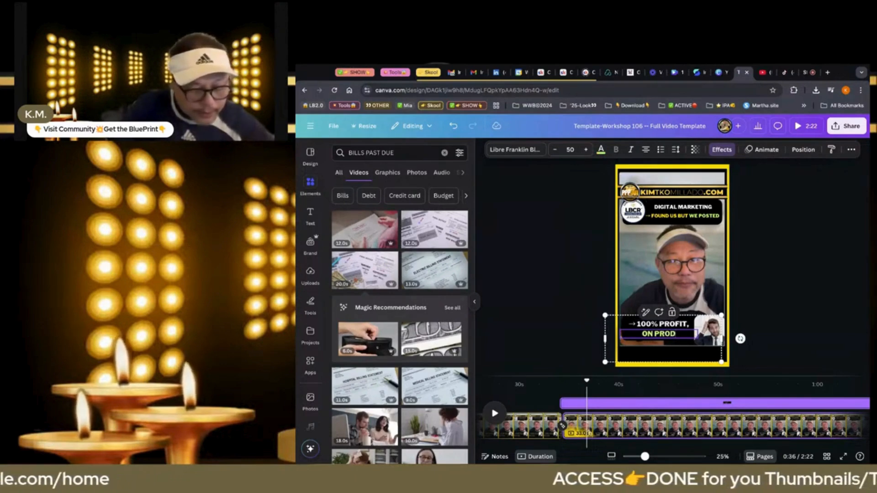
type("UCTS")
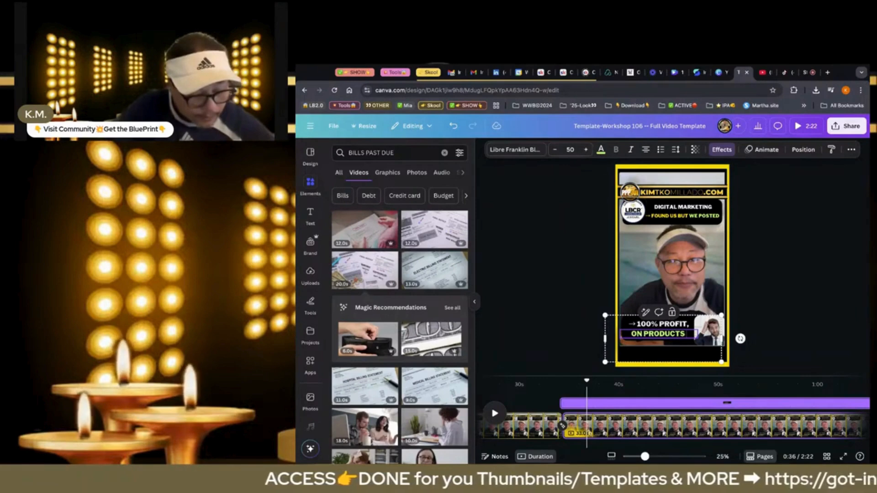
type(" I")
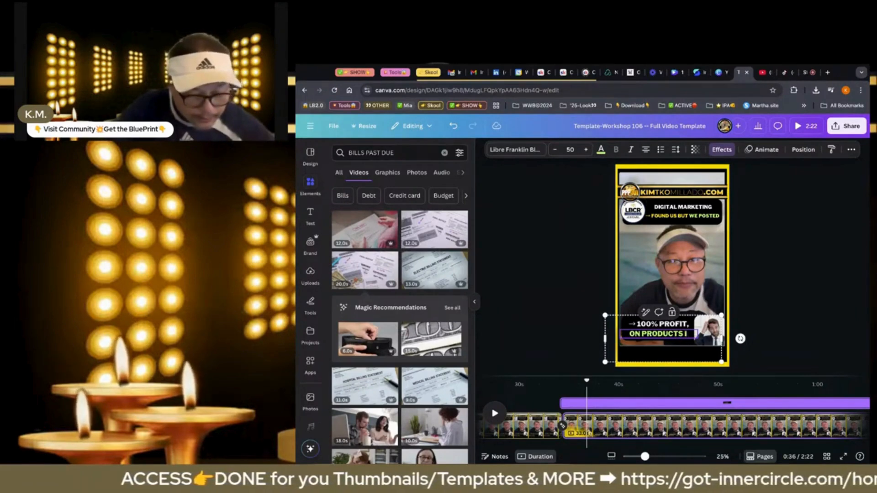
type(" DIDN")
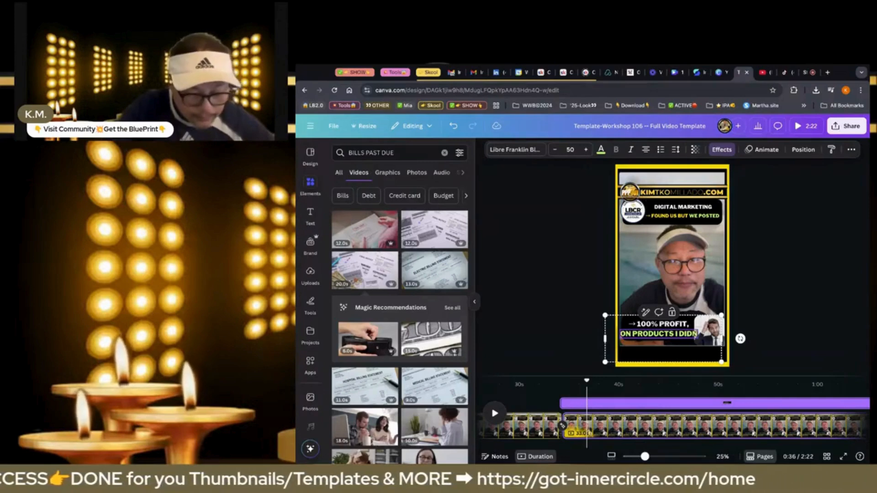
type("'T CREATE")
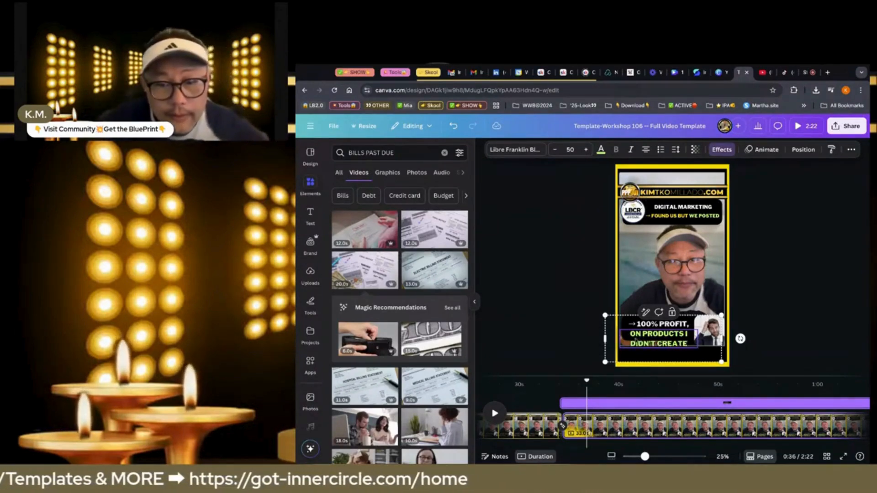
left_click(570, 330)
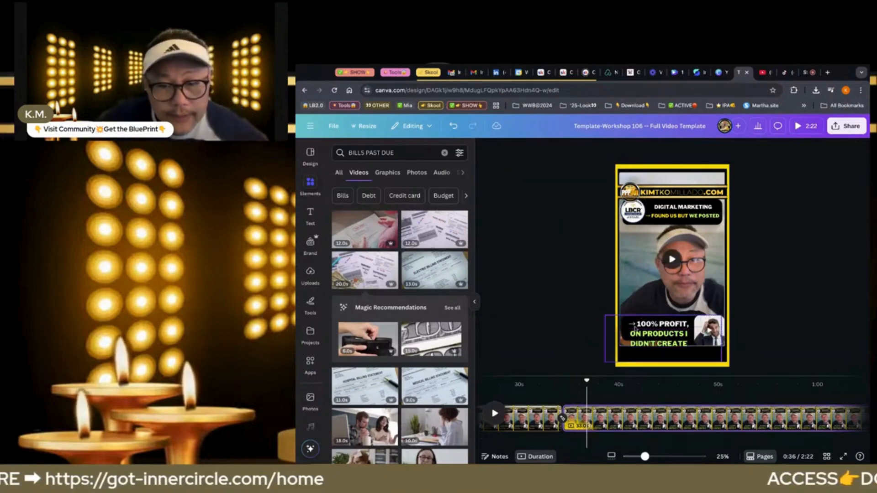
Ungroup the fifth page's lower caption and move both text lines up so the three rows fit inside the black banner
left_click(668, 323)
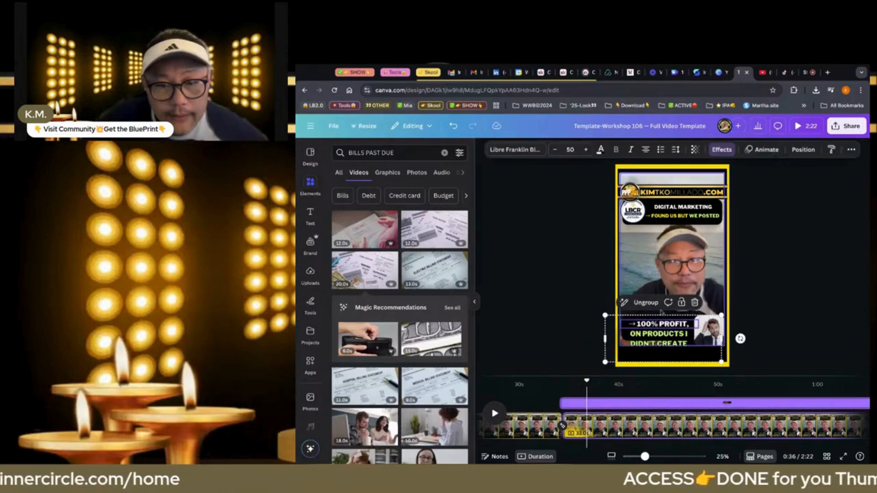
left_click(573, 318)
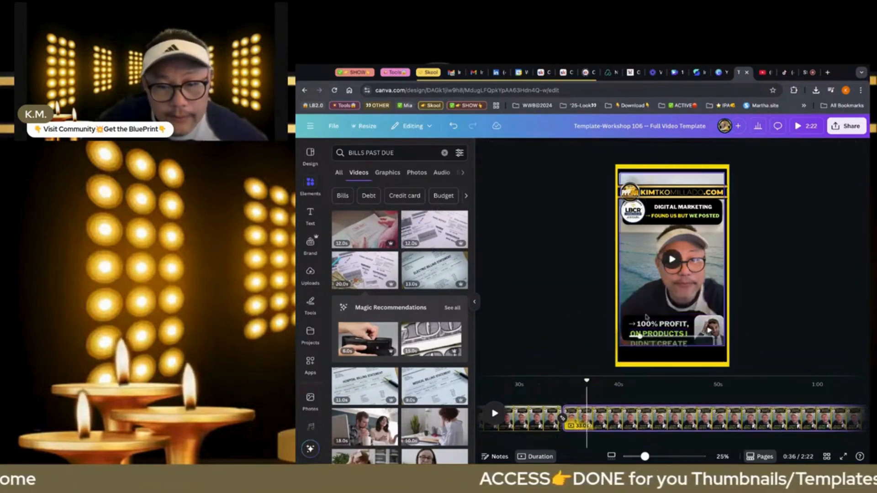
left_click(648, 325)
left_click_drag(648, 325, 648, 316)
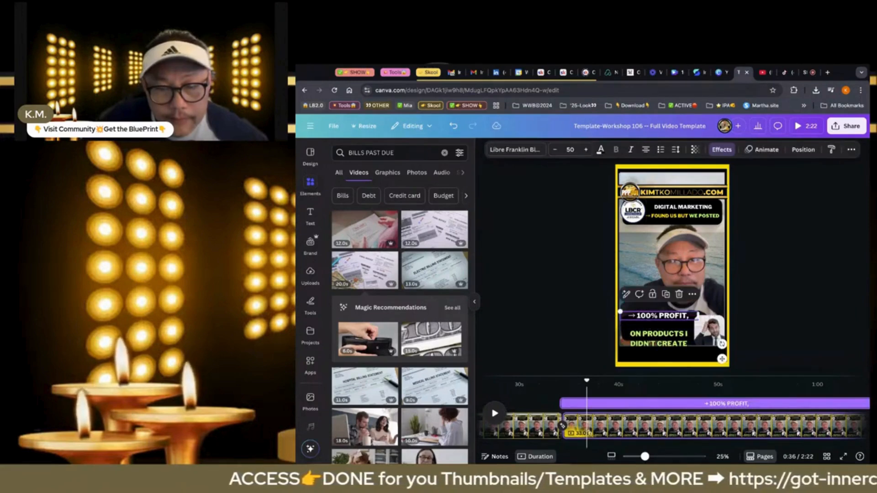
left_click(652, 346)
left_click_drag(652, 347, 652, 340)
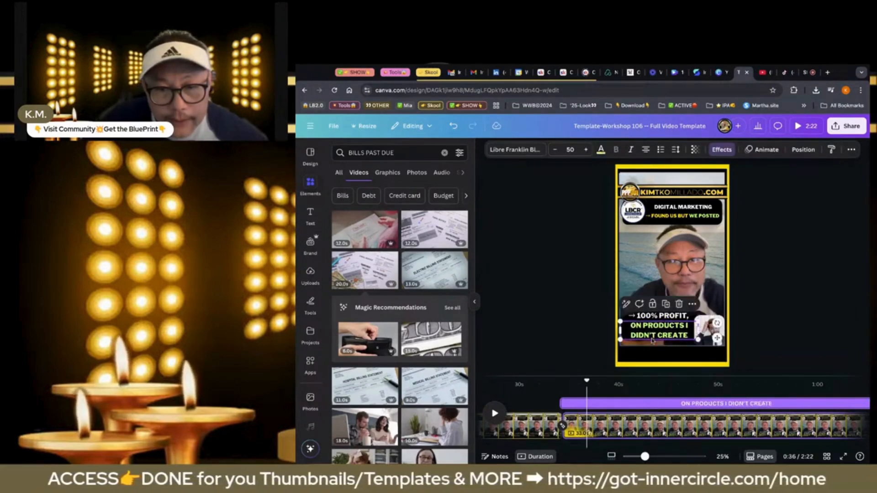
left_click(568, 326)
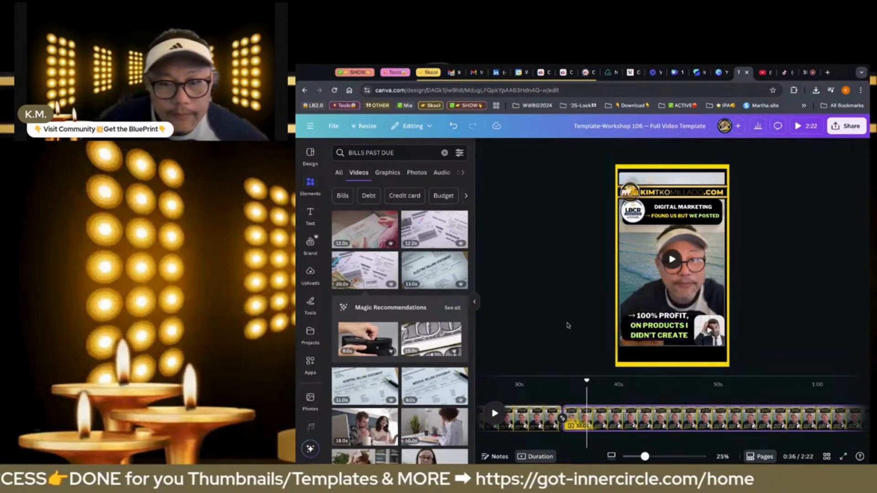
Color the "100% PROFIT," text in the lower caption yellow, leaving the arrow white
left_click(645, 320)
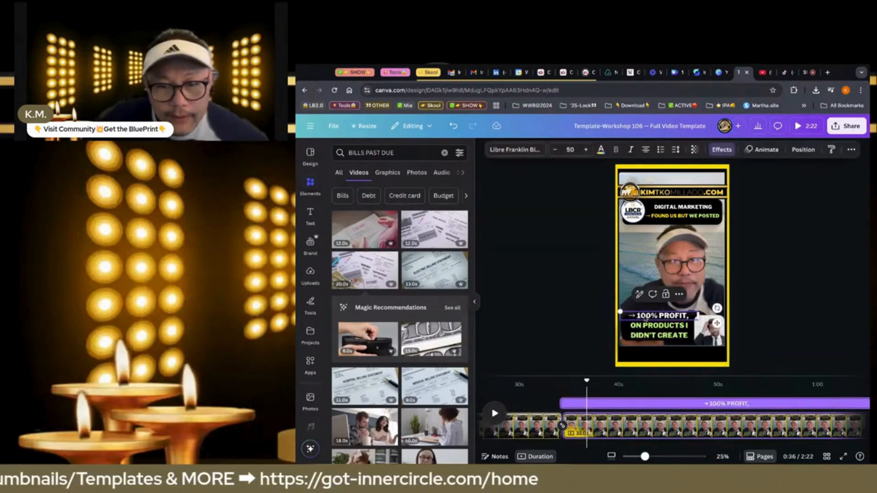
left_click_drag(637, 317, 687, 316)
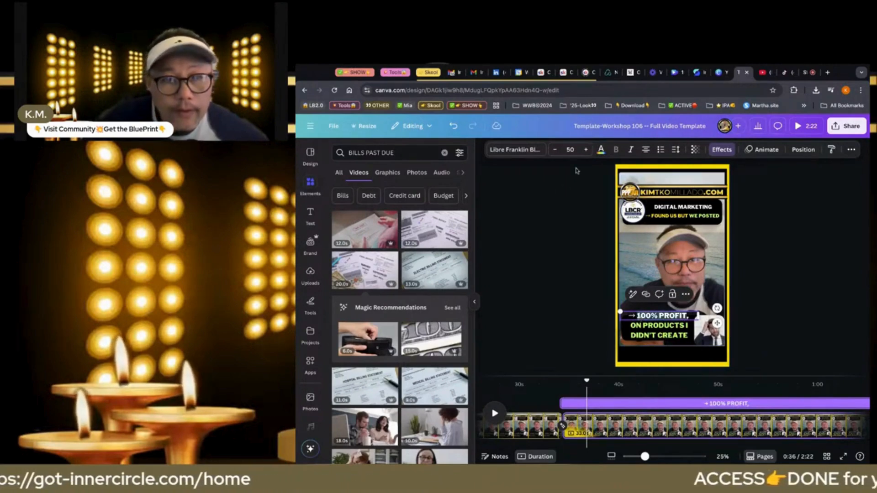
left_click(601, 149)
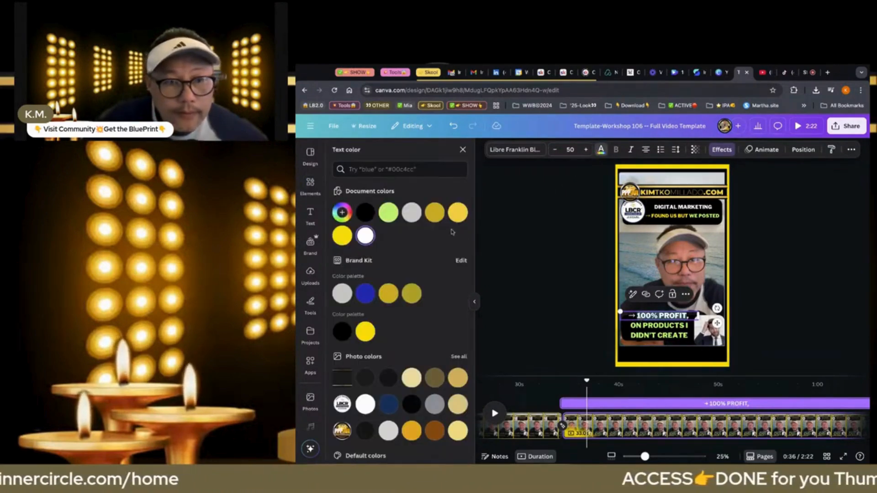
left_click(342, 236)
left_click(504, 246)
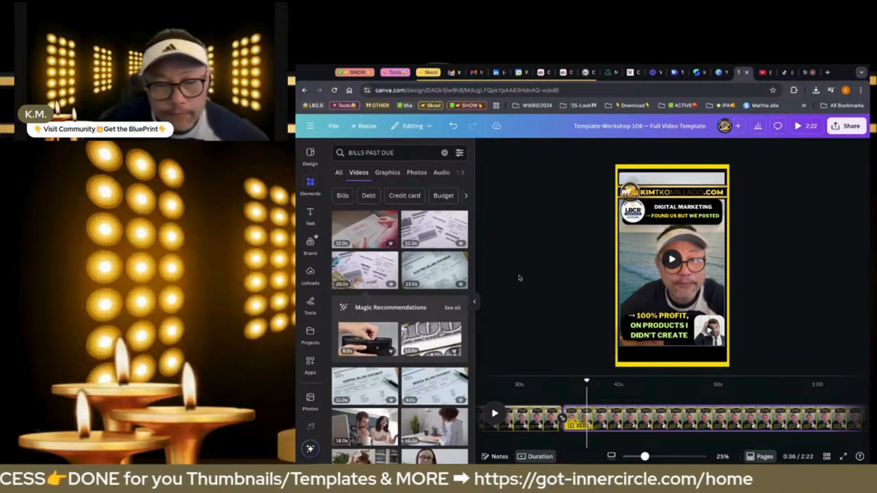
Search the element library for "B-ROLL CASH" and browse the video results for a suitable money clip
left_click(445, 153)
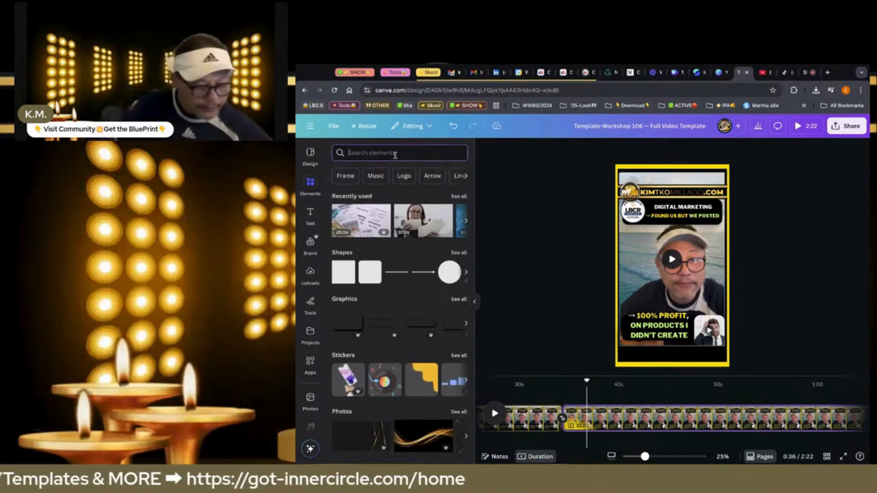
type("B")
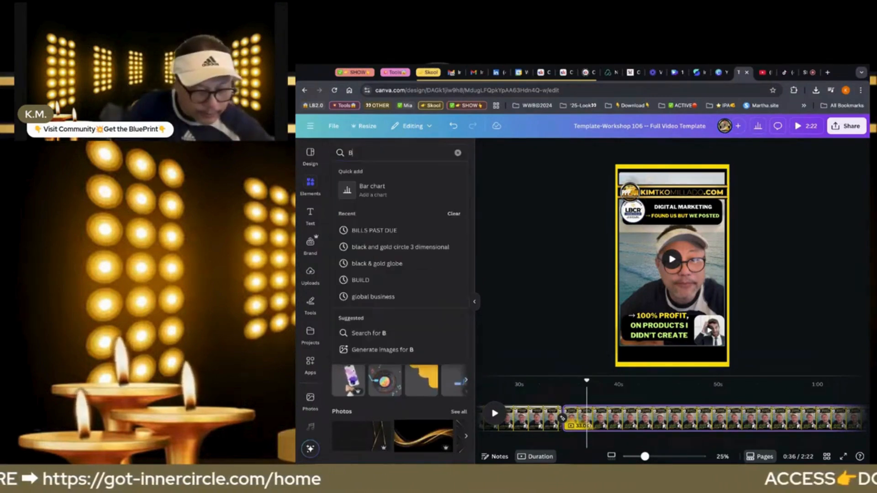
type("-ROLL")
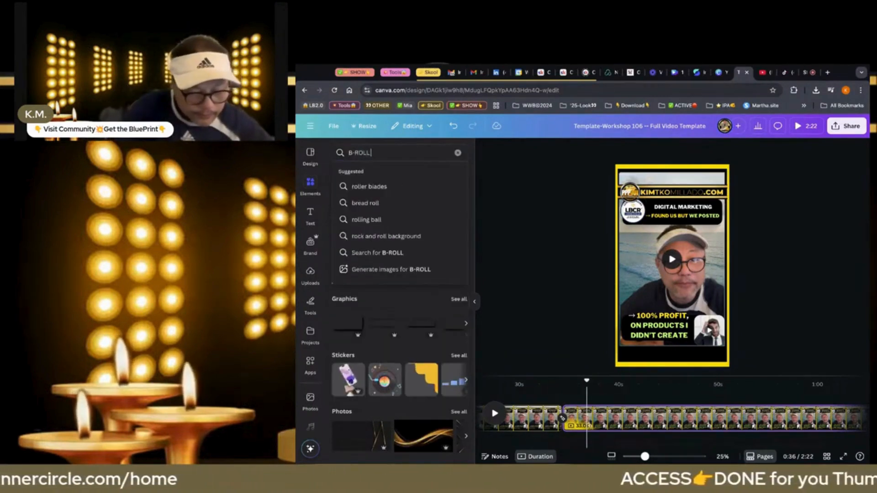
type(" CAS")
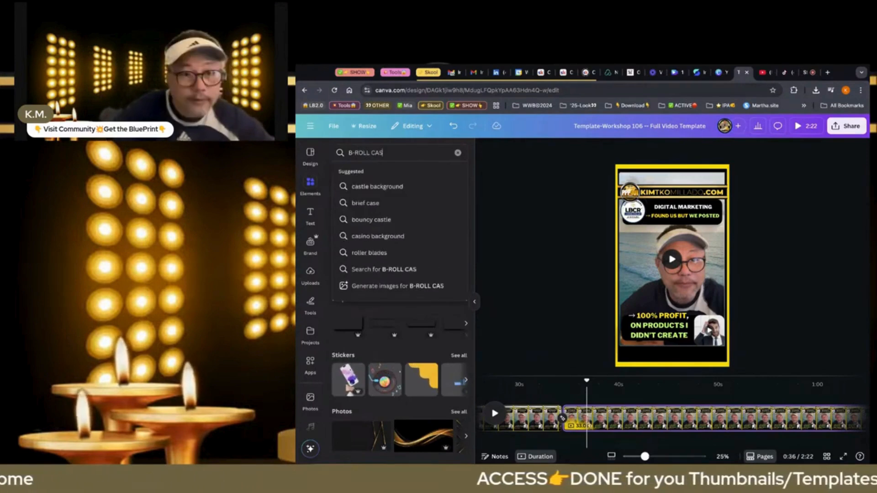
type("H")
key("Return")
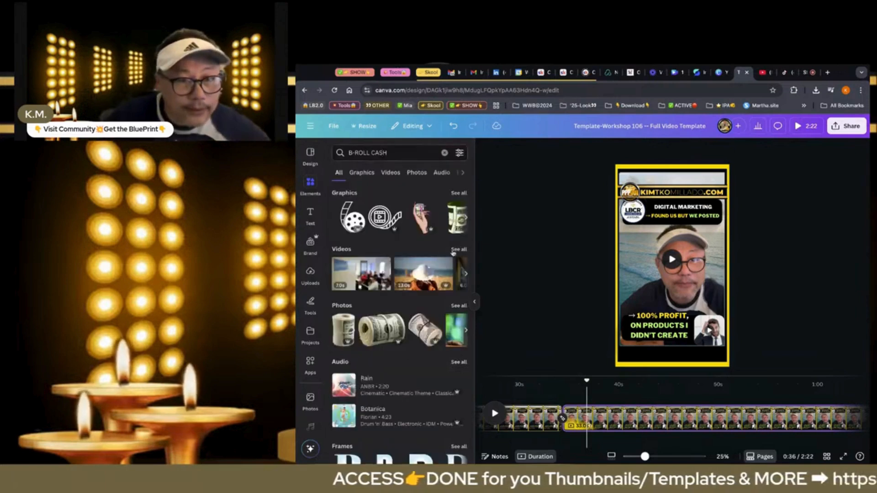
left_click(453, 252)
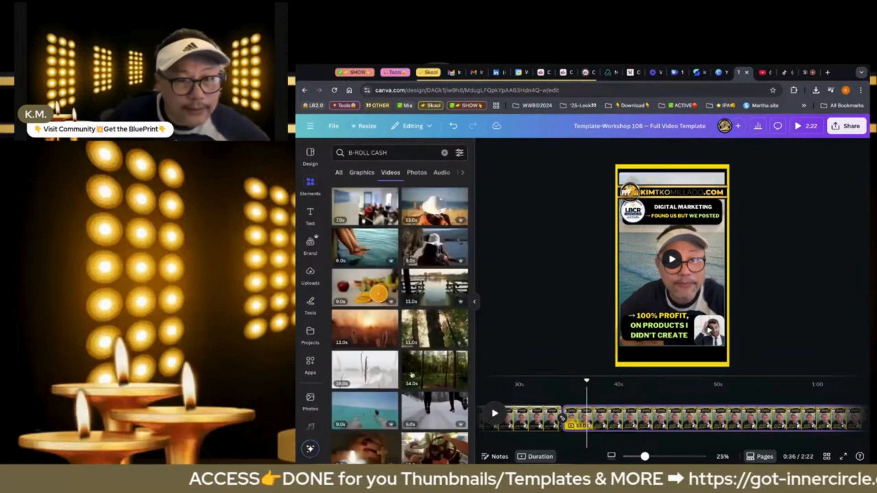
scroll(405, 381, "down", 2)
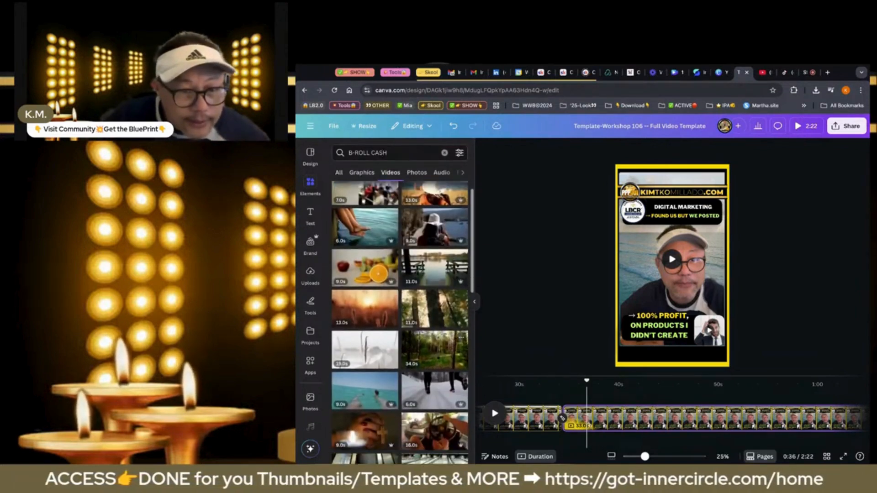
scroll(399, 310, "down", 5)
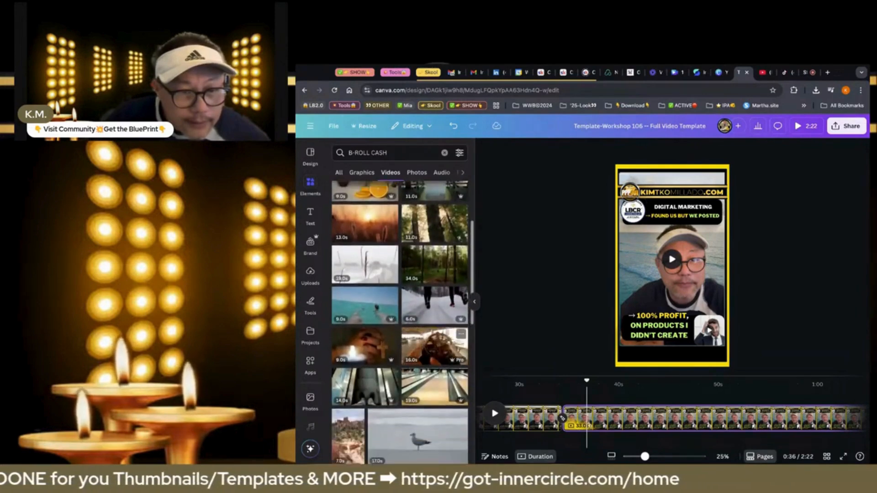
scroll(400, 311, "down", 4)
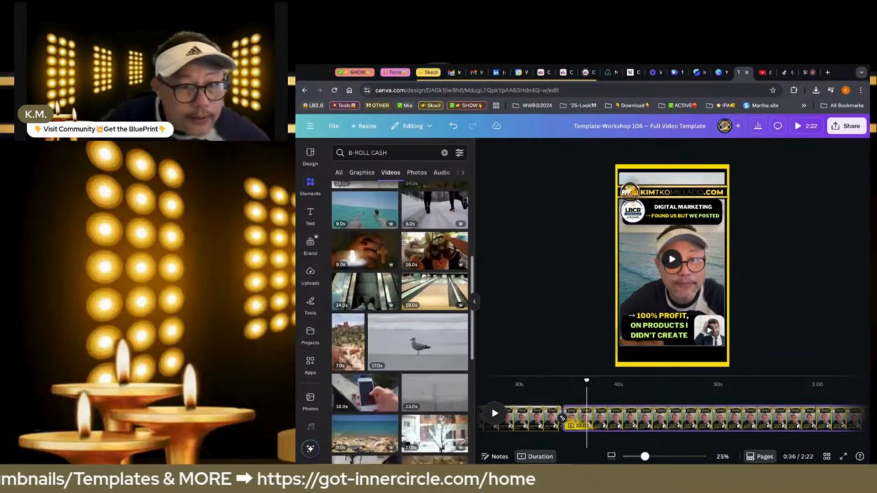
scroll(399, 310, "down", 6)
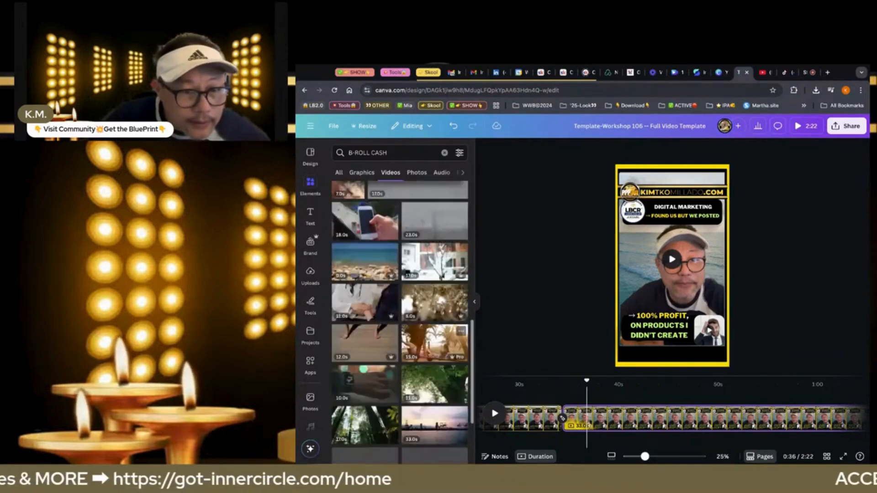
scroll(400, 311, "down", 1)
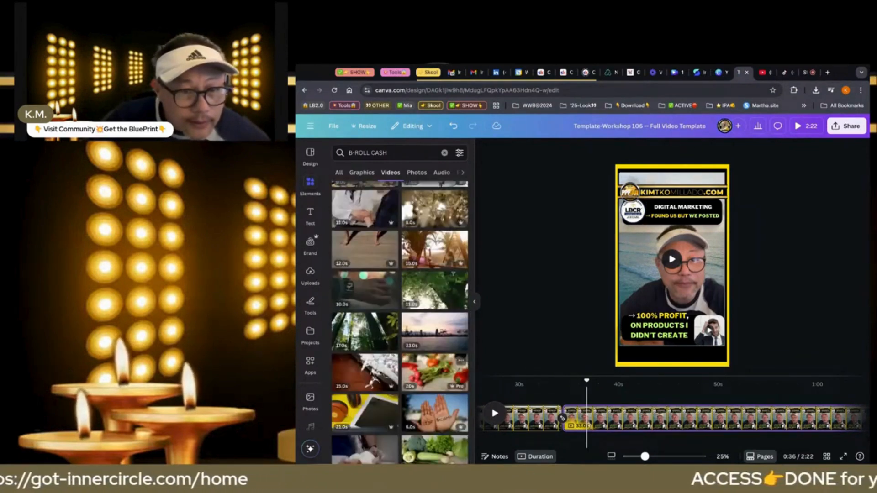
scroll(400, 311, "down", 7)
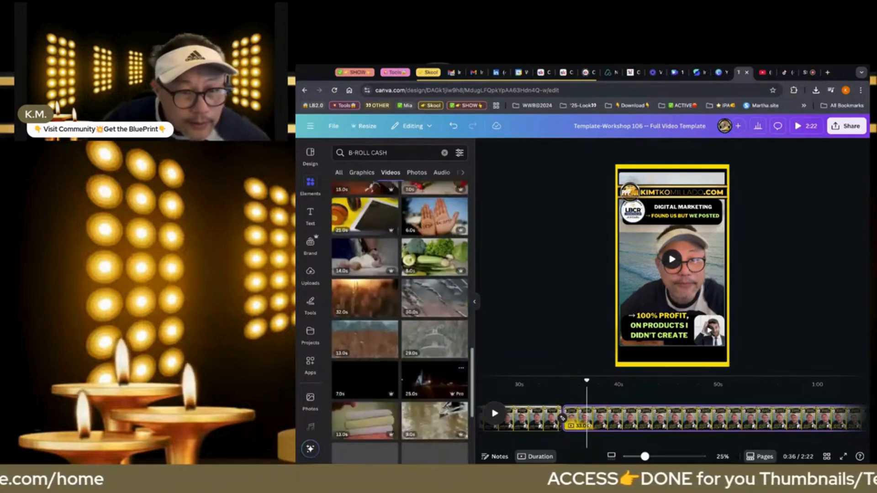
Shorten the video search to "CASH" and add a 25-second falling-dollar-bills clip to the fifth page
left_click(371, 153)
key("BackSpace")
key("BackSpace")
key("BackSpace")
key("BackSpace")
key("BackSpace")
key("BackSpace")
key("BackSpace")
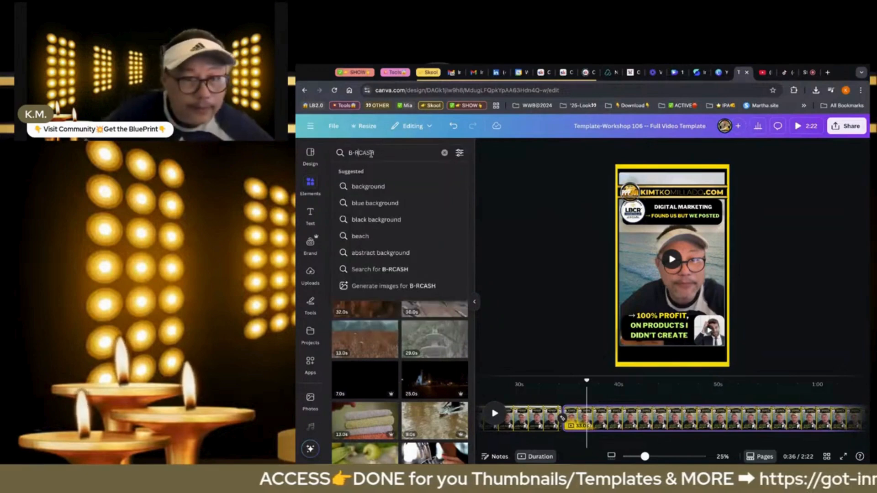
key("Return")
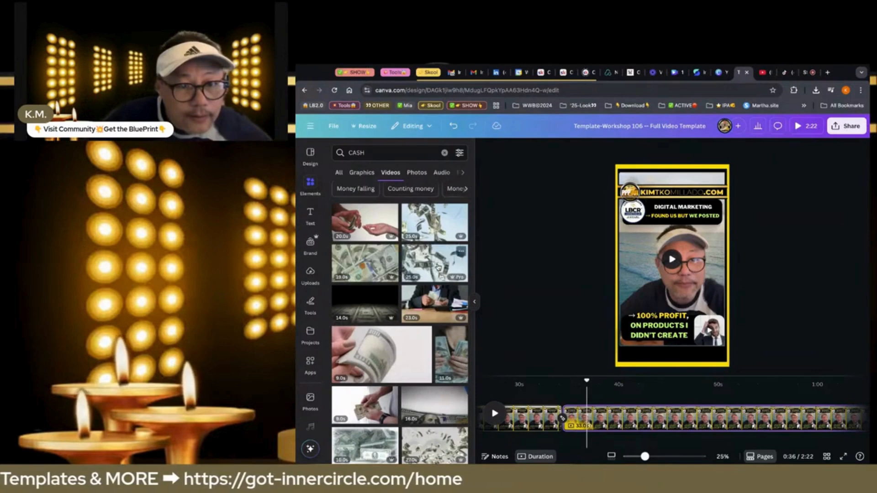
left_click(437, 267)
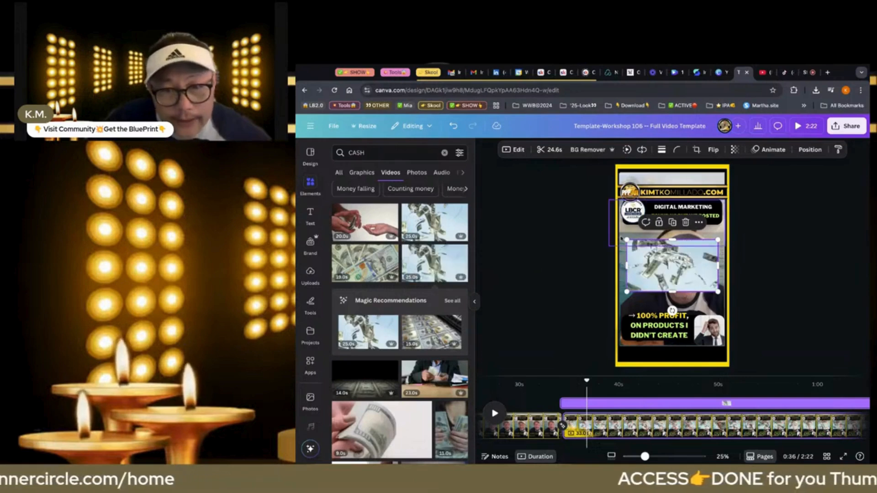
Check the durations of the talking-head clip and the falling-money clip on the fifth page
left_click(621, 264)
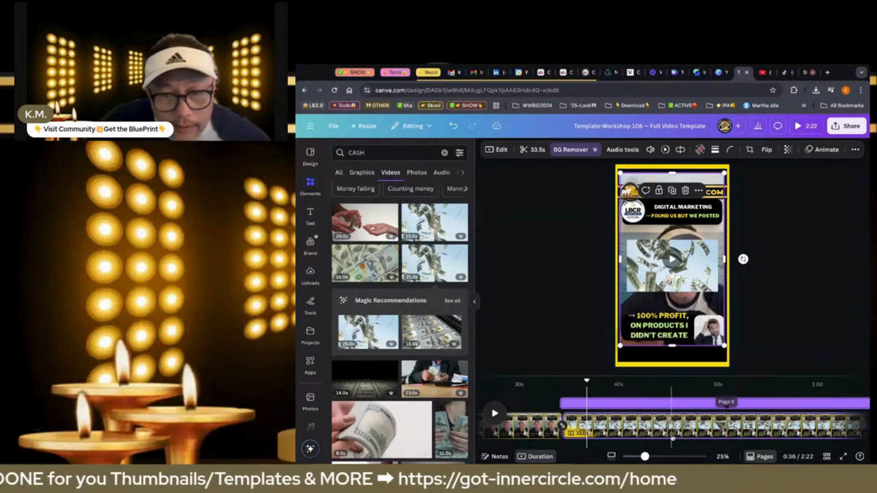
scroll(672, 438, "right", 3)
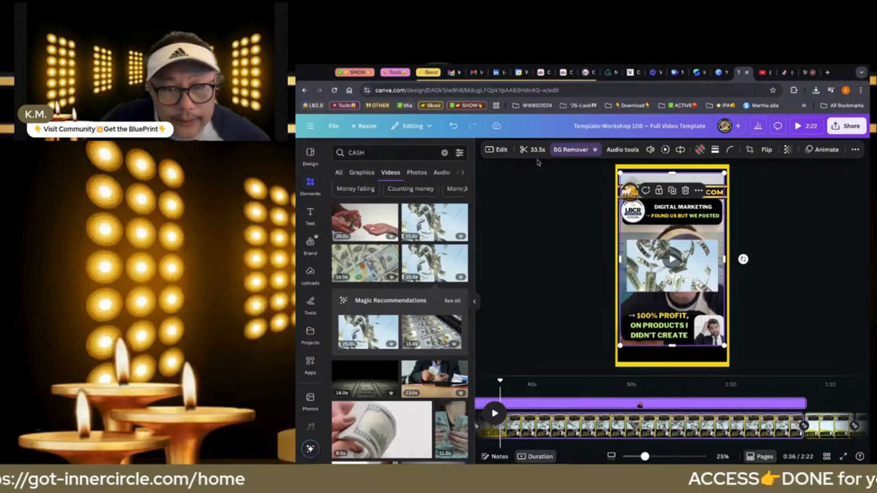
left_click(637, 264)
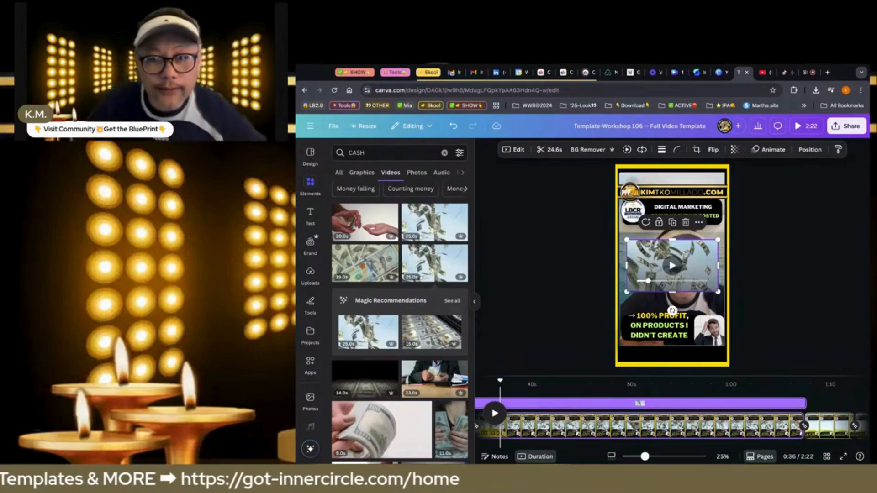
Place the falling-money clip in the small frame beside the fifth page's lower caption, then preview the page from 0:42
left_click_drag(672, 265, 735, 328)
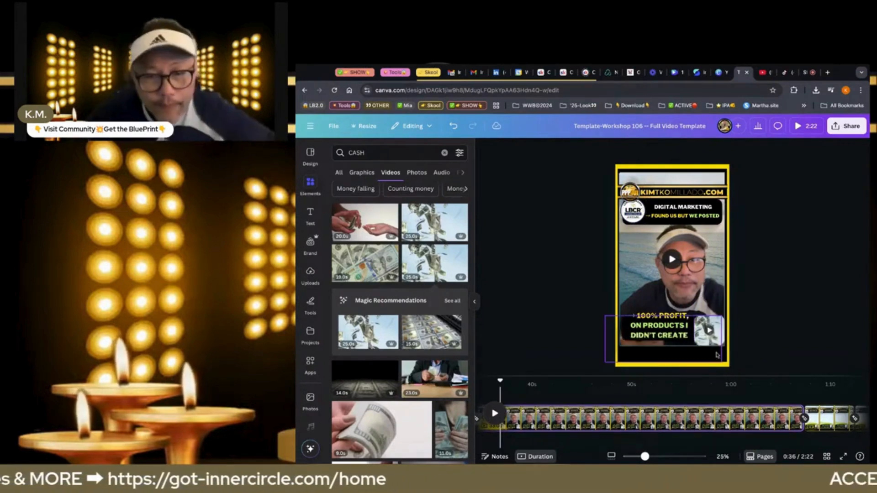
scroll(604, 399, "left", 1)
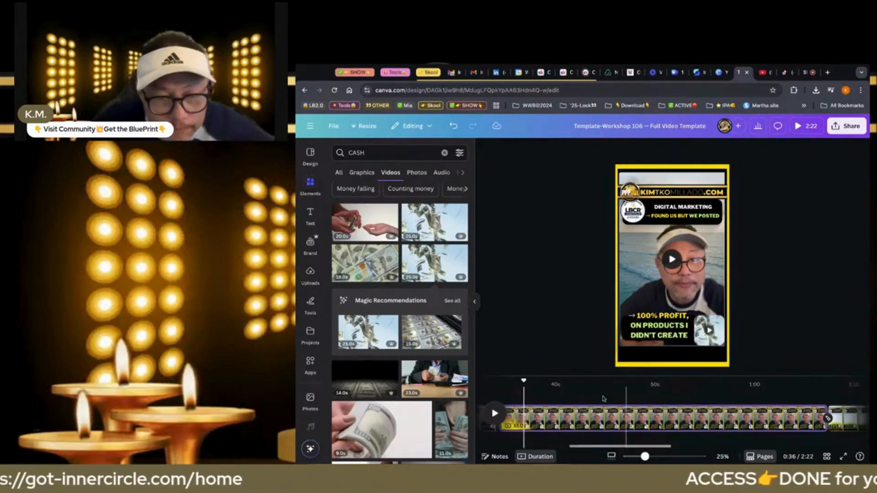
scroll(604, 399, "left", 1)
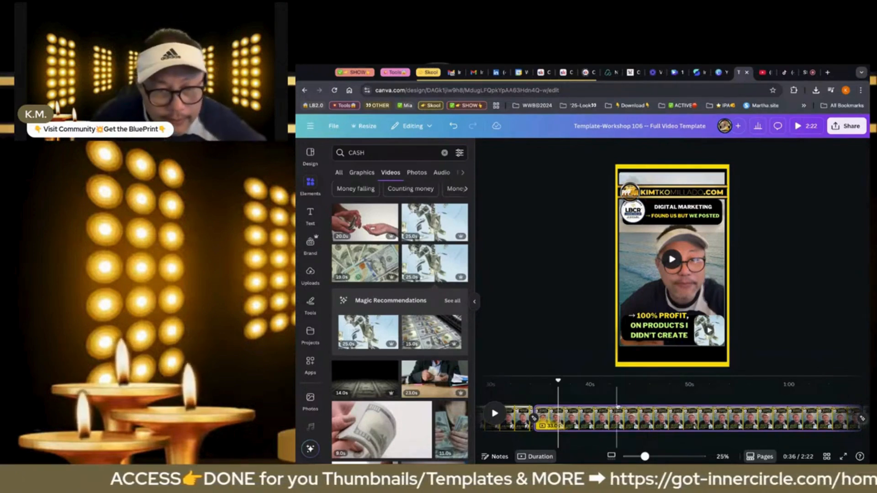
left_click(617, 406)
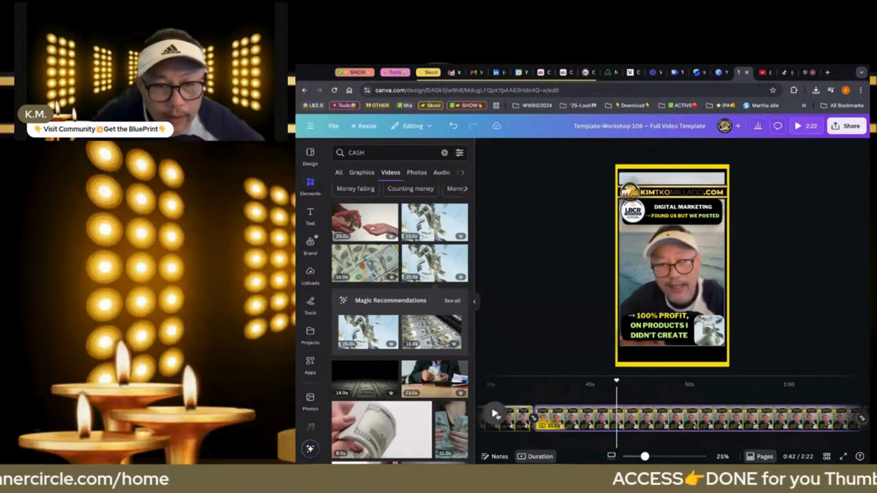
left_click(494, 414)
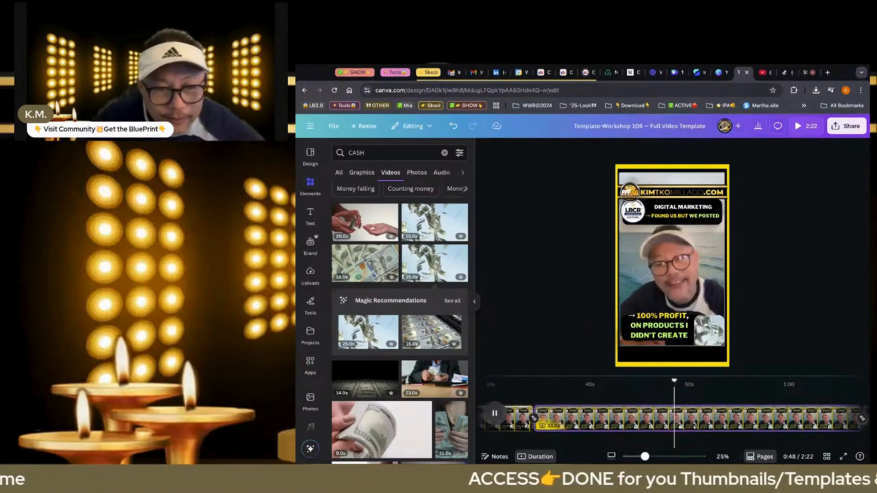
left_click(494, 414)
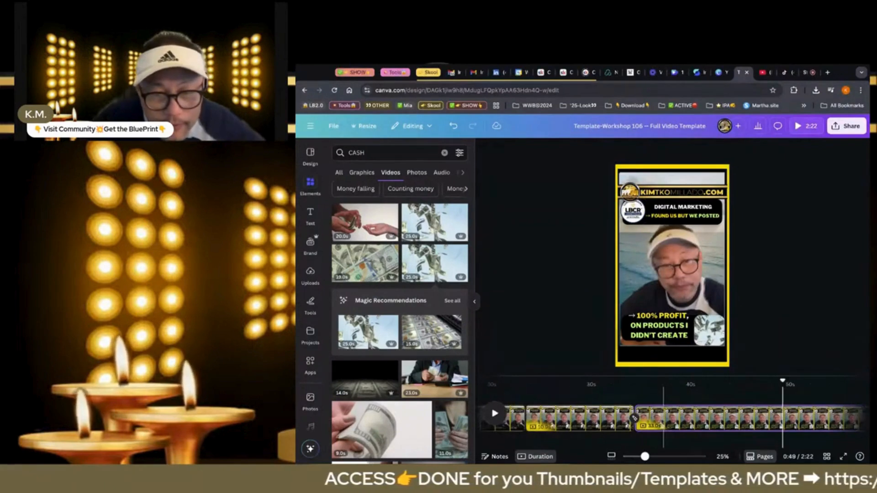
Detach the 33.5-second talking-head clip from the fifth page's main frame and cut it off the page
scroll(665, 418, "left", 2)
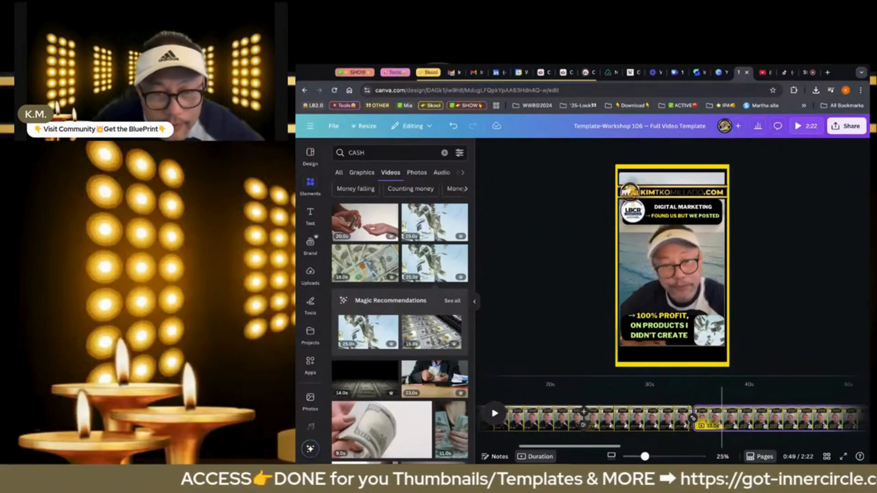
scroll(669, 418, "left", 2)
scroll(639, 418, "right", 1)
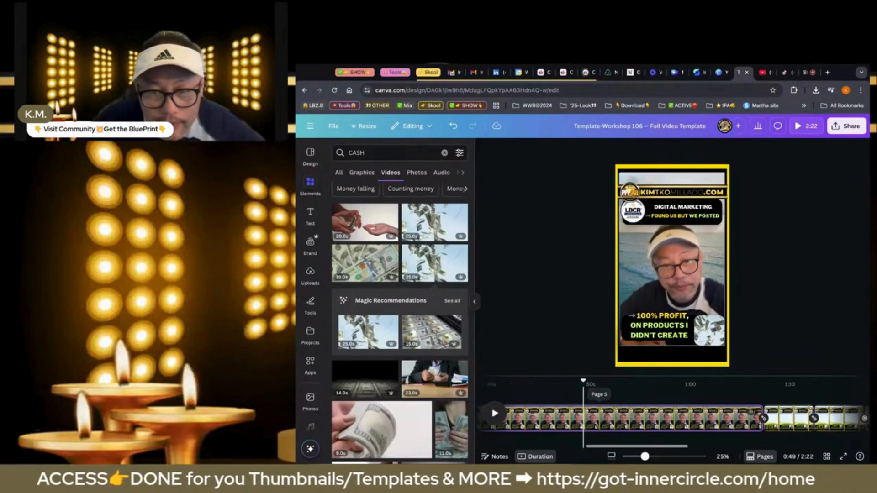
scroll(676, 418, "right", 5)
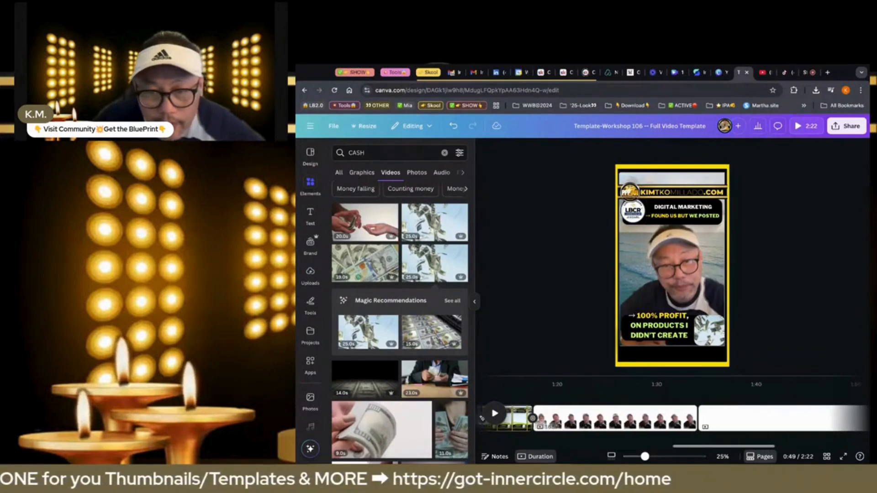
scroll(612, 418, "left", 2)
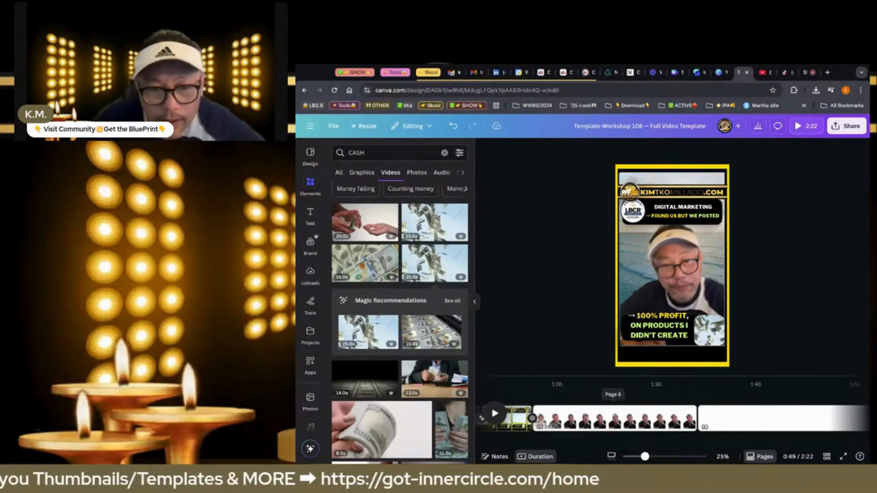
left_click(661, 265)
right_click(661, 266)
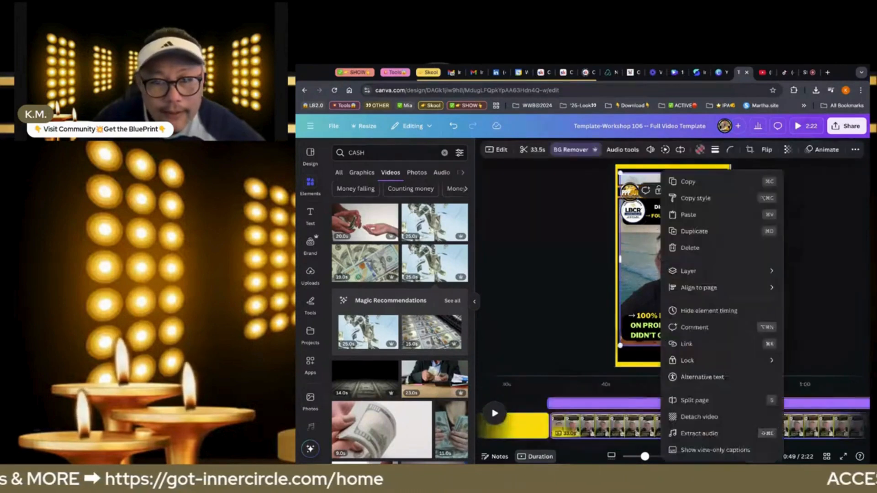
left_click(686, 415)
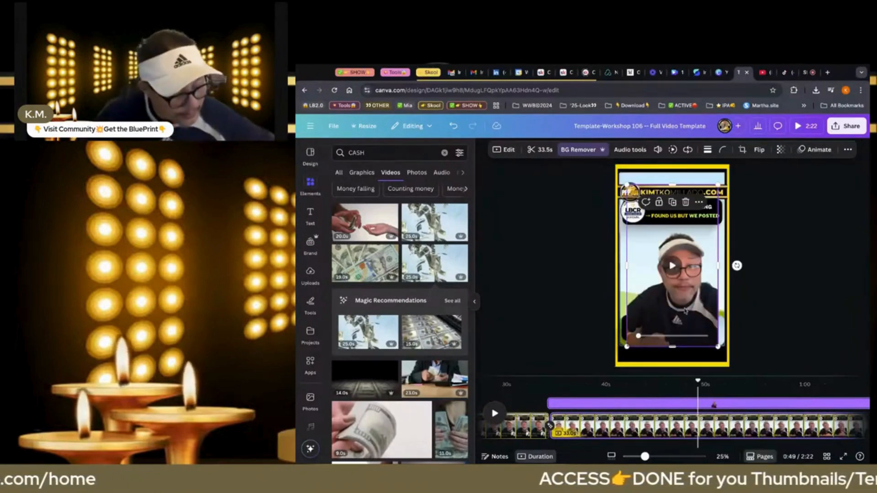
key("Delete")
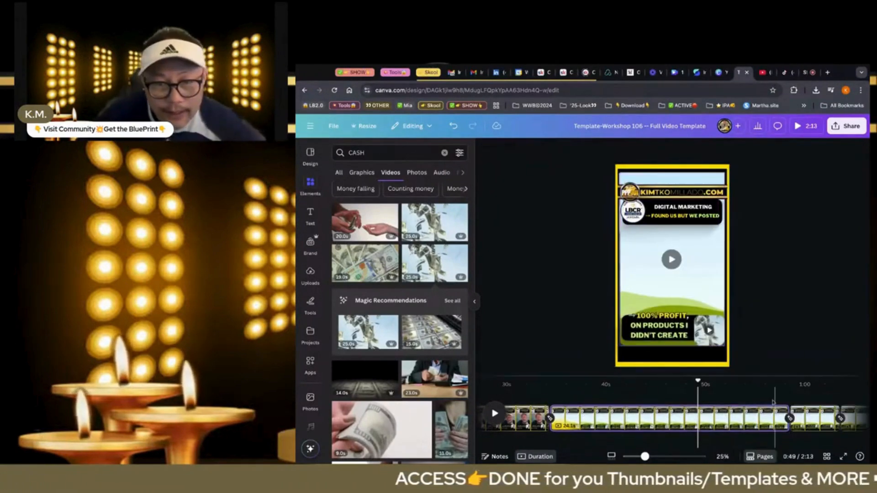
Paste the cut 33.5-second talking-head clip onto the blank last page
scroll(750, 419, "right", 6)
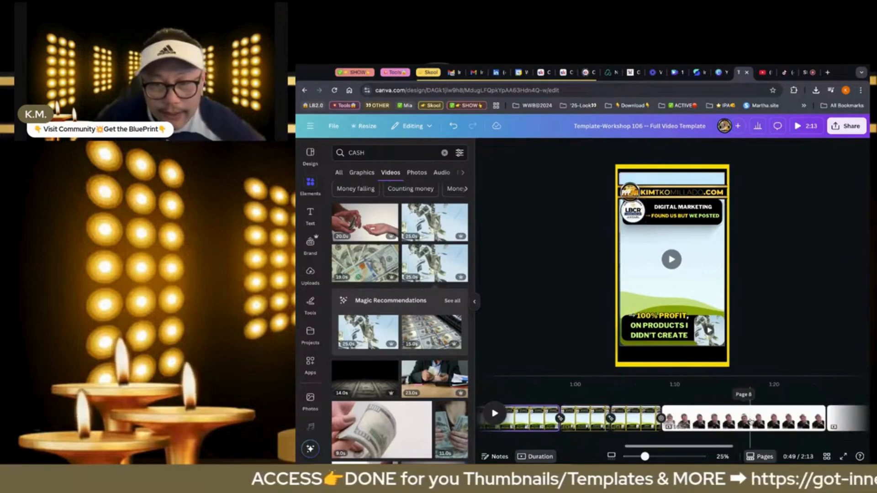
scroll(750, 421, "right", 2)
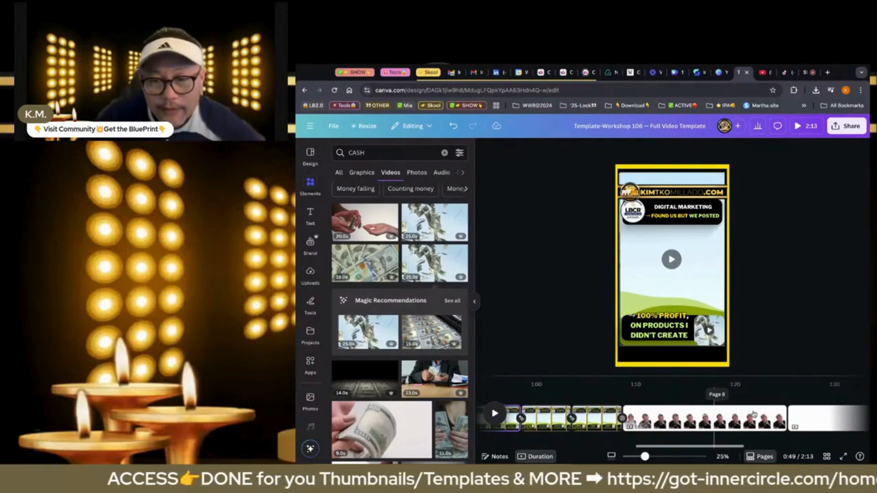
left_click(804, 418)
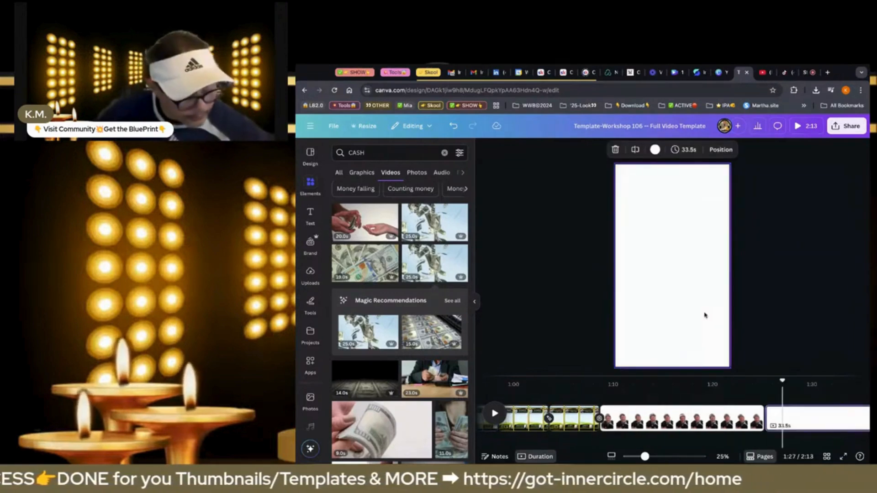
key("ctrl+v")
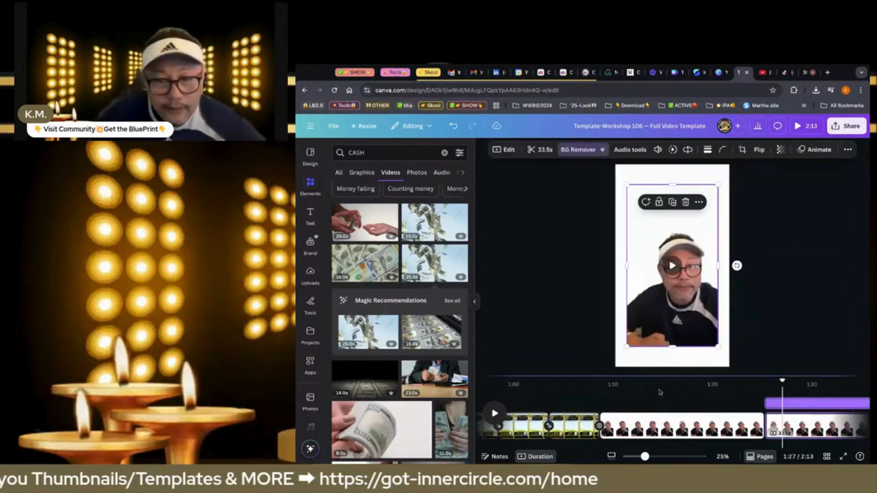
Cut the 16.8-second talking-head clip from the white page just before the last one
left_click(662, 418)
left_click(669, 323)
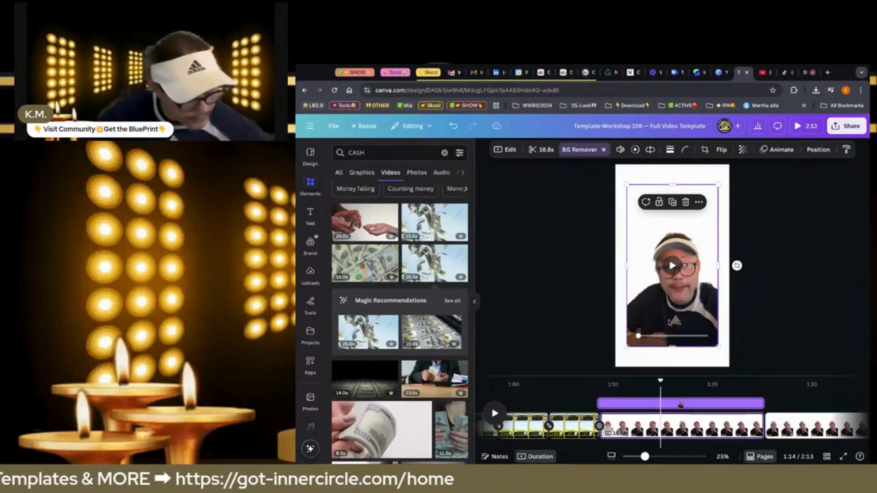
key("Delete")
Trim the end of the falling-money clip in the fifth page's small frame to leave about 10 seconds
scroll(636, 420, "left", 5)
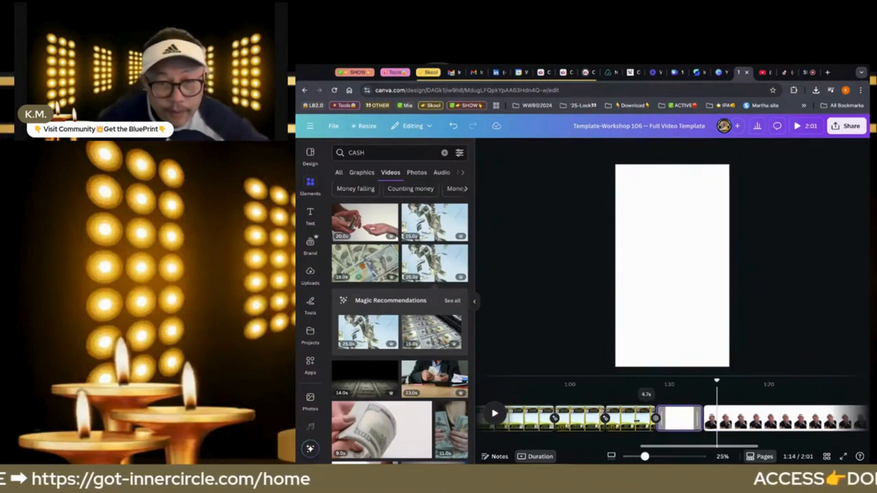
scroll(636, 421, "left", 1)
scroll(636, 421, "left", 8)
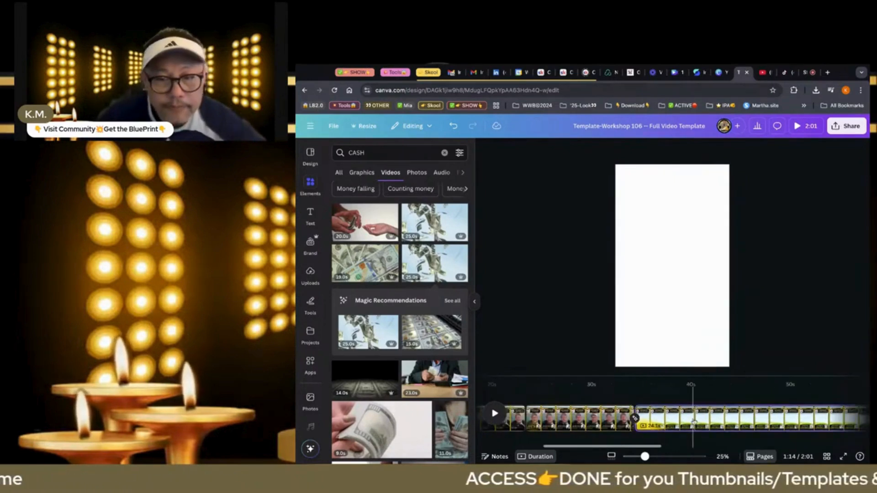
left_click(693, 422)
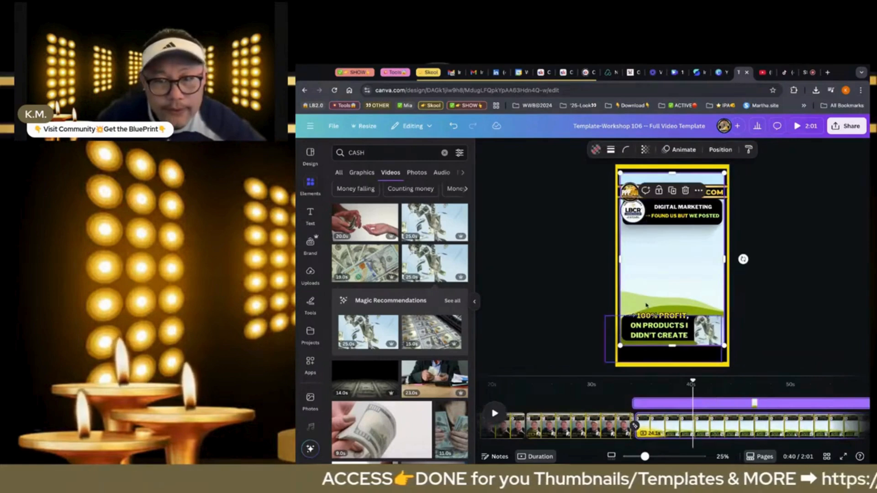
left_click(705, 328)
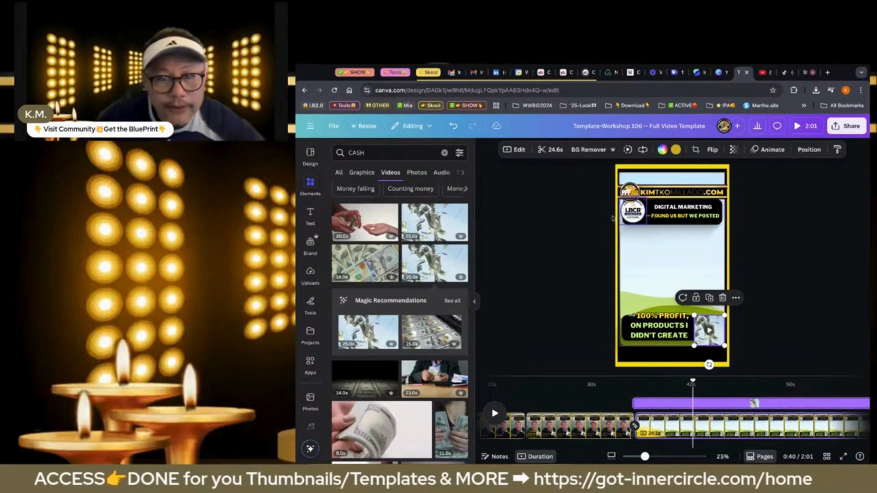
left_click(554, 150)
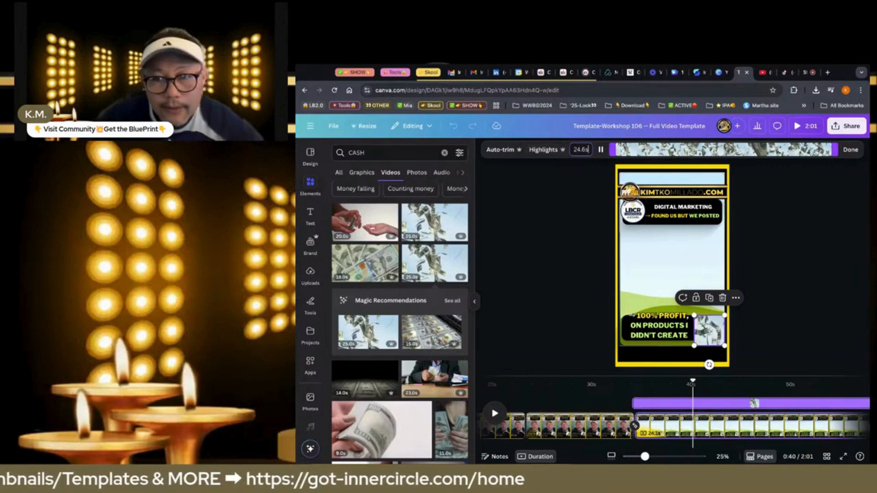
left_click_drag(834, 150, 706, 150)
Paste the 16.8-second talking-head clip onto the fifth page and set it into the empty main frame
left_click(717, 264)
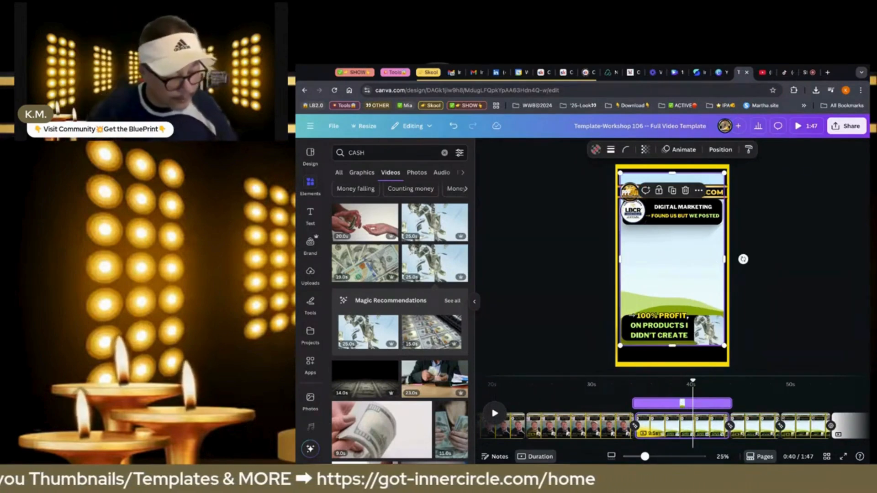
key("ctrl+z")
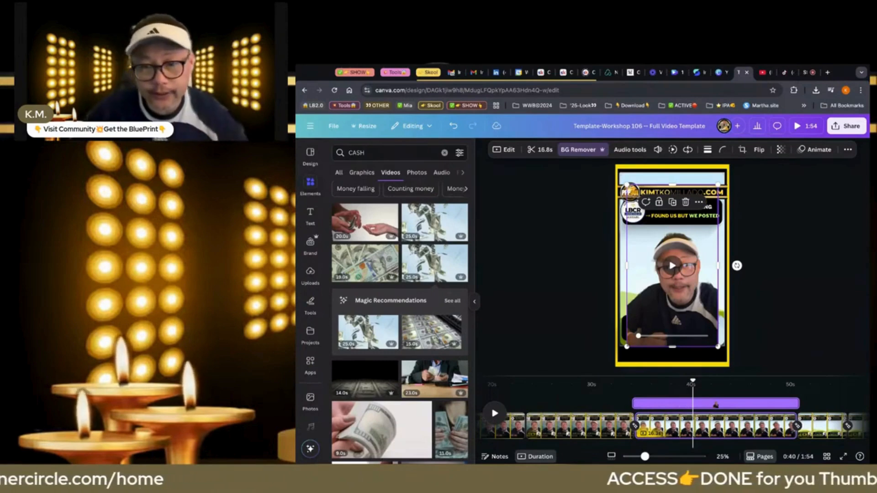
key("super+z")
key("super+z")
key("super+z")
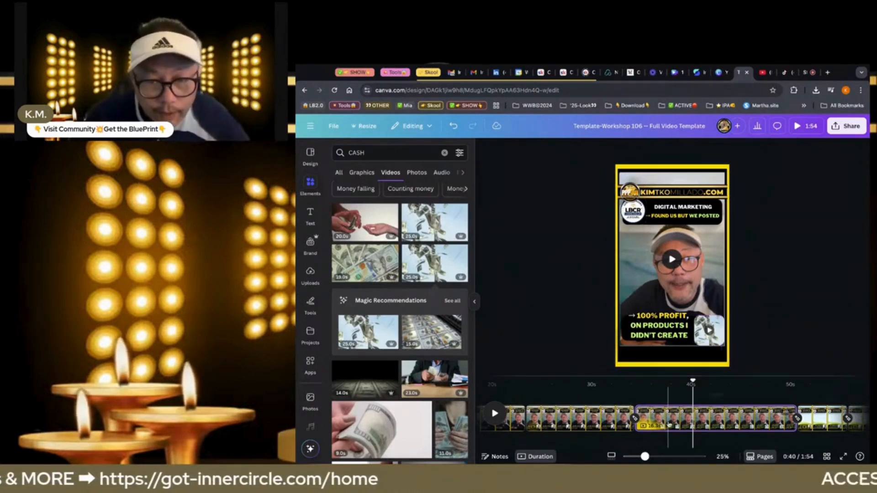
left_click(670, 426)
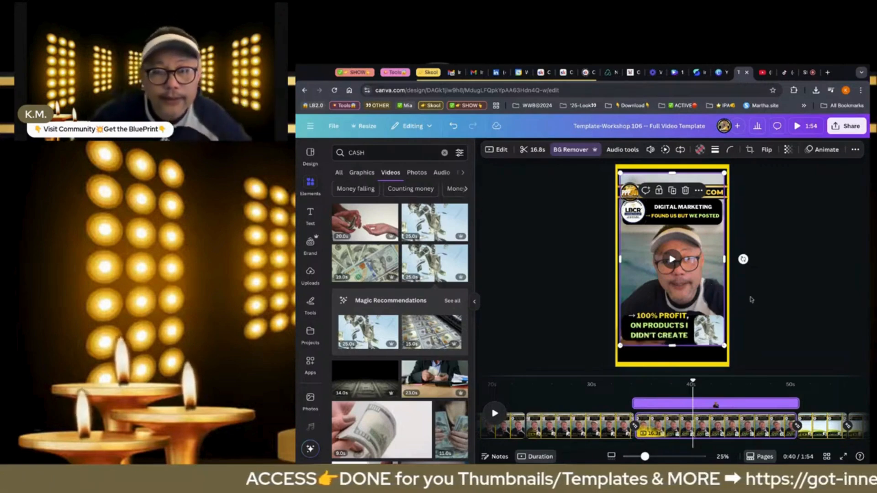
left_click(756, 301)
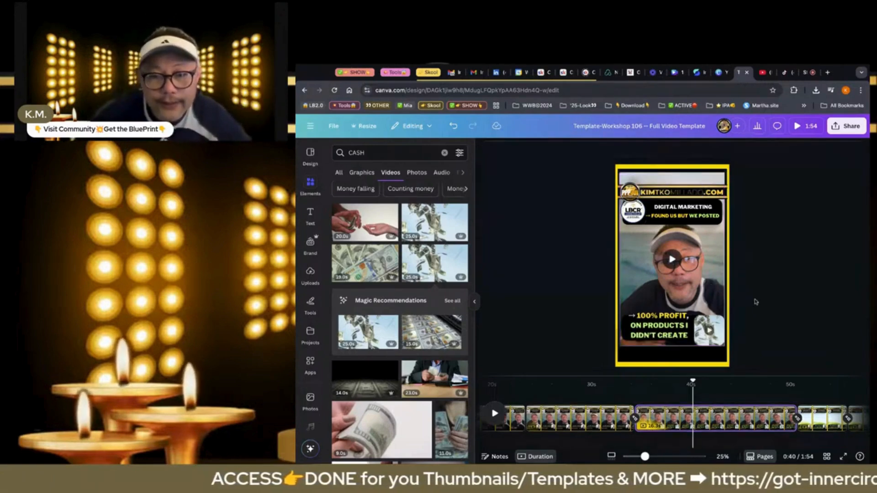
Play back the fifth page from 0:34 and the last page's talking-head clip to check which footage belongs where
left_click(634, 398)
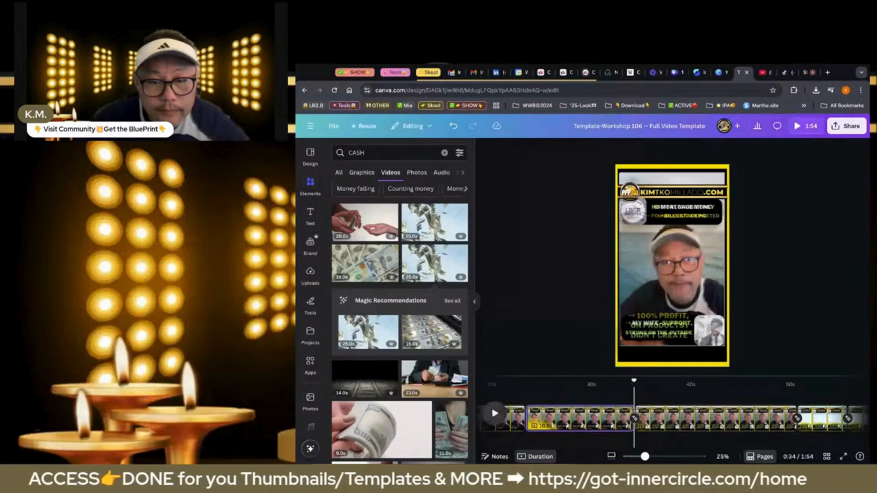
key("space")
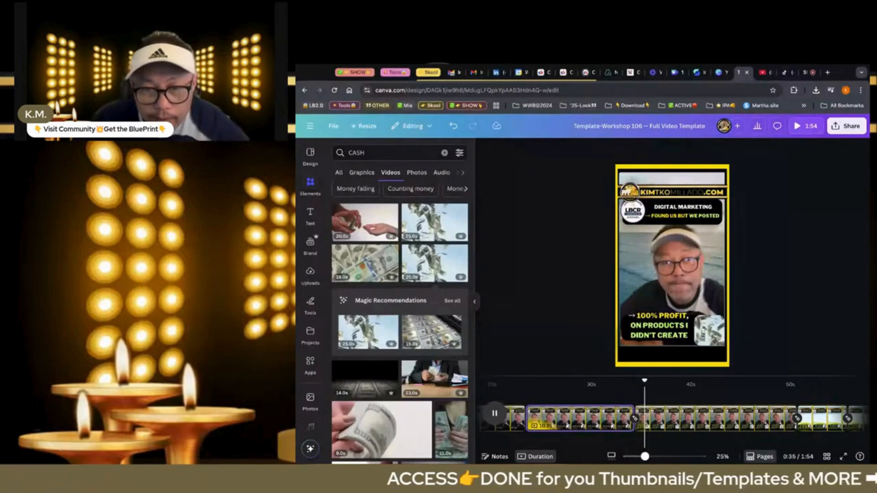
left_click(495, 417)
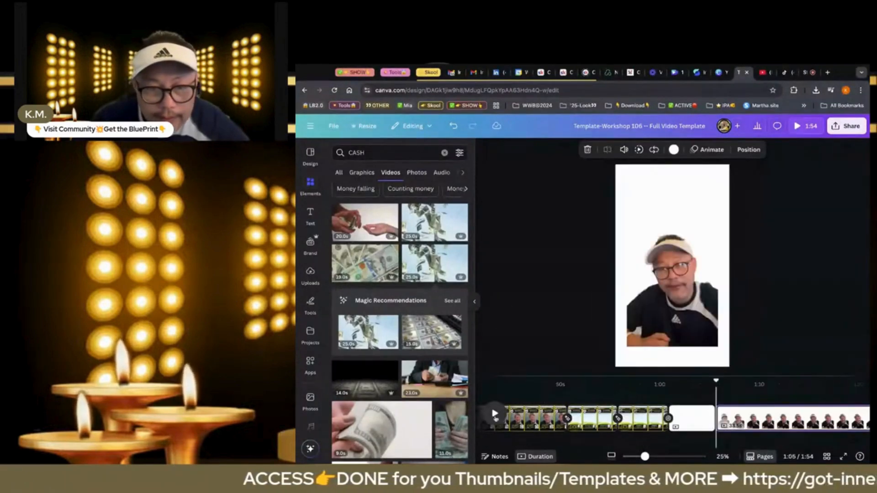
left_click(496, 416)
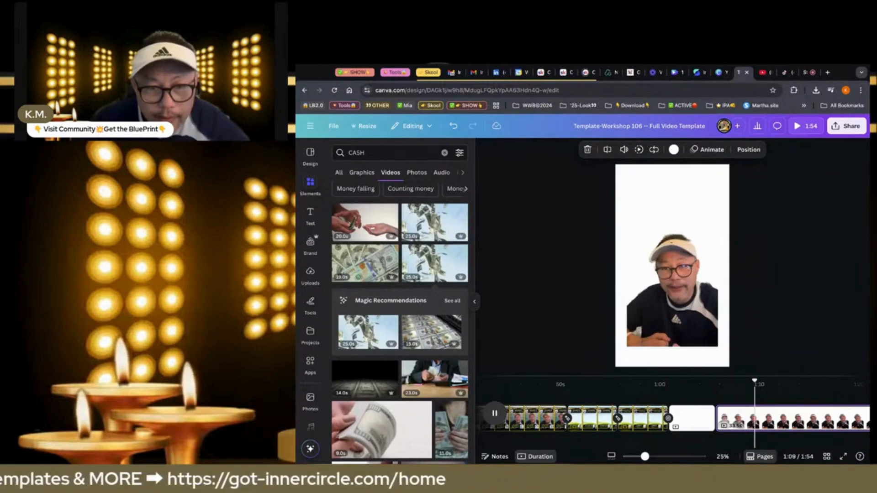
key("space")
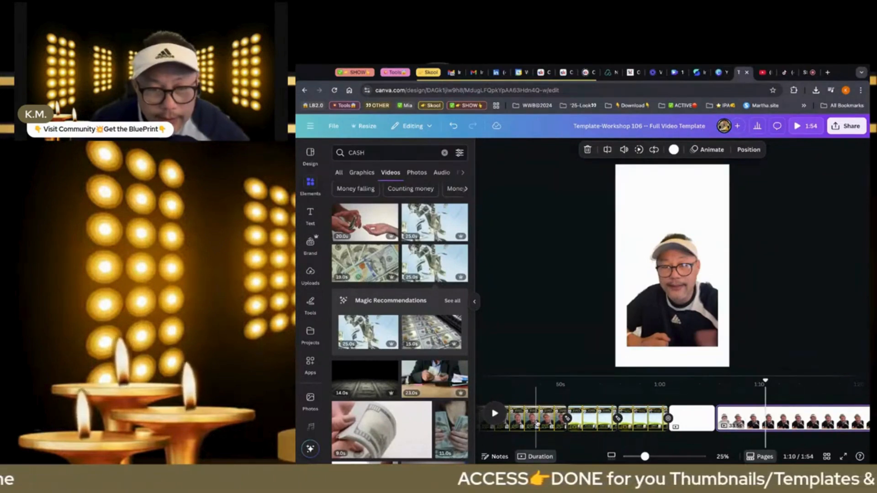
left_click(536, 424)
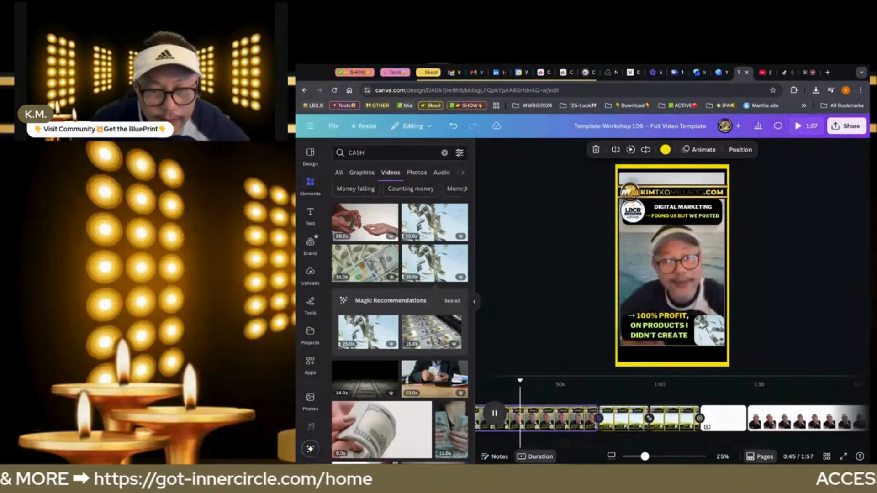
left_click(494, 413)
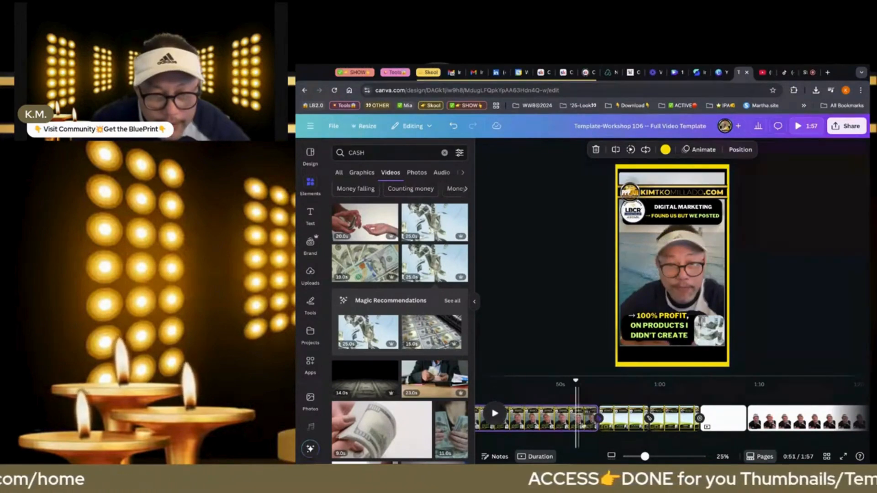
Shorten the fifth page to end at about 0:51, checking playback from 0:47 and splitting off and deleting the leftover tail
left_click_drag(597, 418, 577, 418)
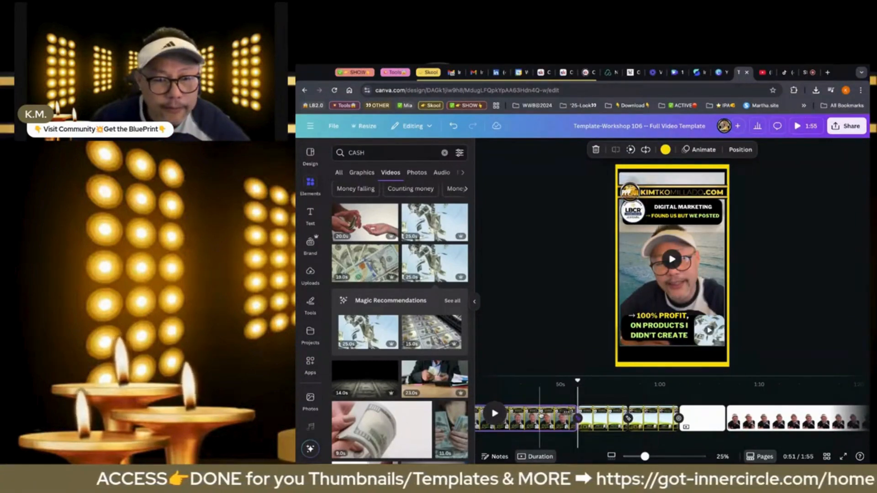
left_click(540, 416)
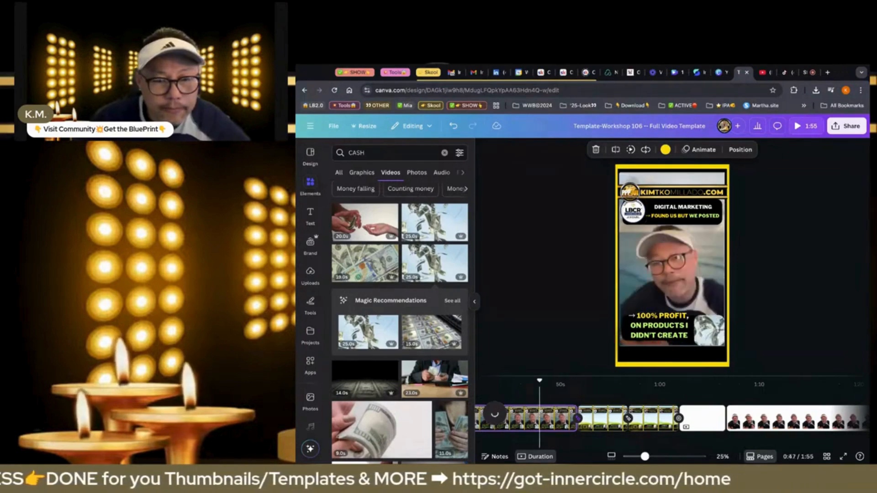
key("space")
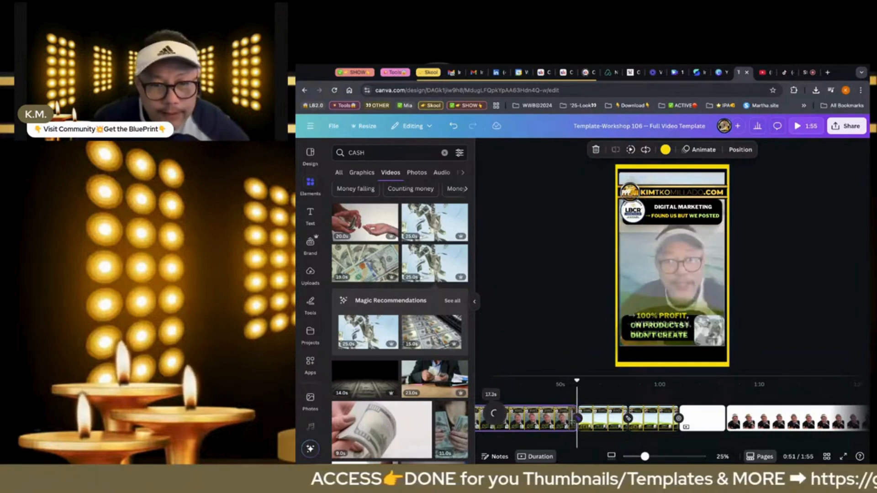
left_click(572, 423)
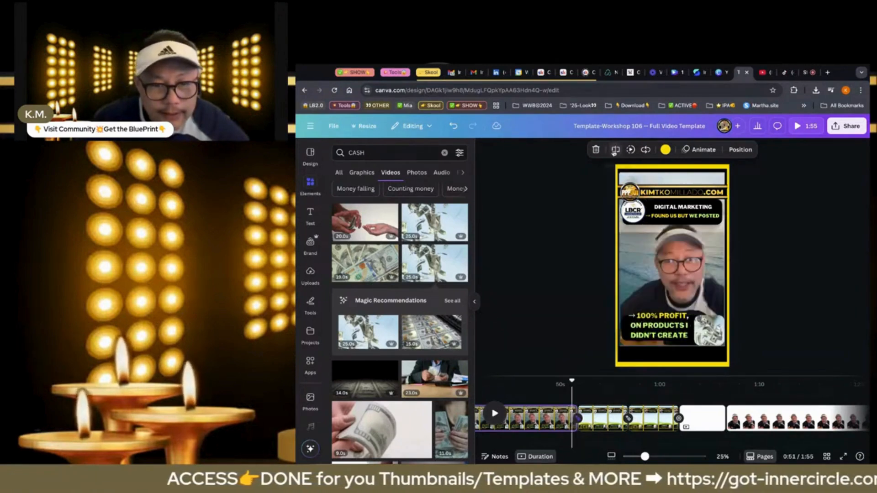
left_click(614, 151)
key("Delete")
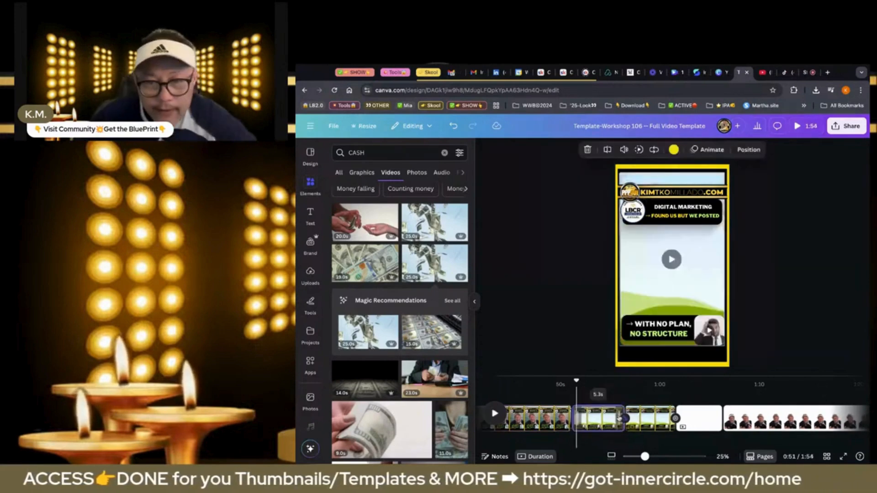
Duplicate the sixth page, the one captioned "With no plan, no structure"
left_click(762, 418)
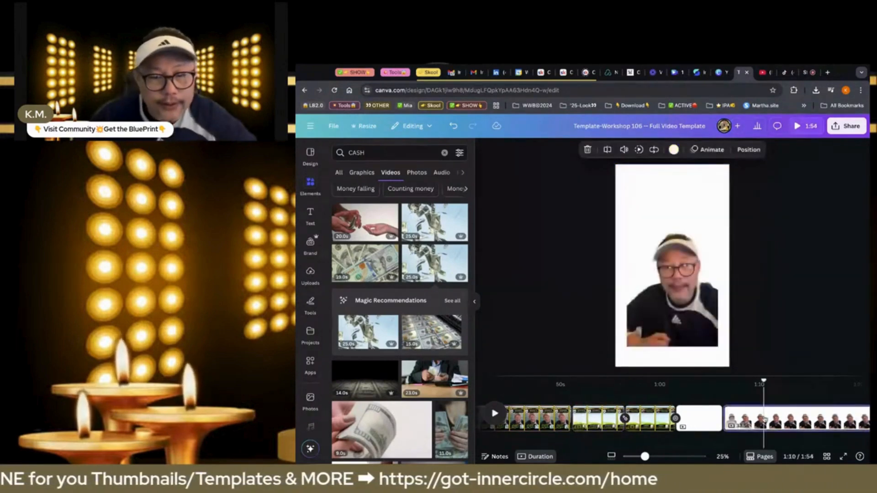
scroll(649, 425, "left", 1)
scroll(650, 422, "left", 5)
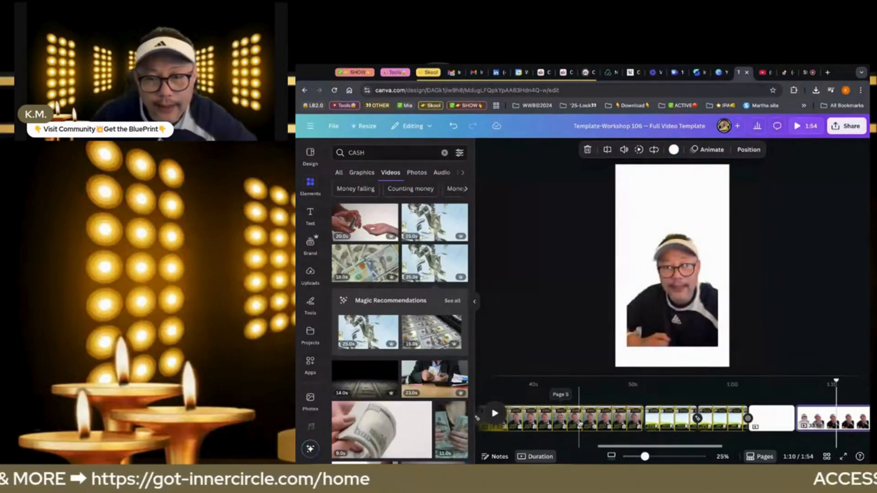
left_click(579, 424)
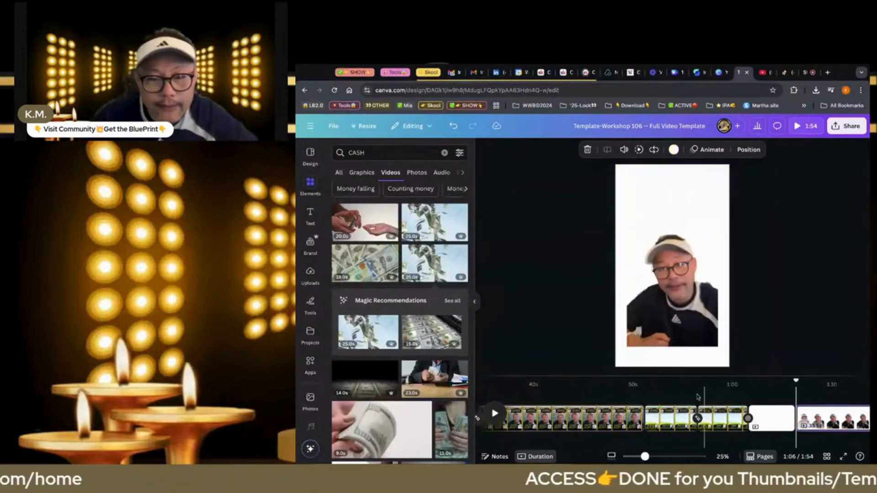
right_click(675, 417)
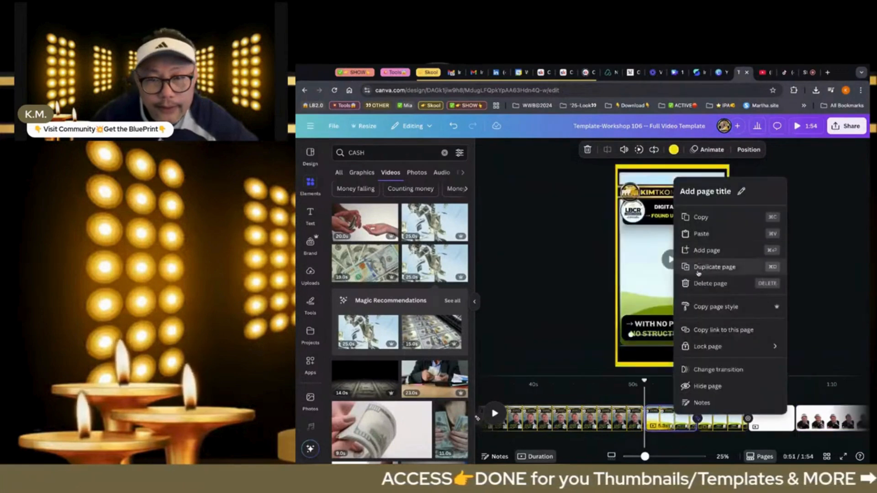
left_click(703, 266)
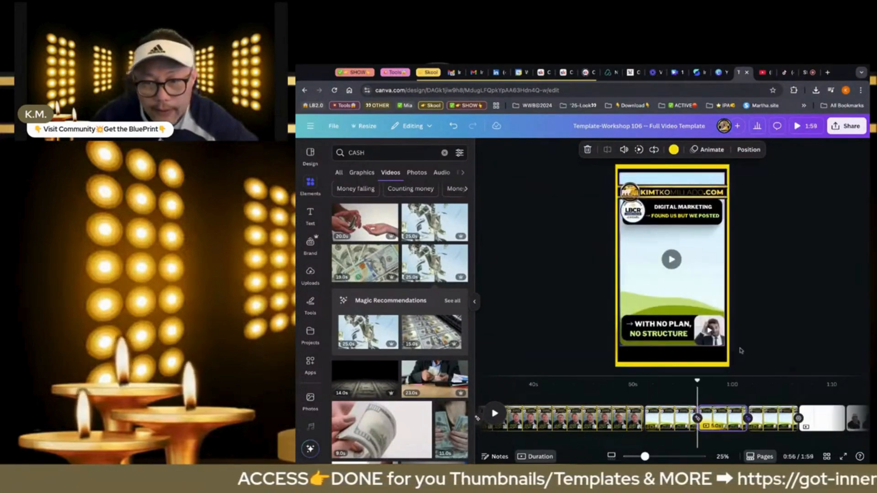
Play the last talking-head page to find the end of the next passage and split the page at 1:23
scroll(807, 392, "right", 2)
left_click(807, 416)
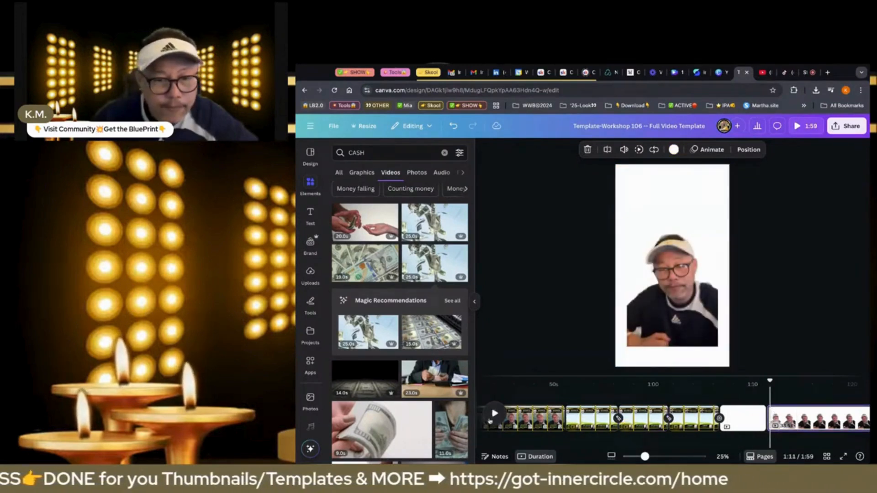
left_click(495, 413)
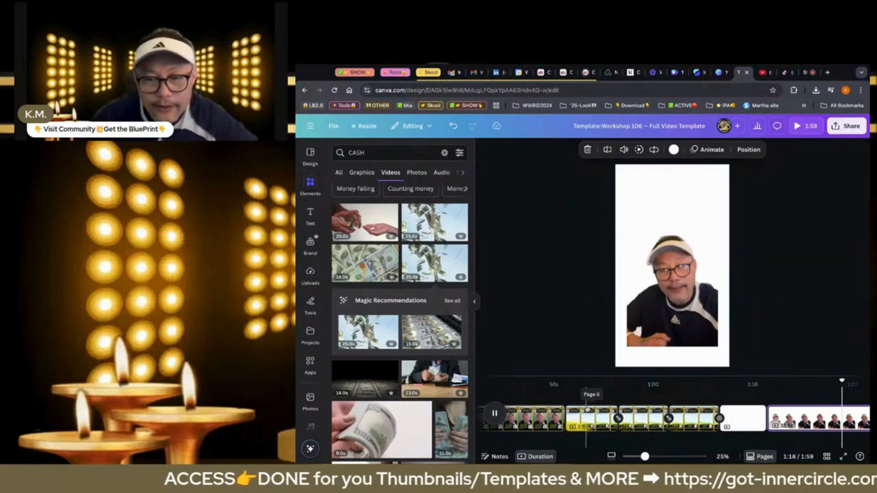
left_click(727, 423)
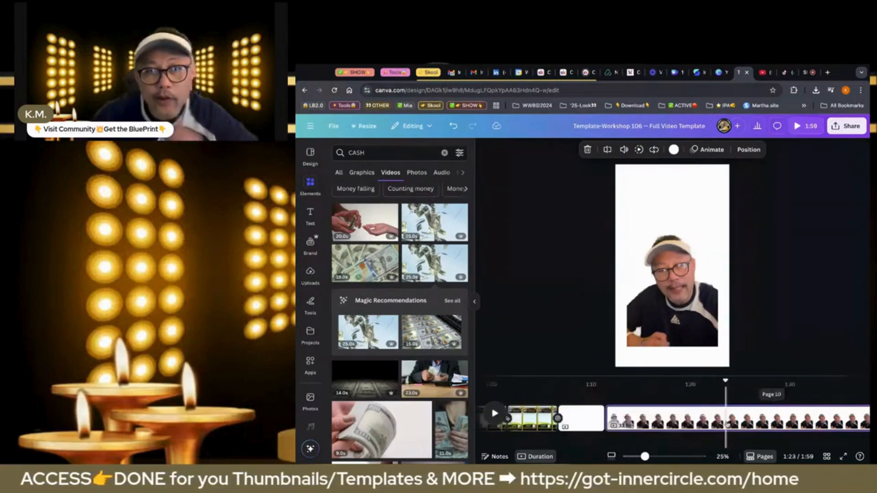
key("s")
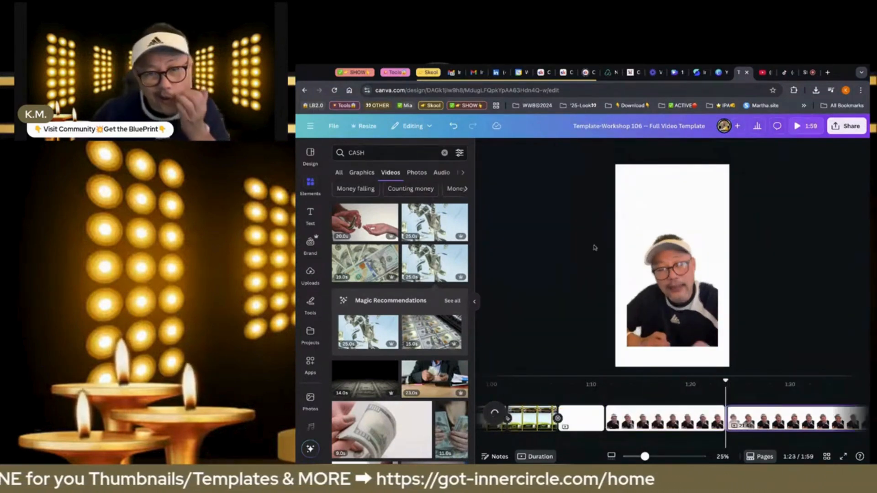
Cut the 12.1-second talking-head clip from the white page just before the last one
left_click(671, 276)
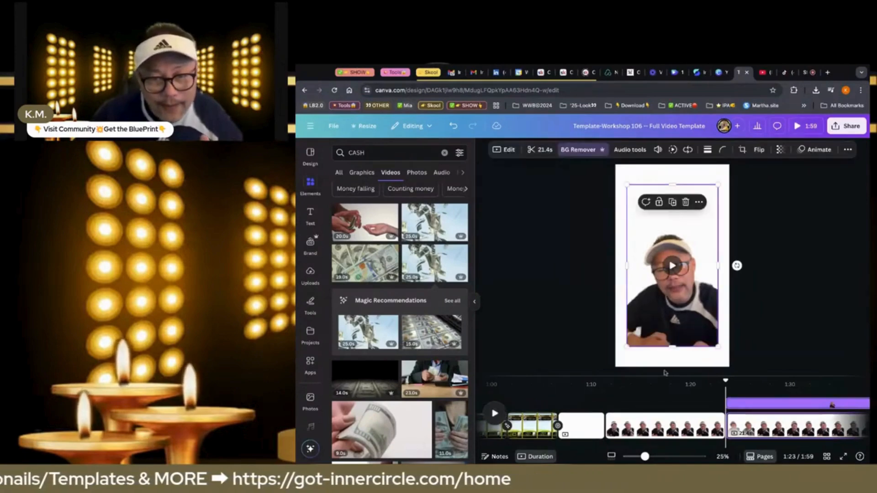
left_click(662, 421)
left_click(673, 333)
key("Delete")
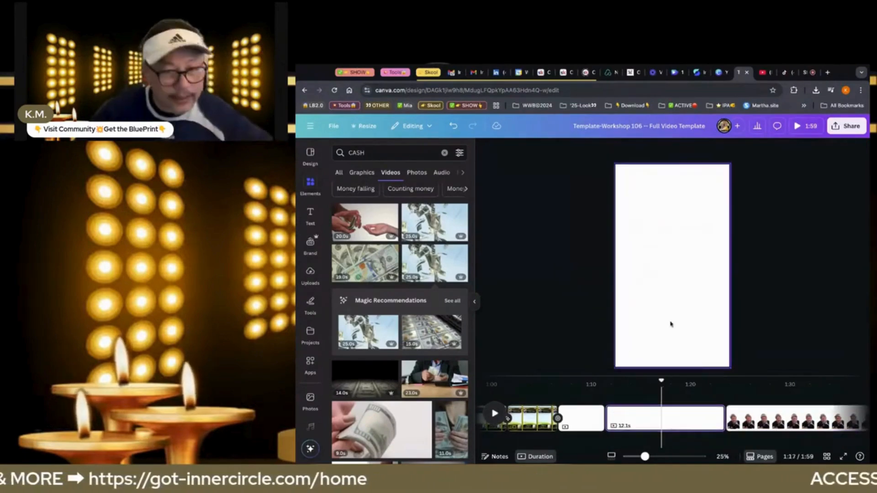
Paste the 12.1-second talking-head clip onto the sixth page and set it into the main frame
scroll(530, 419, "left", 2)
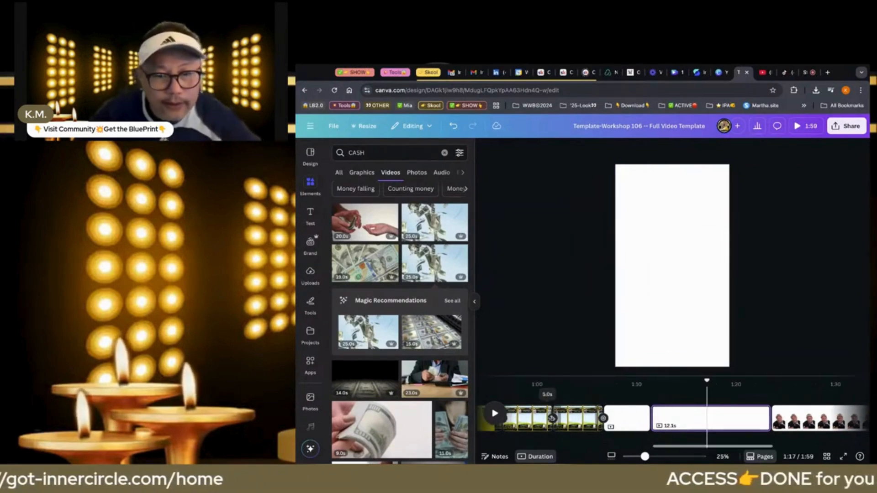
left_click(529, 421)
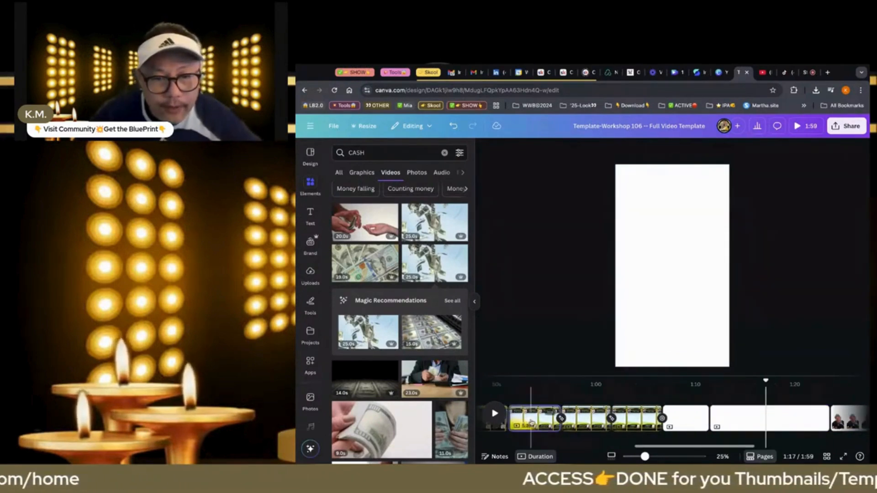
left_click(530, 422)
left_click(666, 276)
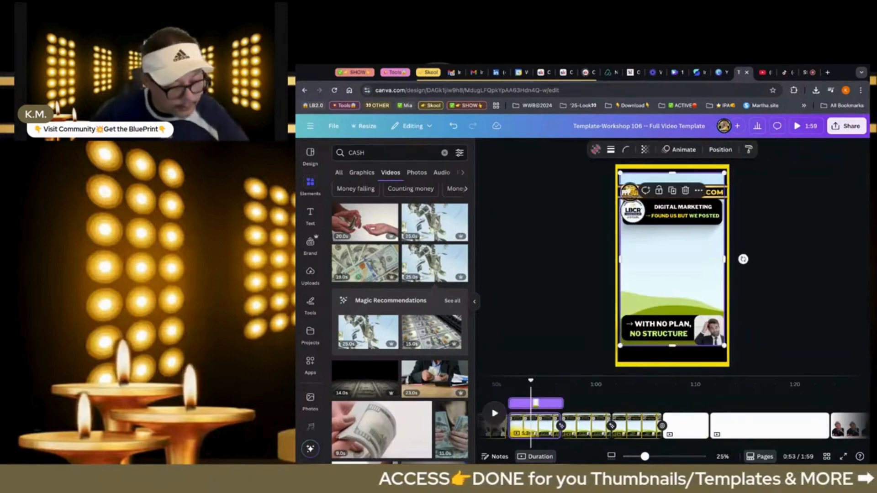
key("super+v")
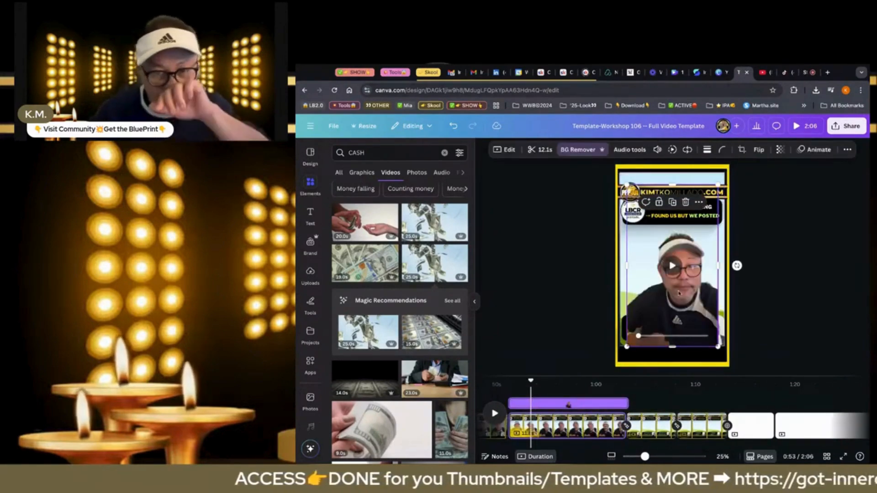
key("Delete")
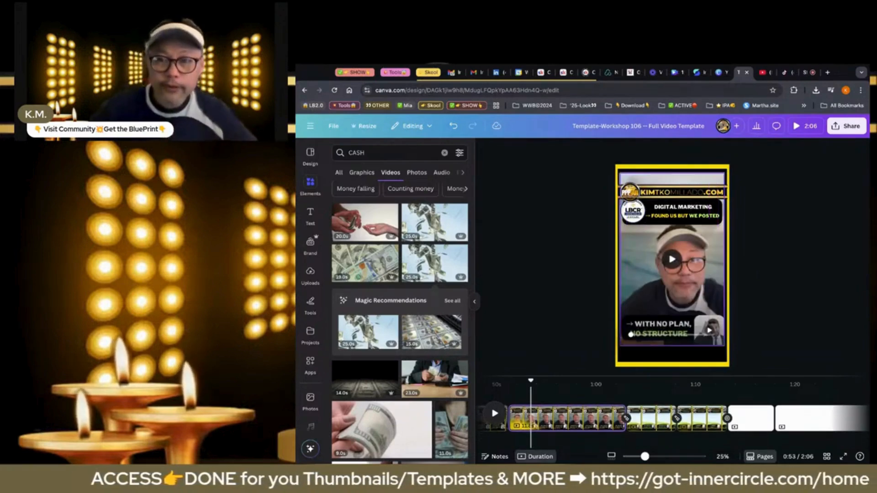
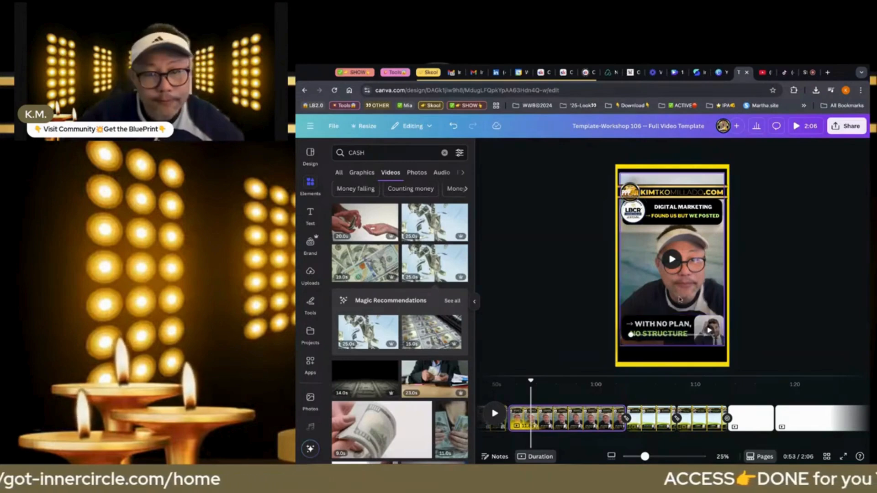
Replace the "DIGITAL MARKETING" headline on the talking-head page with "2HR WORKDAY"
left_click(674, 224)
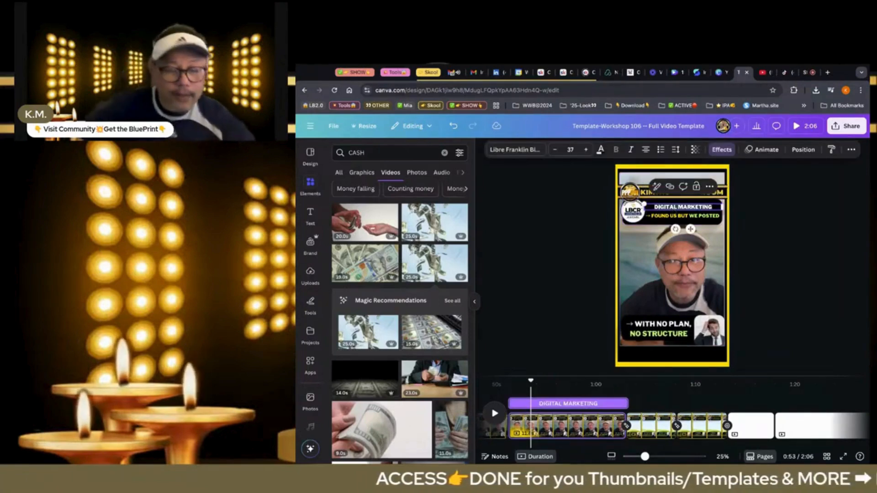
type("2HR W")
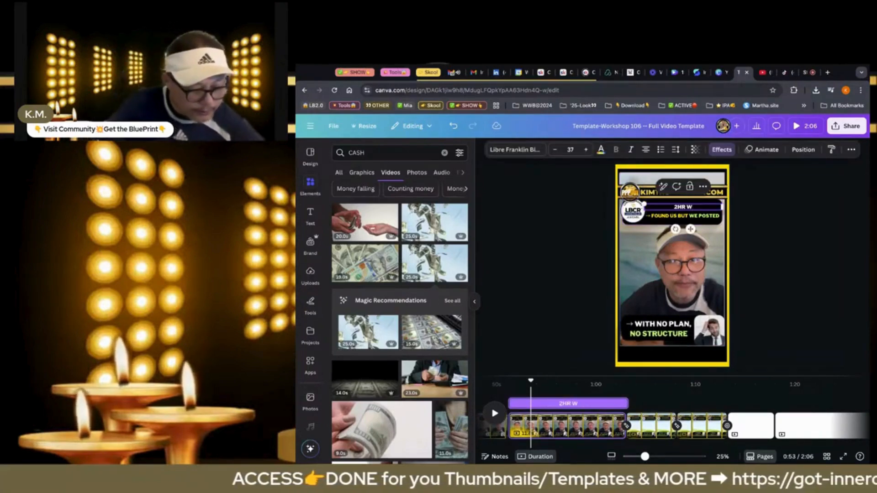
type("ORKDAY")
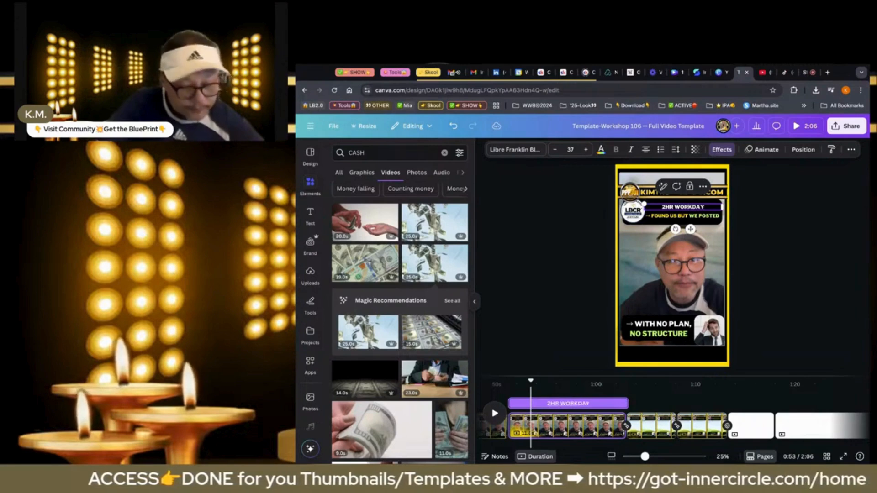
Replace the second headline line, after its arrow, with "3 PIECES OF CONTENTS" and "VIDEOS LIKE THIS" on a new line
left_click(667, 219)
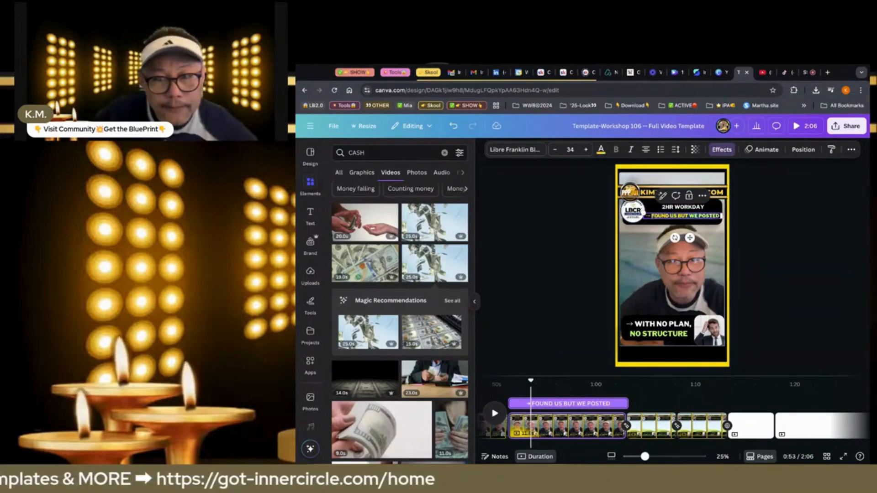
type("3 P")
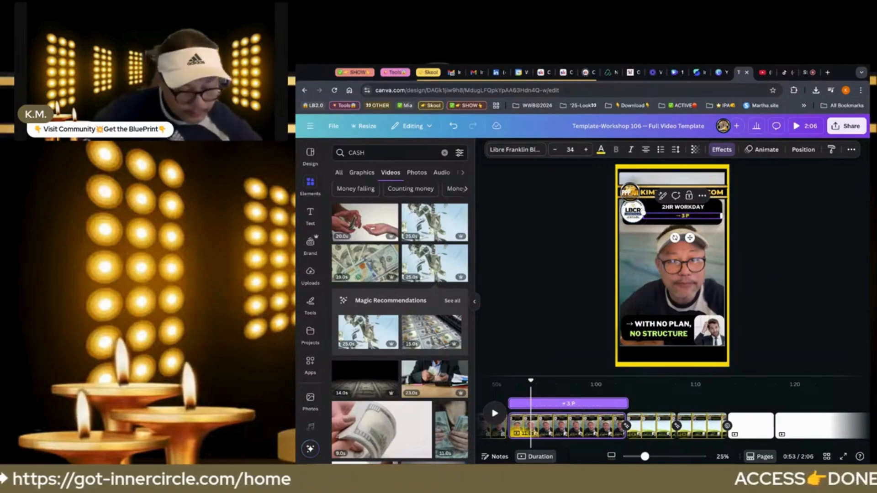
type("IECES O")
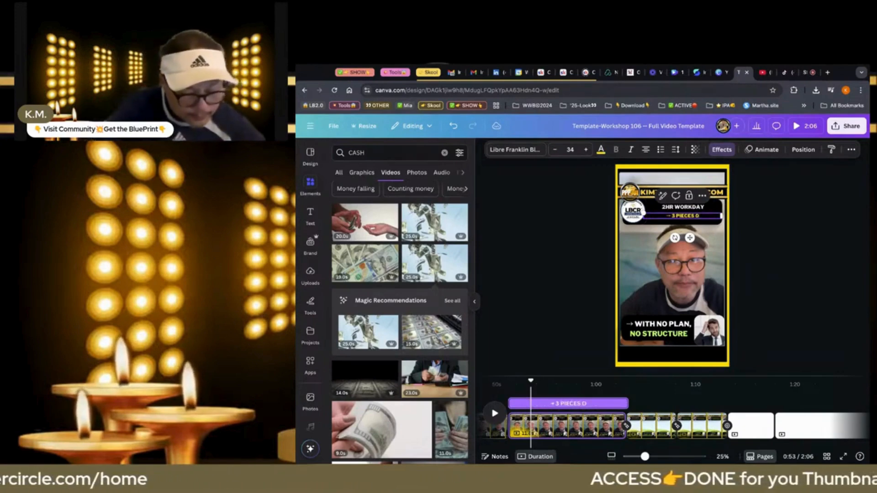
type("F CONTE")
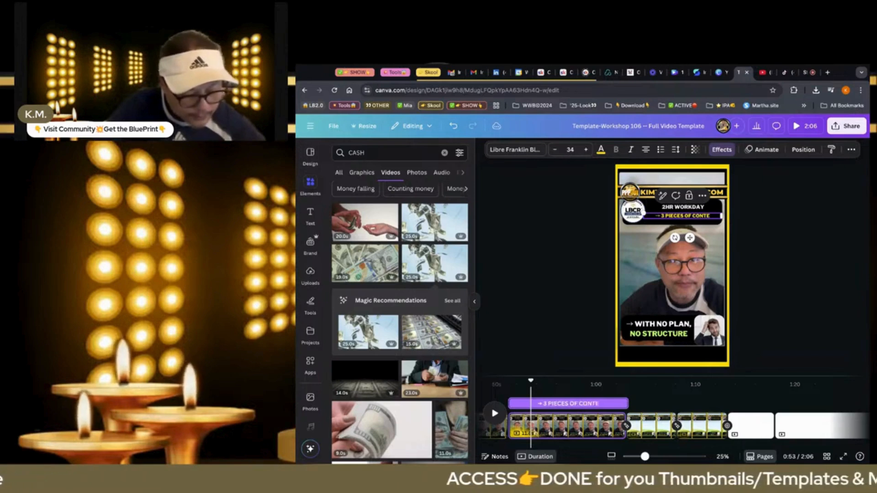
type("NTS")
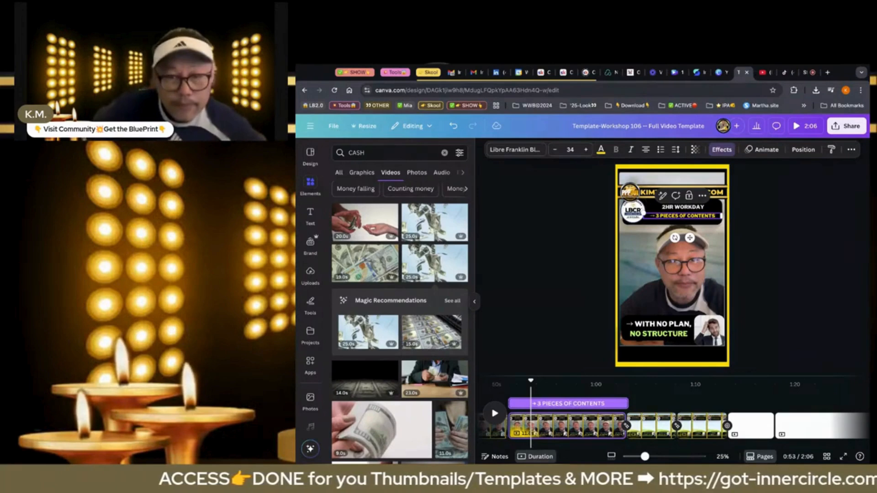
key("Return")
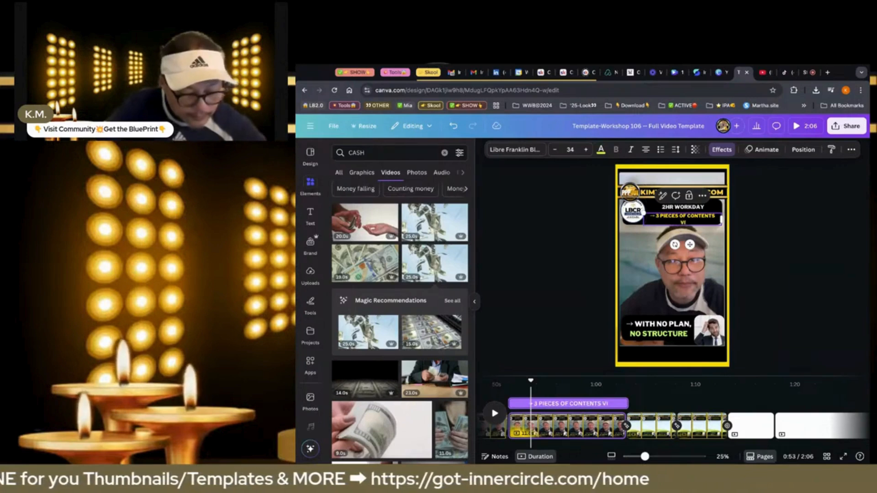
type("VIDEOS LIKE THIS")
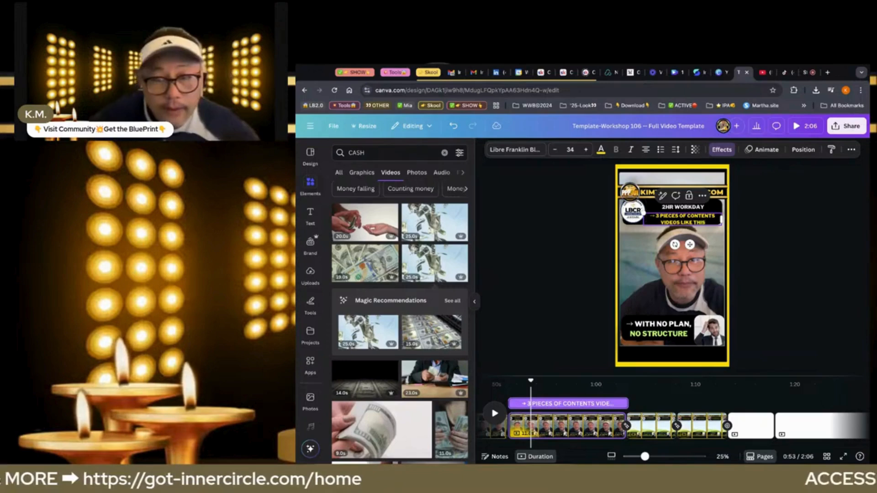
Colour "VIDEOS LIKE THIS" white, "3 PIECES OF CONTENTS" lime and "2HR WORKDAY" golden yellow
double_click(683, 224)
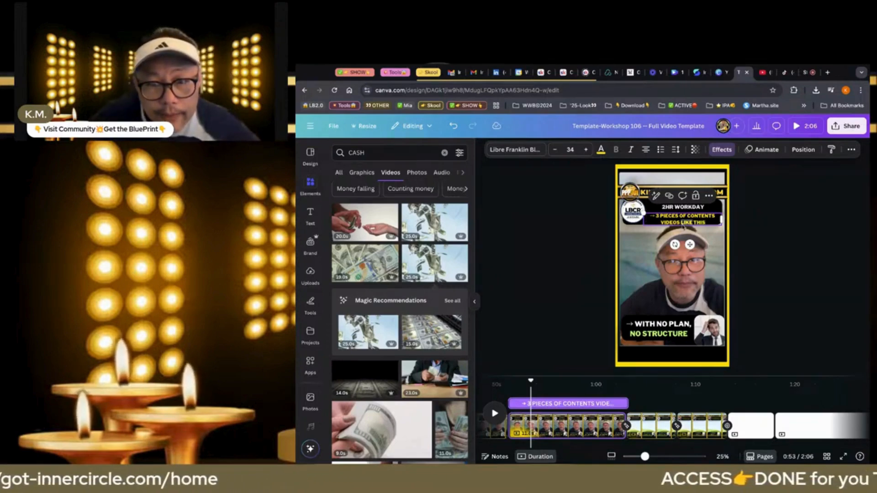
left_click(601, 150)
left_click(372, 237)
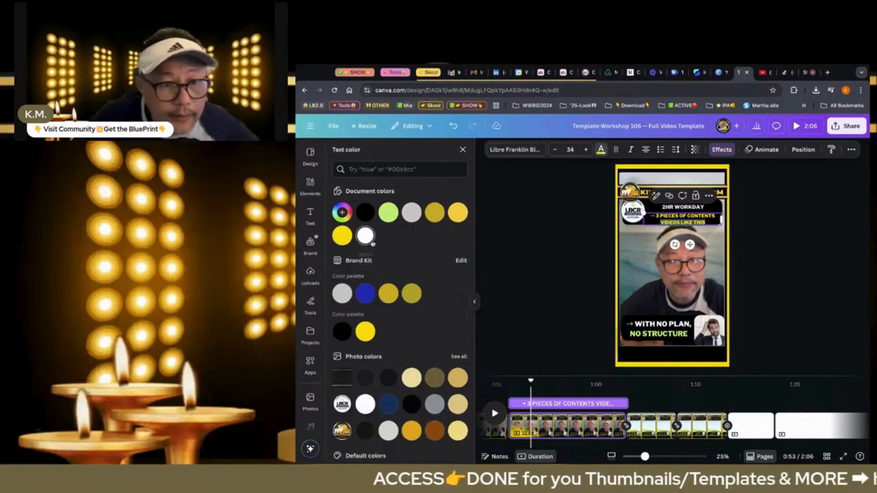
triple_click(670, 214)
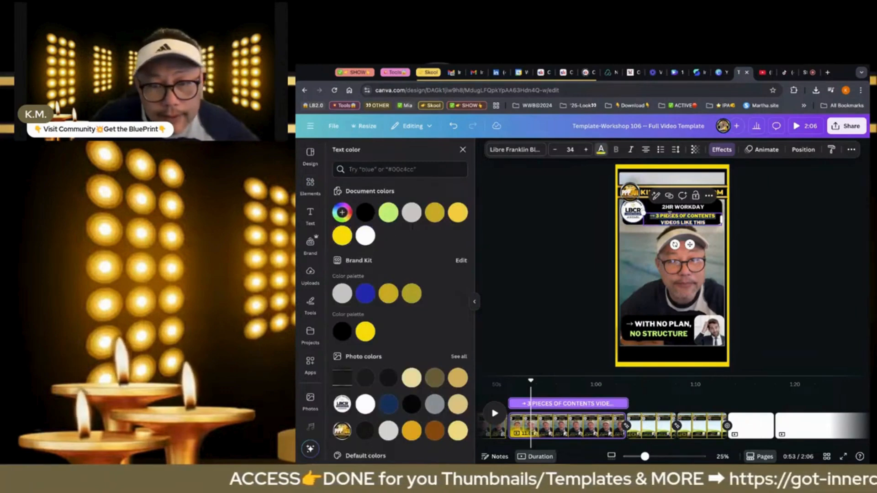
left_click(388, 213)
triple_click(675, 206)
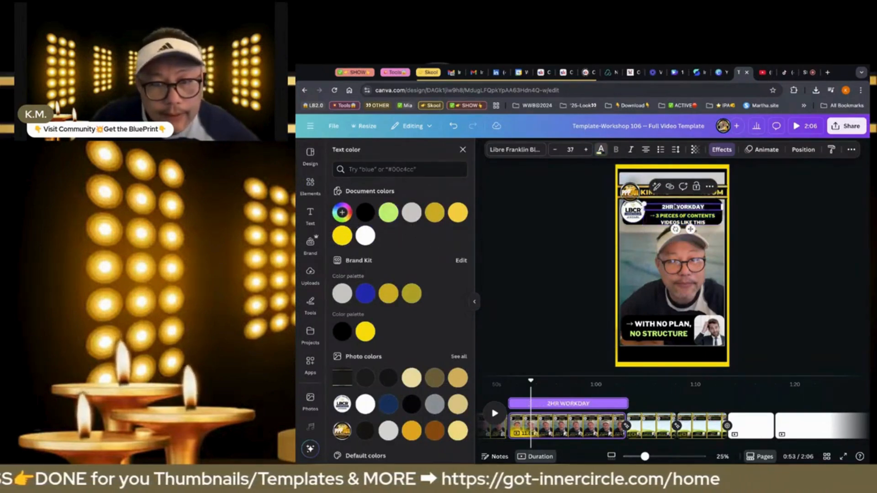
left_click(458, 213)
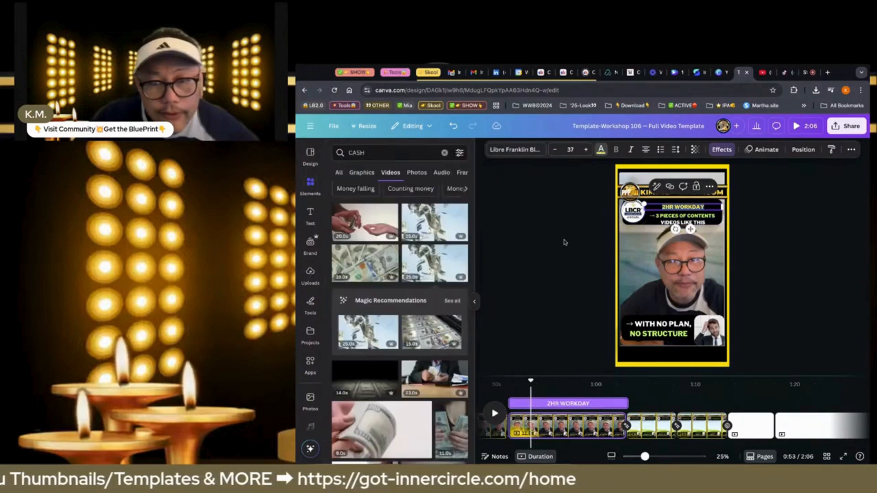
Nudge the "2HR WORKDAY" headline and the text below it up together to fit inside the black header box
left_click(564, 242)
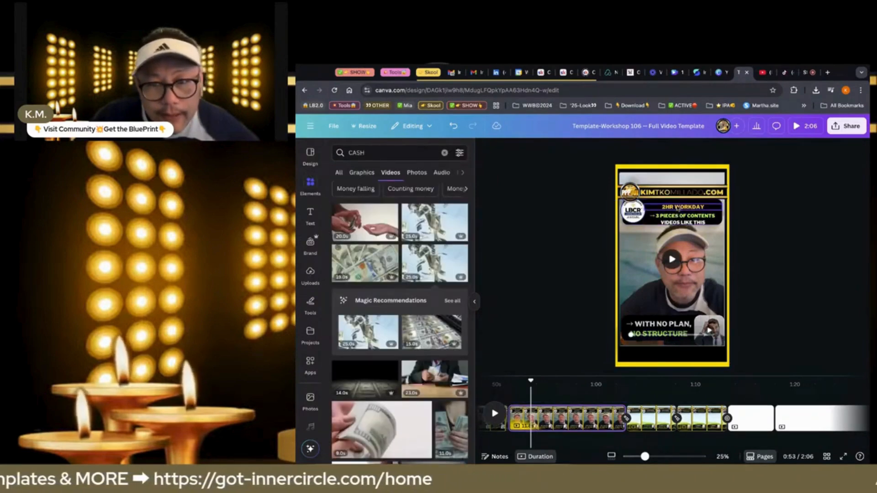
left_click(678, 207)
left_click(682, 217, "shift")
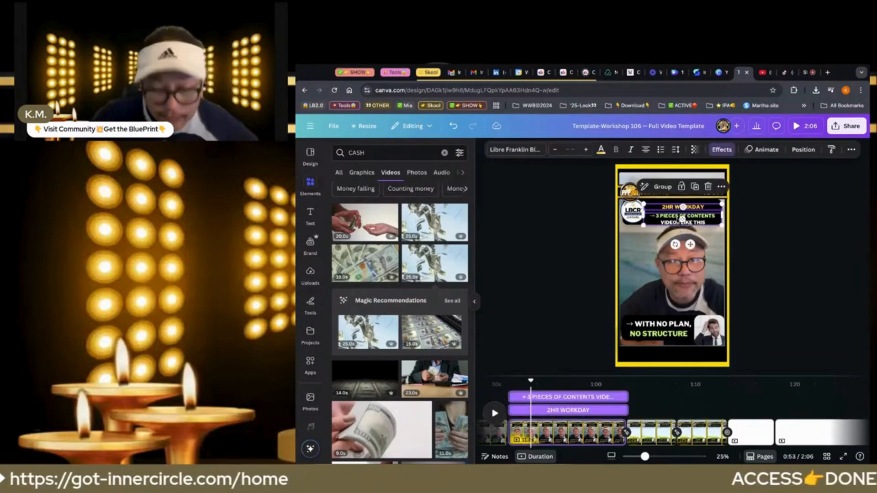
key("Up")
key("Up")
key("Up")
key("Up")
key("Up")
key("Up")
key("Up")
key("Up")
key("Up")
key("Up")
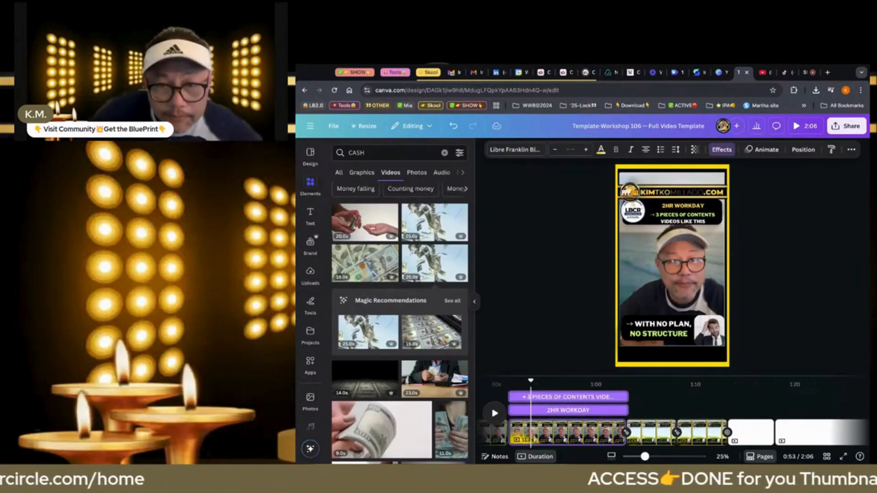
key("Up")
key("Up")
key("Up")
key("Up")
key("Up")
key("Up")
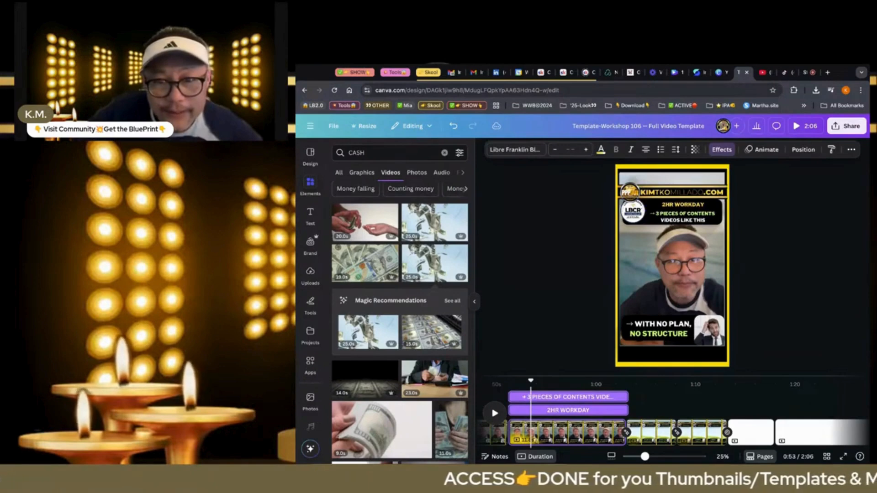
key("Up")
key("Up")
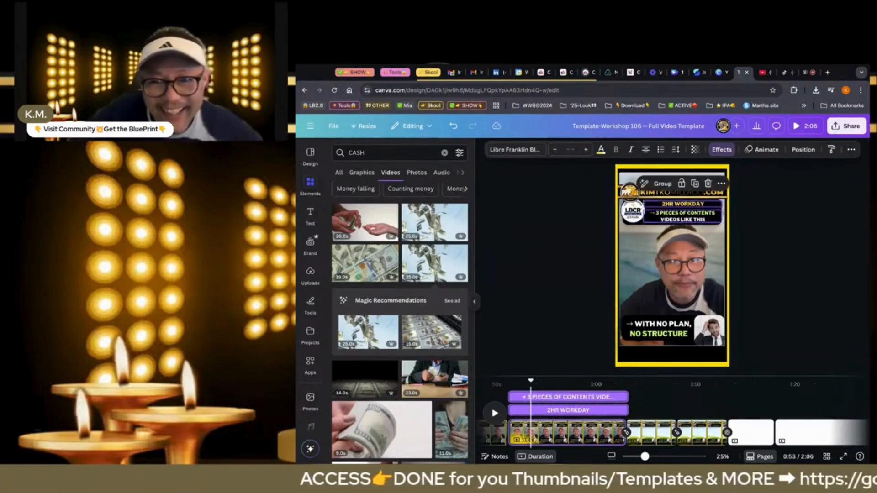
left_click(589, 281)
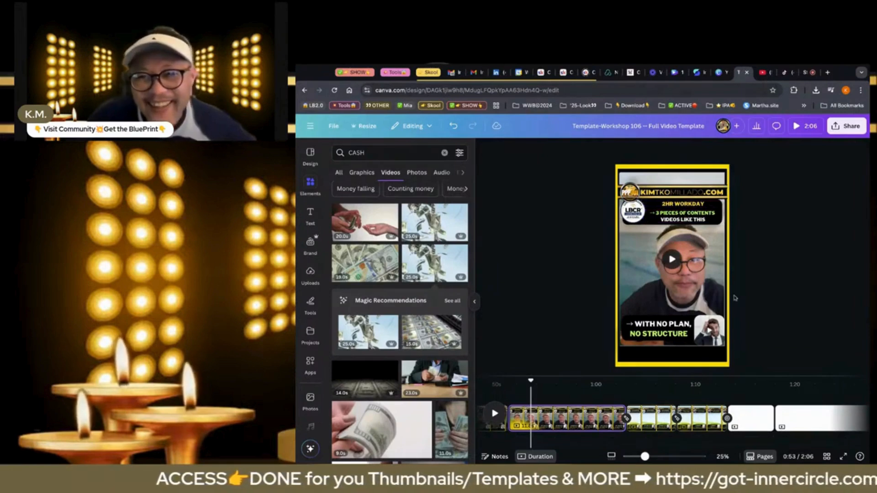
Replace "WITH NO PLAN," in the bottom caption of the 2HR WORKDAY page with "SEND 20+ EMAILS"
left_click(625, 384)
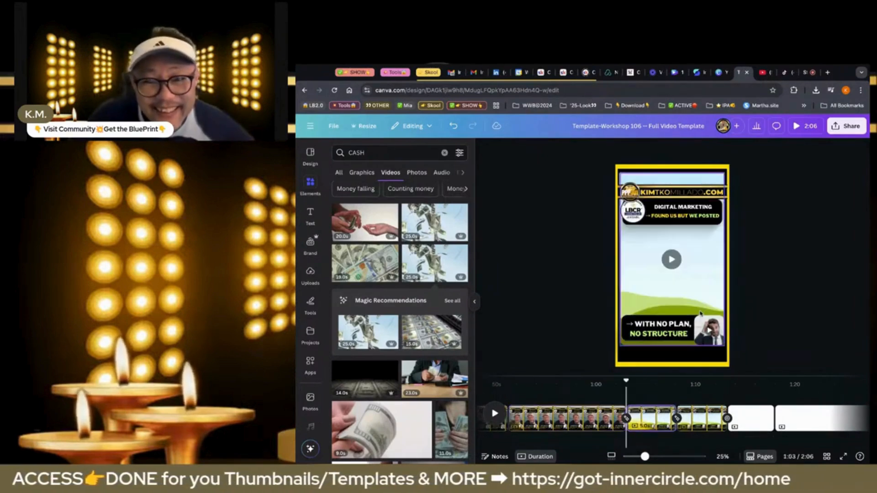
left_click(601, 419)
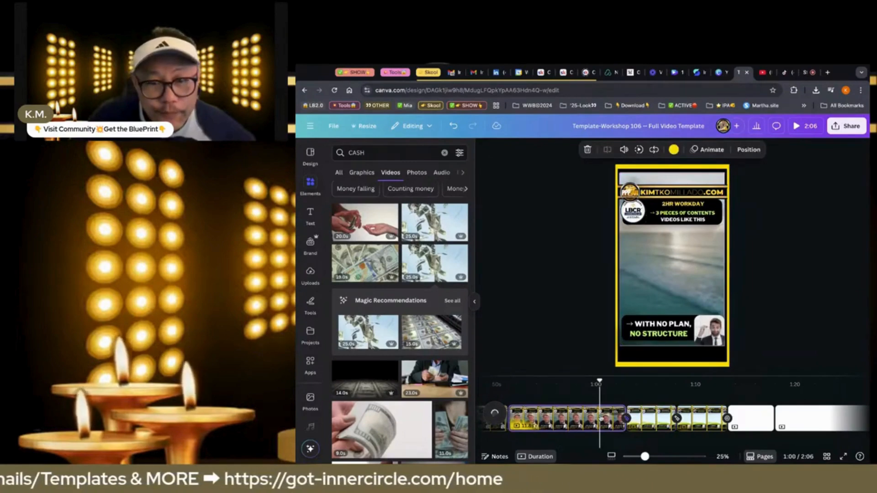
left_click(660, 326)
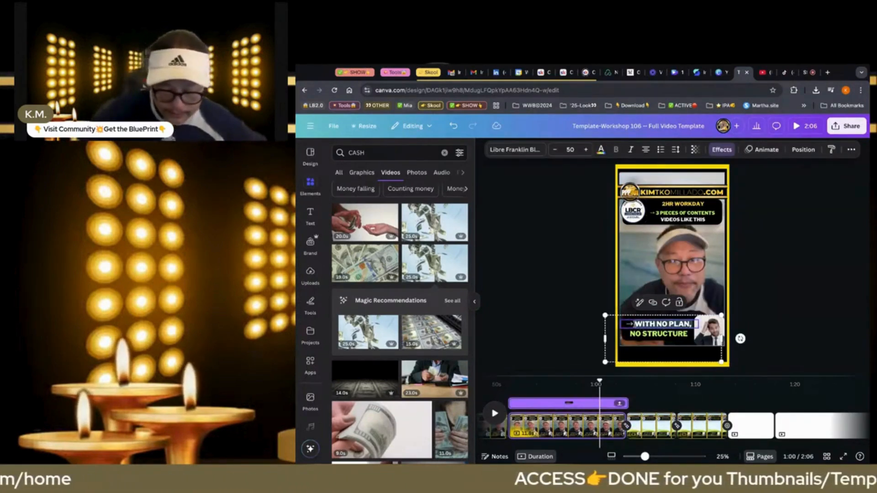
type("SEND 20")
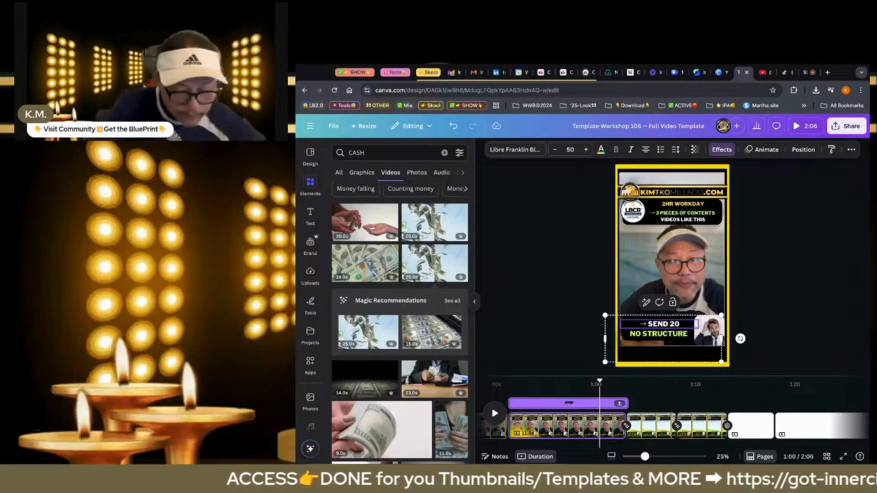
type("+ EMAILS")
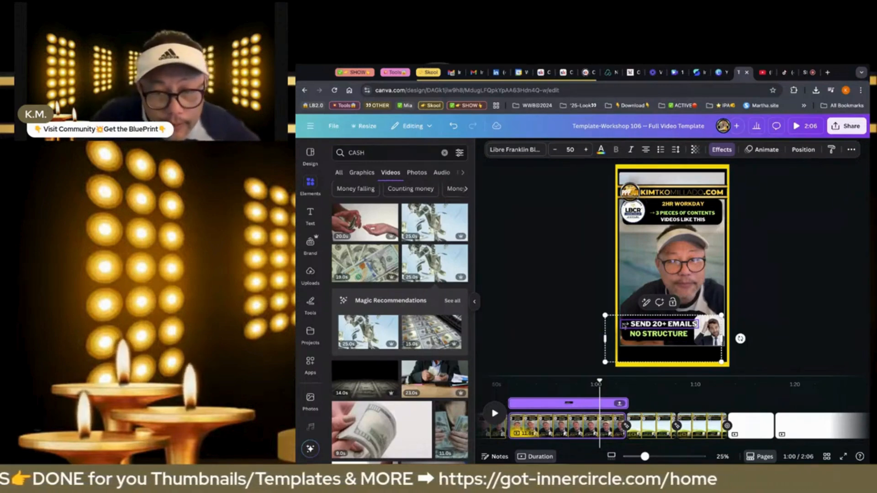
Reduce the font size of the "SEND 20+ EMAILS" caption line to 40
left_click(554, 150)
left_click(554, 149)
left_click(554, 150)
left_click(554, 153)
left_click(554, 154)
left_click(555, 153)
left_click(555, 154)
left_click(554, 154)
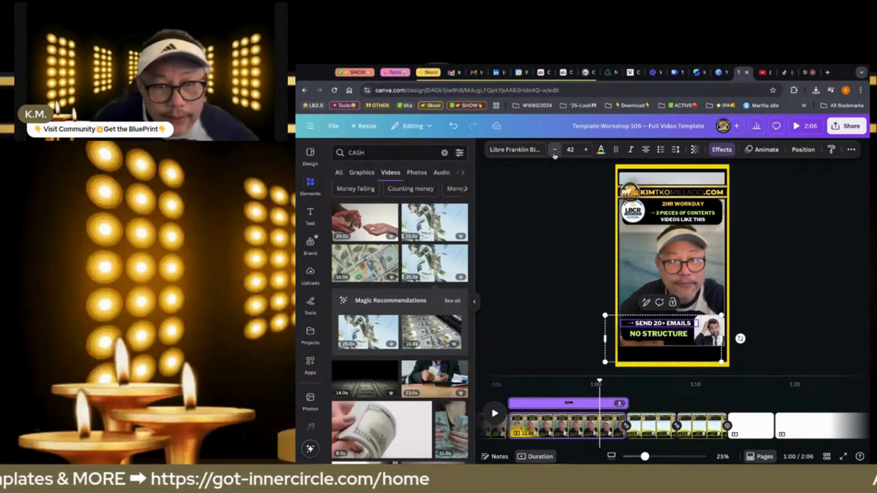
left_click(554, 153)
left_click(555, 154)
left_click(554, 153)
left_click(585, 150)
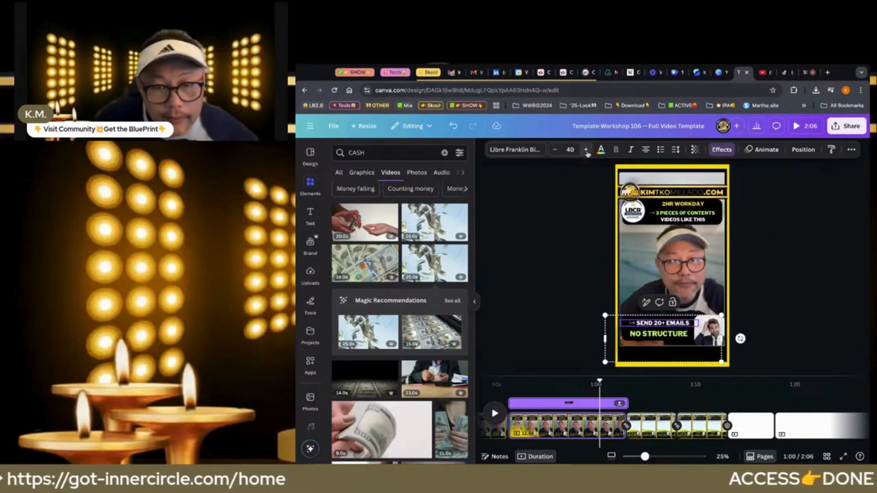
Replace the green caption line "NO STRUCTURE" with "RESPOND EMAILS + CPMMENTS"
left_click(648, 334)
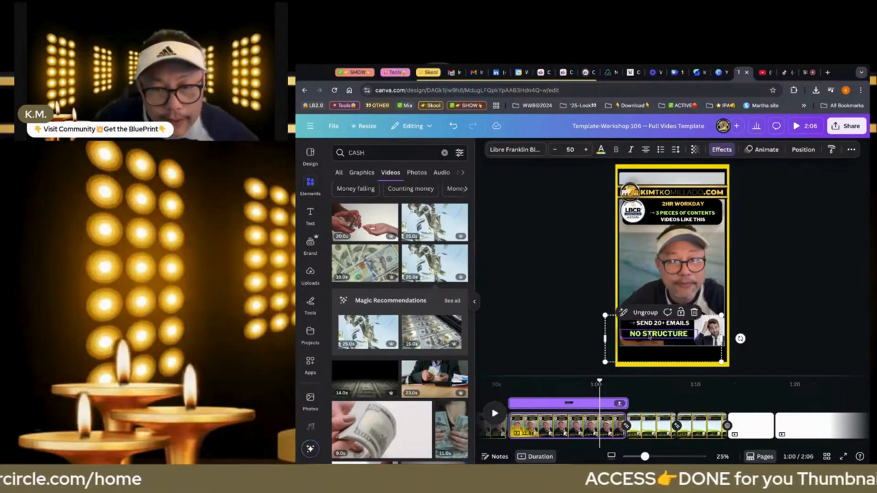
left_click(649, 335)
type("RES")
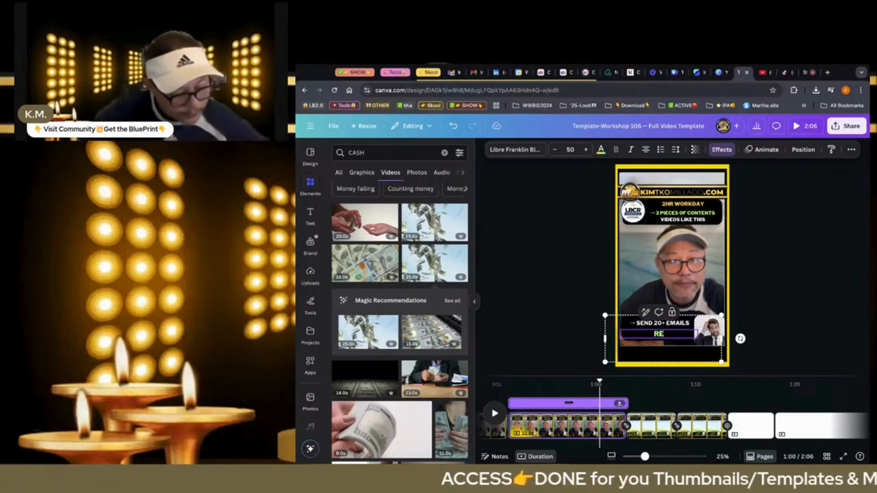
type("PON")
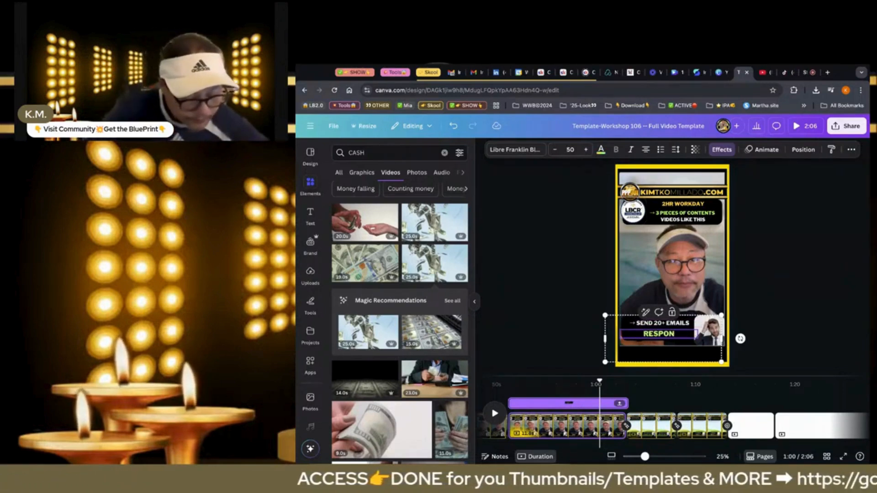
type("D EMAIL")
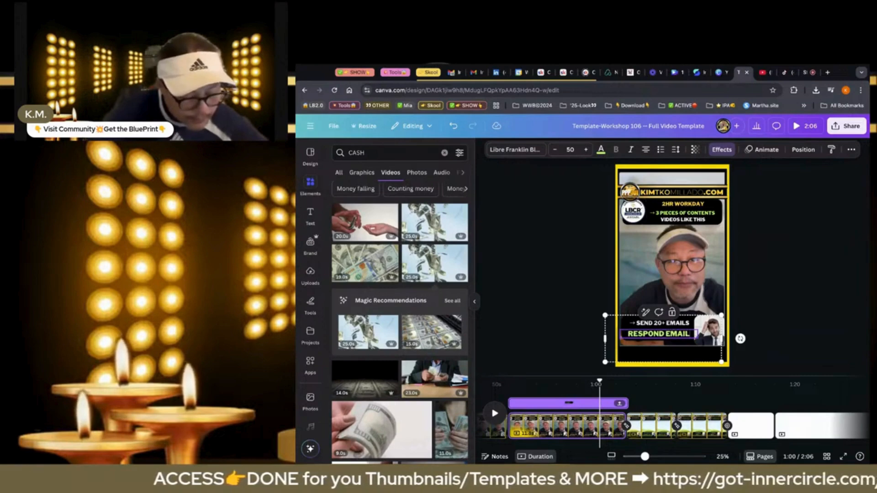
type("S +")
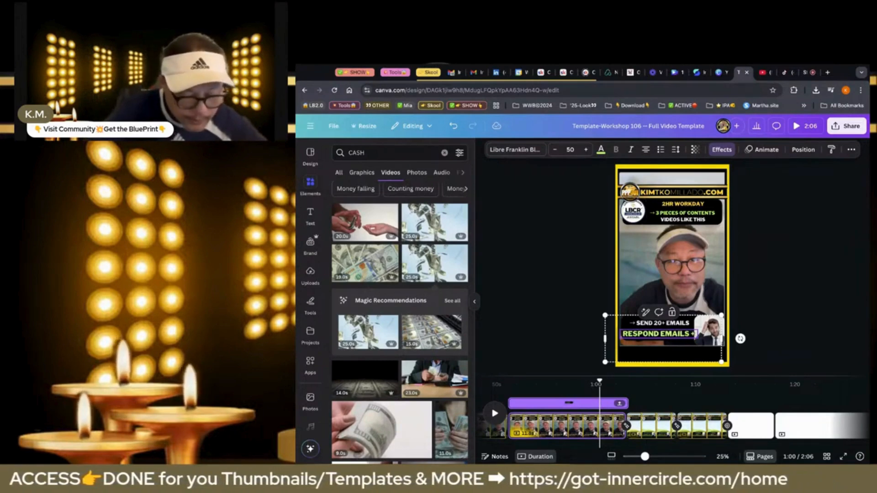
type(" CPMMENTS")
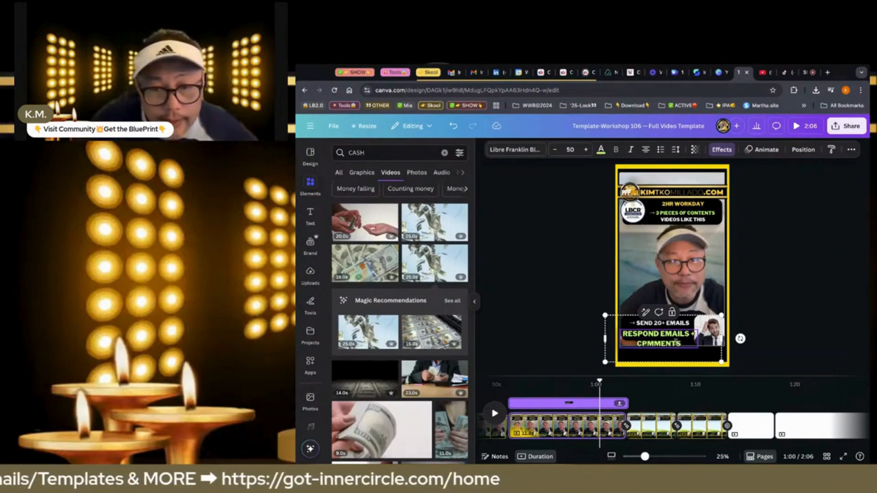
left_click(578, 343)
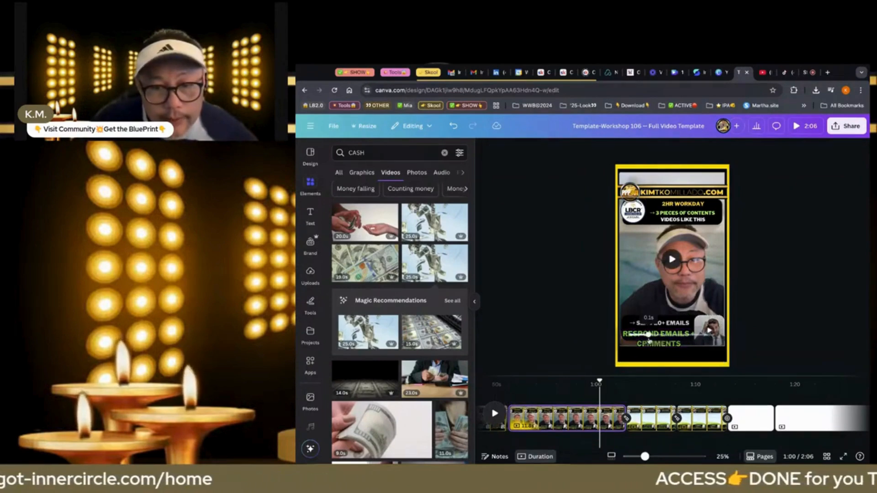
Ungroup the bottom caption on the 2HR WORKDAY page and move both text lines up to fit inside the black box
left_click(648, 334)
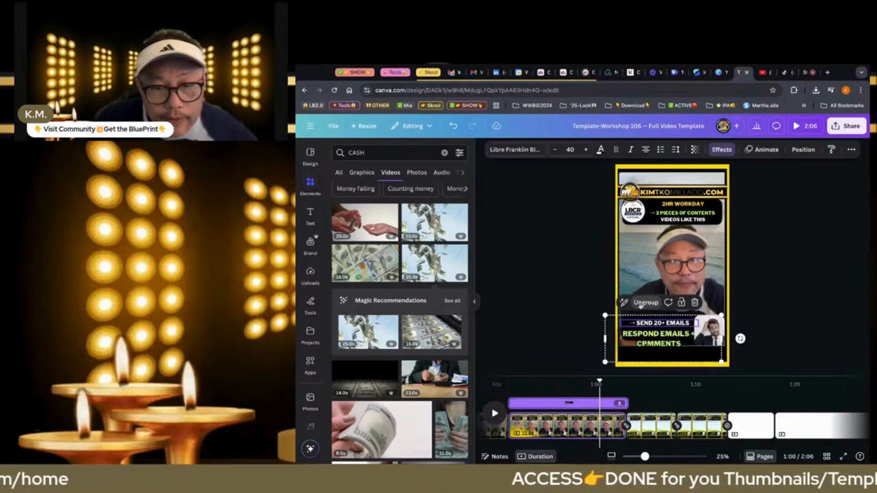
left_click(641, 305)
left_click(562, 306)
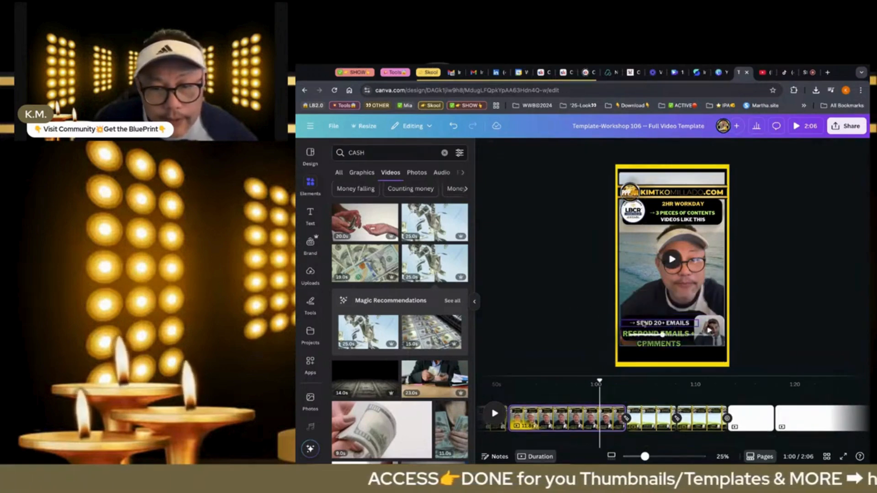
mouse_move(643, 324)
left_mouse_down()
mouse_move(643, 317)
mouse_move(647, 333)
left_mouse_up()
left_click(647, 341)
left_click(587, 329)
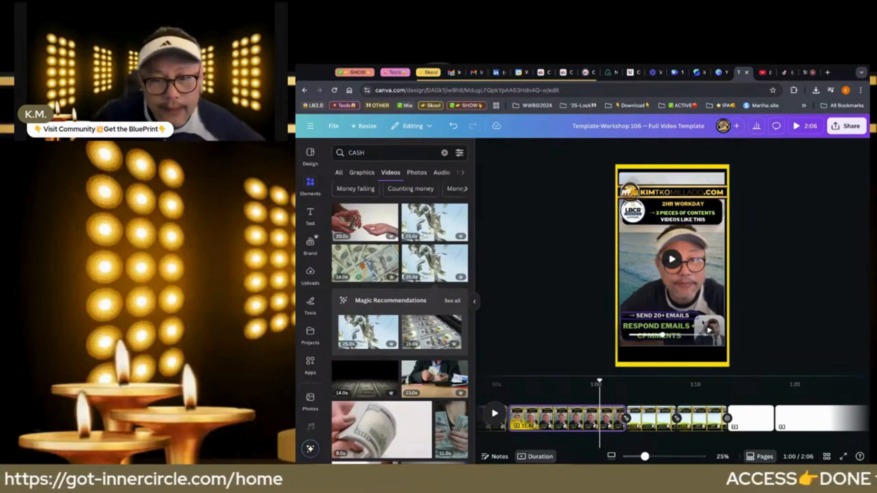
Search the elements library for "EMAILS" and show all the video results
left_click(709, 330)
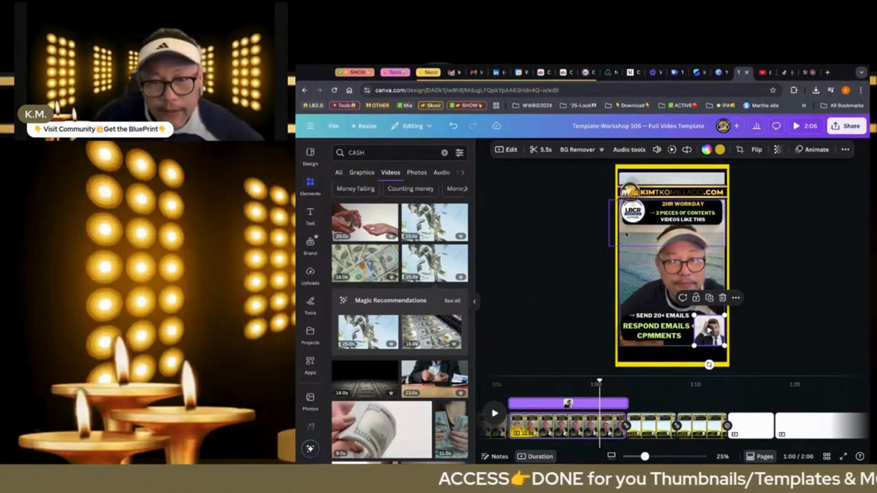
left_click(444, 153)
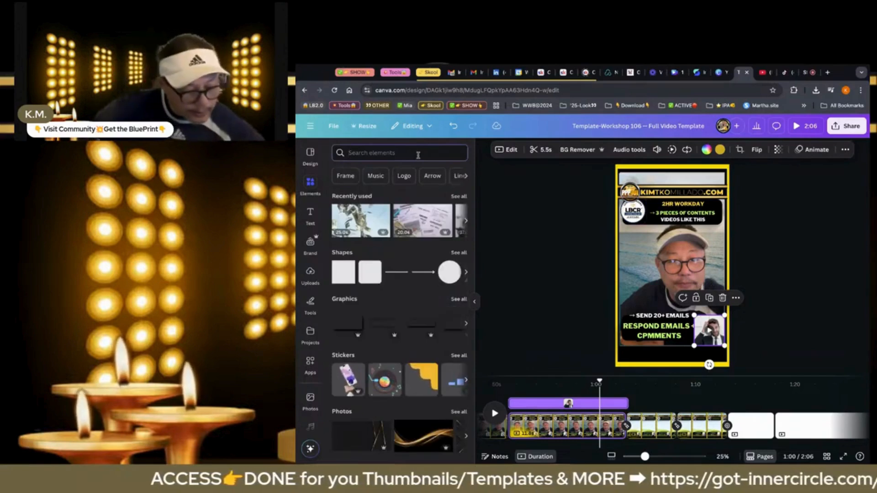
left_click(418, 155)
type("EMAILS")
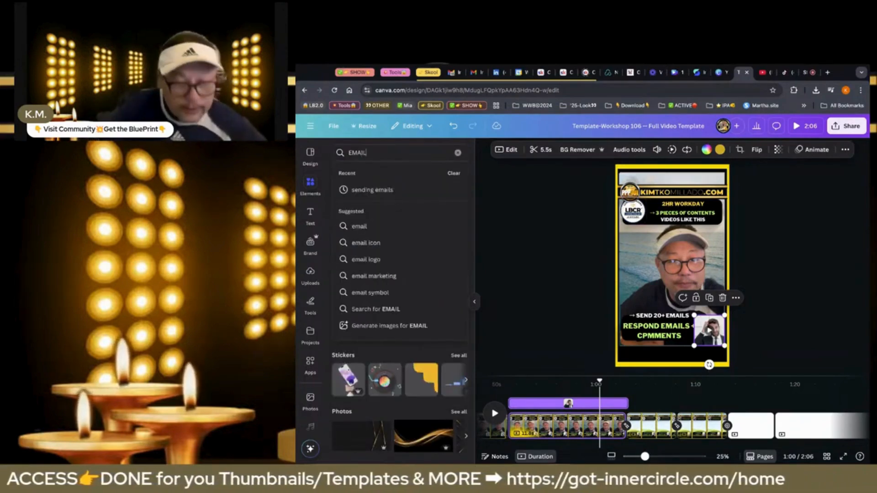
key("Return")
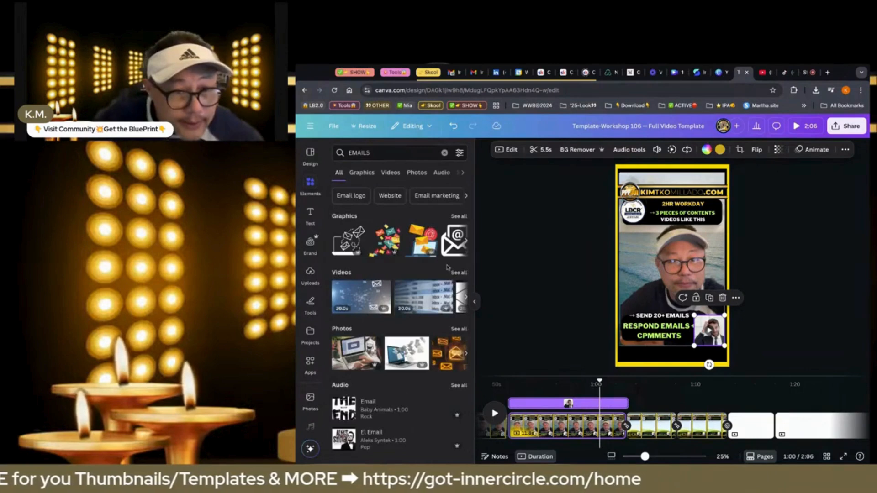
left_click(458, 273)
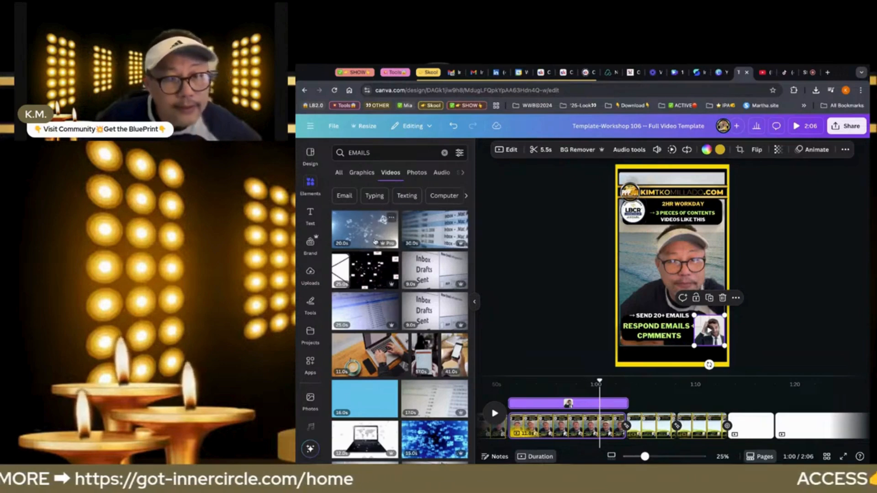
Add the blue flying-envelopes email video to the 2HR WORKDAY page and trim it to 12.1 seconds, matching the talking-head clip
left_click(374, 242)
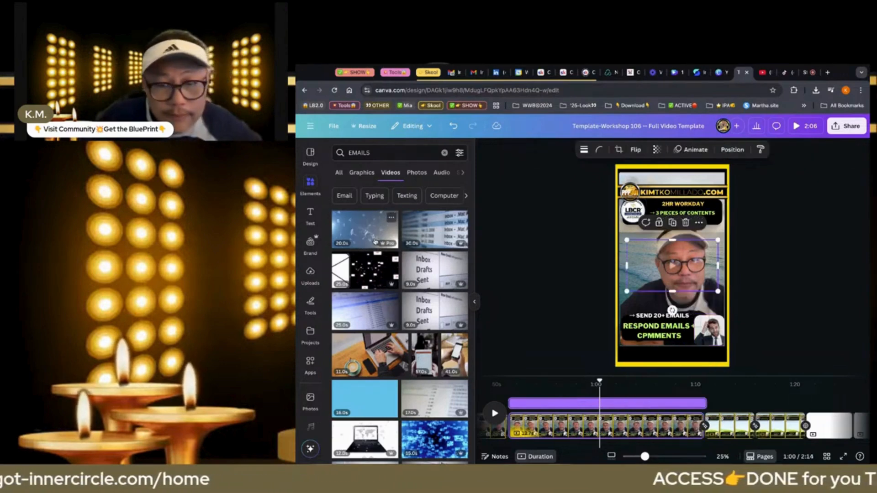
left_click(621, 252)
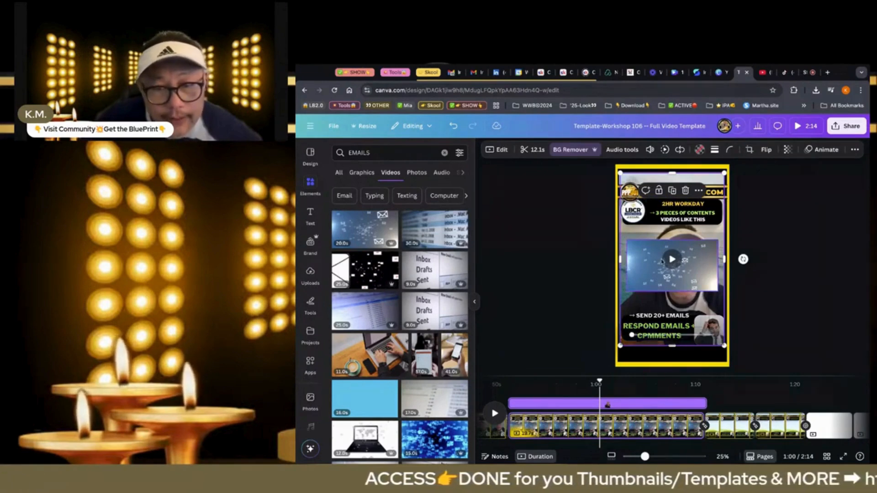
left_click(661, 261)
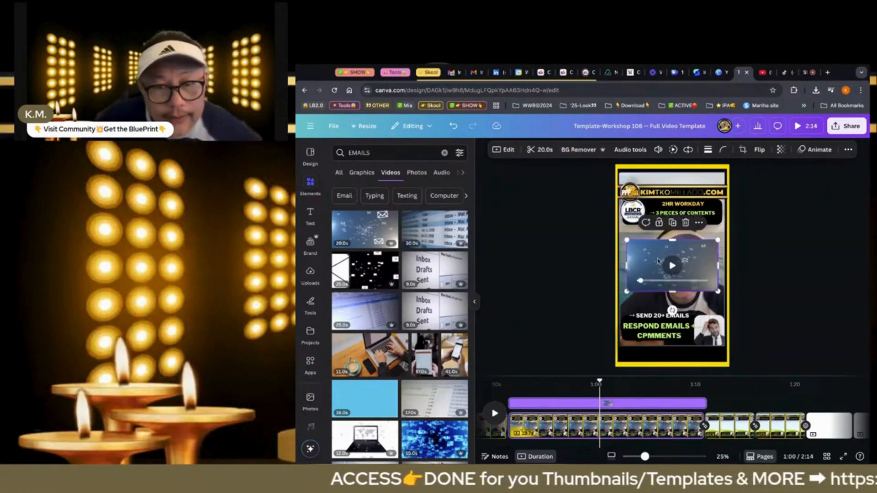
left_click(543, 151)
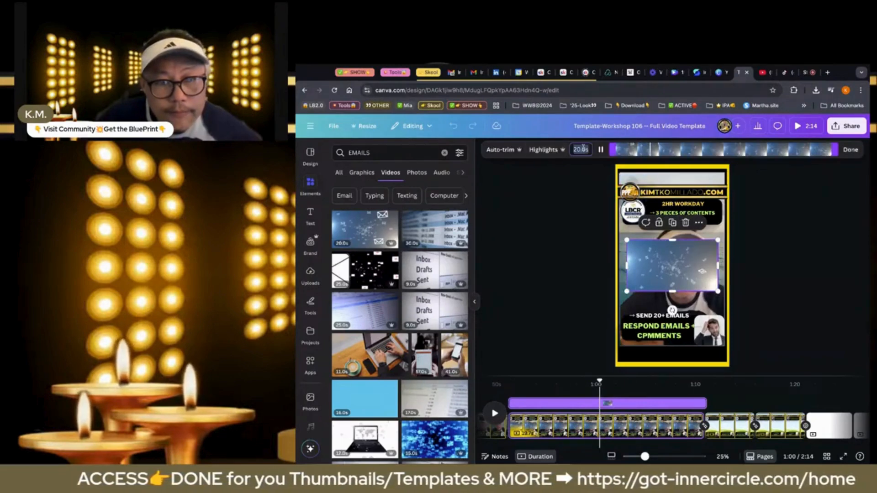
type("12")
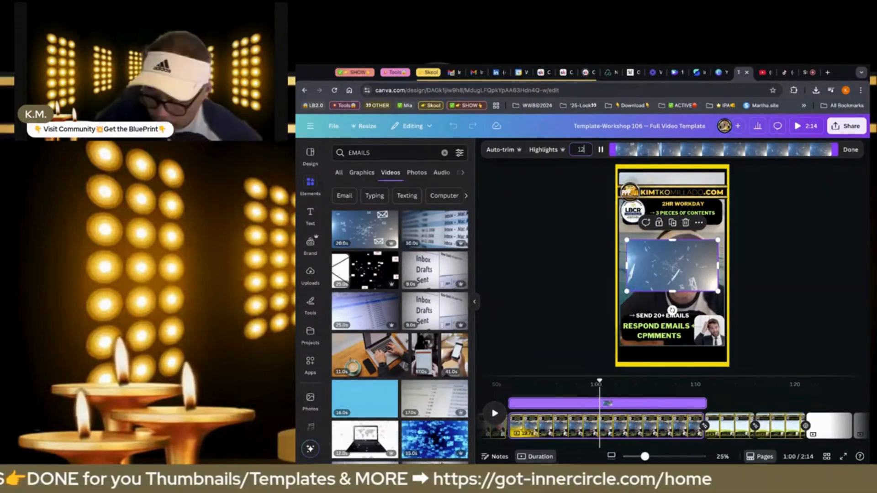
type(".1")
left_click(848, 151)
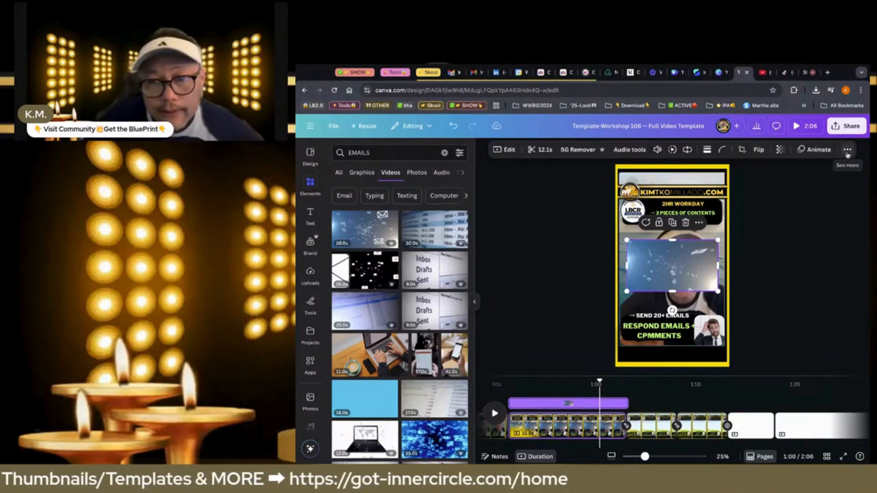
Turn off or on repeat playback as needed so the email clip does not loop, and place it in the small caption frame, replacing the stressed-man clip
left_click(688, 149)
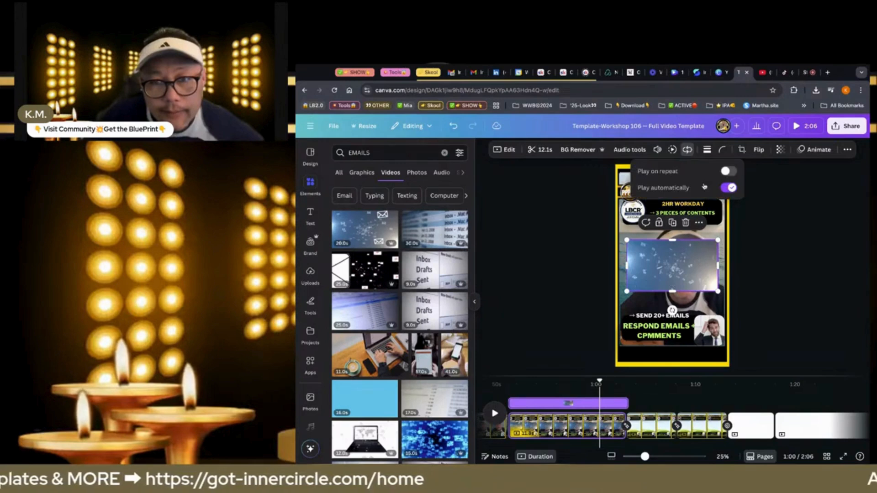
left_click(724, 175)
left_click_drag(649, 265, 690, 335)
mouse_move(712, 336)
left_mouse_down()
mouse_move(750, 334)
mouse_move(711, 331)
left_mouse_up()
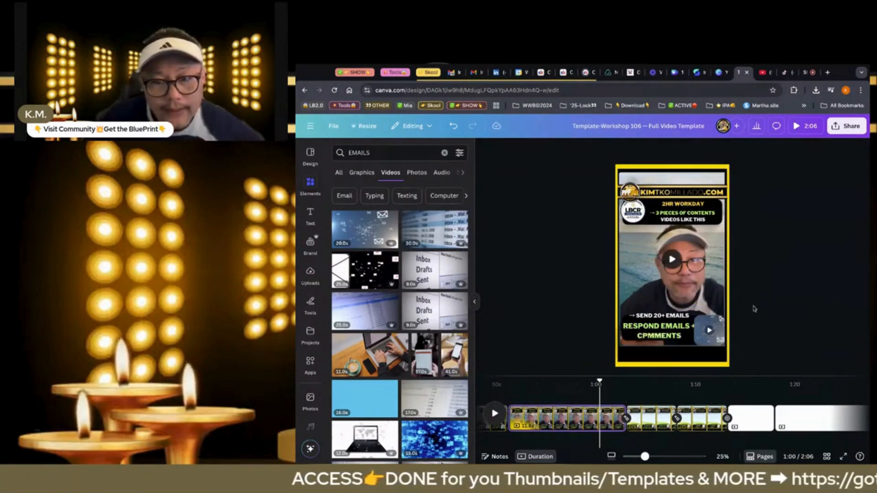
Delete the blank 12.1-second page 10 from the timeline
scroll(799, 427, "right", 3)
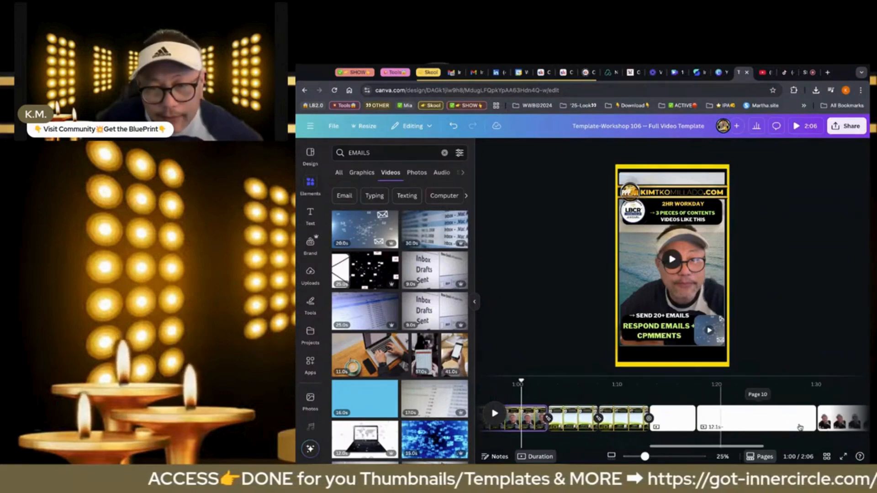
left_click(751, 424)
key("Delete")
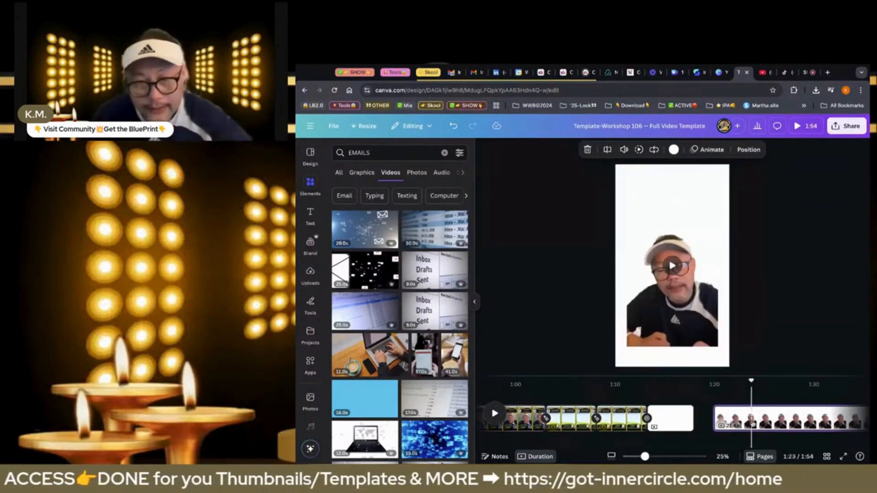
Move the talking-head video from its white page into the large frame of the DIGITAL MARKETING page
left_click(700, 329)
key("Delete")
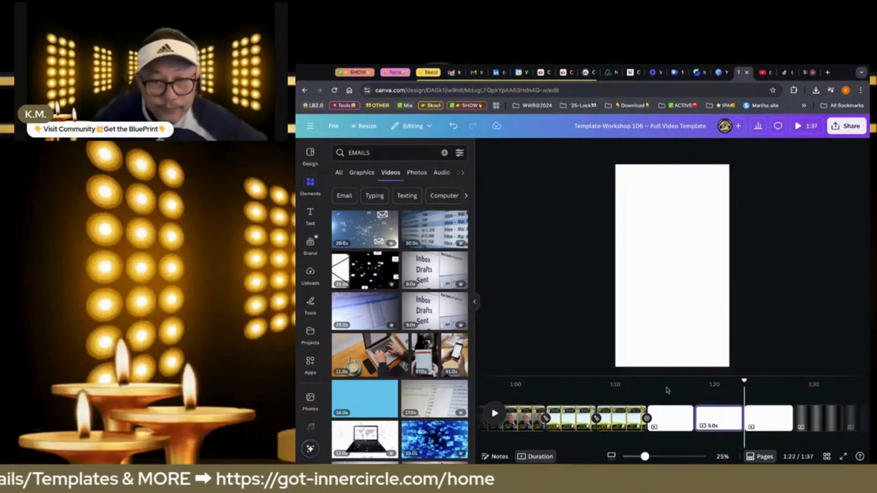
left_click(568, 422)
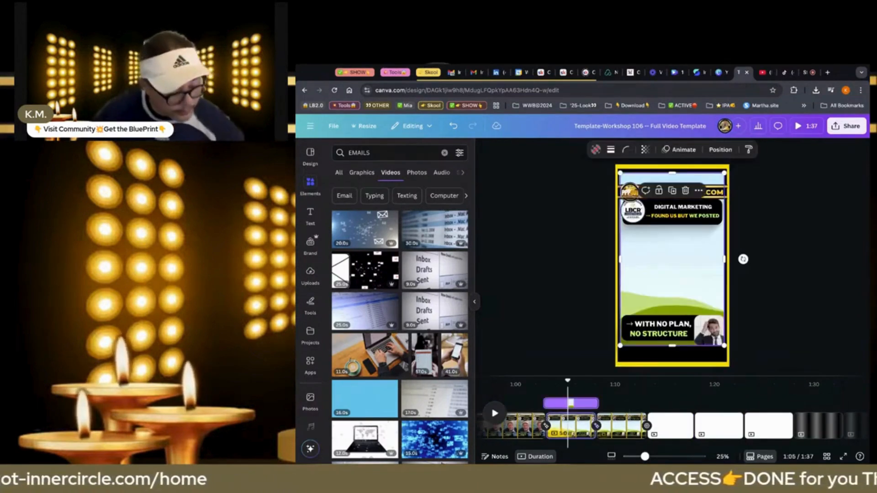
key("ctrl+z")
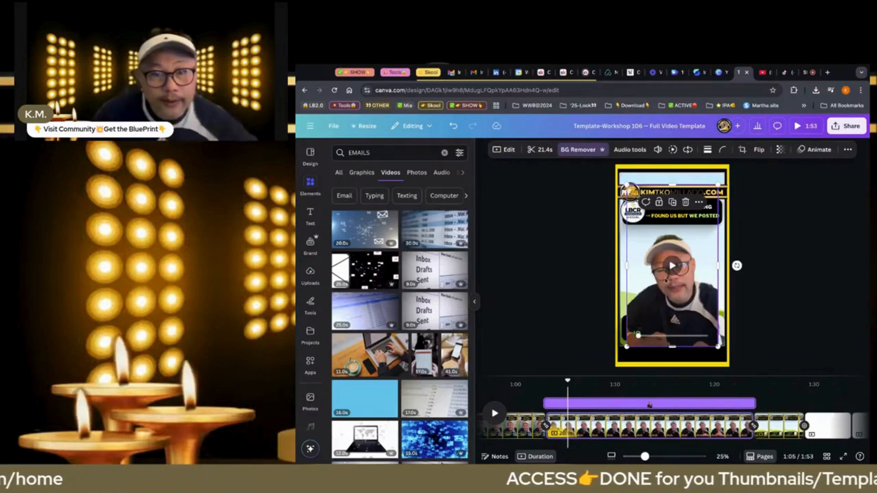
key("Delete")
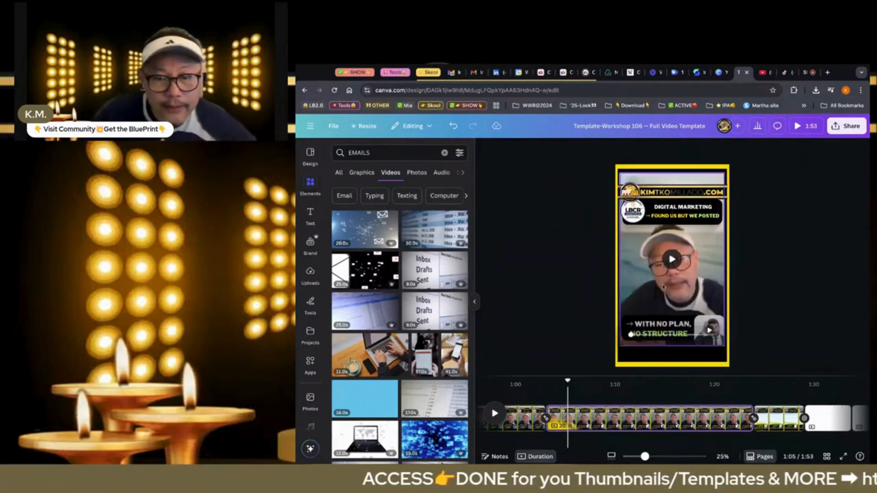
Delete the three blank white pages that follow the template pages in the timeline
left_click(827, 423)
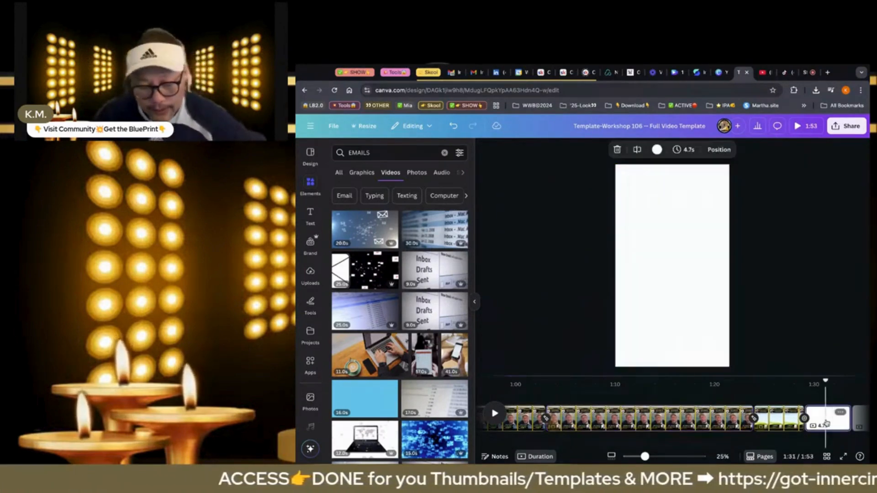
key("Delete")
key("Delete")
key("Delete")
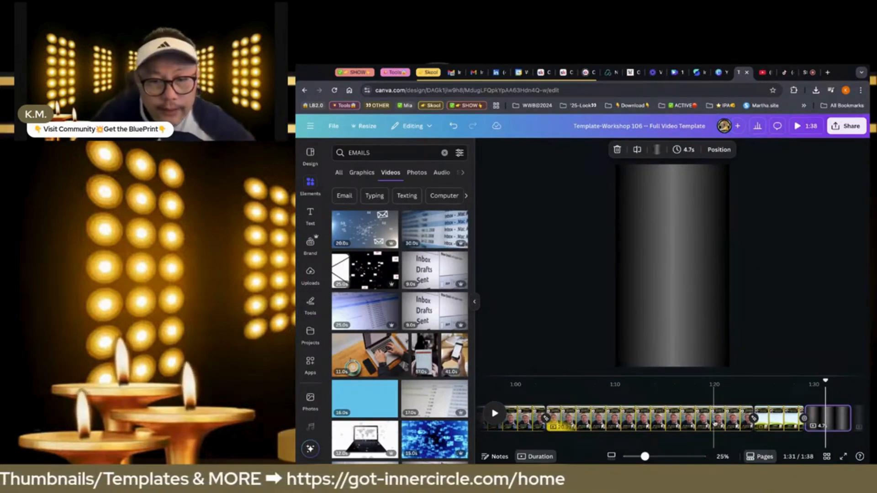
Split the talking-head DIGITAL MARKETING page at the 1:13 mark and select its first half
left_click(649, 422)
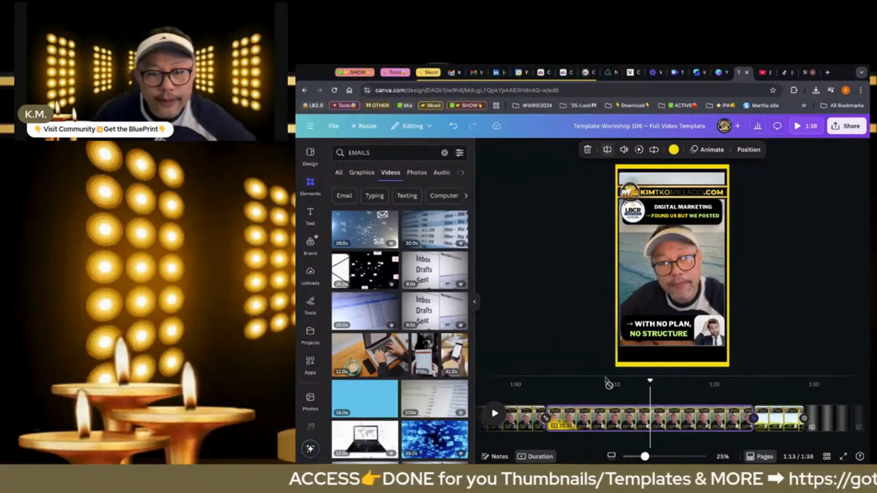
key("s")
left_click(596, 418)
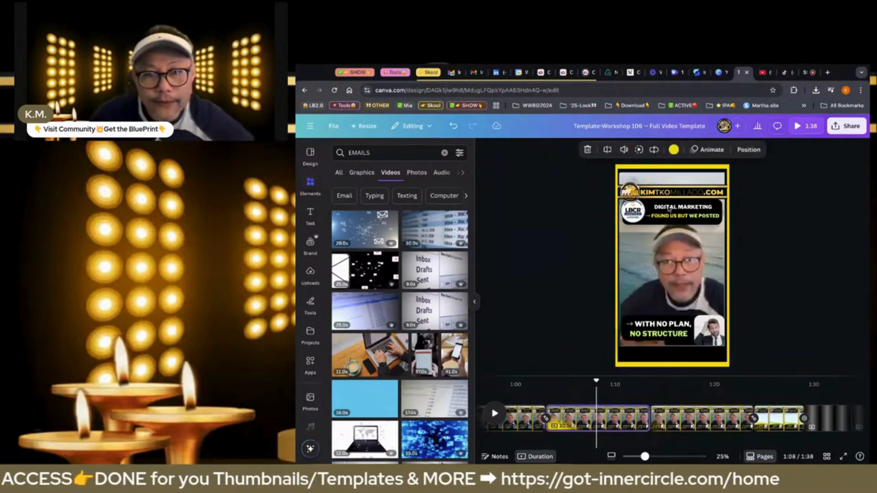
Replace the "DIGITAL MARKETING" headline on the first half with "IF YOU'RE TIRED OF"
left_click(669, 208)
type("ID Y")
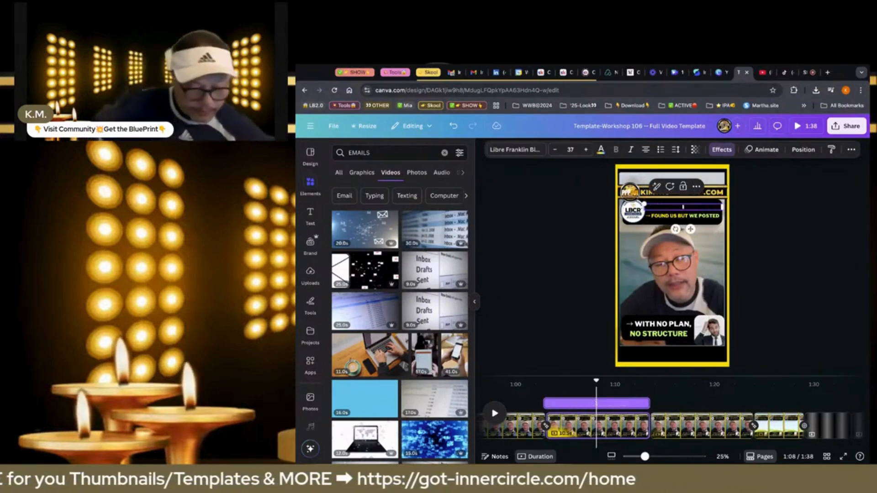
type("OU")
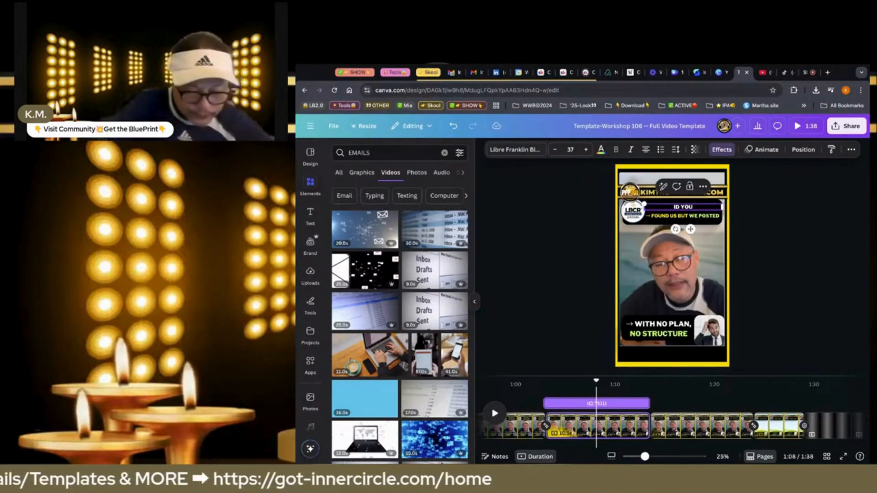
type("'RE TIRED")
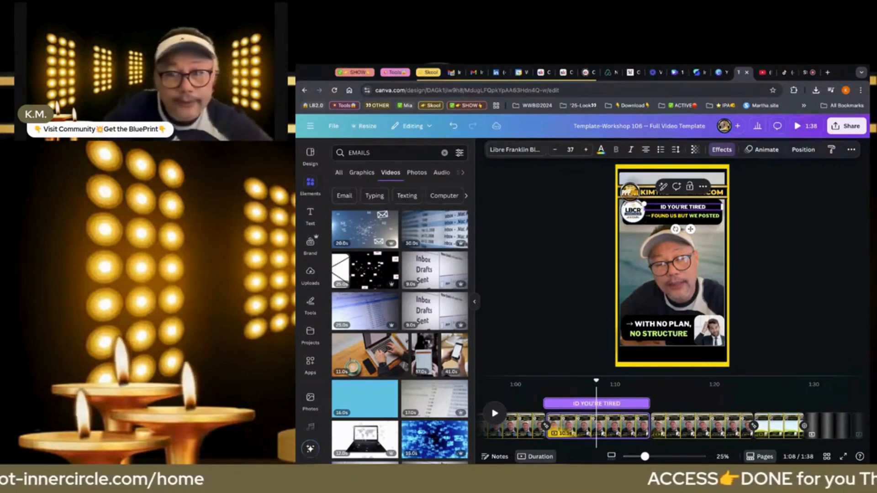
type(" OF")
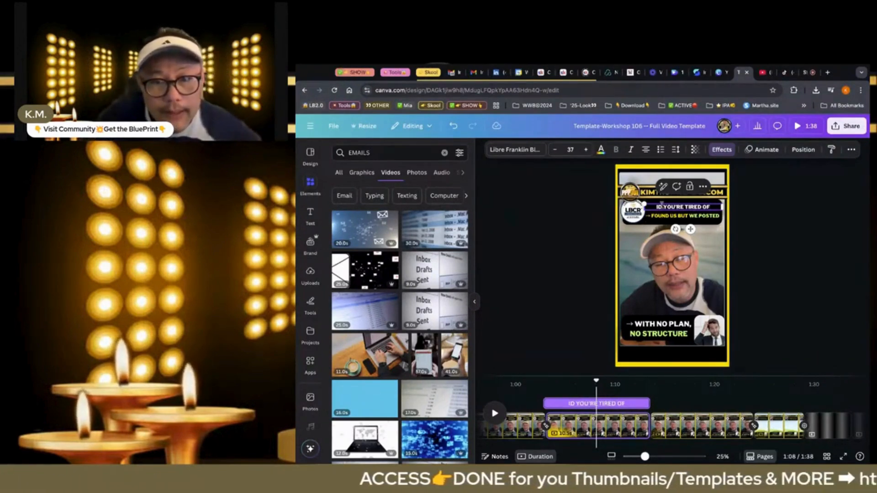
left_click(662, 206)
key("BackSpace")
type("F")
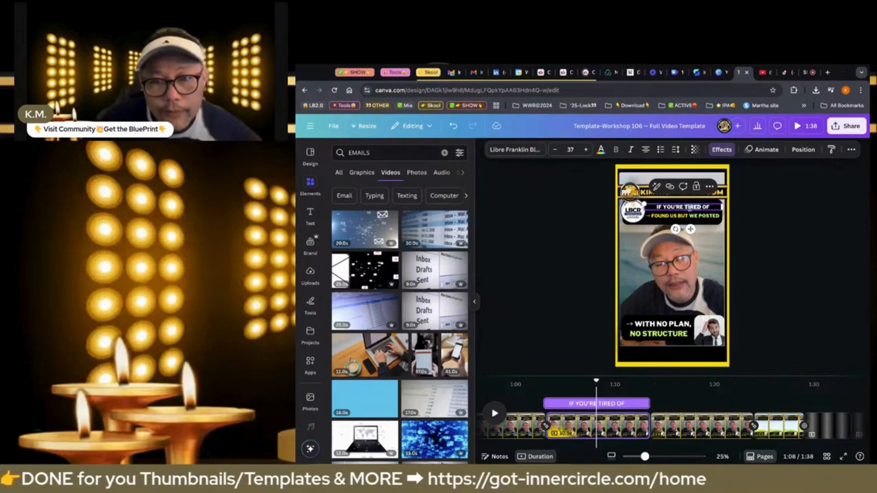
Colour the word "TIRED" in the headline light green
left_click(599, 155)
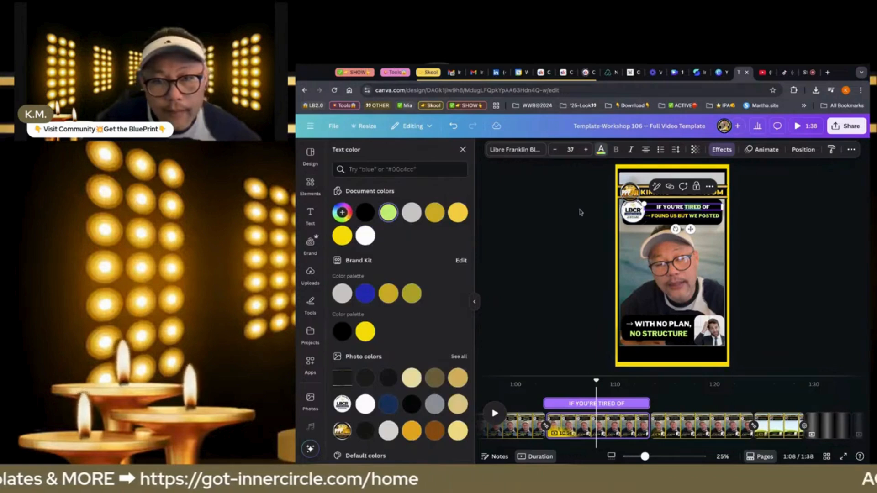
left_click(581, 213)
left_click(600, 222)
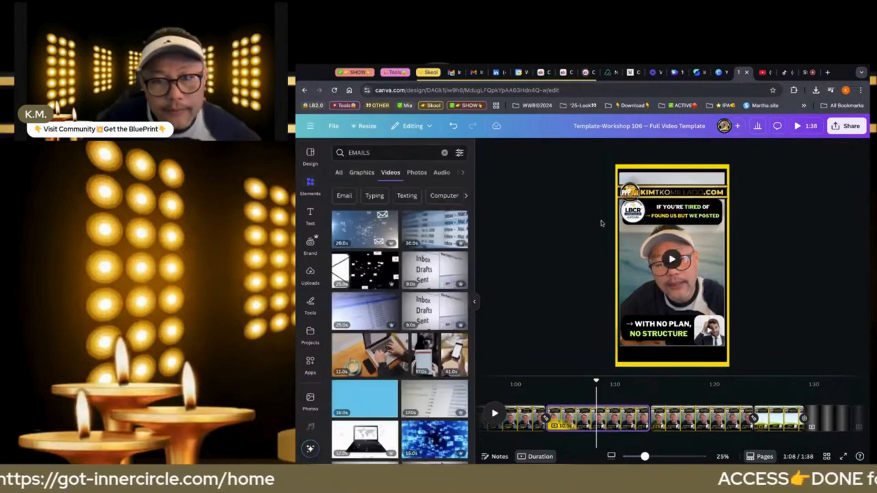
Increase the font size of the "IF YOU'RE TIRED OF" headline to 42
left_click(657, 209)
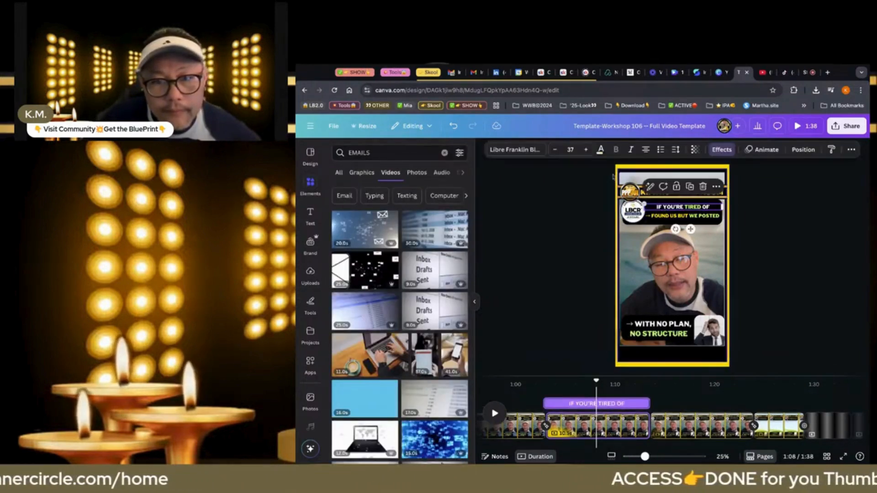
left_click(585, 150)
left_click(585, 150)
left_click(585, 149)
Enlarge the "IF YOU'RE TIRED OF" headline text a few points more
left_click(584, 150)
left_click(585, 150)
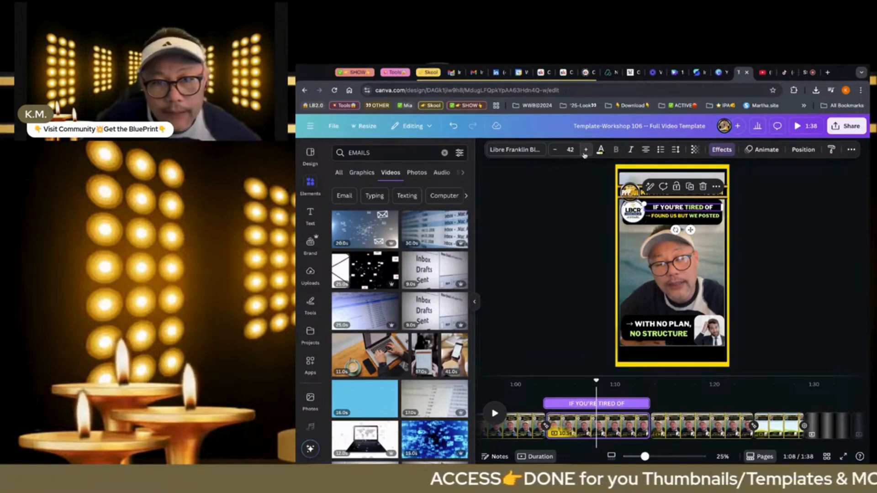
left_click(585, 149)
left_click(585, 150)
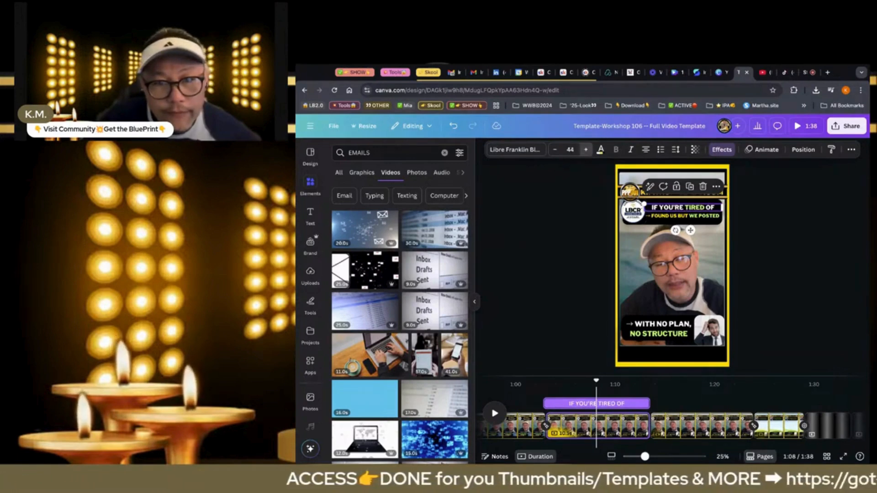
left_click(585, 150)
left_click(576, 215)
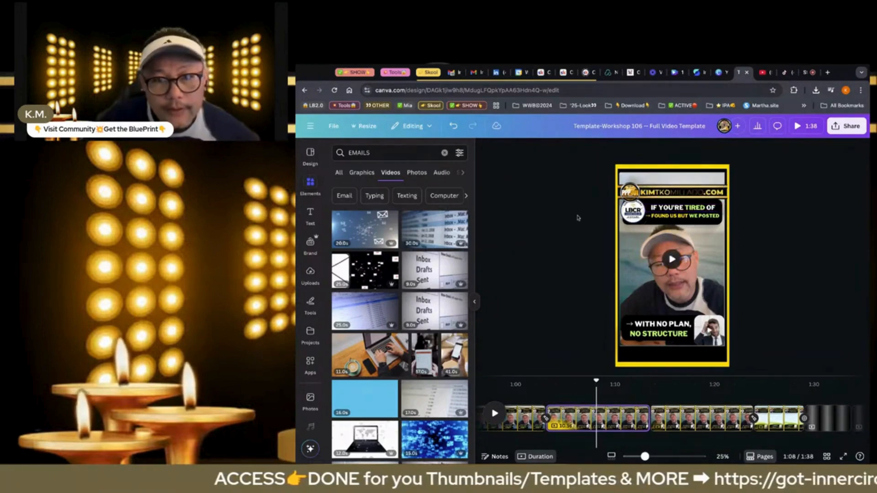
Replace the "FOUND US BUT WE POSTED" subheading with "OF STRUGGLING THIS MONTH", keeping the leading arrow
left_click(706, 218)
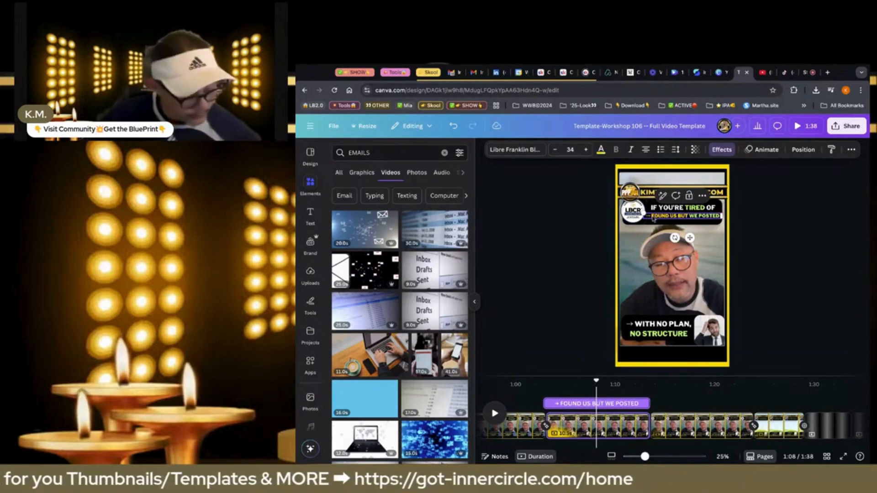
type("OF S")
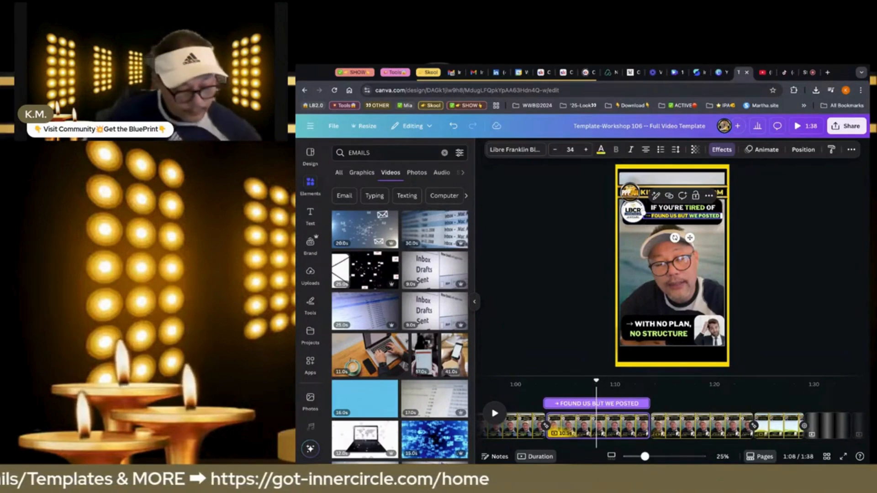
type("TR")
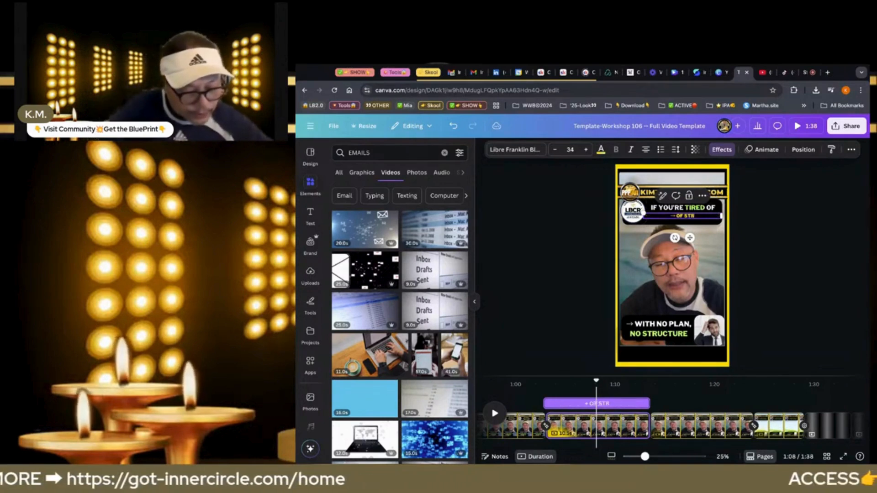
type("UGGLING")
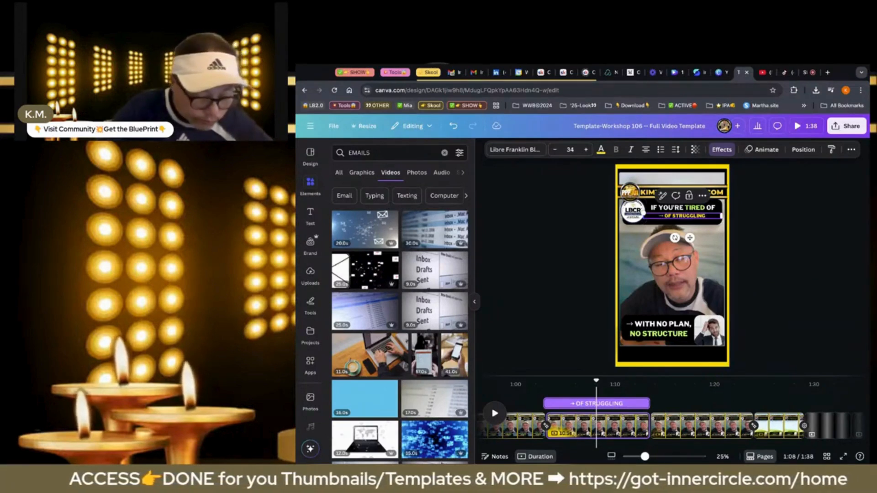
type("THIS MONTH")
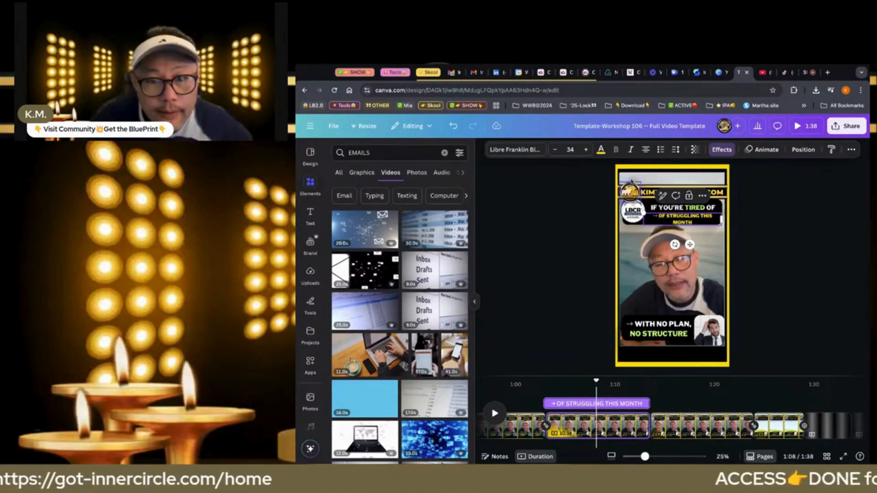
Reduce the font size of the "OF STRUGGLING THIS MONTH" subheading to 31
left_click(554, 150)
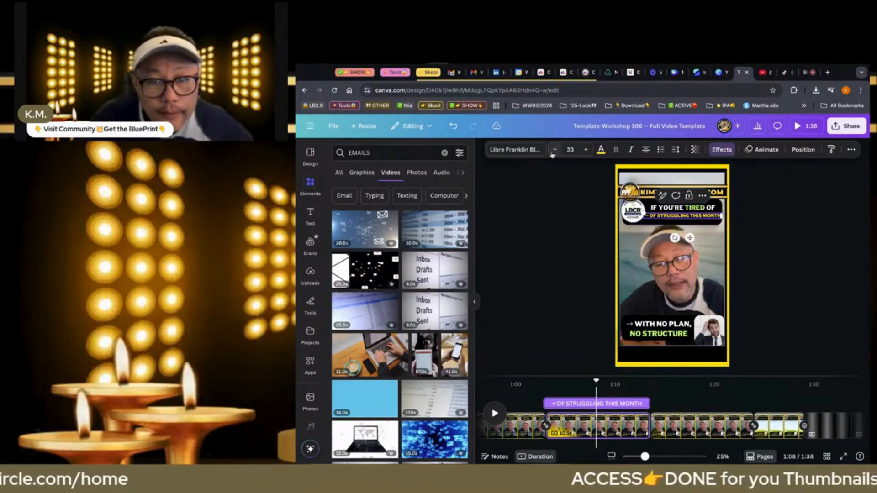
left_click(554, 150)
left_click(554, 149)
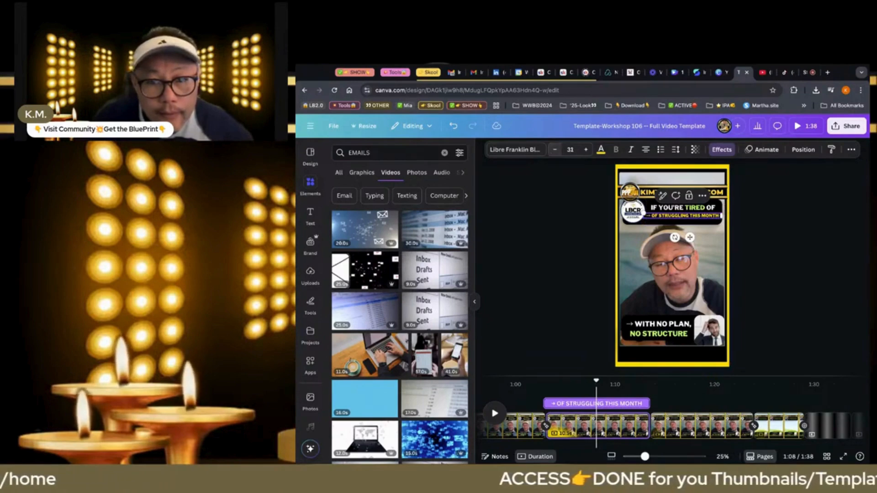
left_click(557, 234)
Colour the "OF STRUGGLING THIS MONTH" subheading light green from the document colours
left_click(676, 215)
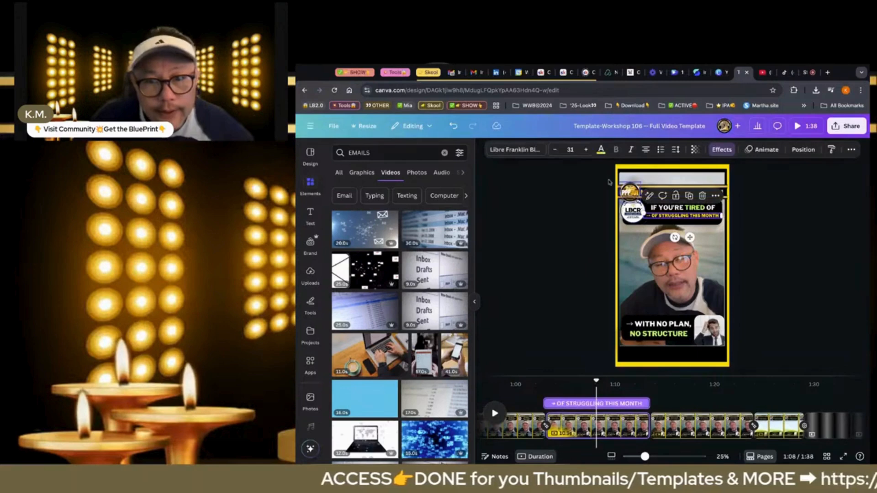
left_click(601, 150)
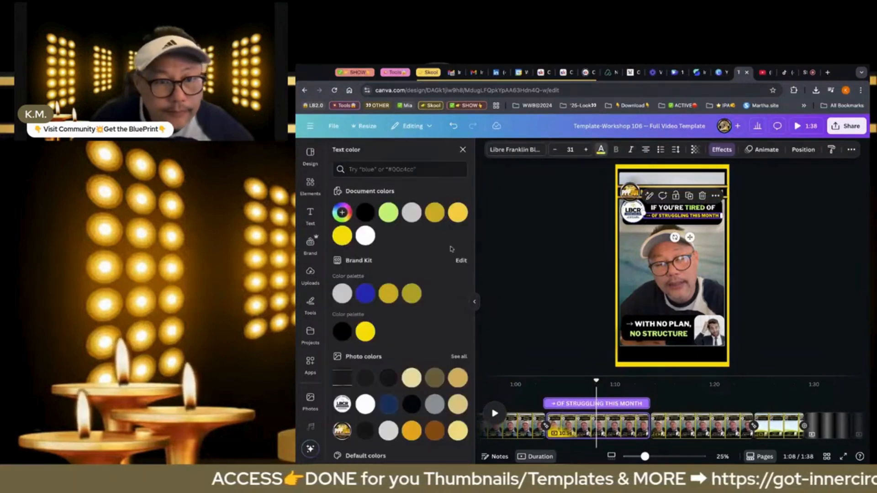
left_click(388, 213)
left_click(556, 246)
Replace "WITH NO PLAN" in the lower caption with "IF THAT'S", keeping the arrow and comma
left_click(659, 329)
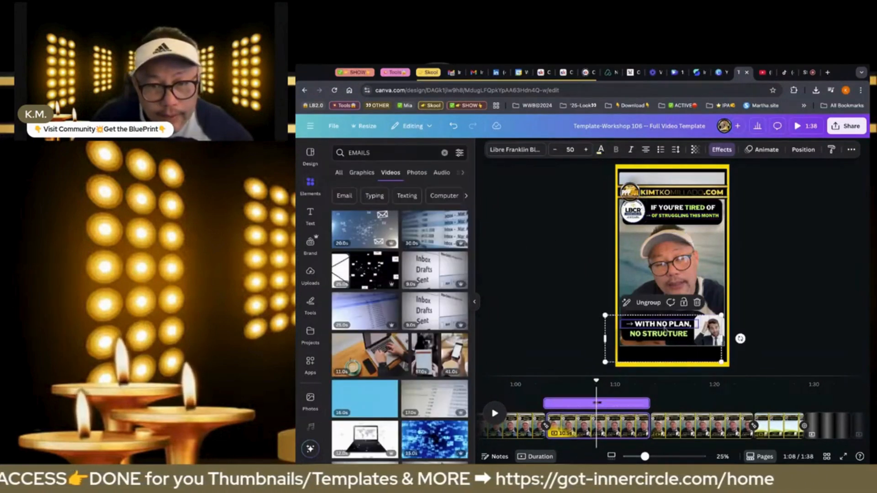
left_click(636, 322)
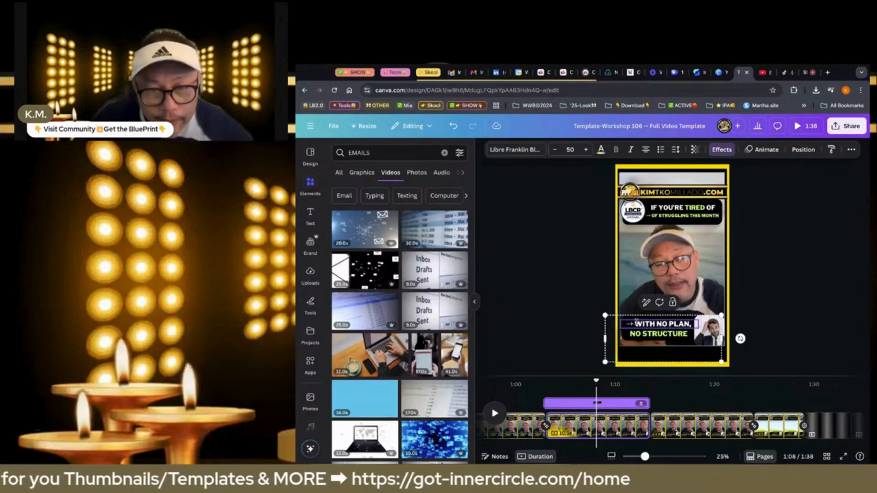
key("shift+Right")
key("shift+Right")
key("shift+Right")
key("shift+Right")
key("shift+Right")
key("shift+Right")
key("shift+Right")
key("shift+Right")
key("shift+Right")
key("shift+Right")
key("shift+Right")
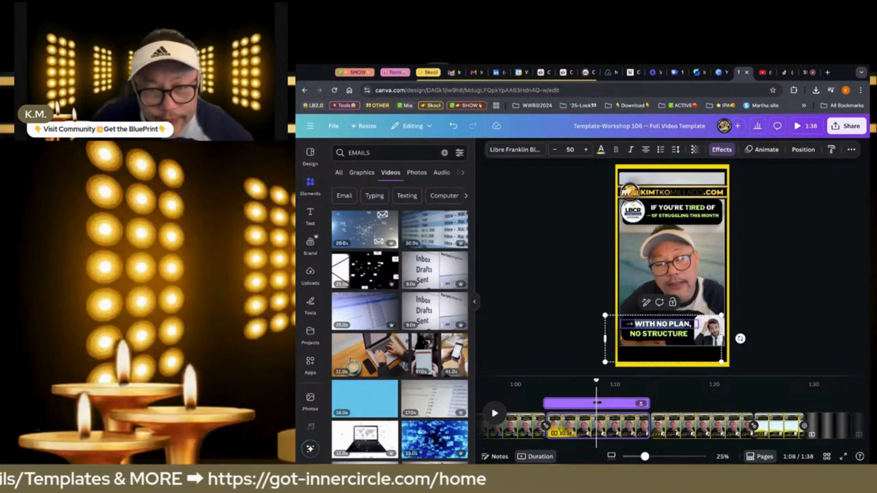
type("IF T")
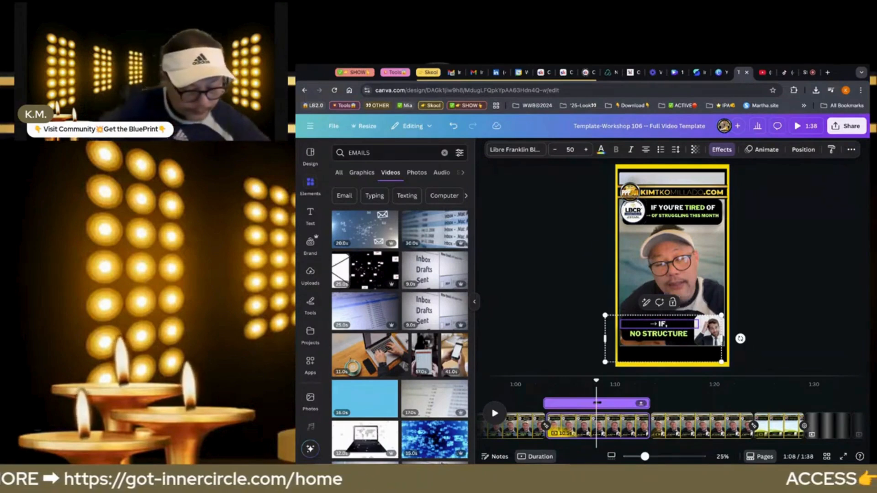
type("HAT'S")
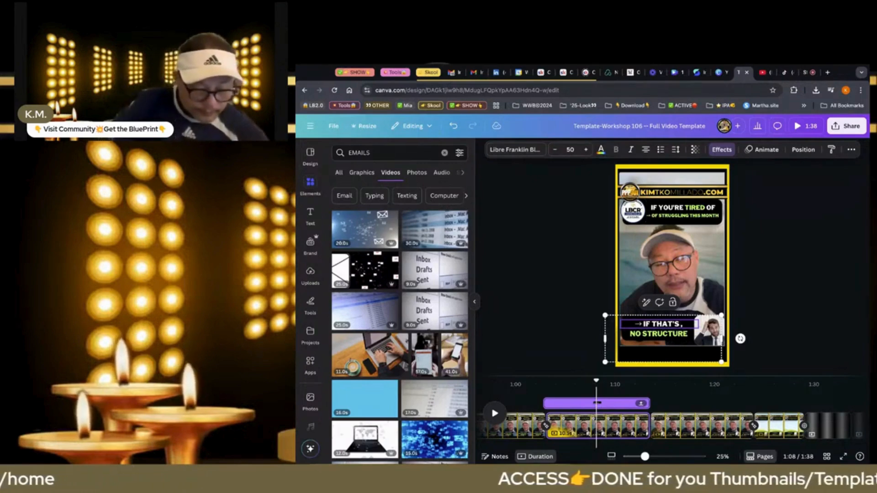
Replace the "NO STRUCTURE" line of the lower caption with "YOU" and a pointing-hand emoji
left_click(653, 338)
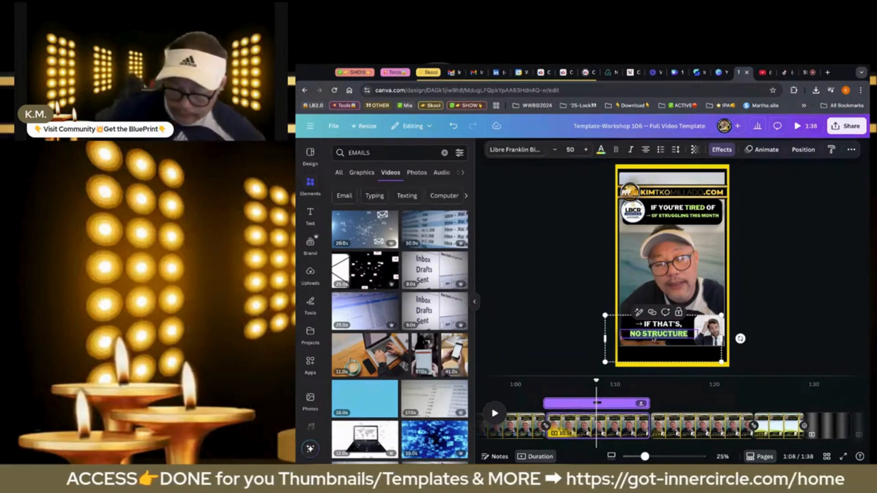
type("YOU 🫵")
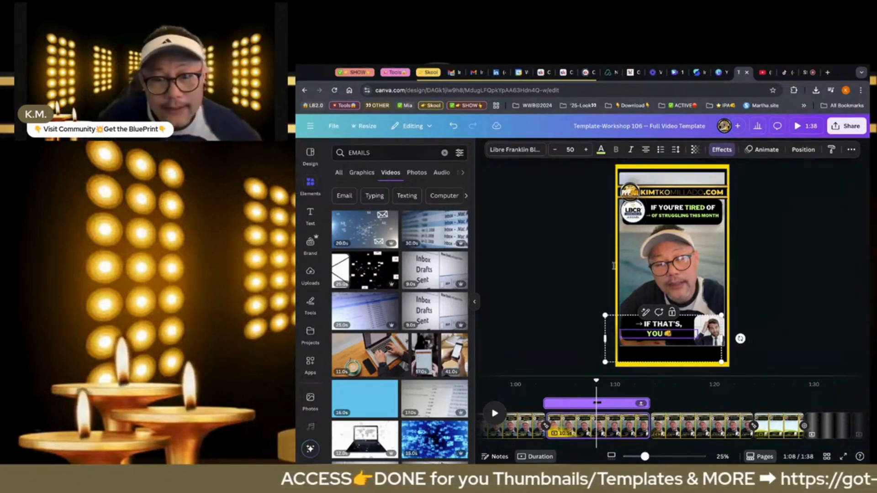
left_click(582, 336)
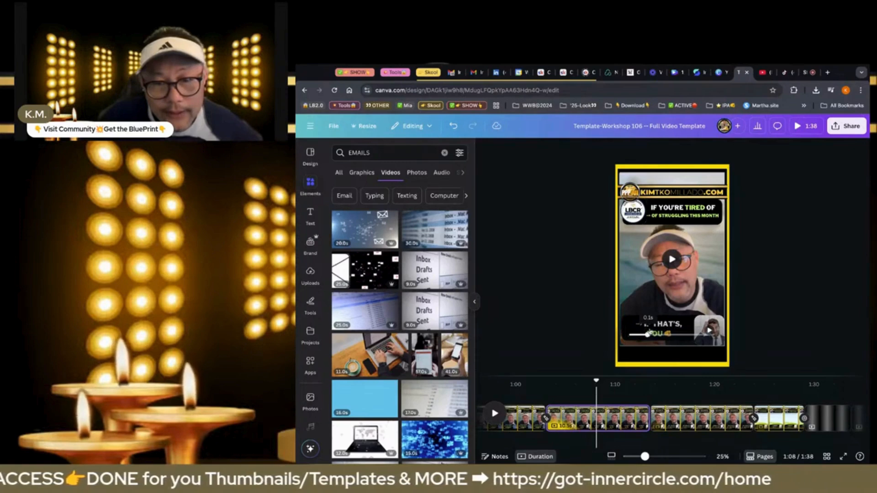
Increase the font size of the "YOU" caption line to 88
left_click(675, 324)
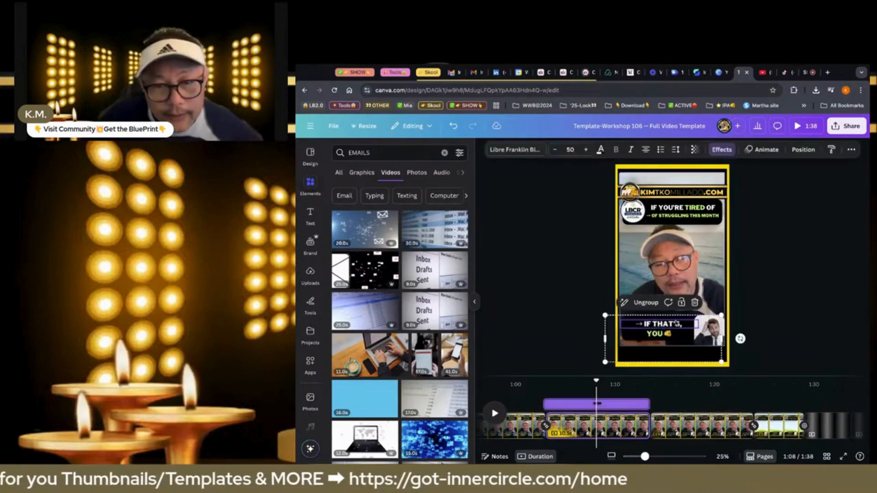
left_click(583, 150)
left_click(583, 150)
left_click(583, 150)
left_click(584, 150)
left_click(584, 151)
left_click(585, 151)
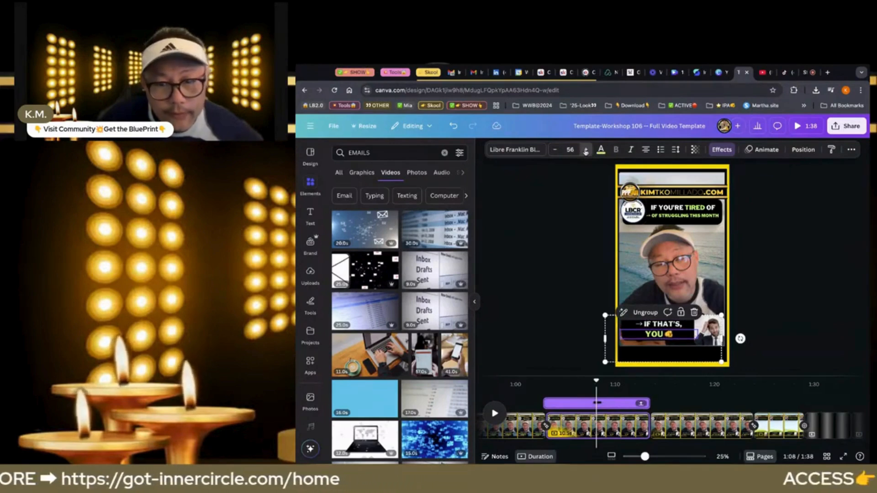
left_click(586, 150)
left_click(586, 150)
left_click(585, 150)
left_click(586, 150)
left_click(586, 150)
left_click(586, 150)
left_click(585, 150)
left_click(586, 150)
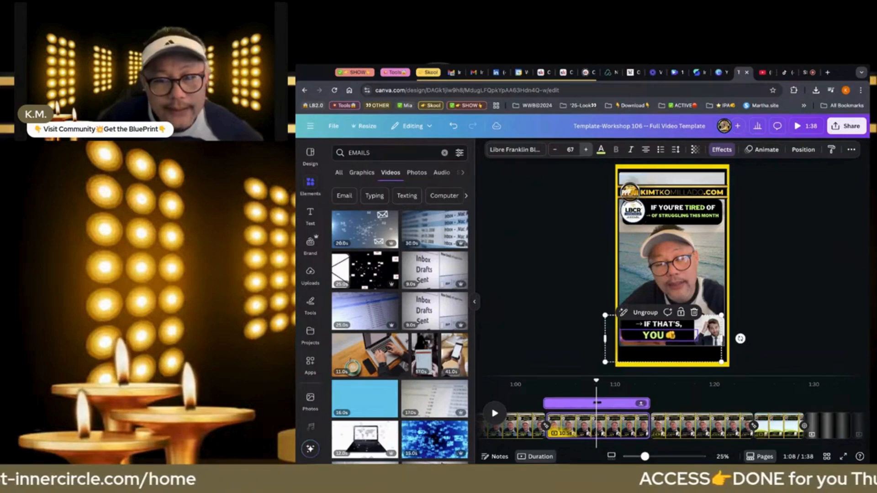
left_click(585, 150)
left_click(585, 149)
left_click(586, 150)
left_click(585, 150)
left_click(586, 150)
left_click(585, 149)
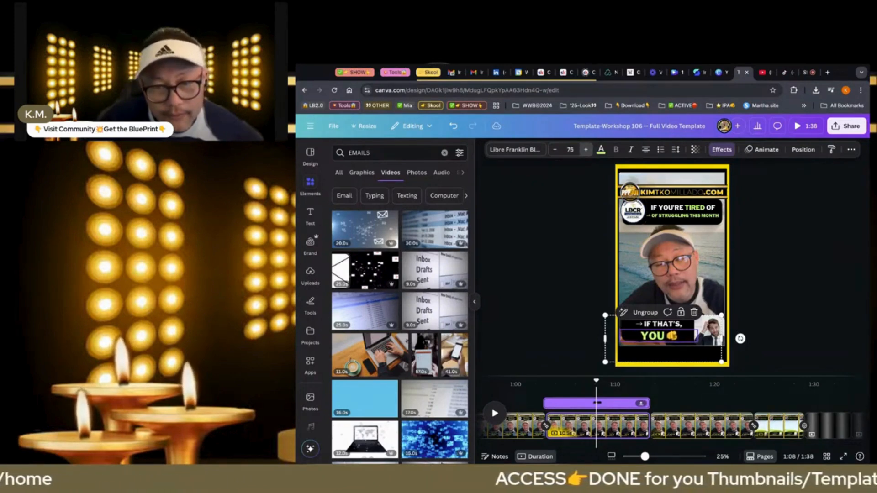
left_click(586, 149)
left_click(585, 150)
left_click(585, 150)
left_click(585, 150)
left_click(585, 150)
left_click(585, 150)
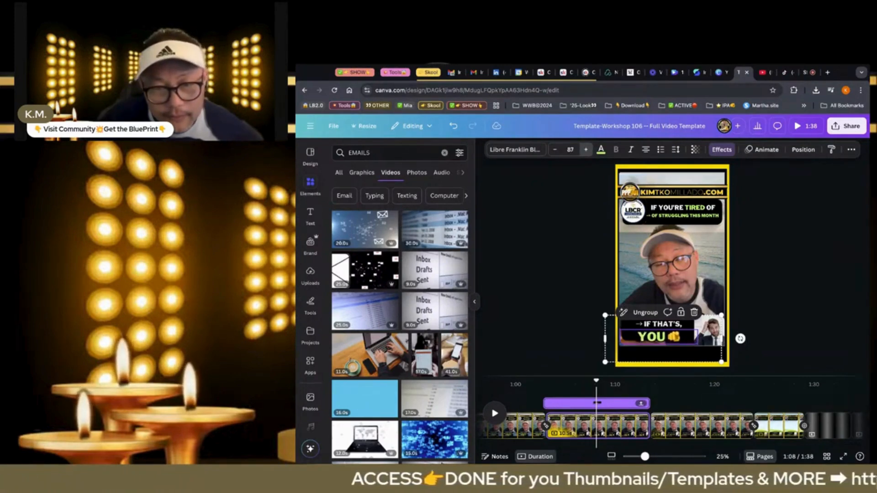
left_click(585, 149)
left_click(586, 150)
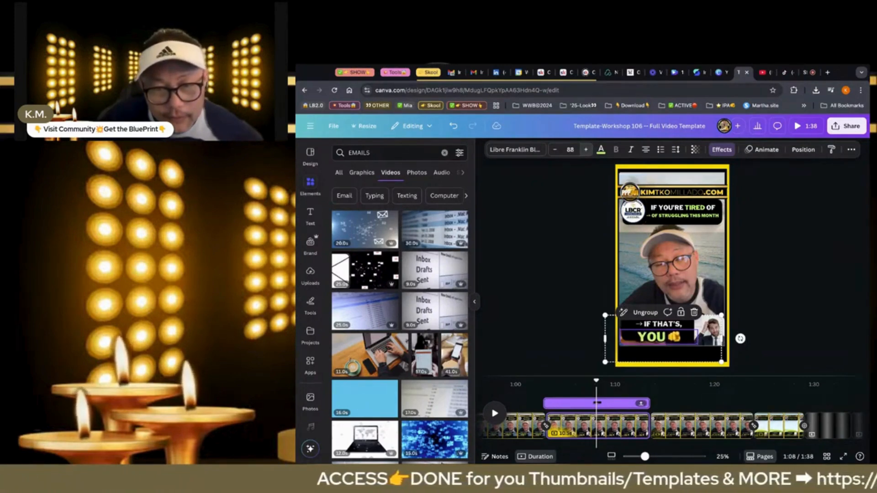
Ungroup the lower caption and nudge its "IF THAT'S," and "YOU" lines up together inside the black box
left_click(643, 313)
key("Escape")
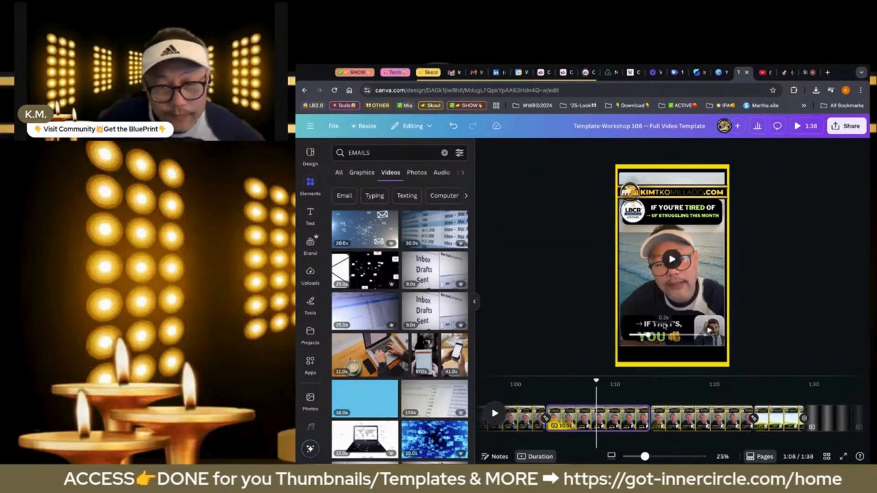
left_click(665, 326)
left_click(658, 336, "shift")
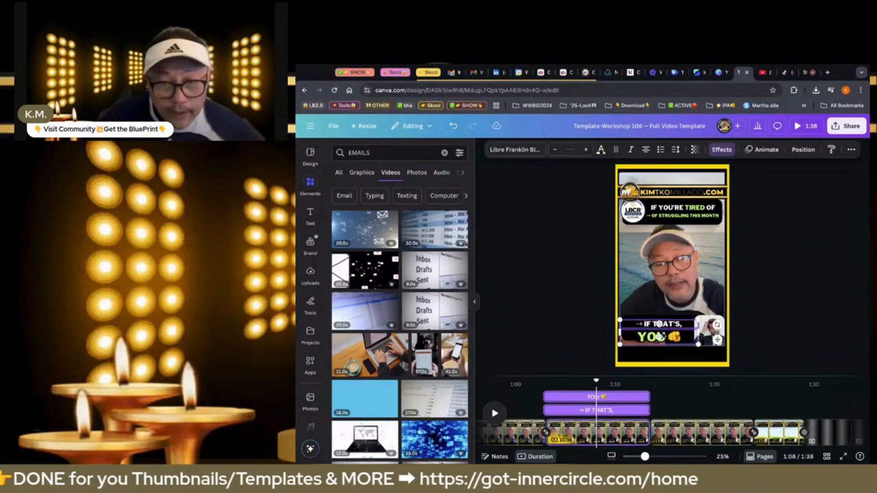
key("Up")
key("Up")
key("Up")
key("Up")
key("Up")
key("Up")
key("Up")
key("Up")
key("Up")
key("Up")
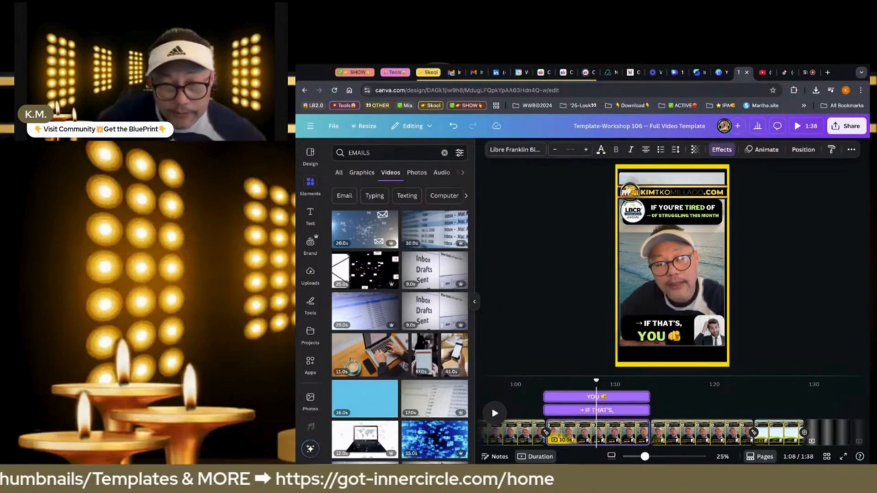
key("Up")
key("Up")
key("Up")
key("Up")
key("Up")
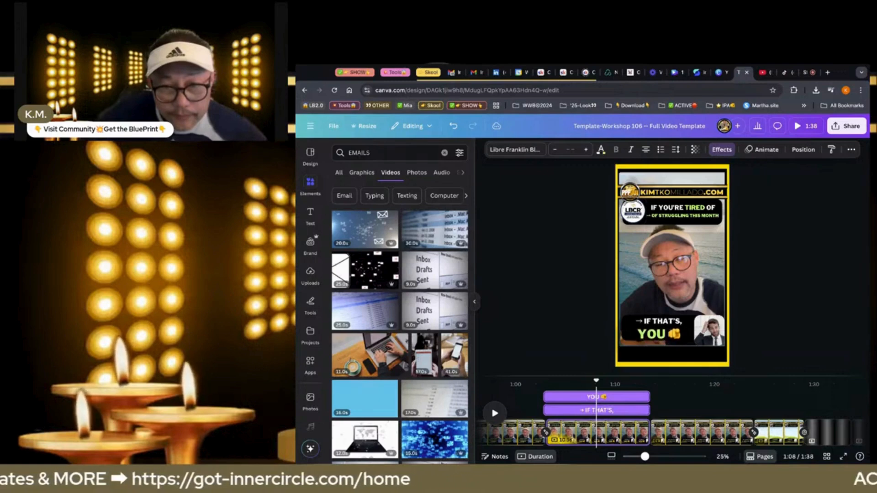
key("Up")
key("Up")
key("Up")
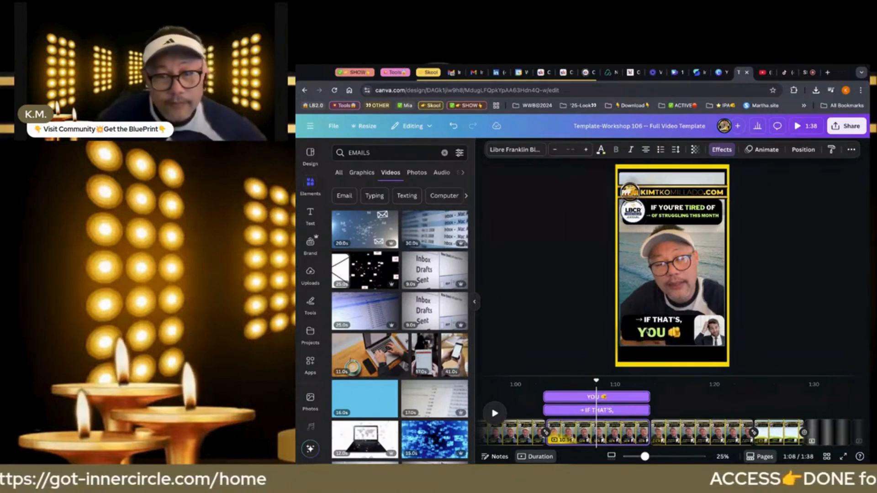
left_click(538, 304)
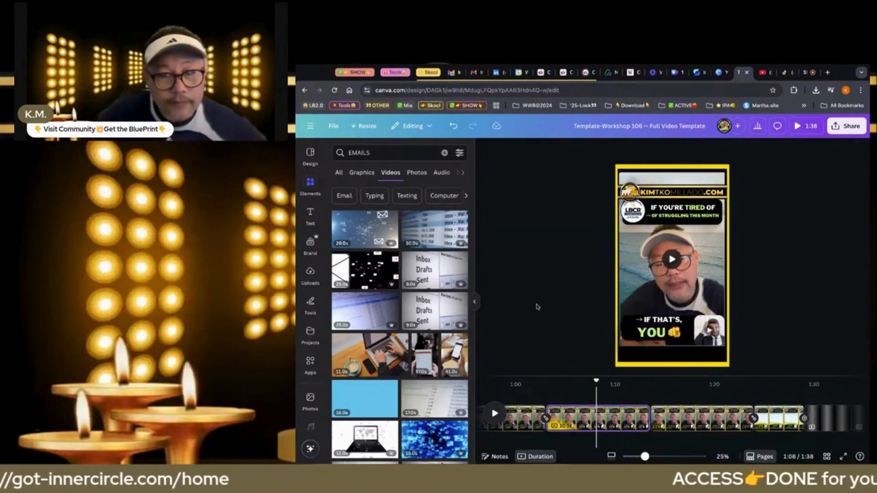
Search the stock videos for "YOU" and browse the matching clips
left_click(444, 153)
type("YO")
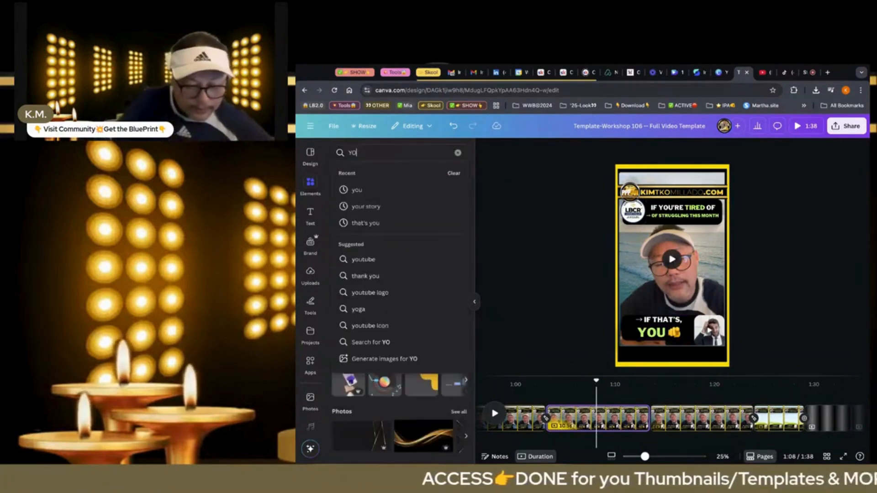
type("U")
key("Return")
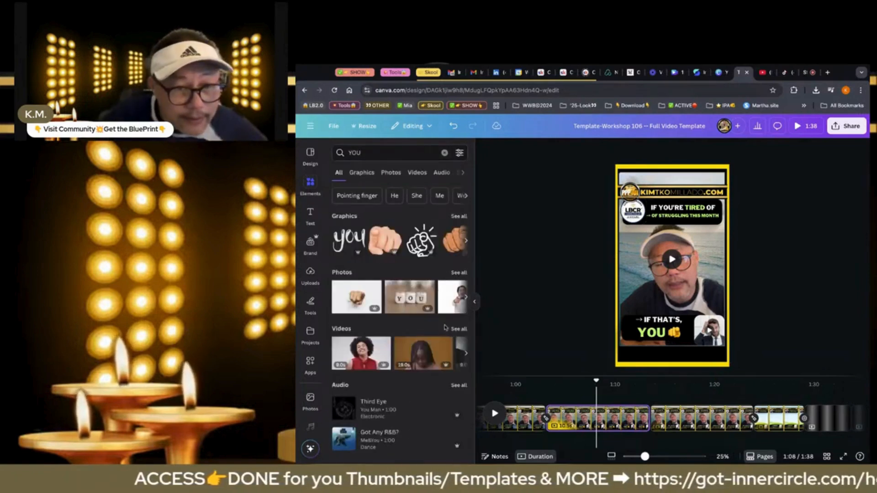
left_click(458, 329)
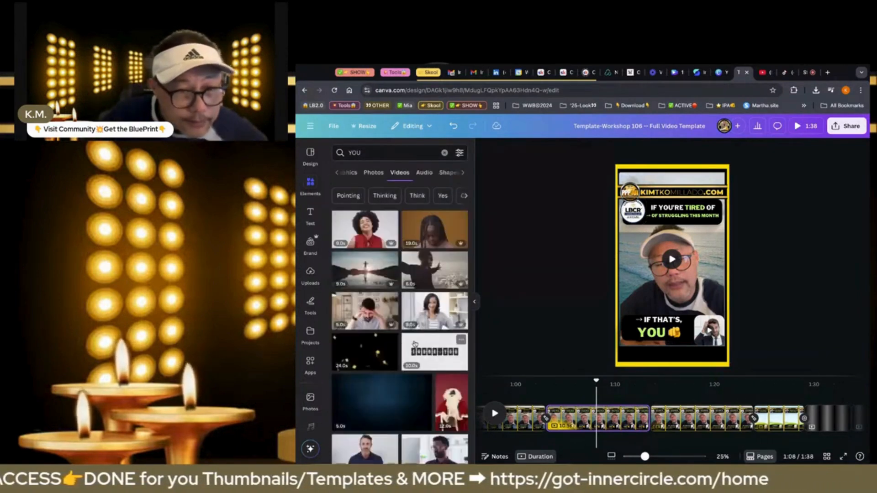
scroll(418, 318, "down", 1)
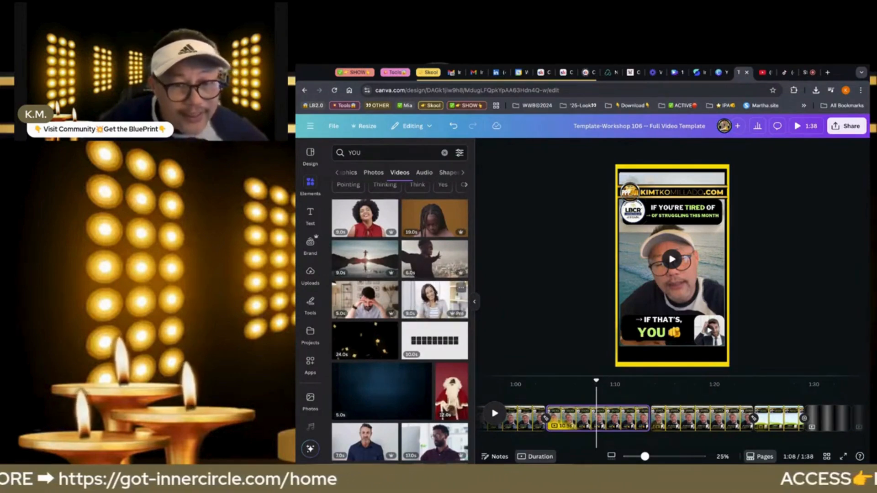
Replace the small frame's clip beside the "IF THAT'S, YOU" caption with the stock video of the dark-haired woman in a bright room
left_click(626, 287)
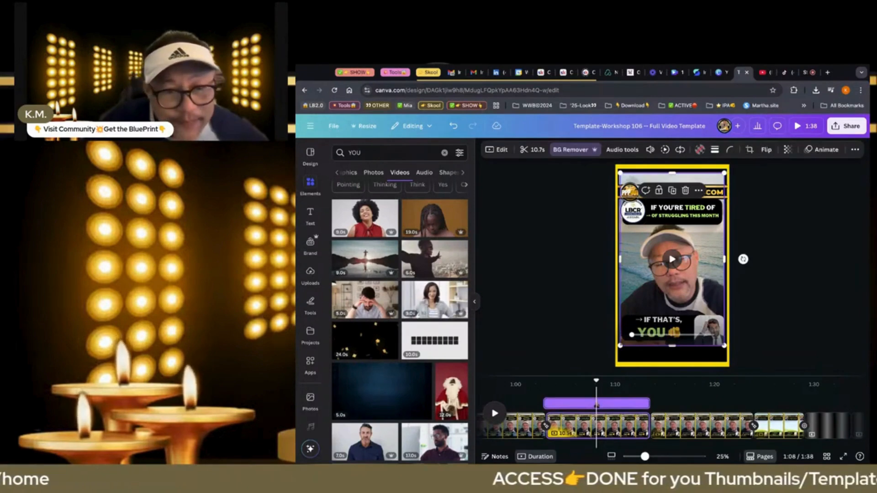
left_click(442, 304)
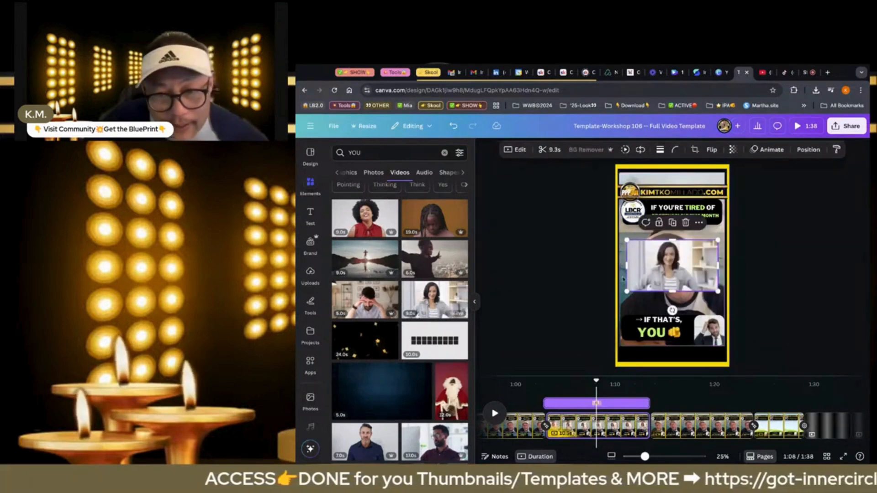
left_click_drag(673, 265, 718, 332)
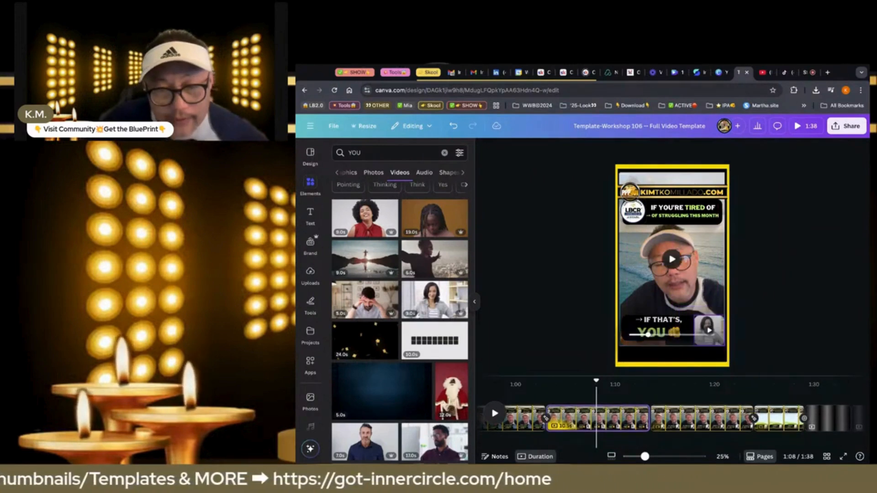
On the following page, replace the "DIGITAL MARKETING" headline with "LIKE-SAVE & FOLLOW US"
left_click(698, 419)
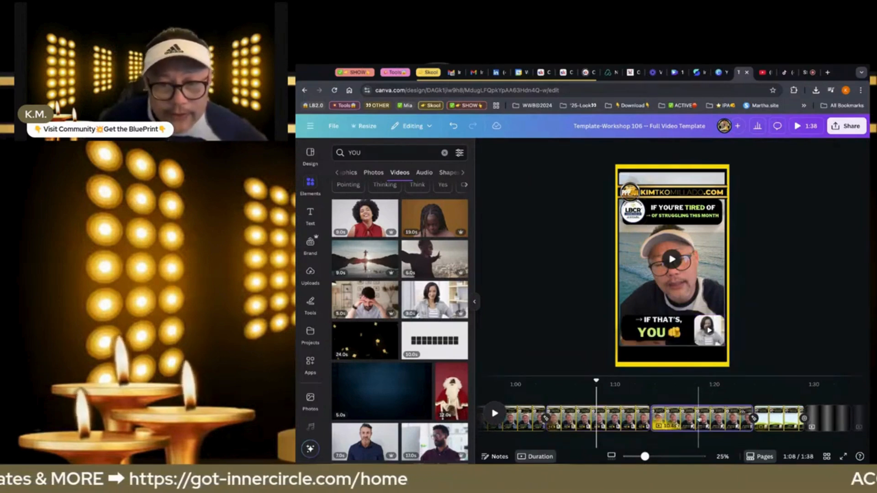
left_click(699, 418)
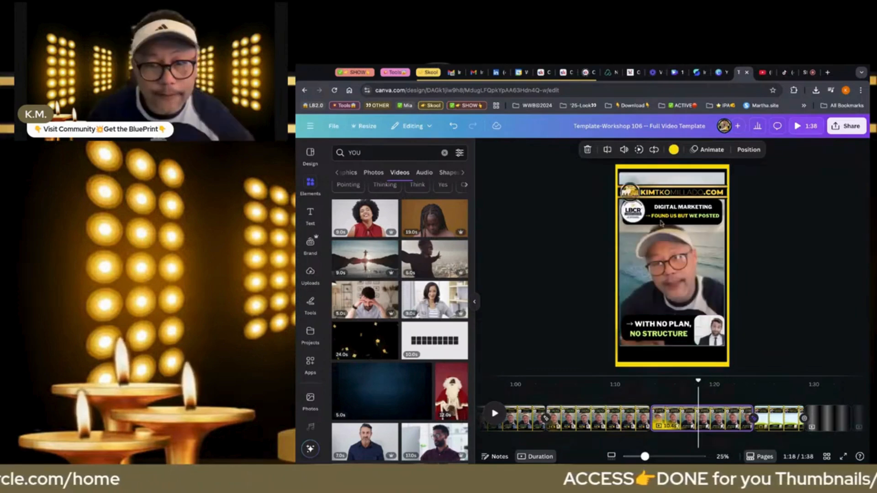
left_click(664, 206)
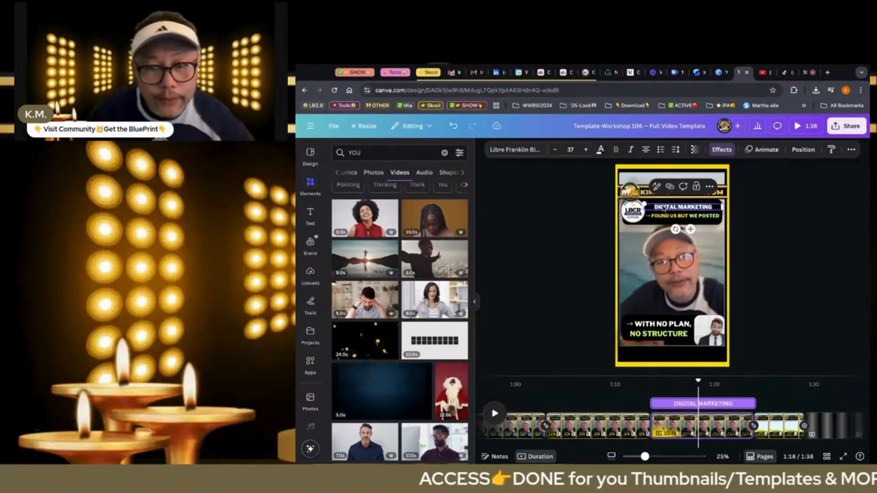
type("LIK")
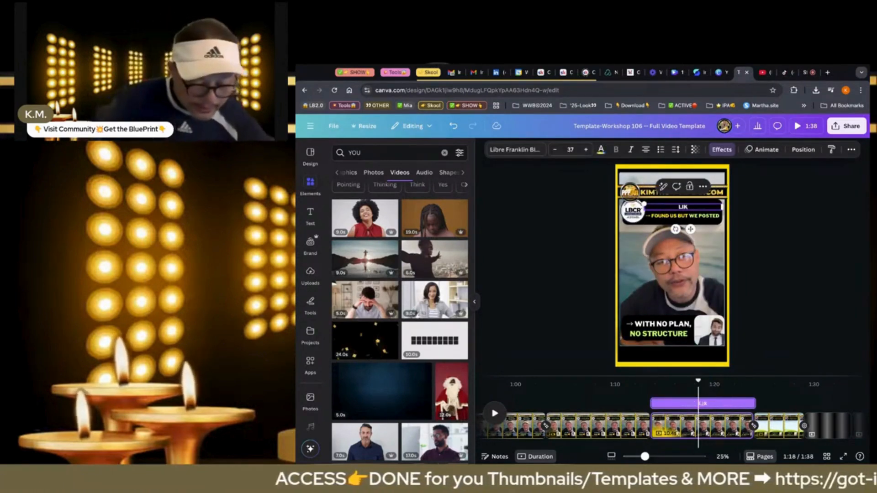
type("E SAVE")
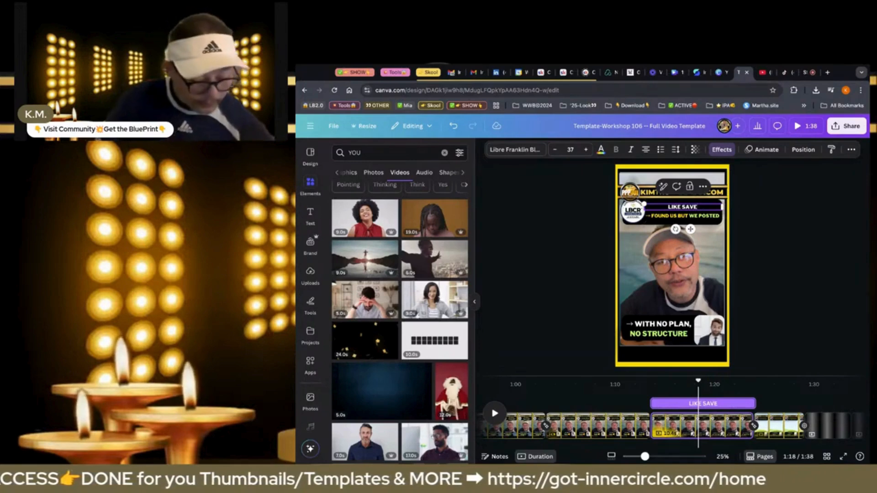
type(" FOLLOW")
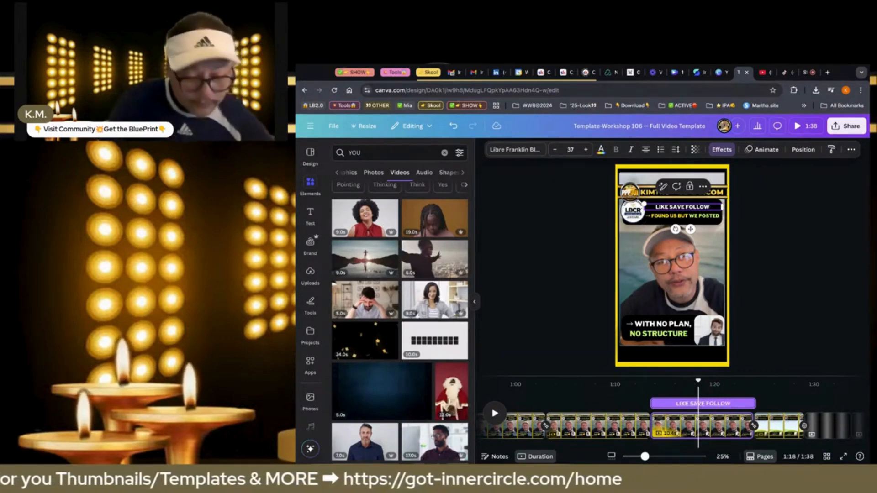
type(" US")
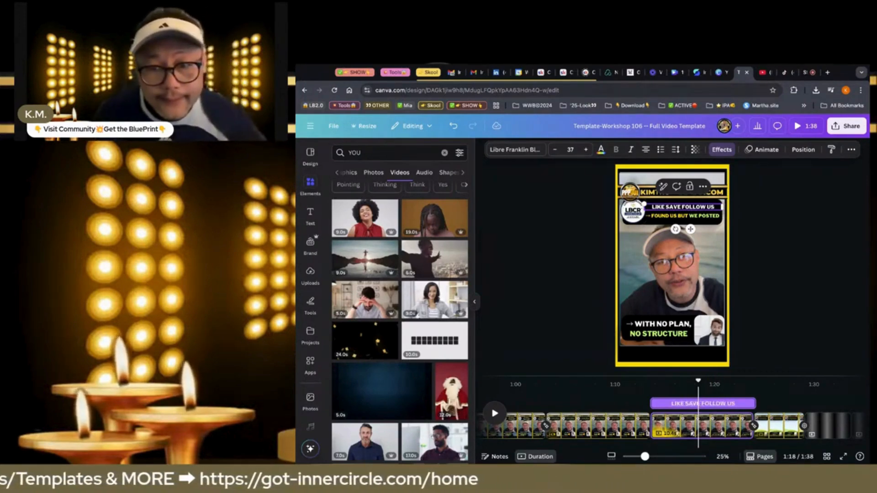
key("BackSpace")
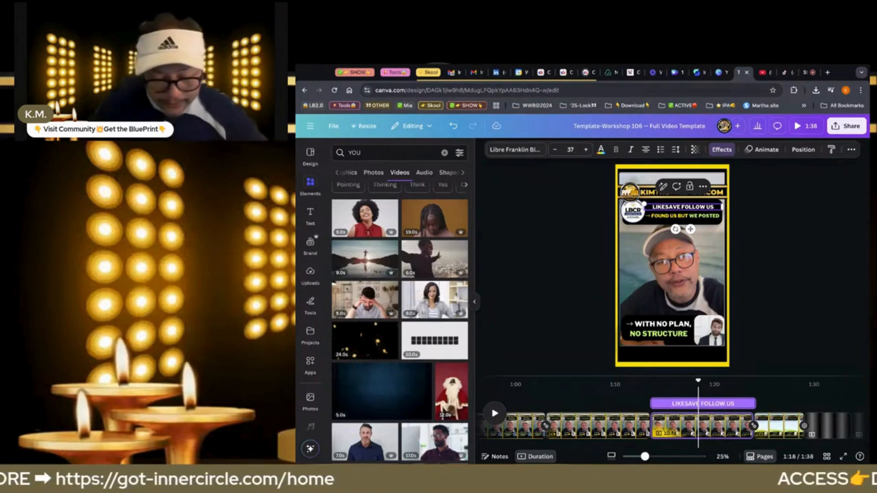
type("-")
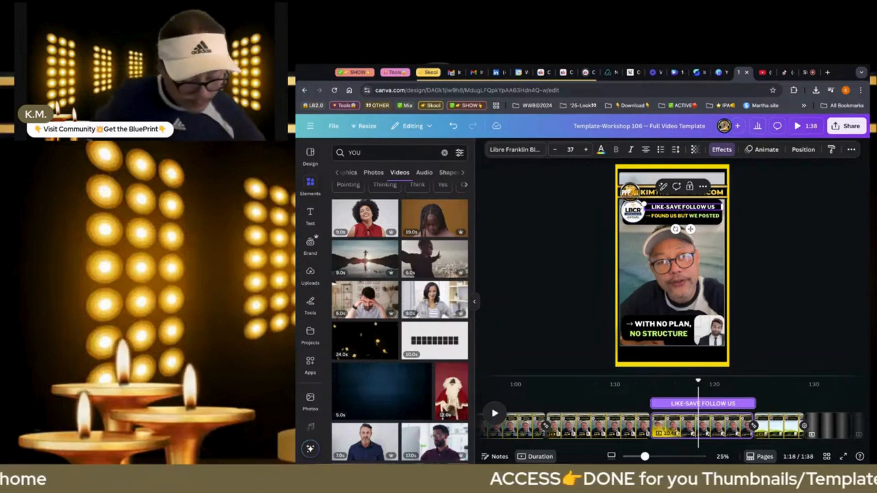
type("&")
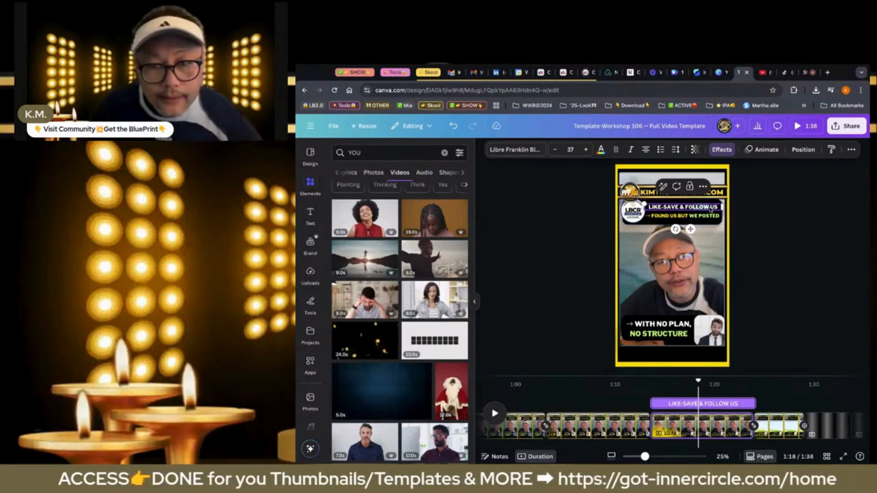
Colour "FOLLOW" golden yellow and "LIKE" light green in the headline, using the document colours
left_click(686, 207)
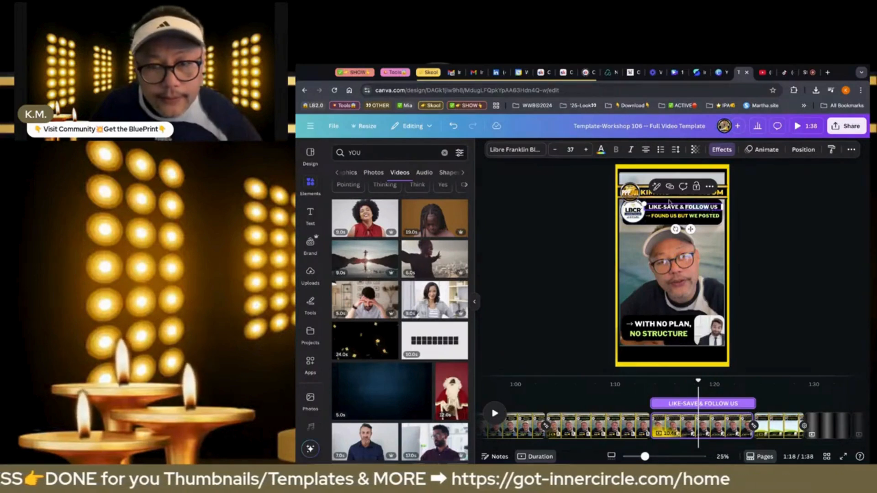
left_click(600, 150)
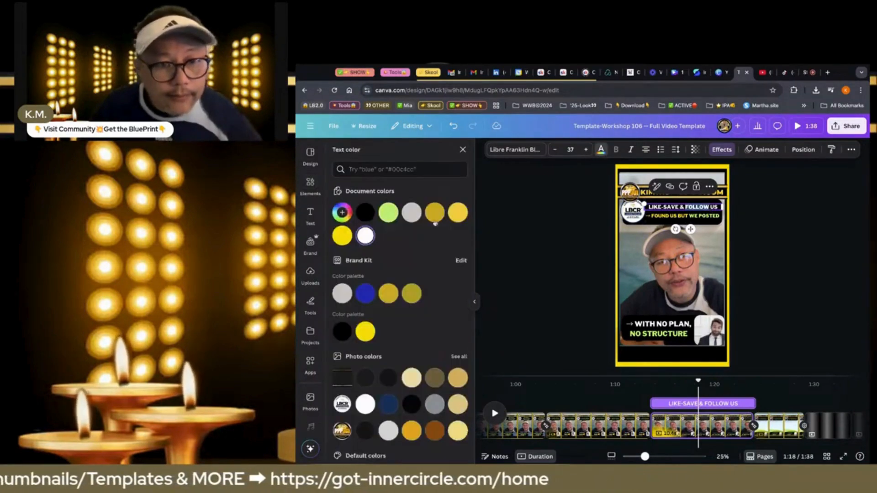
left_click(458, 213)
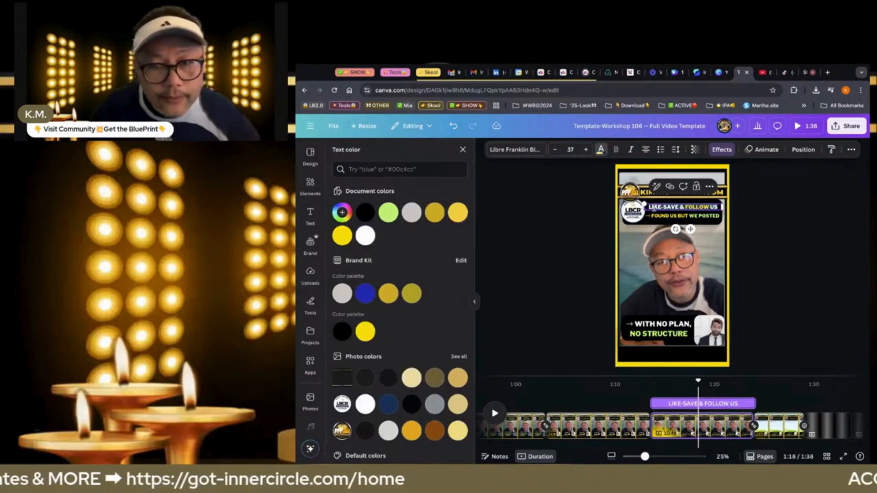
left_click(654, 208)
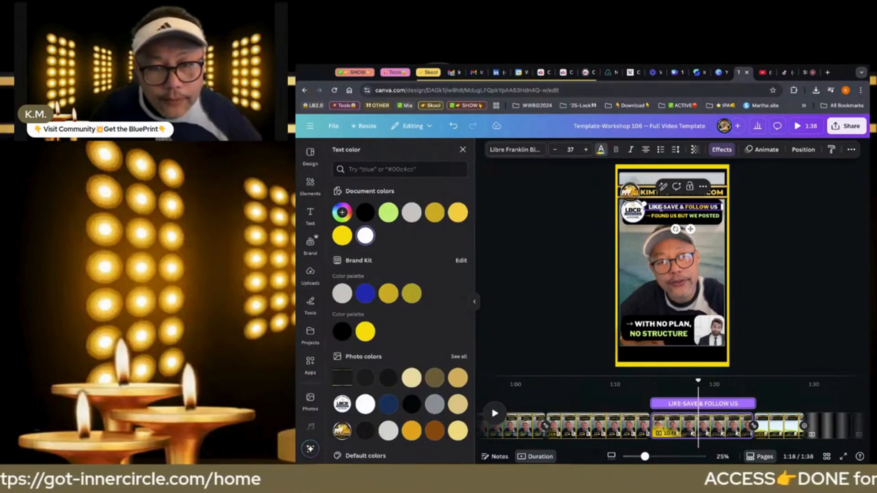
double_click(660, 208)
left_click(390, 215)
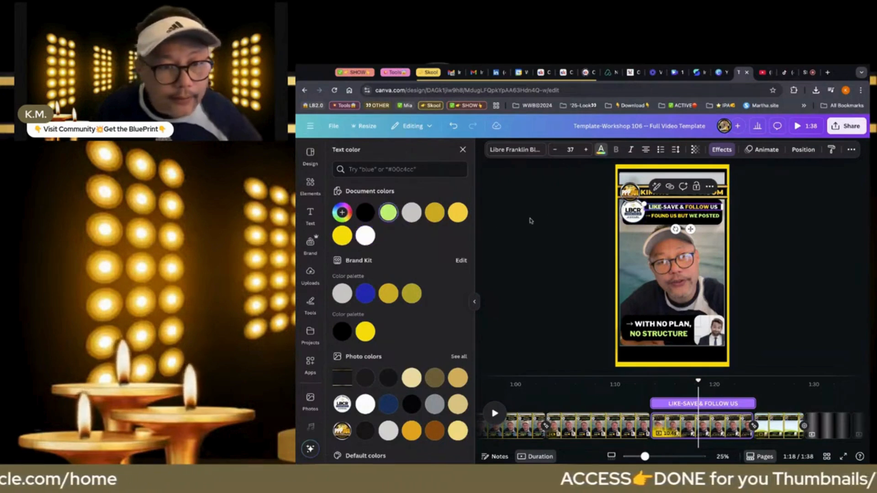
left_click(531, 220)
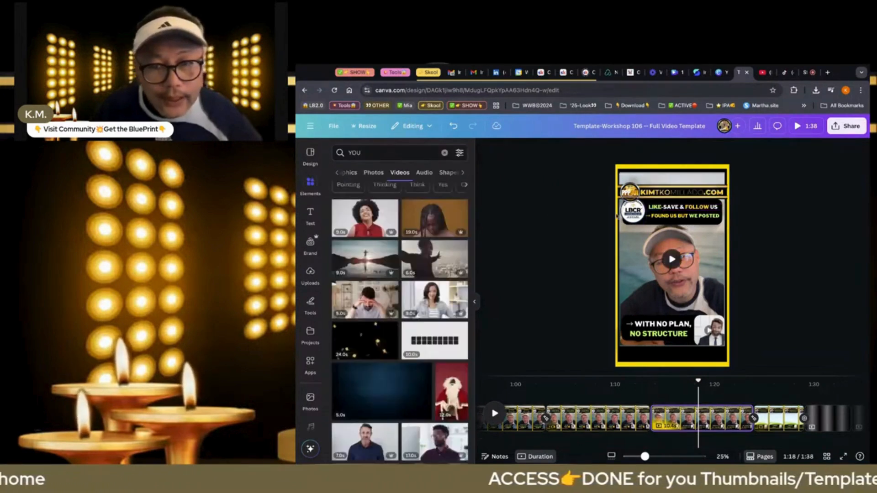
Replace "FOUND US BUT WE POSTED" in the second headline line with "COMMENT READY", keeping the arrow
left_click(687, 218)
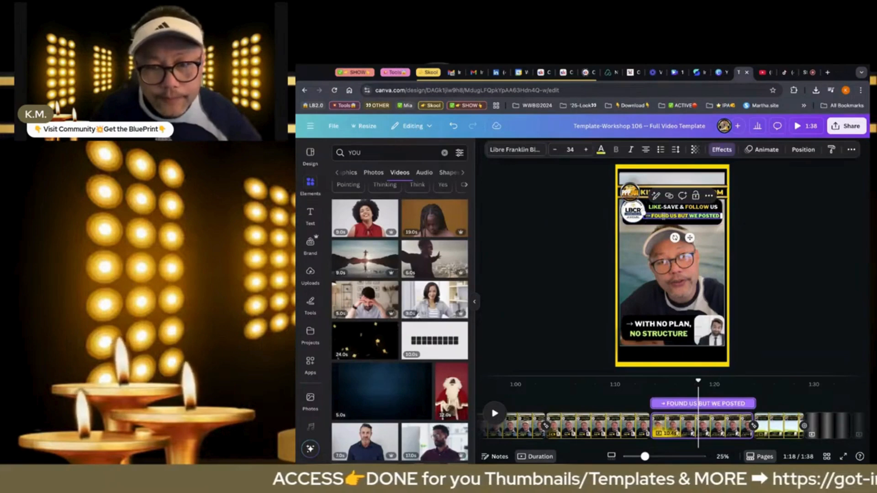
left_click(652, 217)
left_click_drag(652, 217, 720, 216)
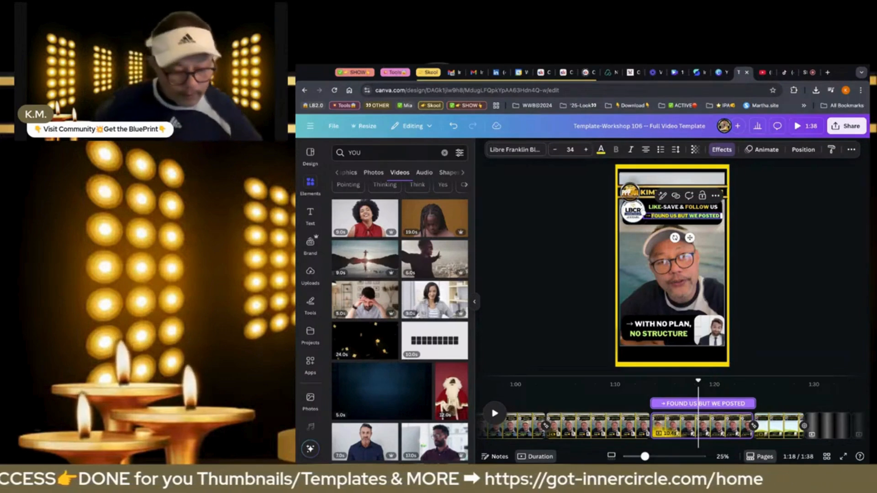
type("COMMEN")
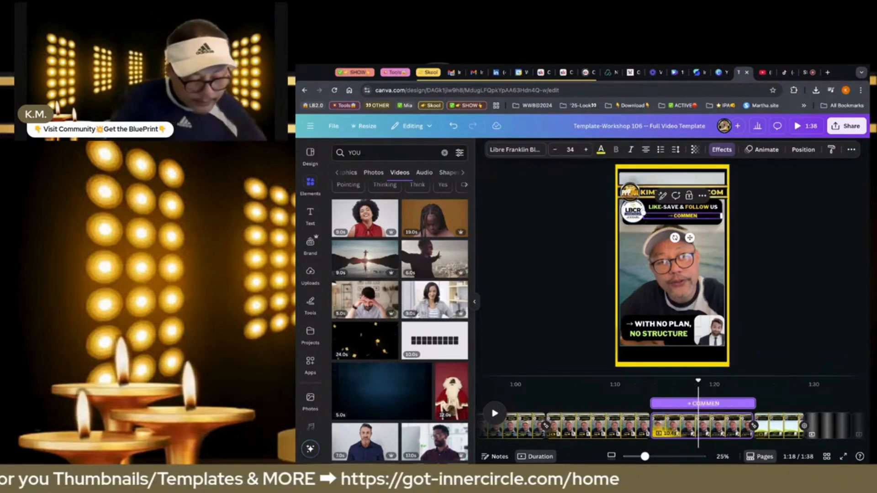
type("T READY")
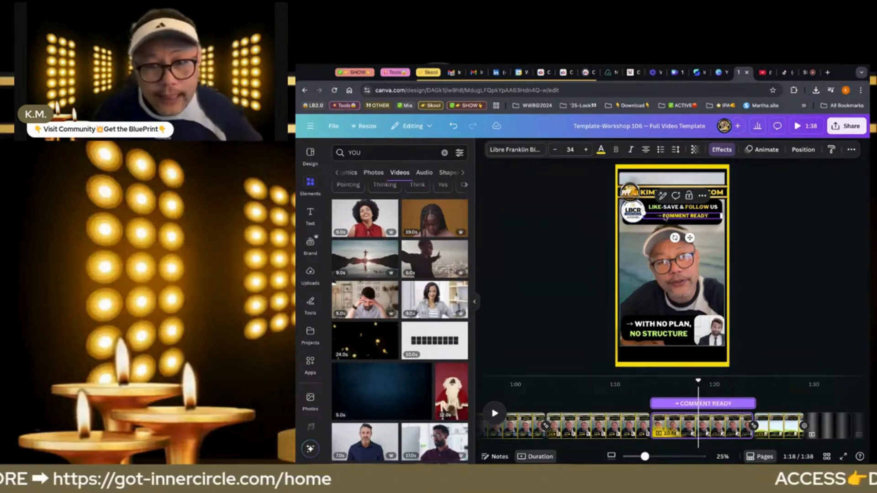
Increase the font size of the "COMMENT READY" line to 48
left_click(585, 151)
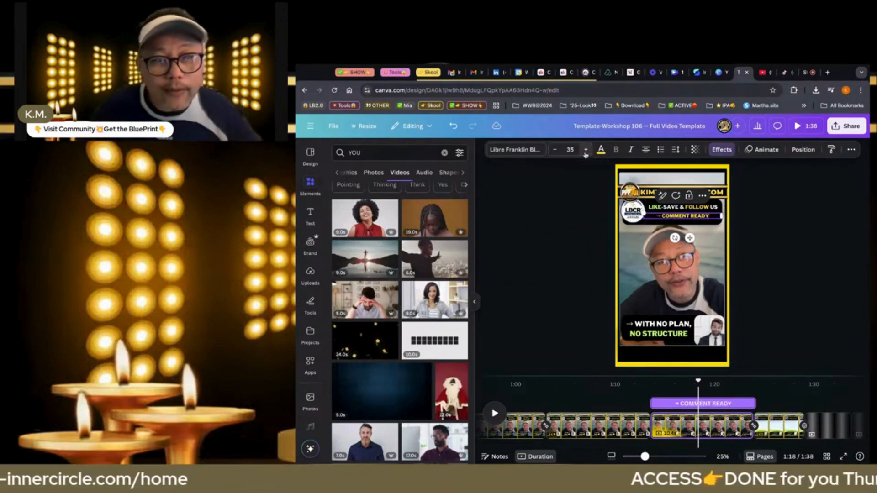
left_click(585, 151)
left_click(585, 151)
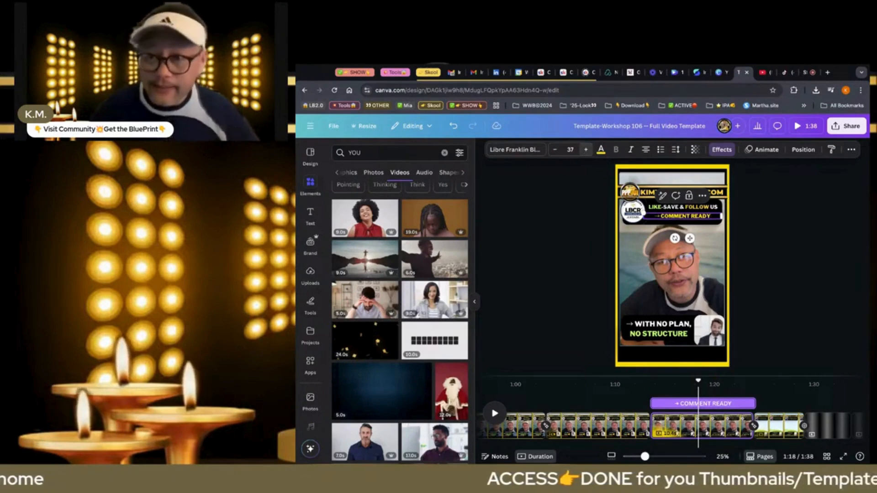
left_click(585, 151)
left_click(585, 150)
left_click(585, 151)
left_click(585, 151)
left_click(585, 150)
left_click(585, 151)
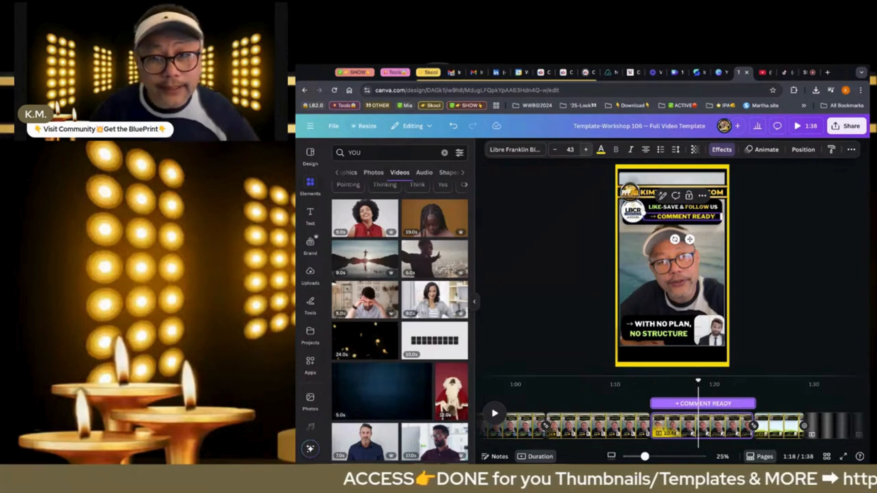
left_click(585, 150)
left_click(585, 150)
left_click(585, 150)
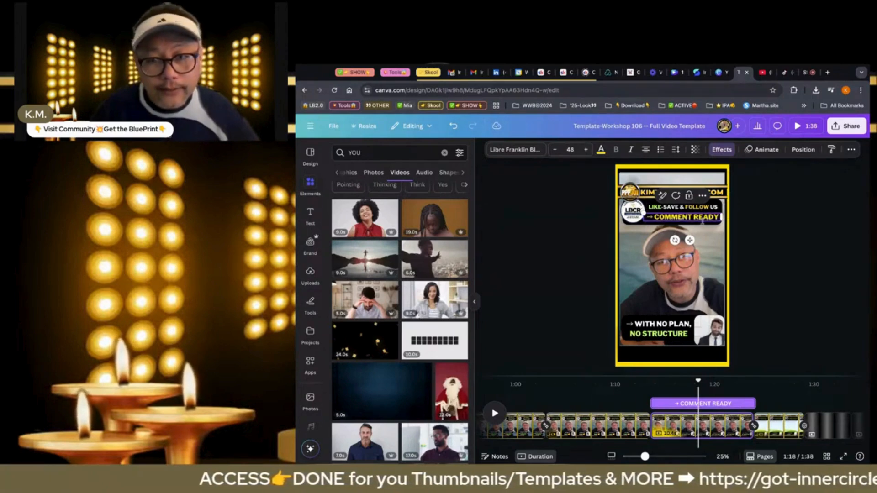
left_click(585, 150)
left_click(585, 151)
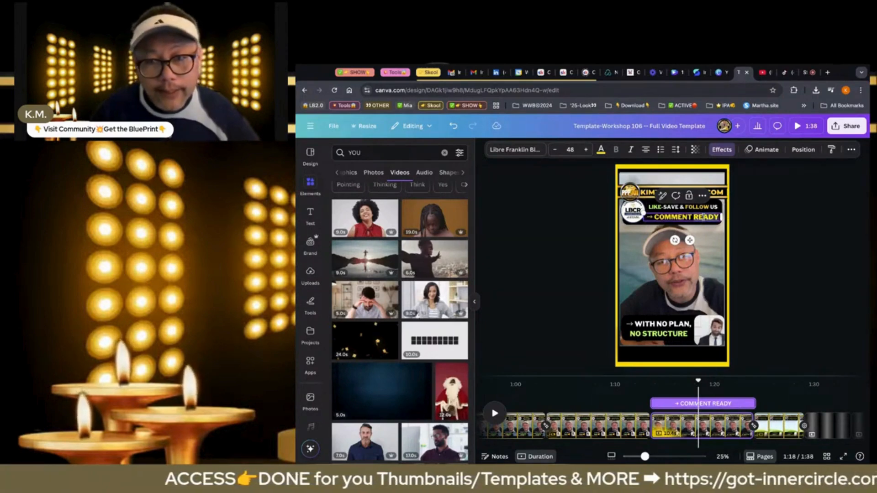
Colour the word "READY" in the second headline line light green
left_click(600, 150)
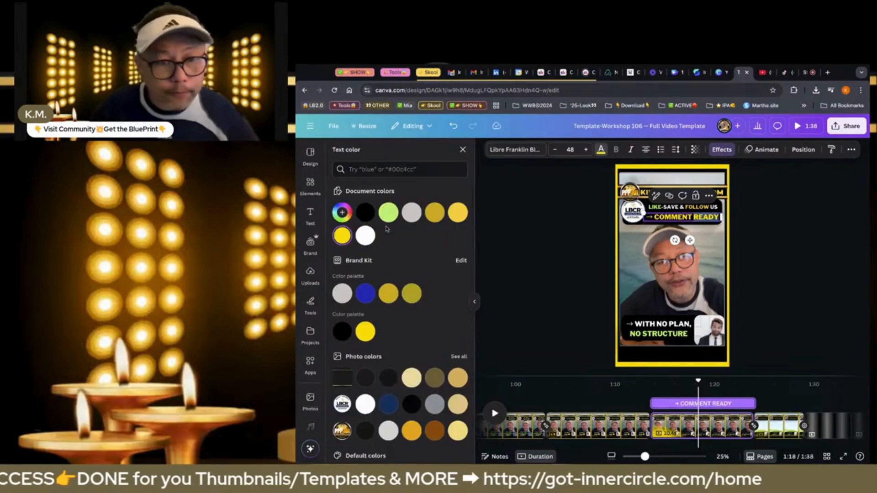
left_click(530, 265)
Replace "WITH NO PLAN" in the first line of the lower caption with "TO GET MY", keeping the arrow and comma
left_click(669, 325)
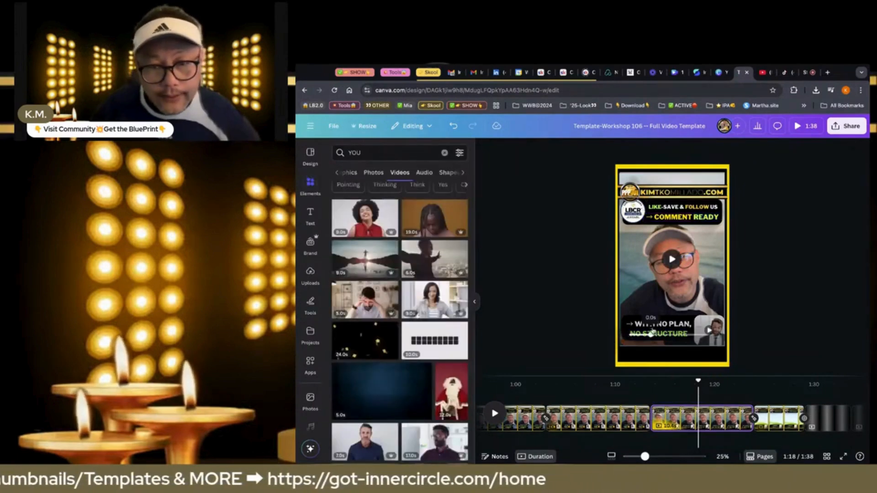
left_click(671, 325)
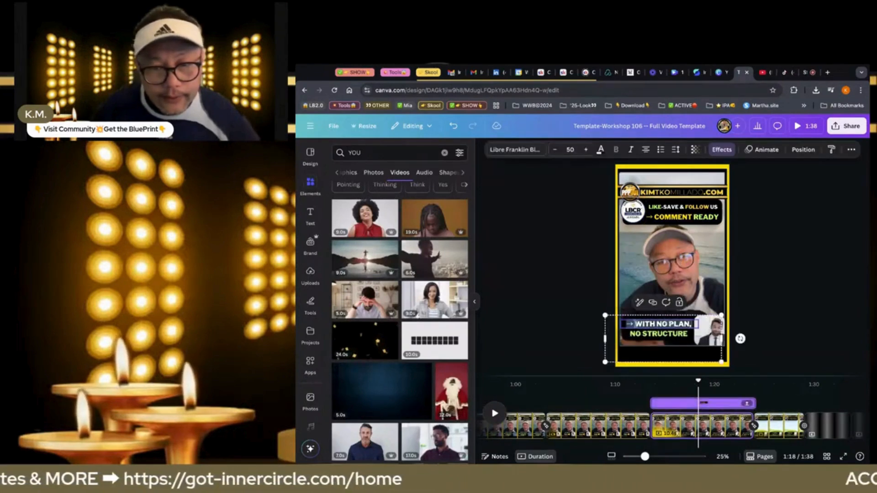
left_click_drag(635, 324, 692, 323)
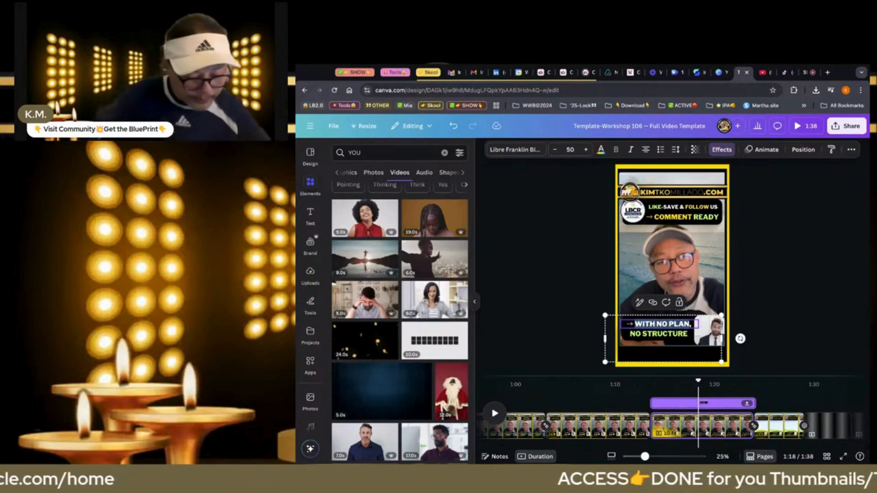
type("TO GET M")
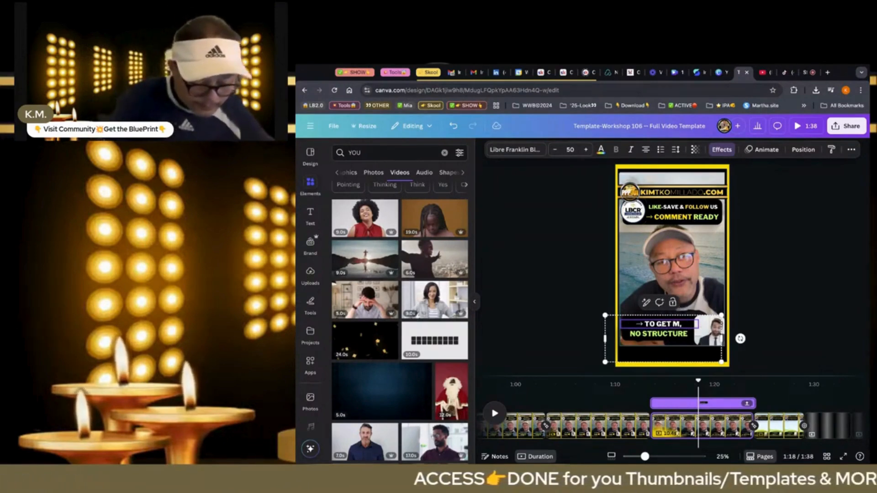
type("Y")
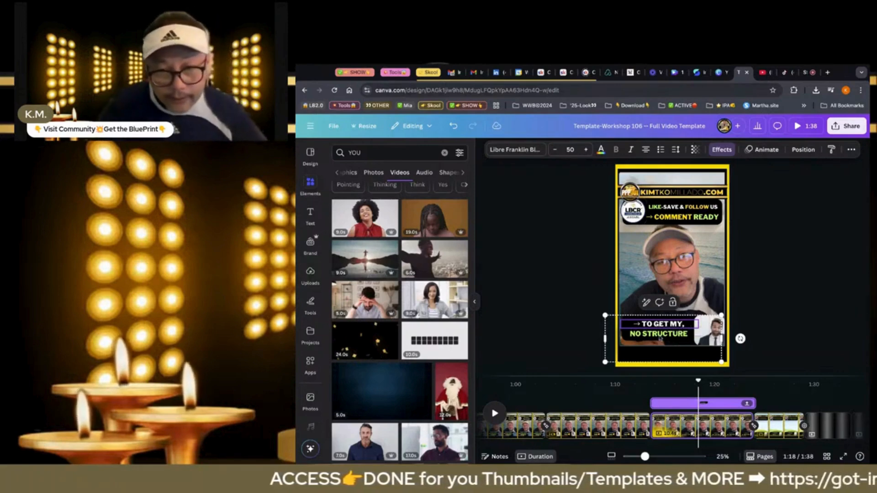
Replace "NO STRUCTURE" in the second line of the lower caption with "BLUEPRINT"
double_click(660, 338)
type("B")
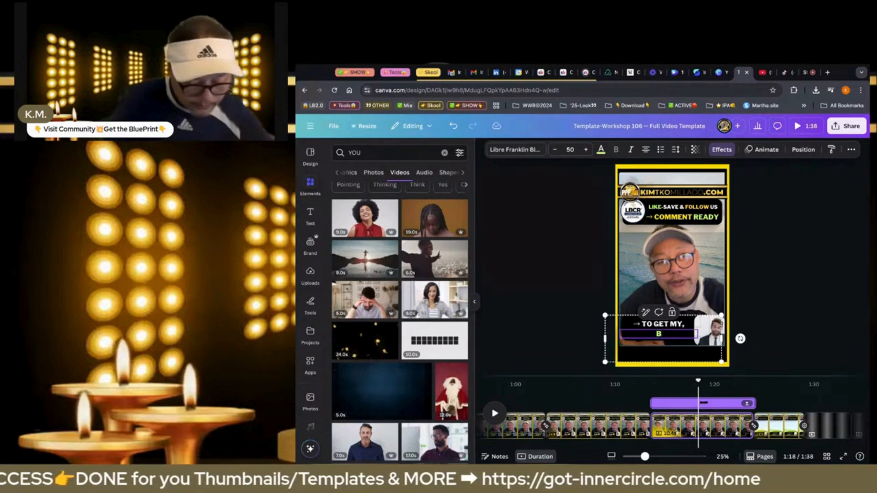
type("LUEPRINT")
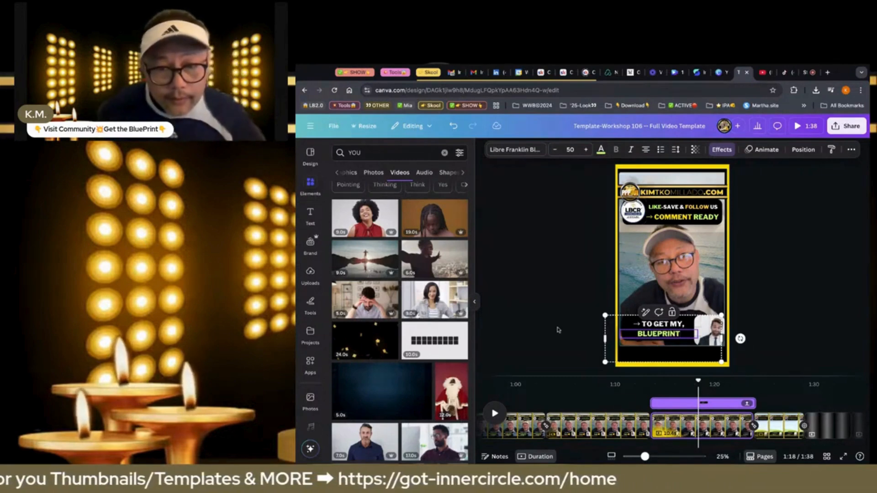
left_click(555, 326)
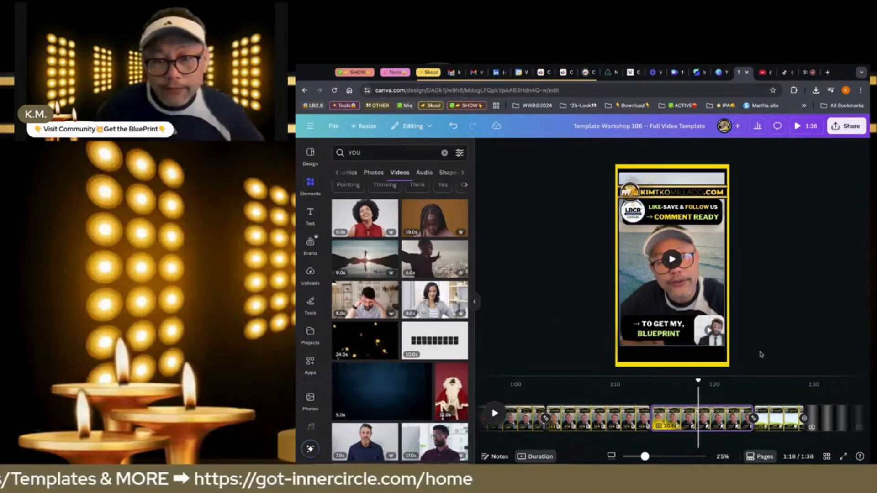
Hide the unused pages 9, 10 and 11 at the end of the timeline
left_click(778, 425)
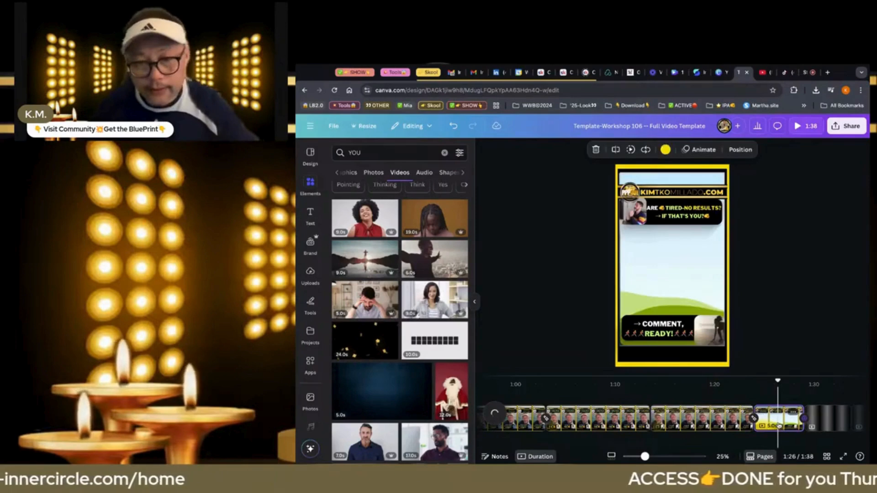
left_click(833, 419)
right_click(834, 419)
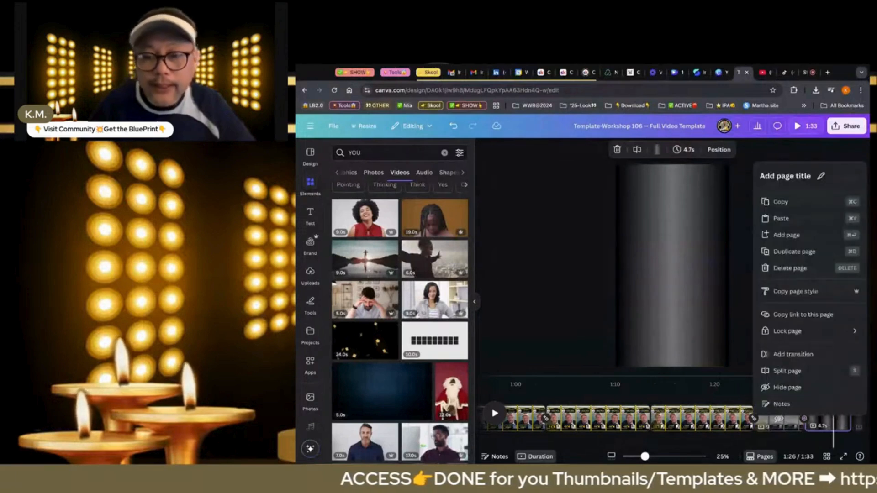
left_click(815, 388)
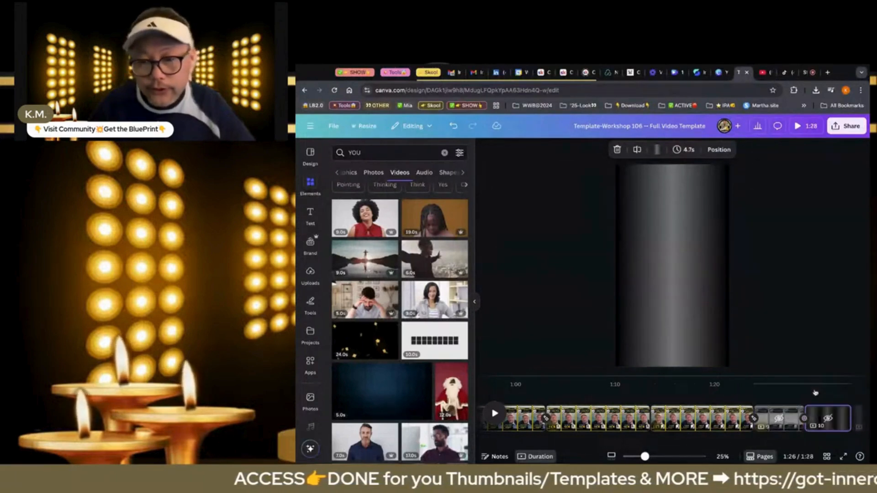
left_click(824, 419)
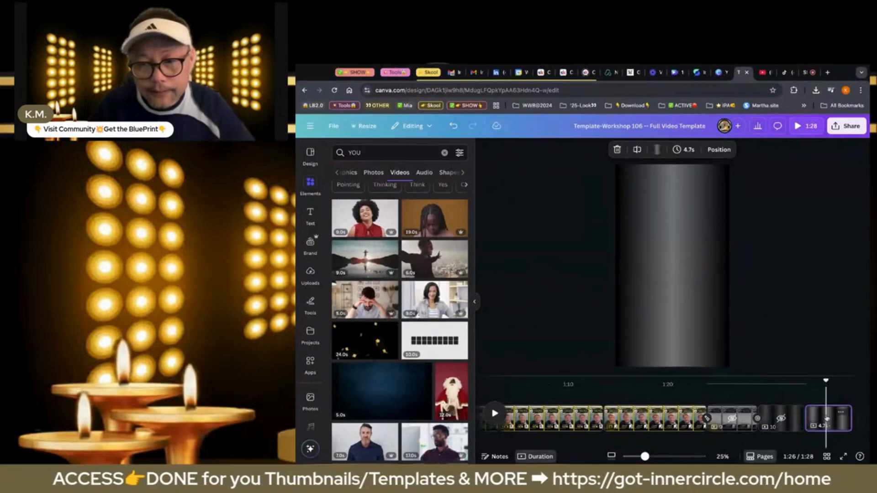
right_click(824, 419)
left_click(818, 387)
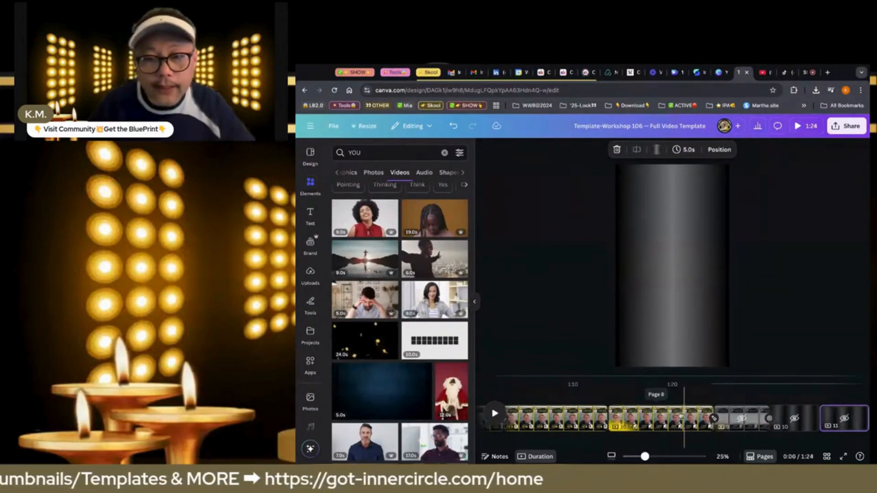
Download pages 1-8 as a 1080p MP4 video and close the download window
scroll(682, 416, "left", 14)
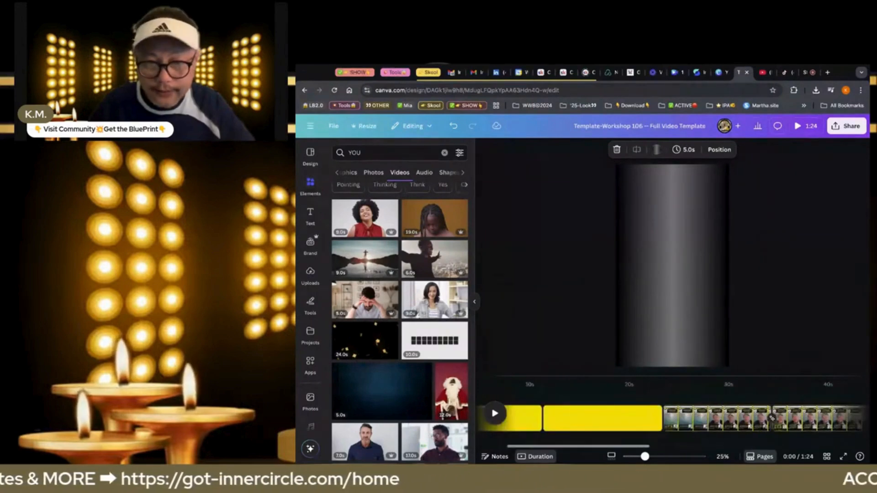
scroll(681, 417, "right", 8)
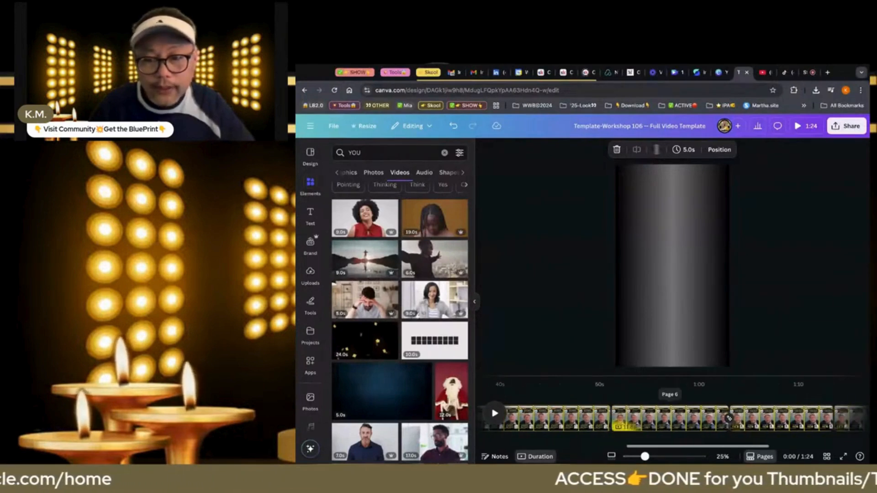
left_click(849, 131)
left_click(726, 297)
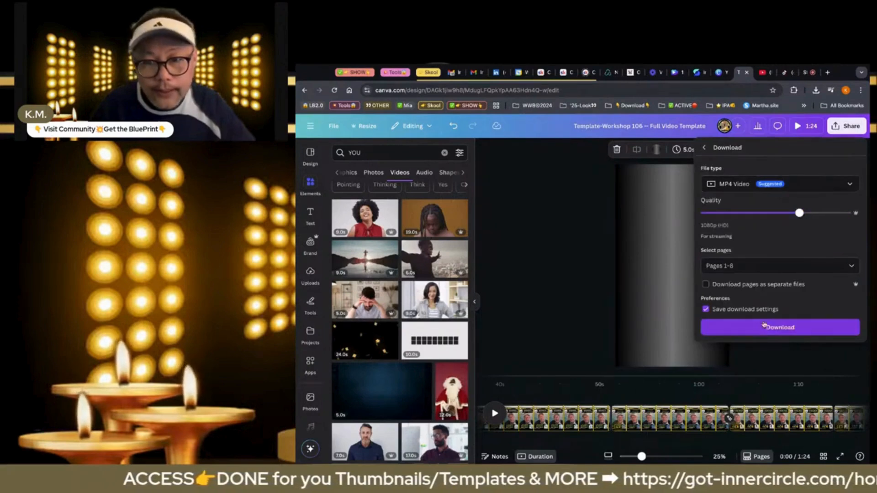
left_click(764, 328)
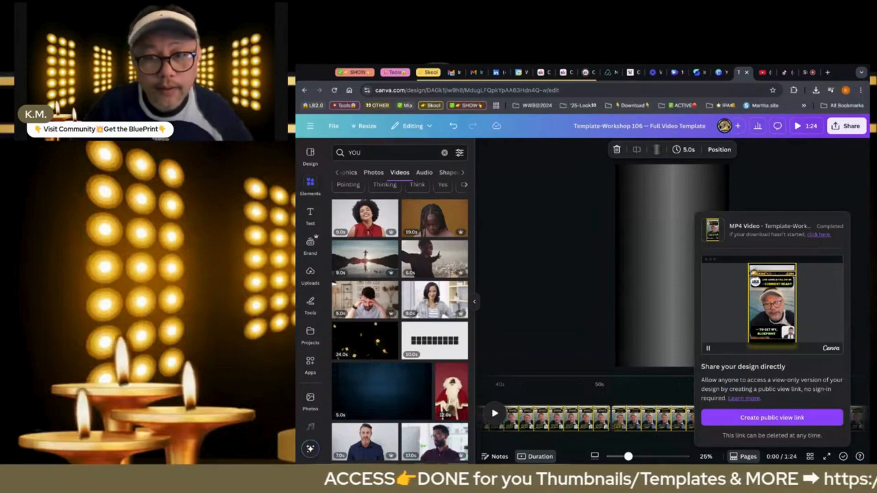
left_click(769, 192)
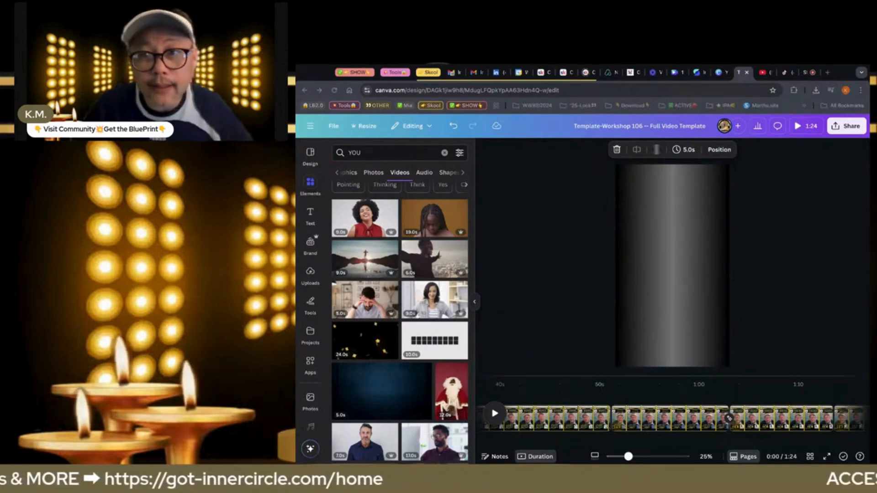
Switch to the StreamYard studio and stop sharing the screen
left_click(806, 73)
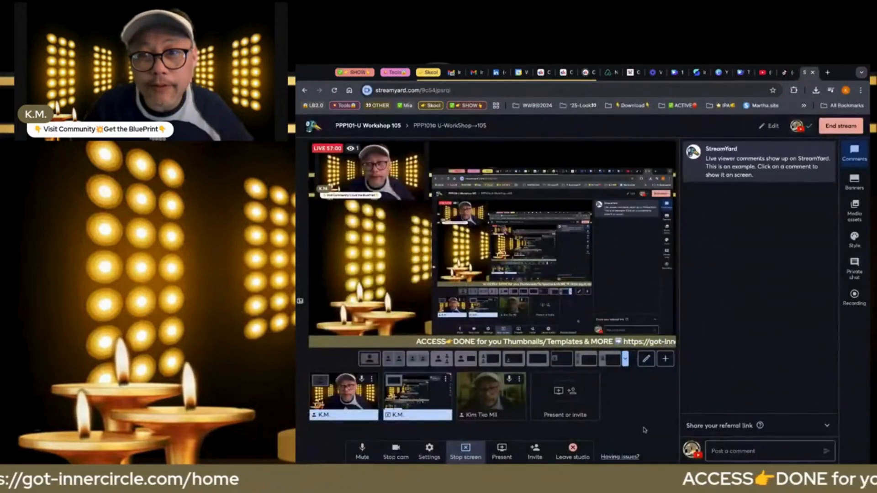
left_click(473, 457)
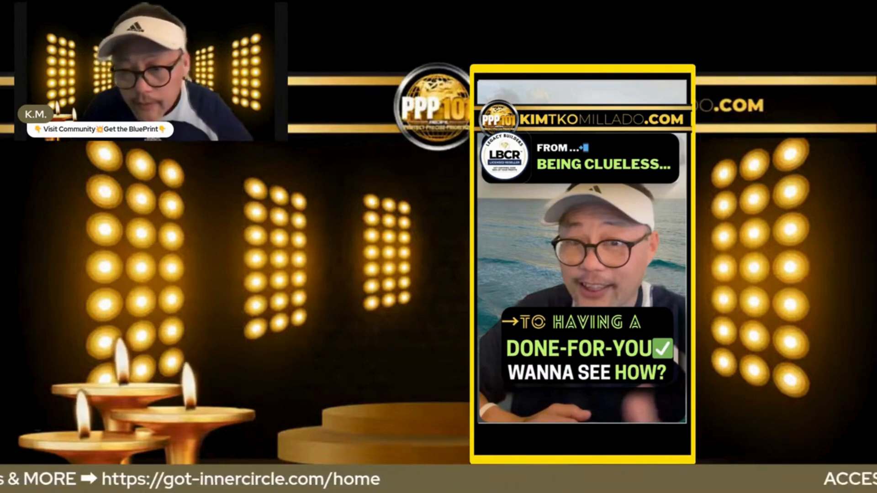
mouse_move(648, 327)
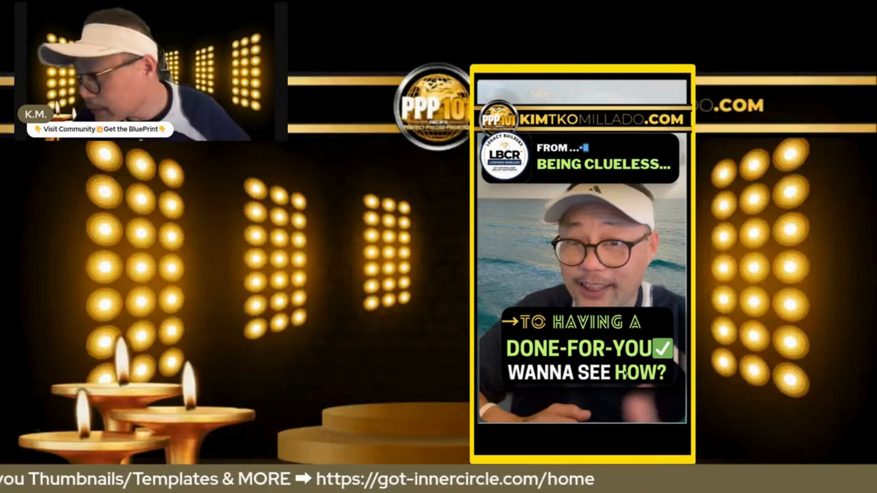
mouse_move(524, 360)
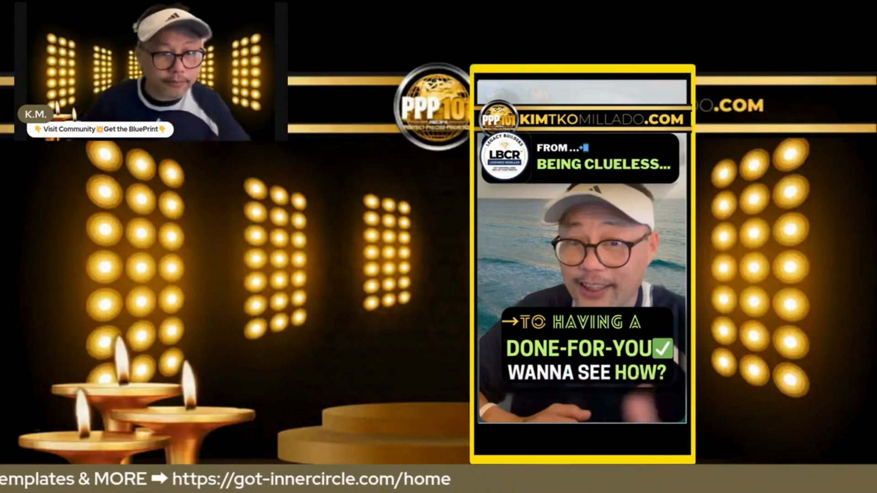